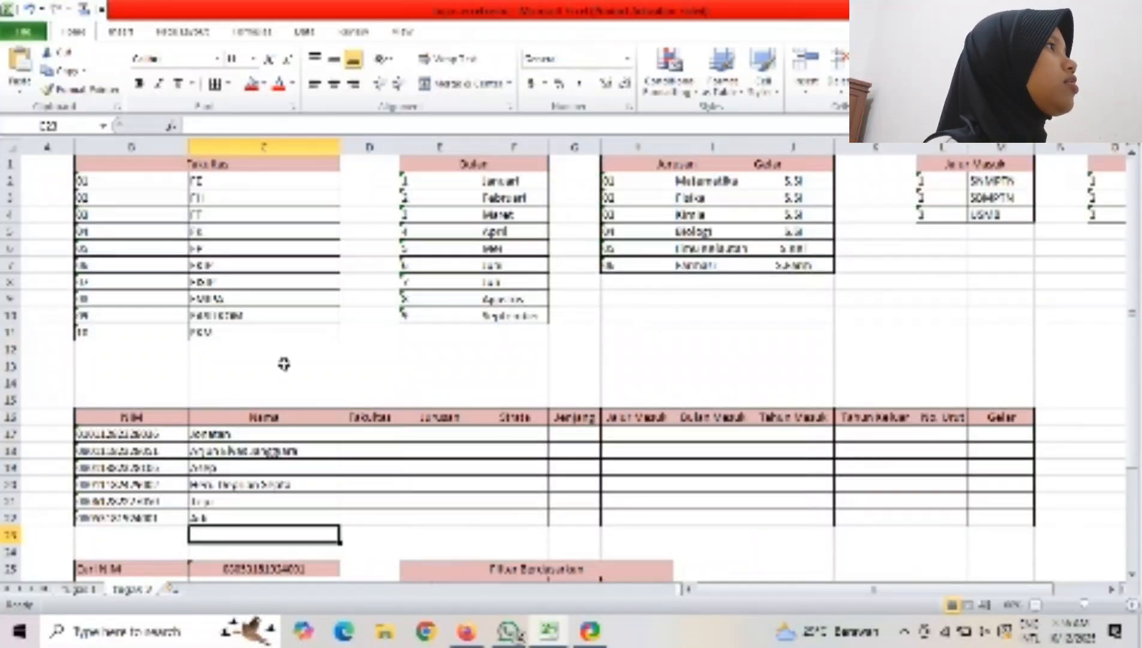
Look over the code tables, the student table and the NIM search and filter sections on the Tugas 2 sheet.
scroll(807, 388, down, 6)
scroll(807, 389, up, 6)
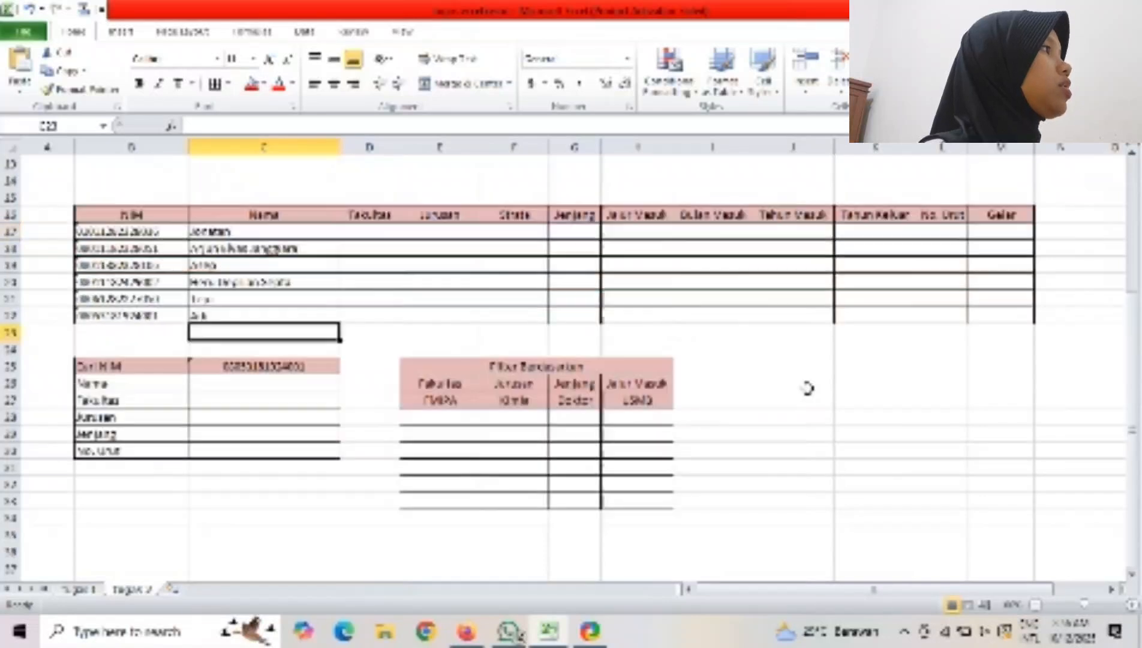
scroll(807, 388, right, 1)
scroll(807, 388, left, 1)
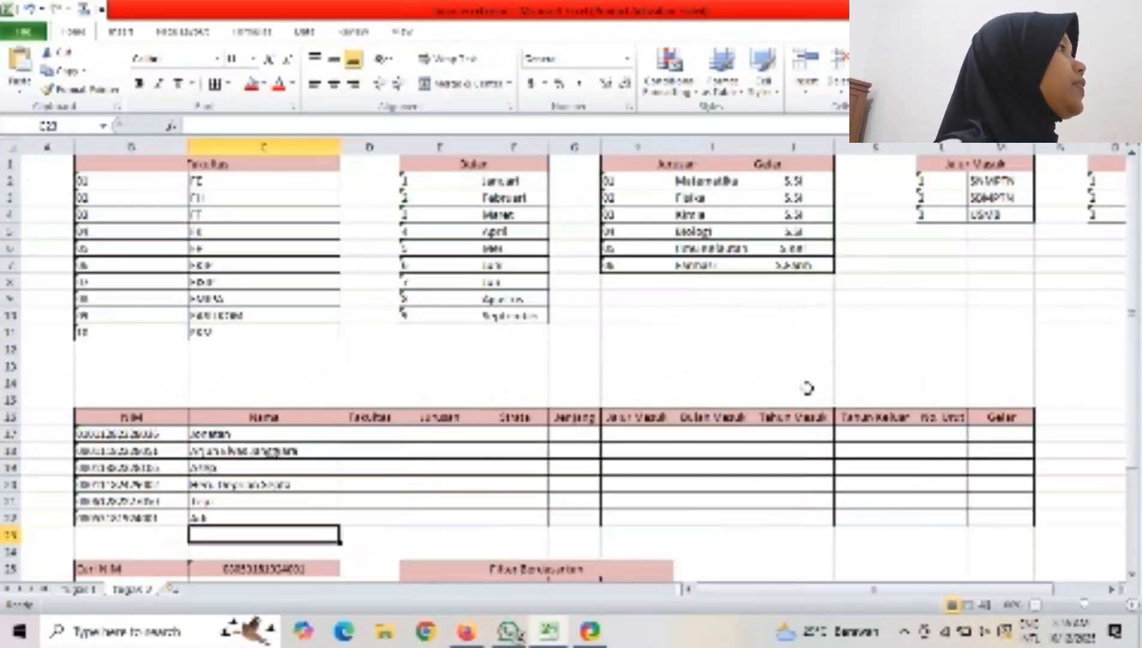
scroll(532, 392, down, 2)
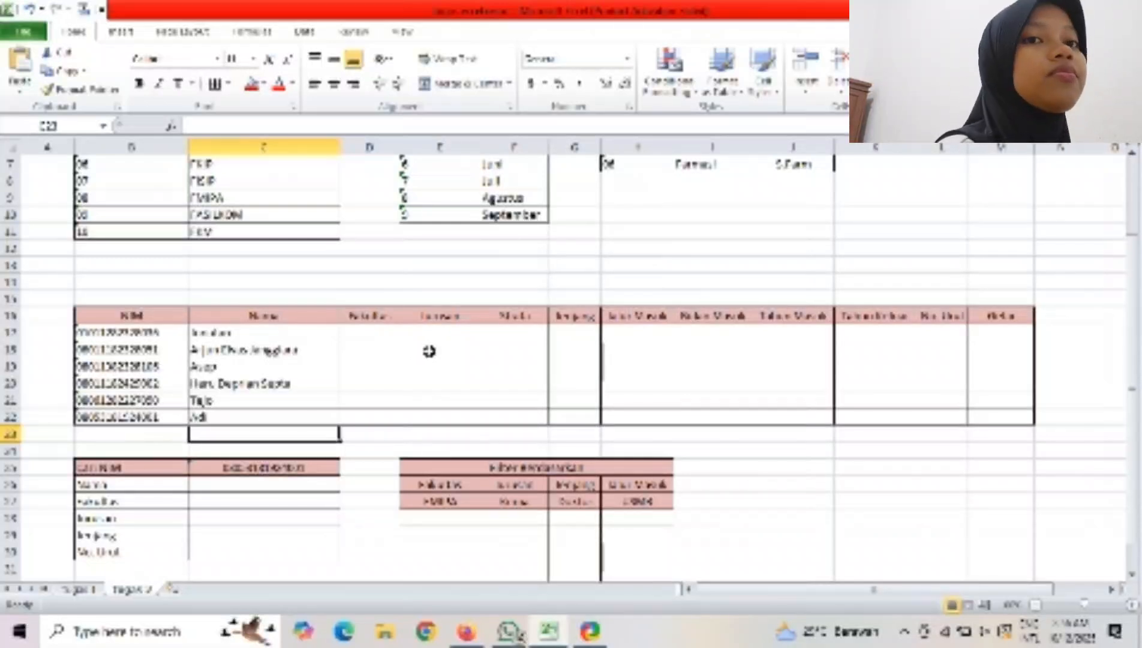
scroll(450, 322, down, 3)
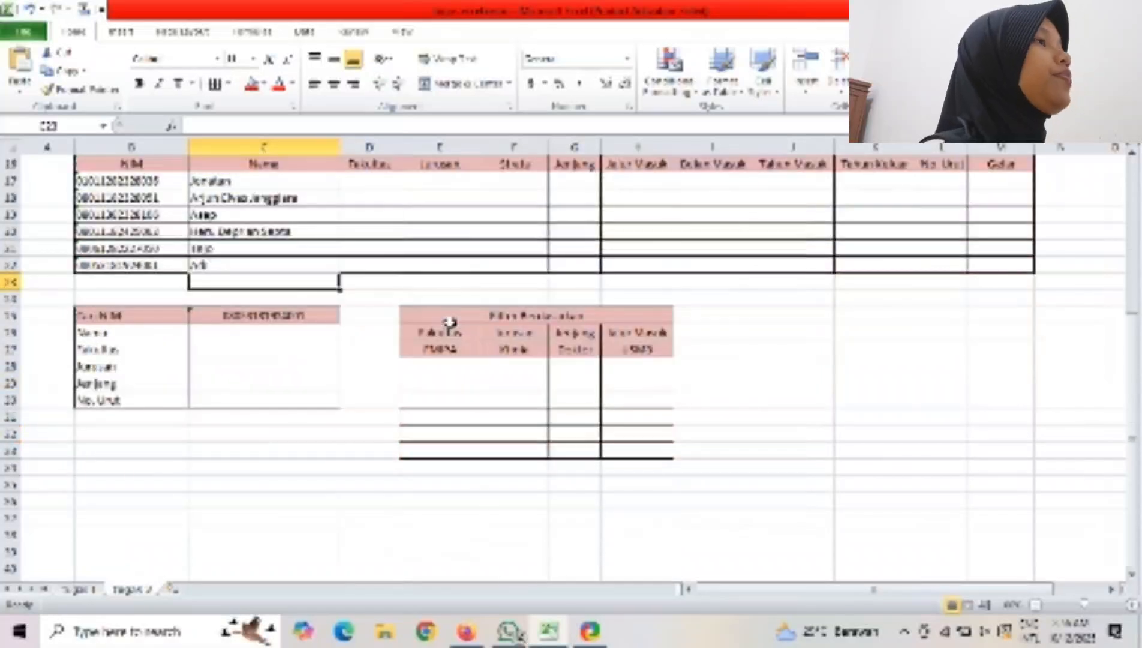
scroll(450, 322, up, 3)
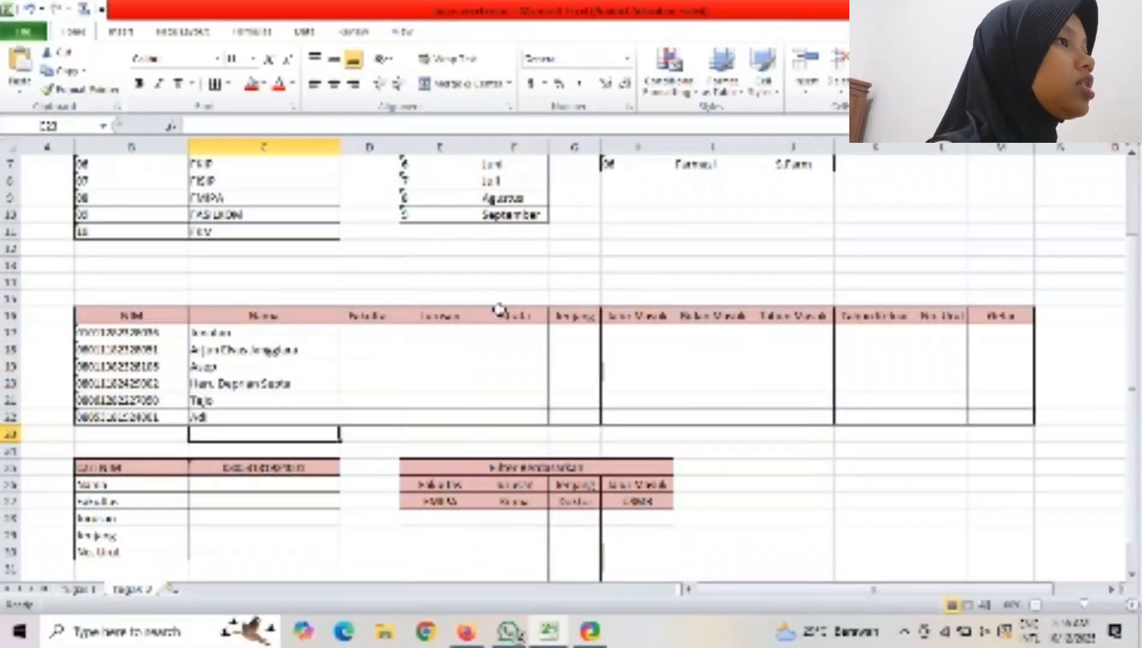
scroll(500, 309, up, 2)
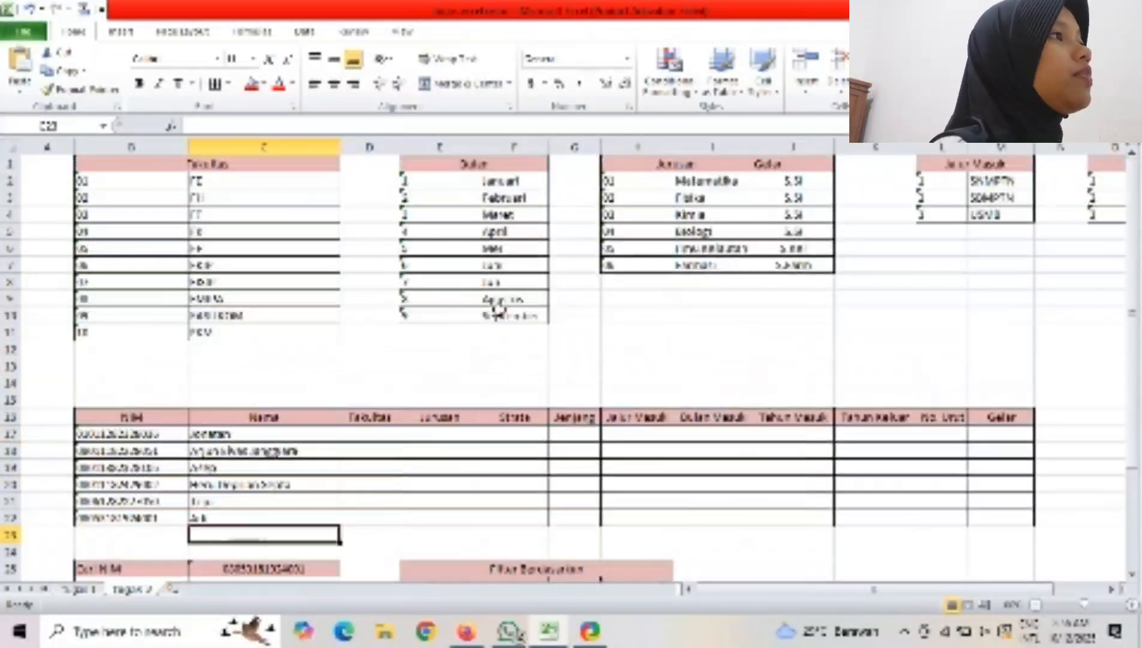
Begin a VLOOKUP formula in the Fakultas cell D17 of the first student.
click(375, 436)
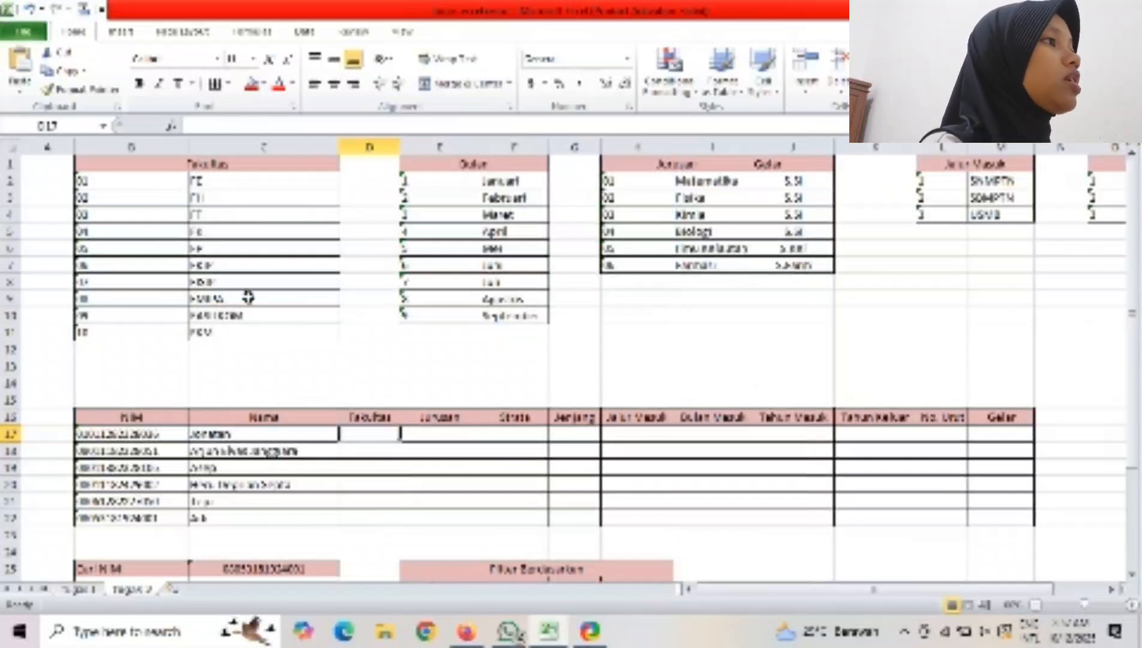
text(=)
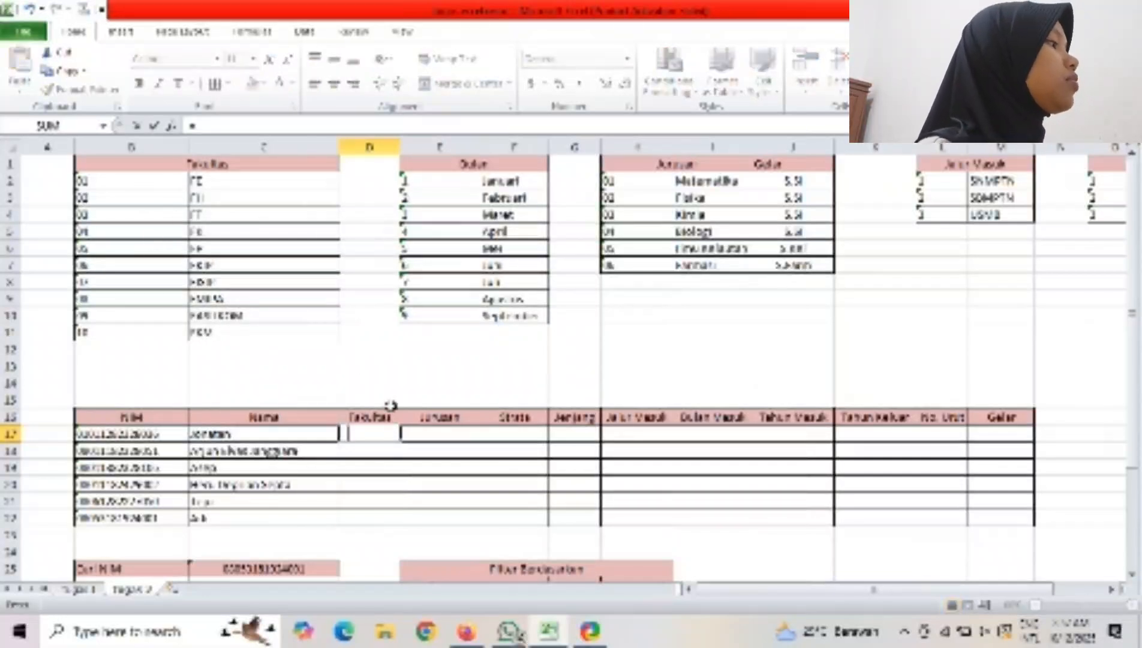
text(vloo)
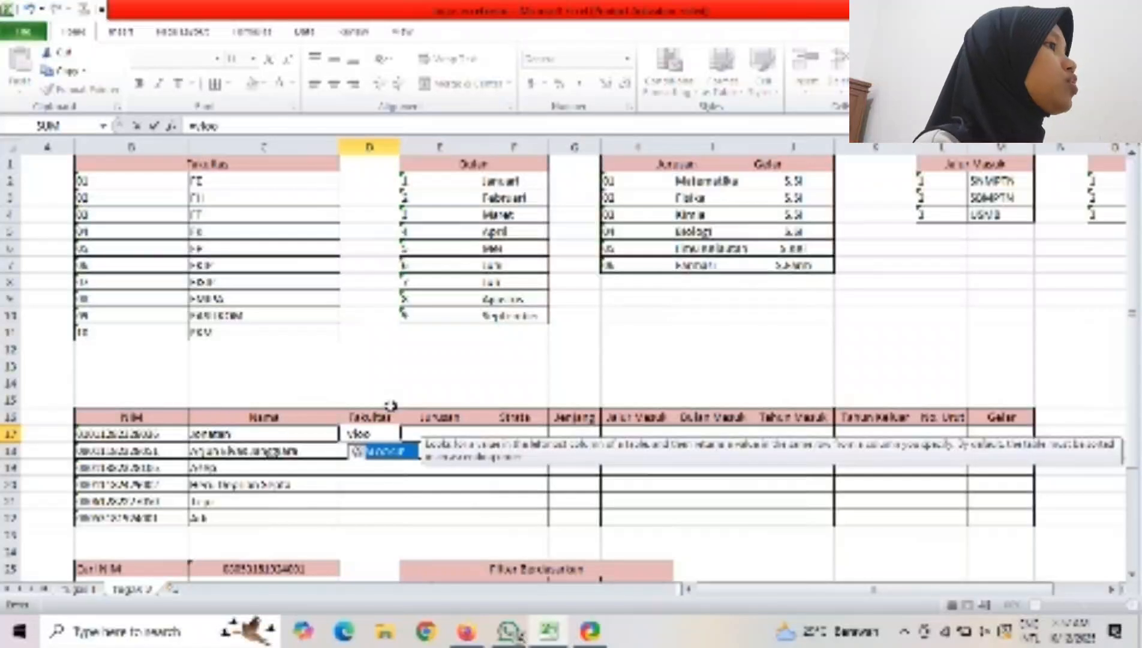
text(kup)
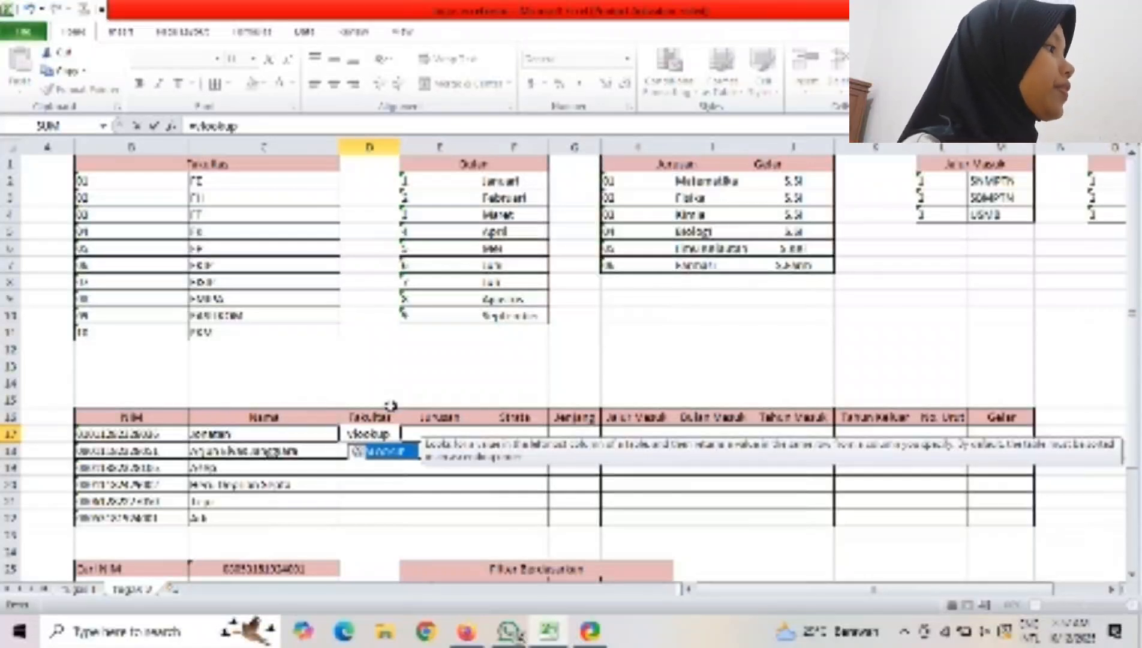
text(()
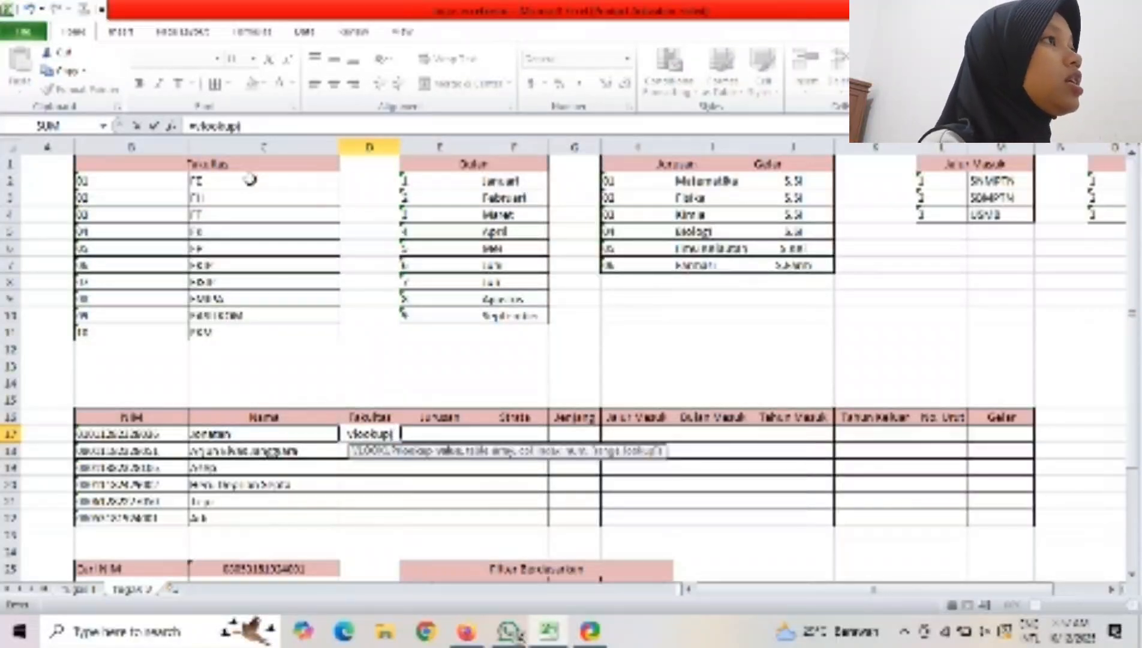
click(174, 433)
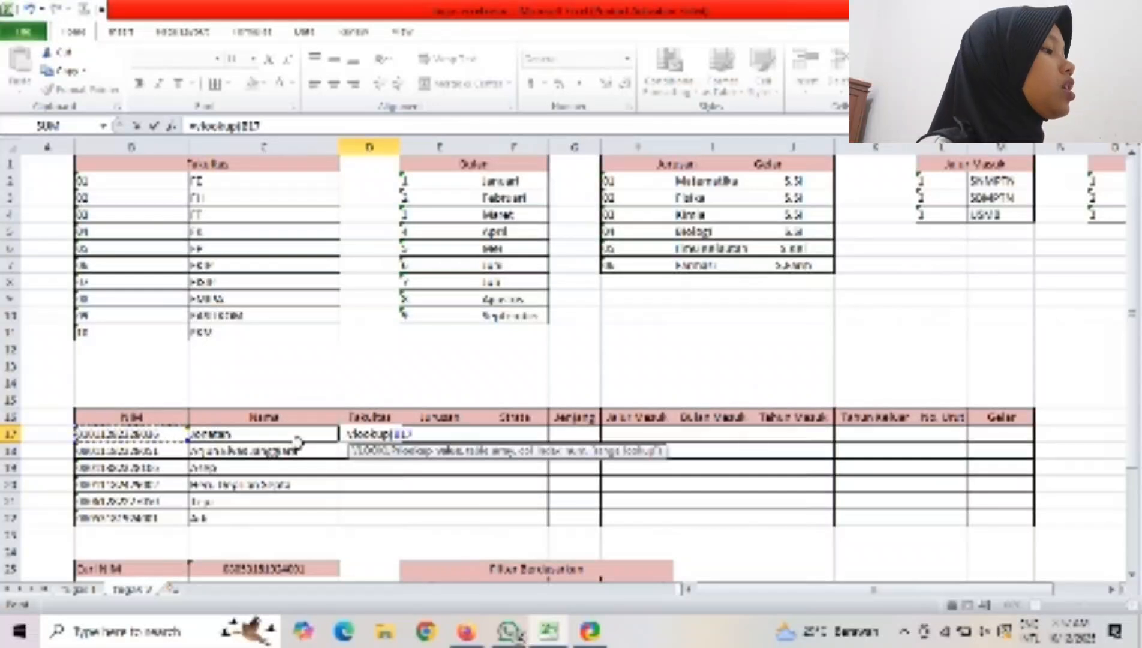
key(BackSpace)
key(BackSpace)
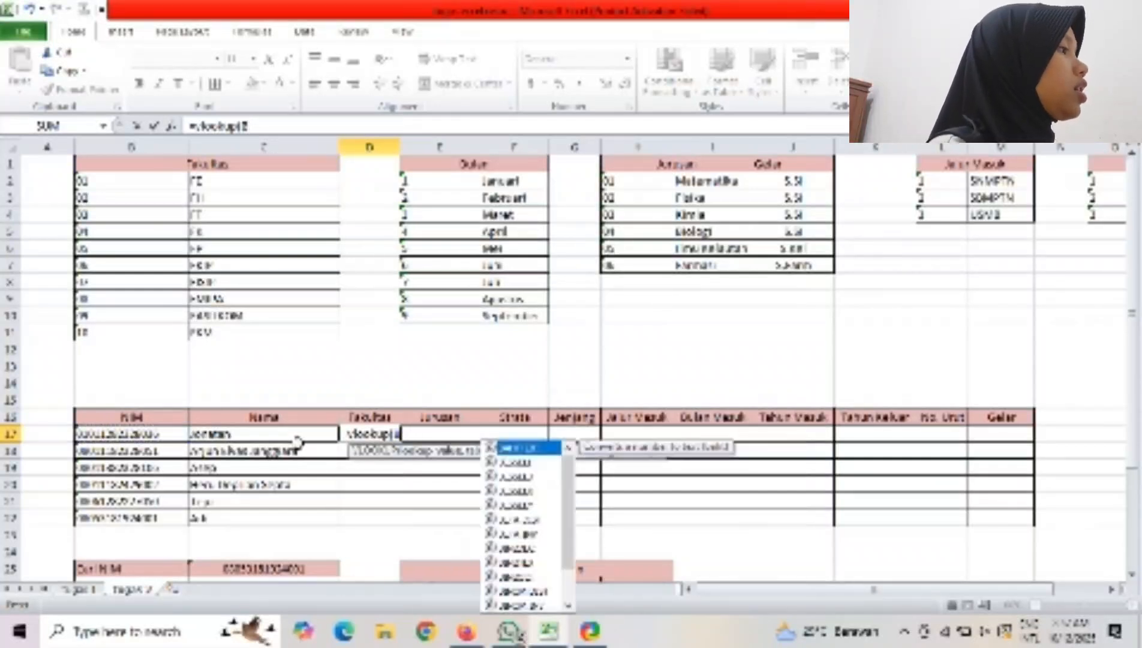
key(BackSpace)
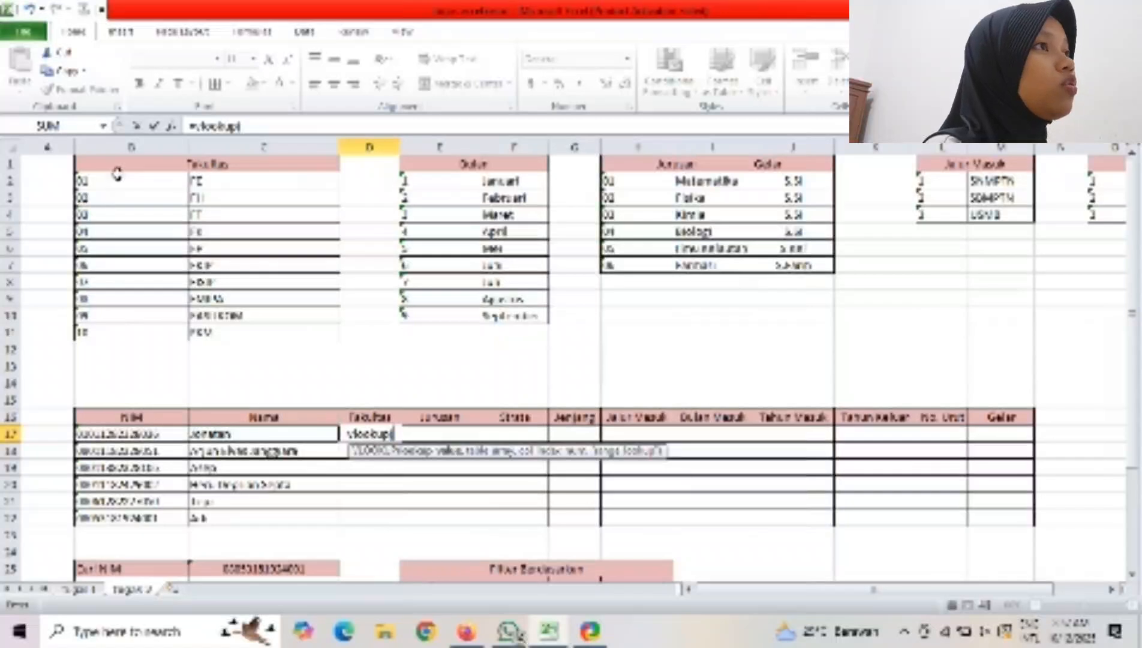
click(117, 436)
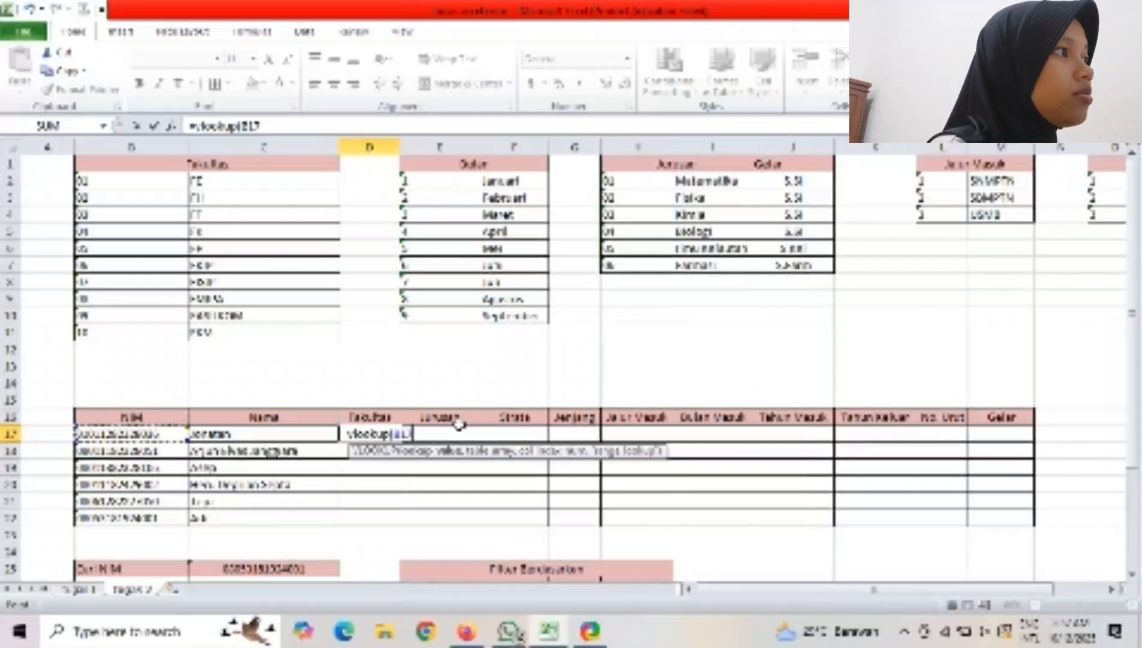
key(BackSpace)
key(BackSpace)
key(BackSpace)
key(BackSpace)
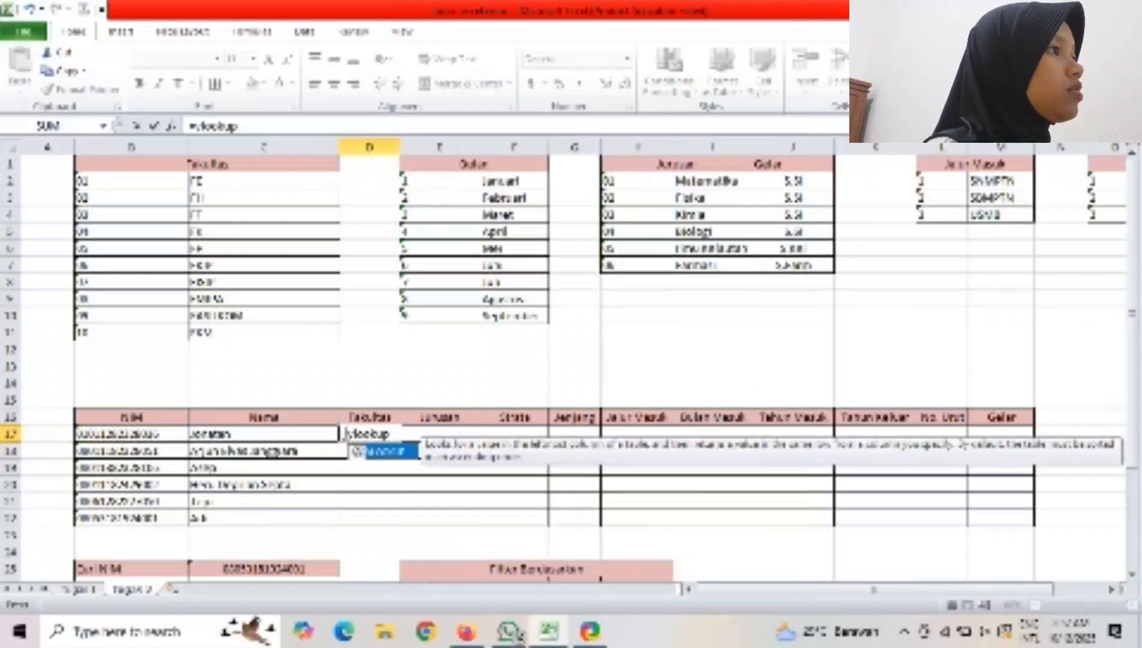
Change the two-digit faculty code at the start of the first student's NIM in B17 to 08.
click(127, 435)
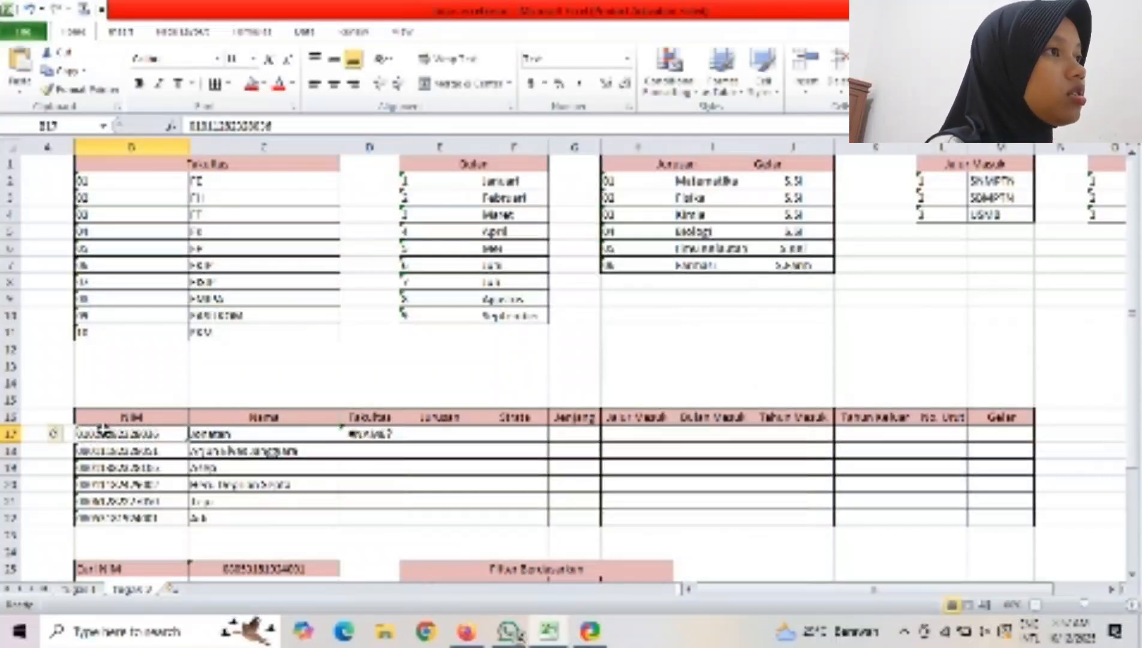
click(203, 125)
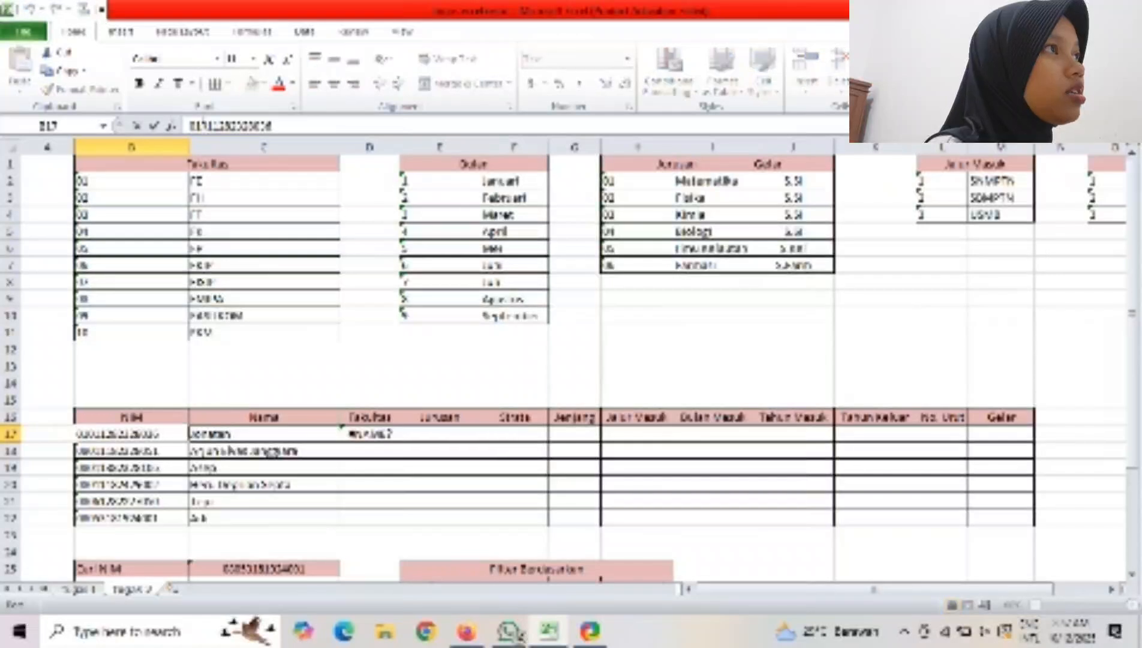
key(BackSpace)
text(8)
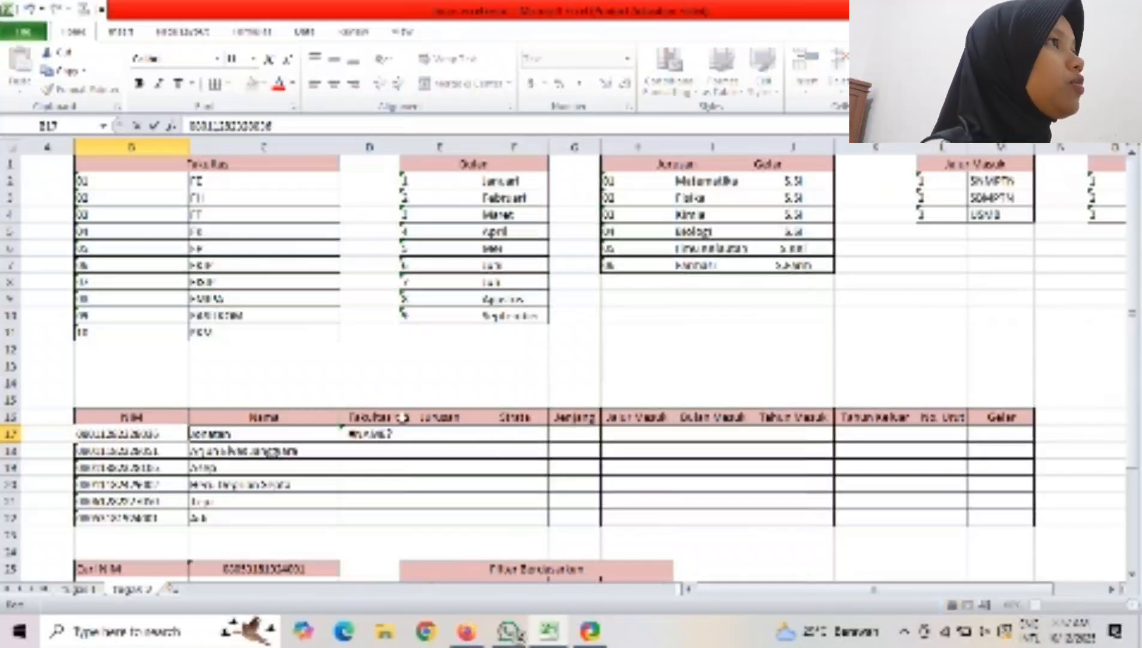
Resume the VLOOKUP formula in D17 and give it LEFT(B17,2) as the lookup value.
click(385, 435)
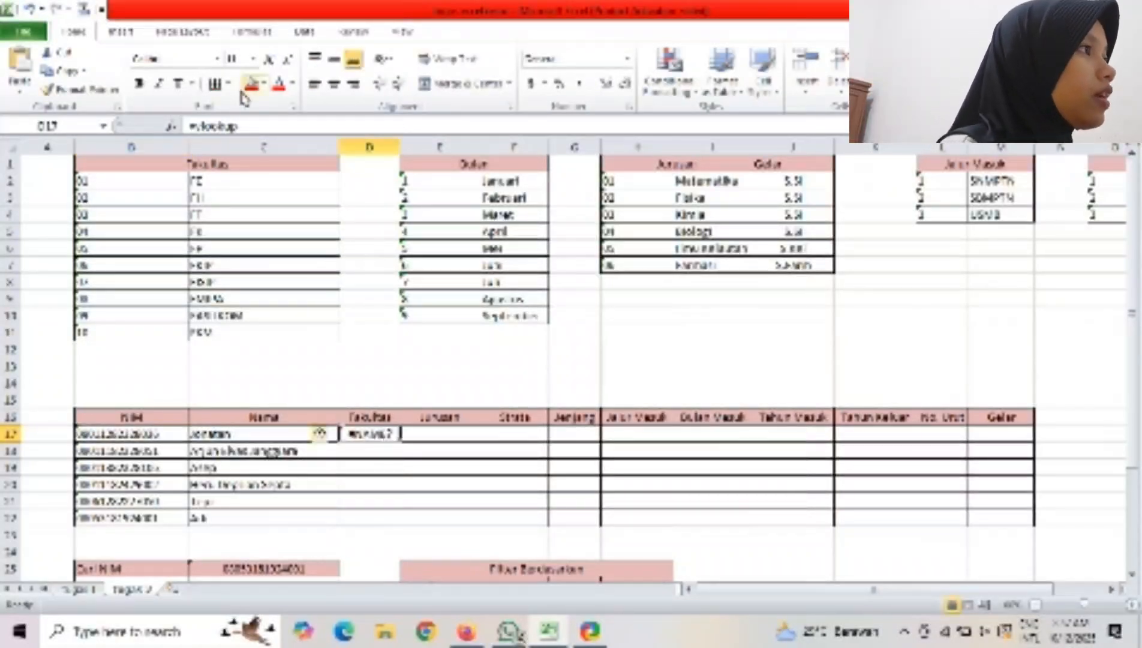
click(260, 125)
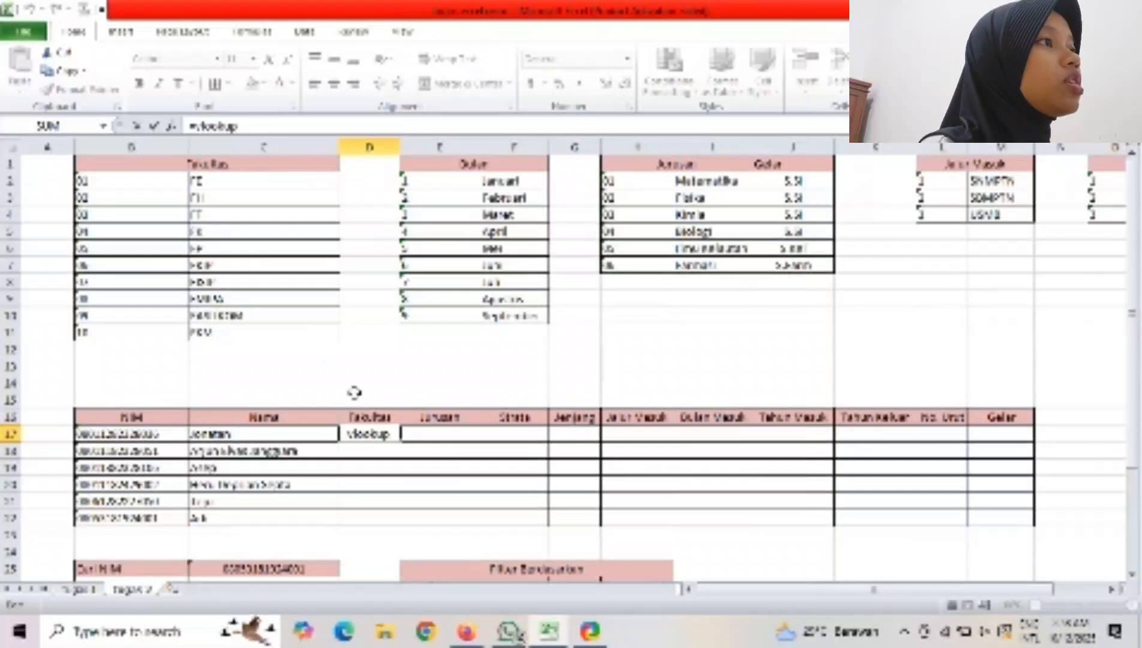
text(()
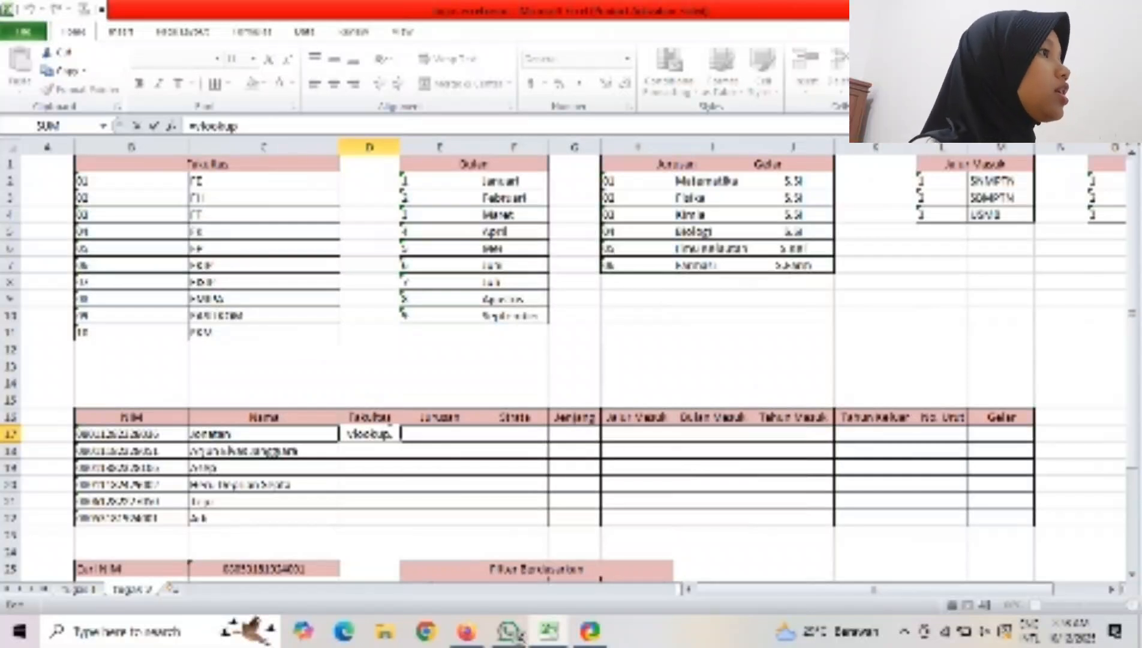
text(()
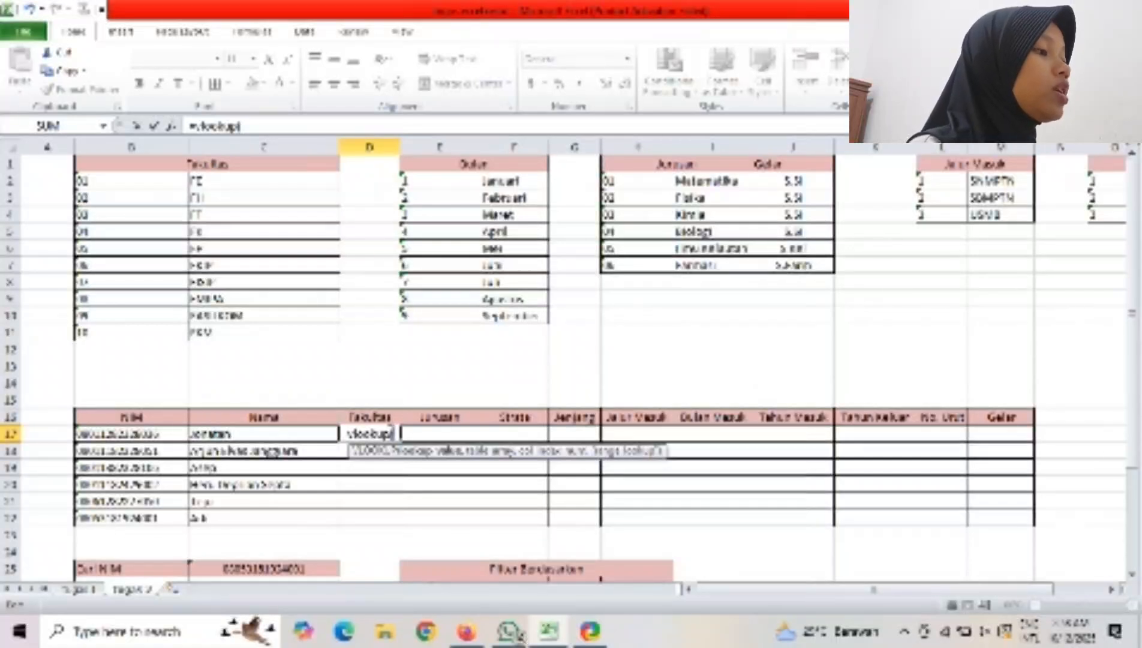
text(left)
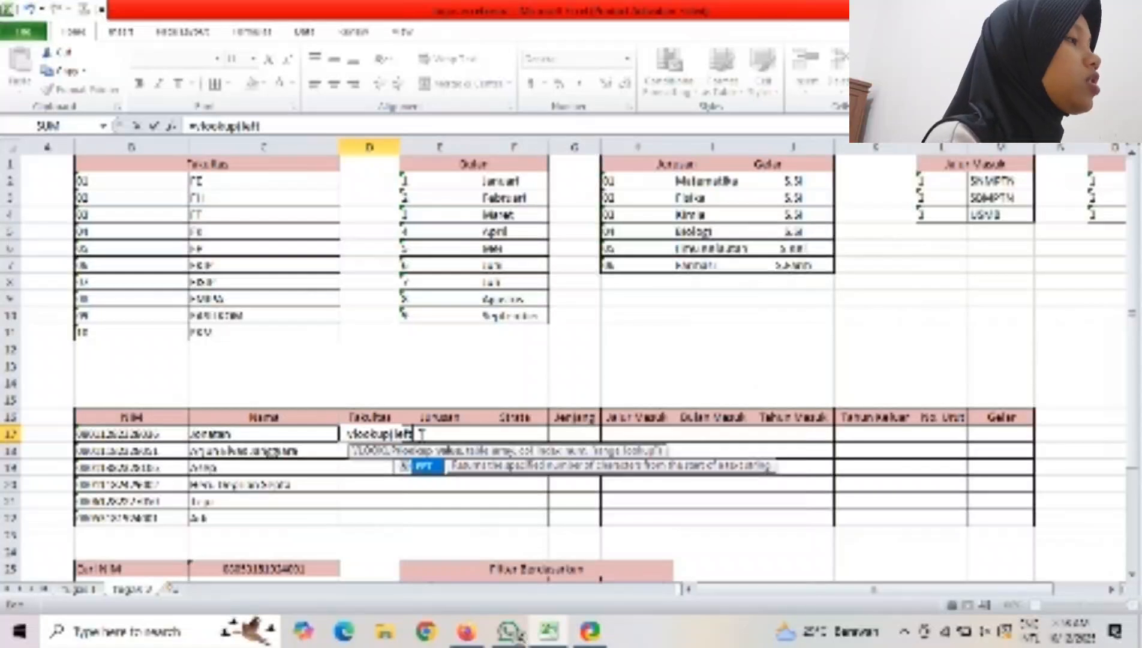
text(()
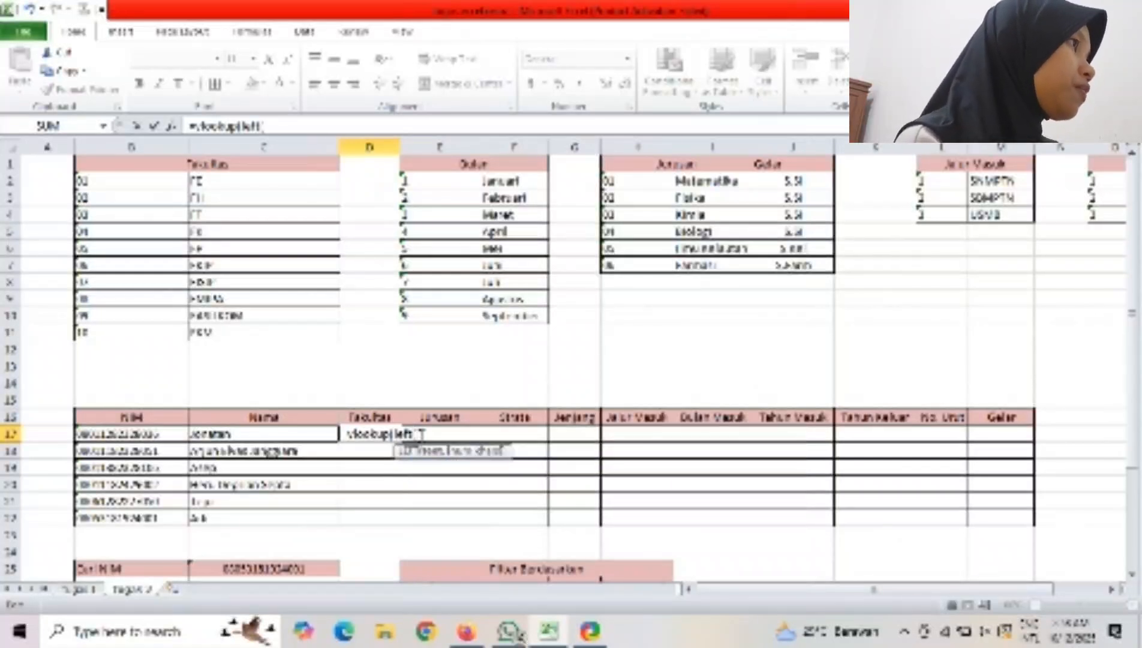
click(153, 433)
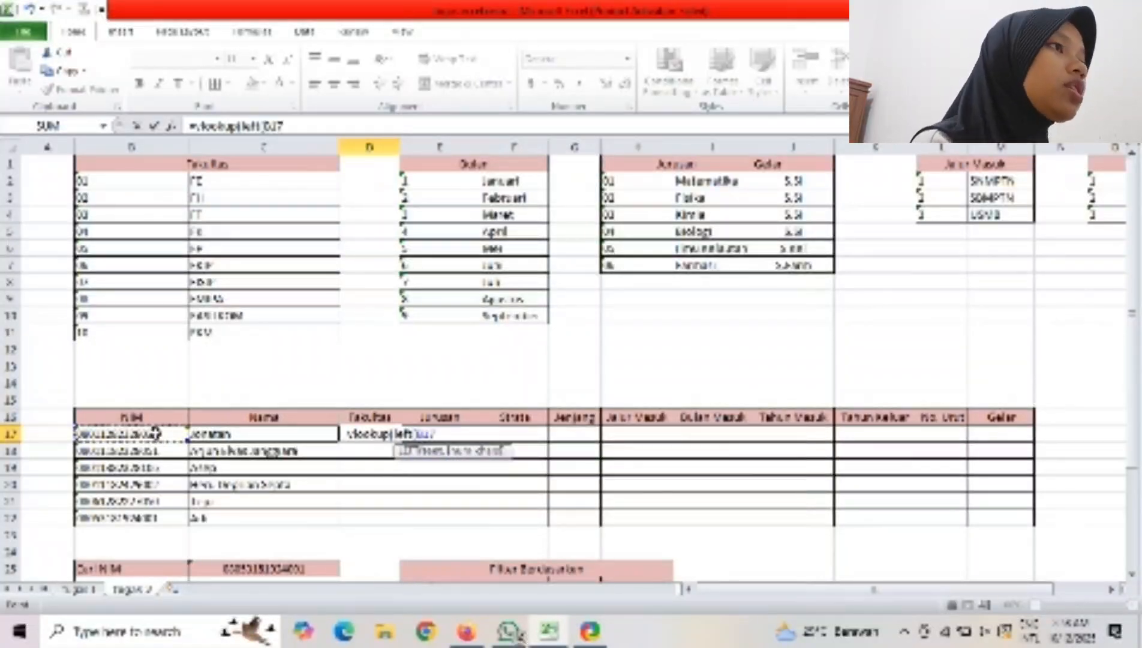
text(,2)
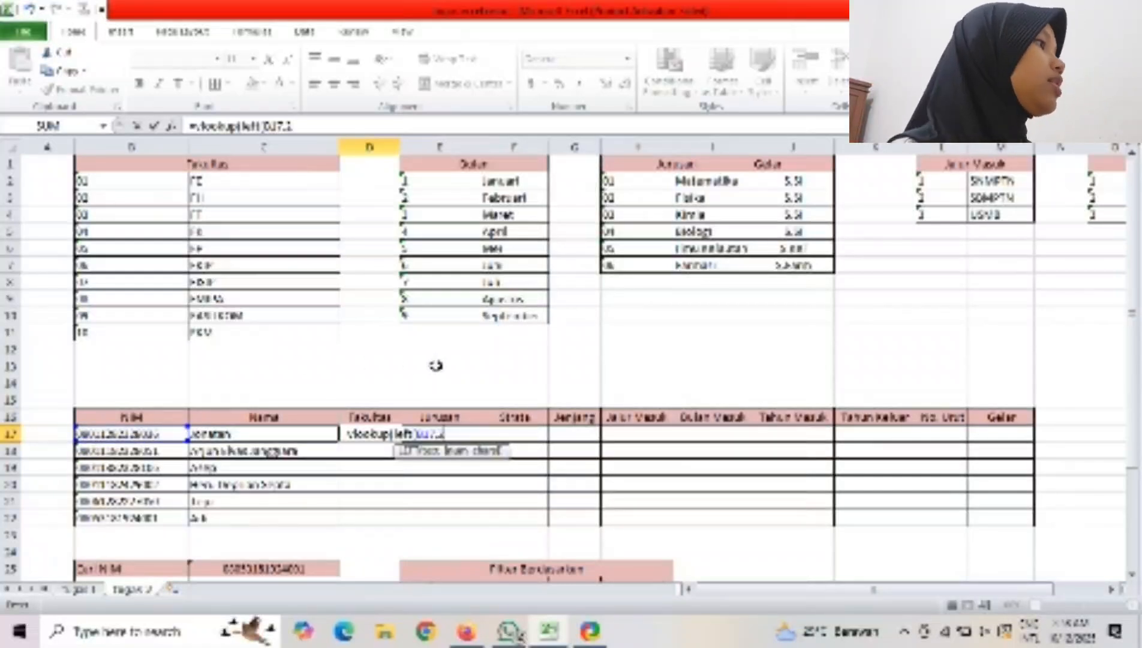
text())
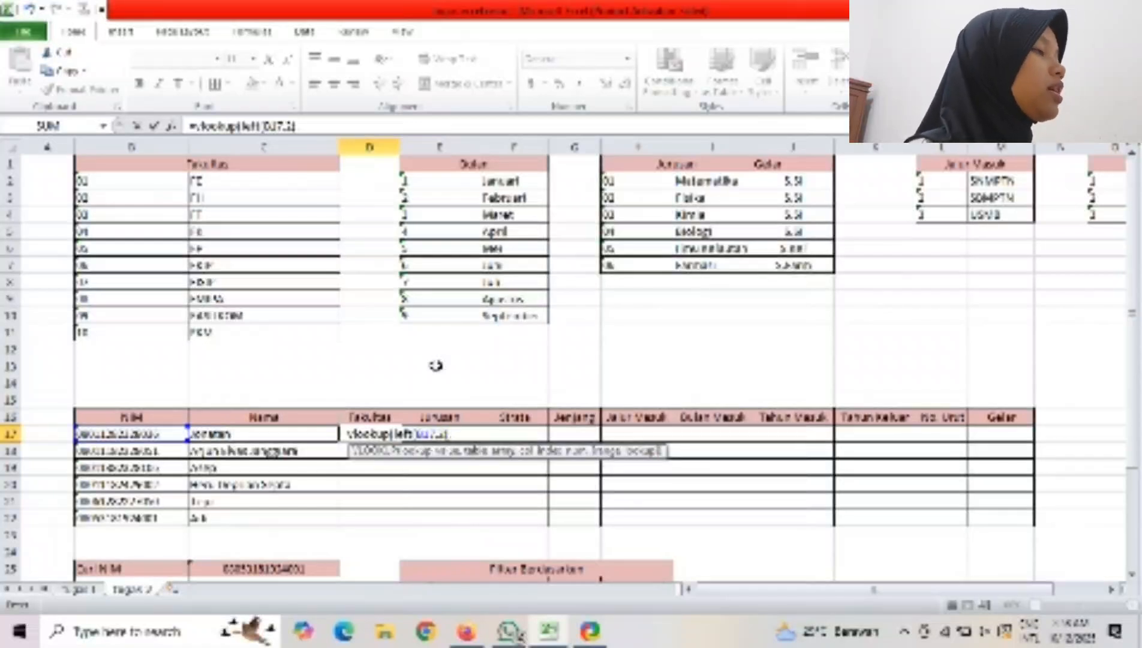
text(,)
click(144, 181)
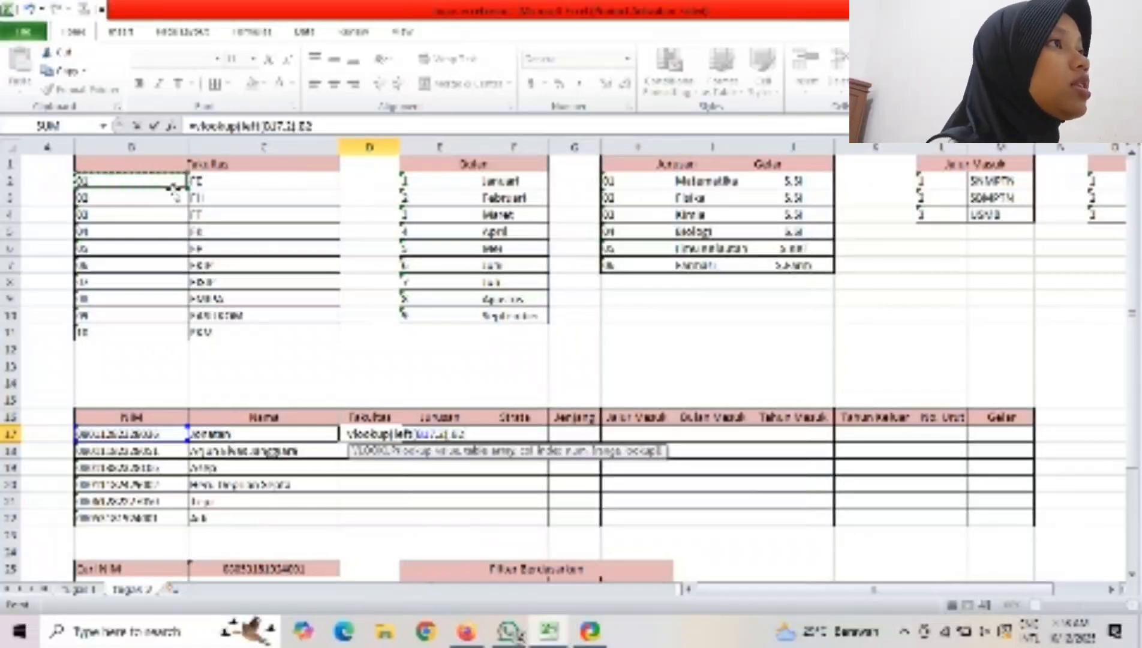
drag(180, 187, 180, 215)
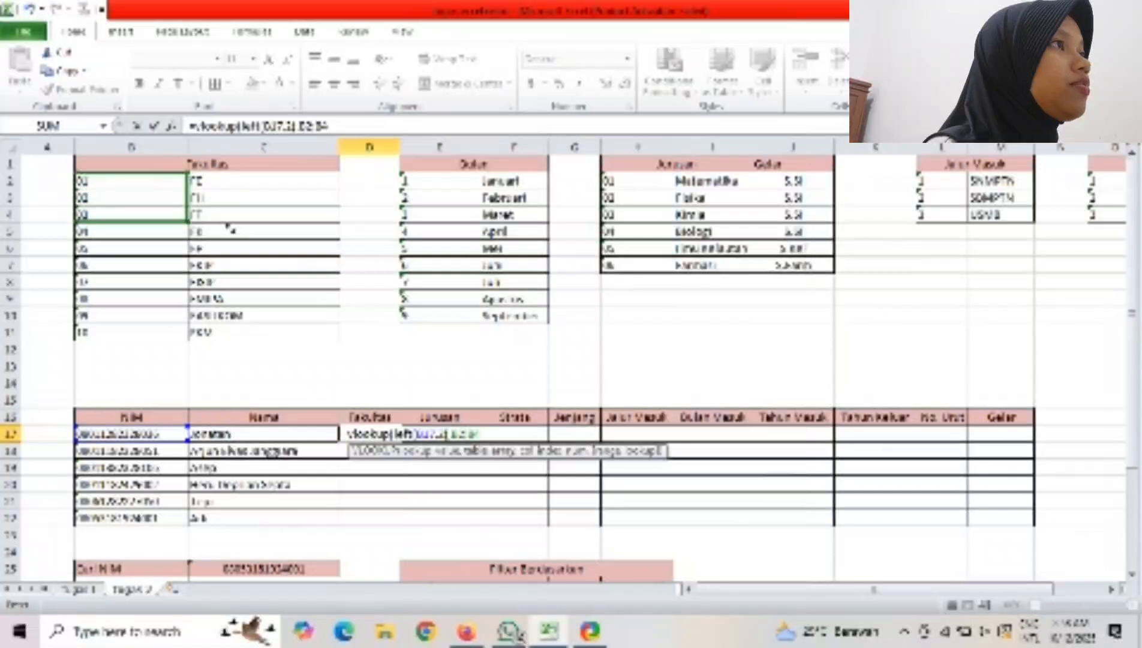
click(179, 183)
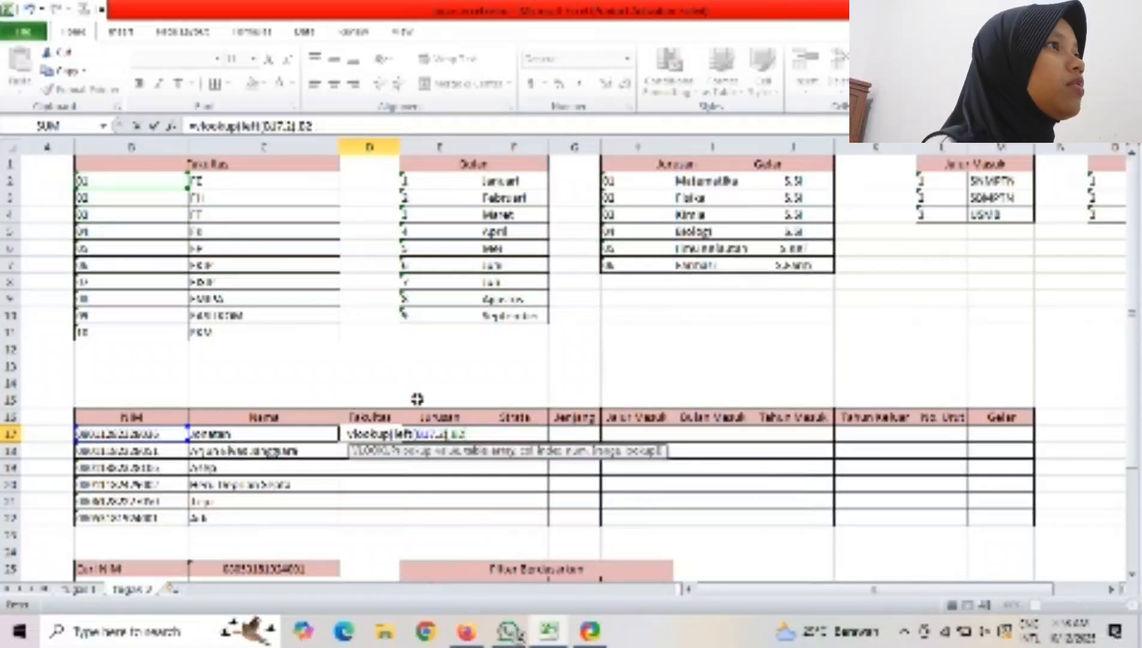
key(BackSpace)
key(BackSpace)
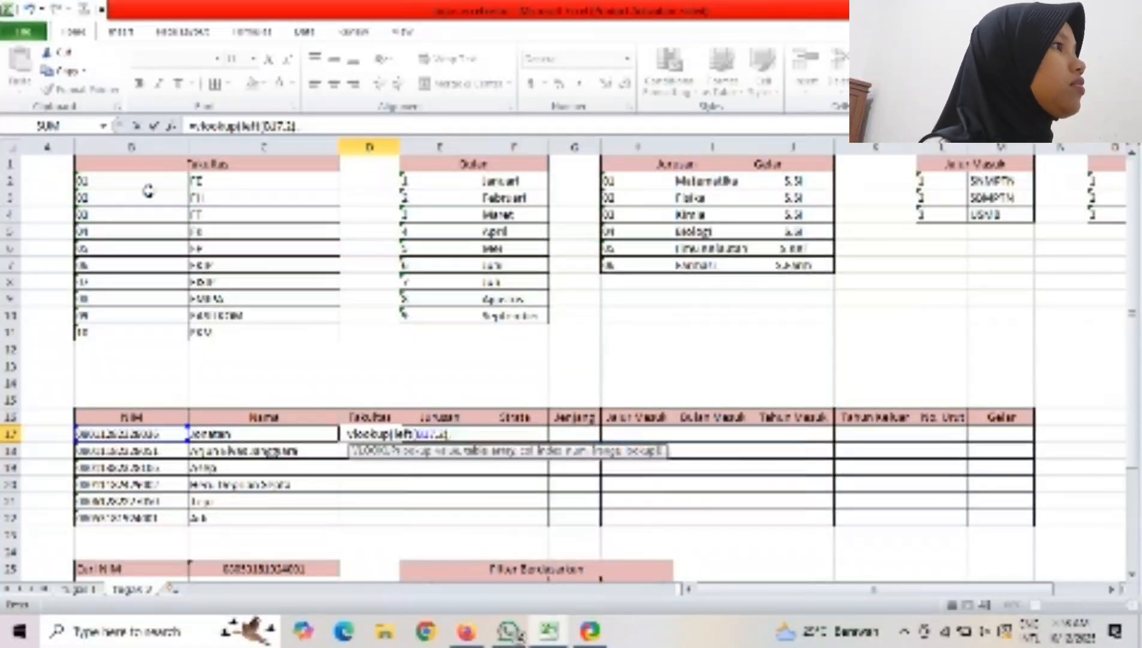
Complete the VLOOKUP in D17 with the Fakultas table B2:C11, column index 2 and exact match 0.
drag(133, 181, 294, 342)
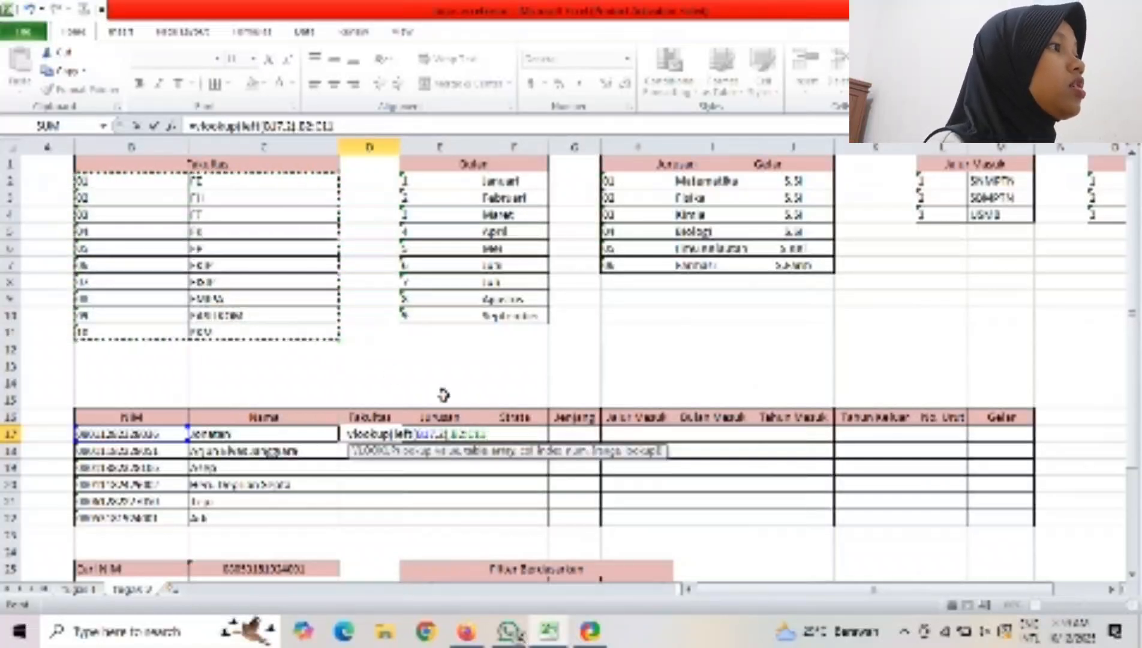
text(,)
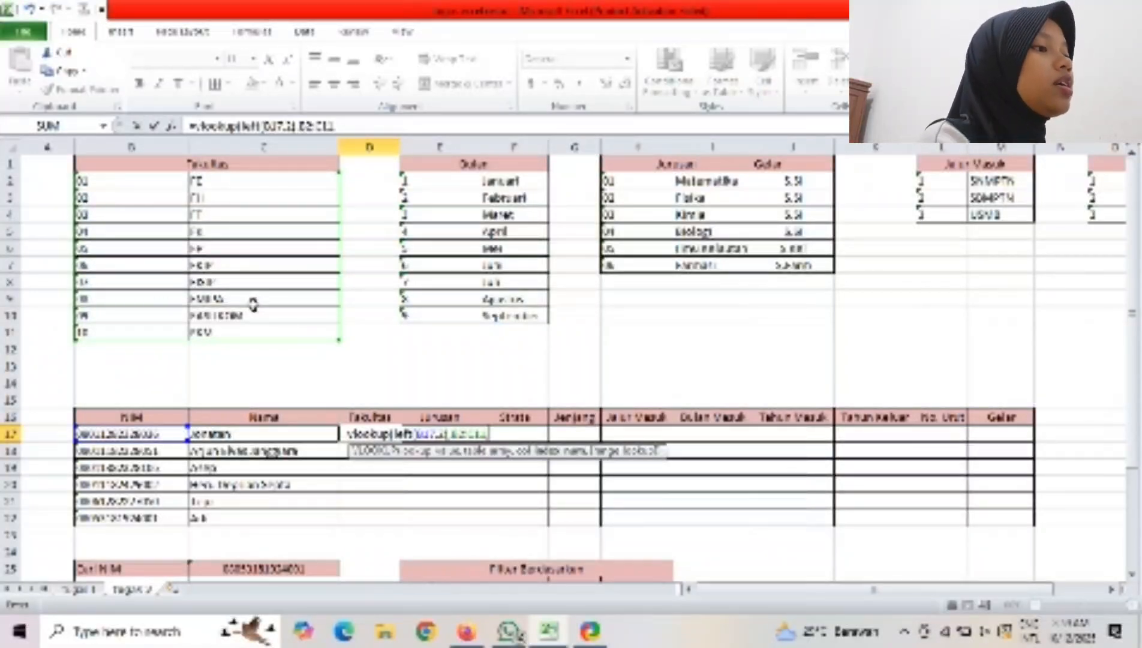
text(,2)
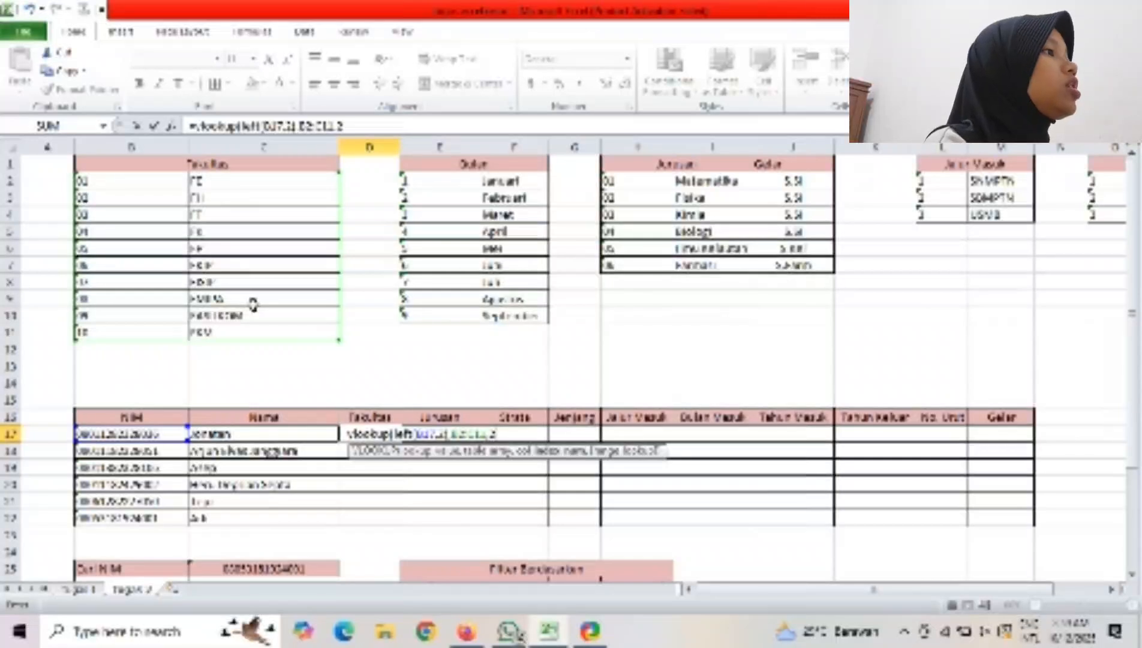
text(,0)
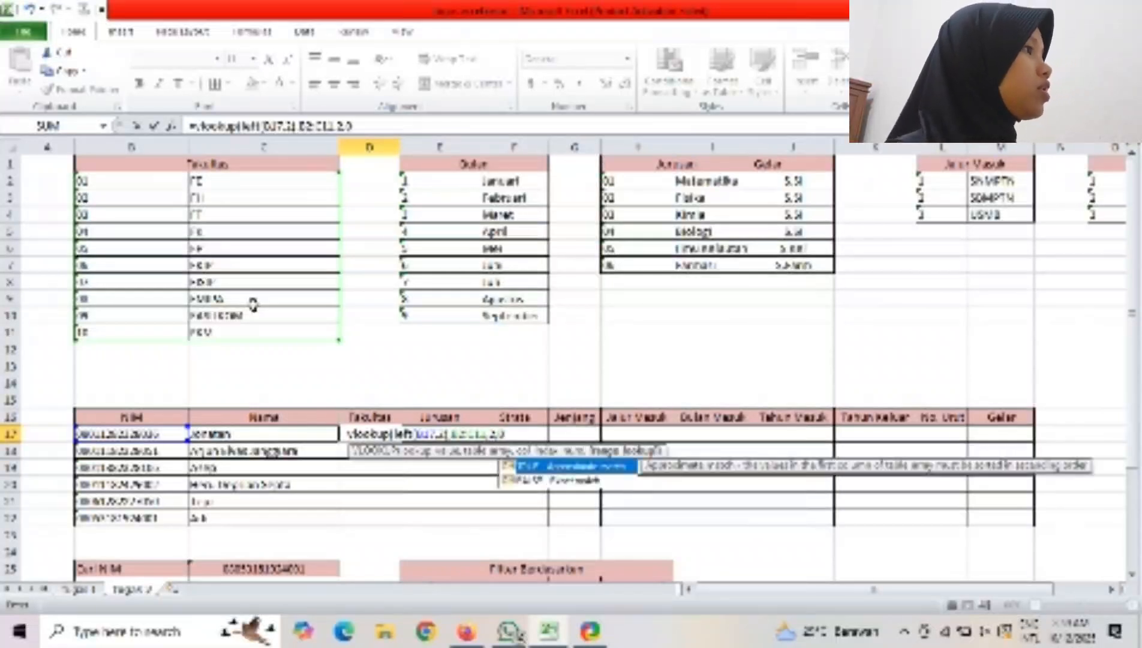
text())
key(Return)
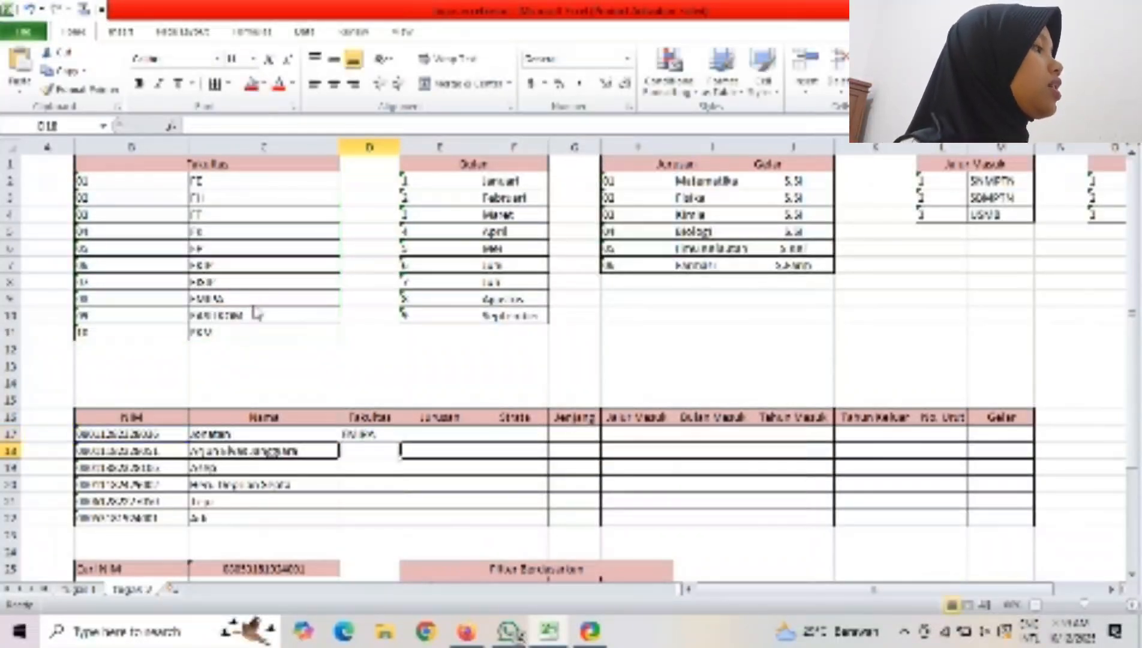
Review the VLOOKUP formula in D17 and copy it down the Fakultas column to D22.
click(360, 434)
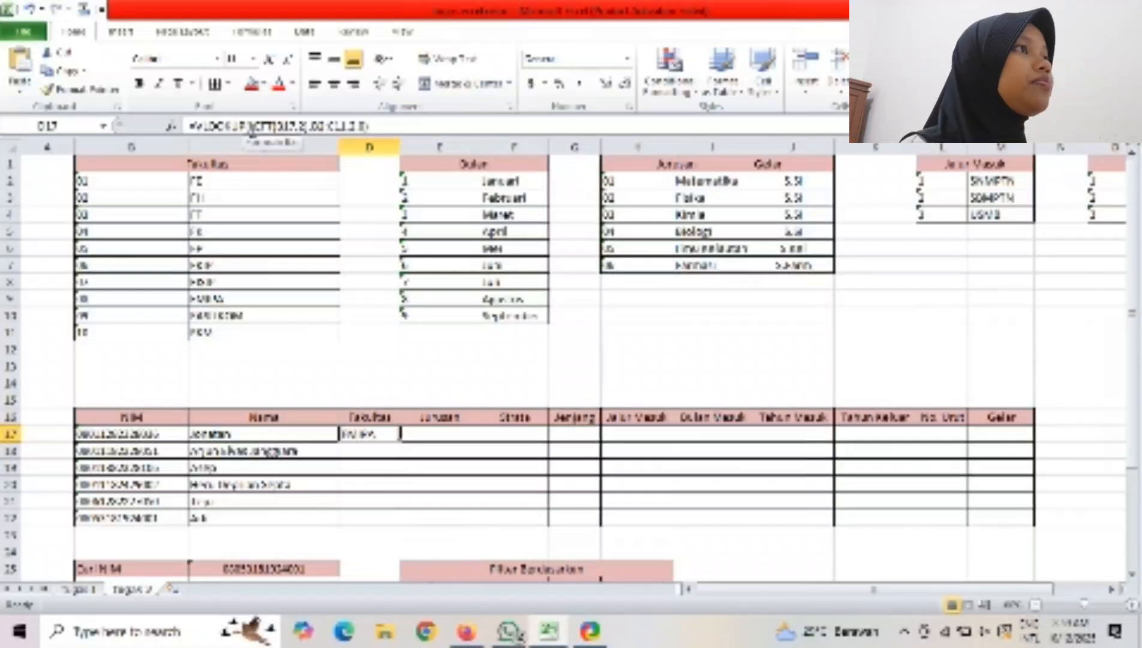
click(277, 126)
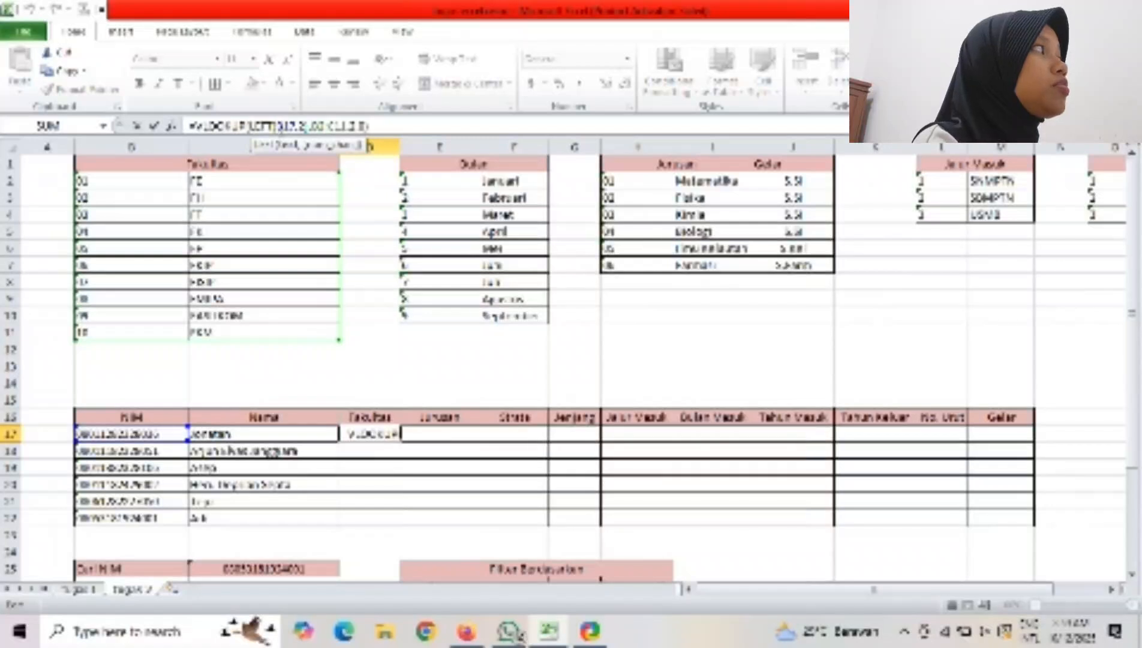
click(385, 432)
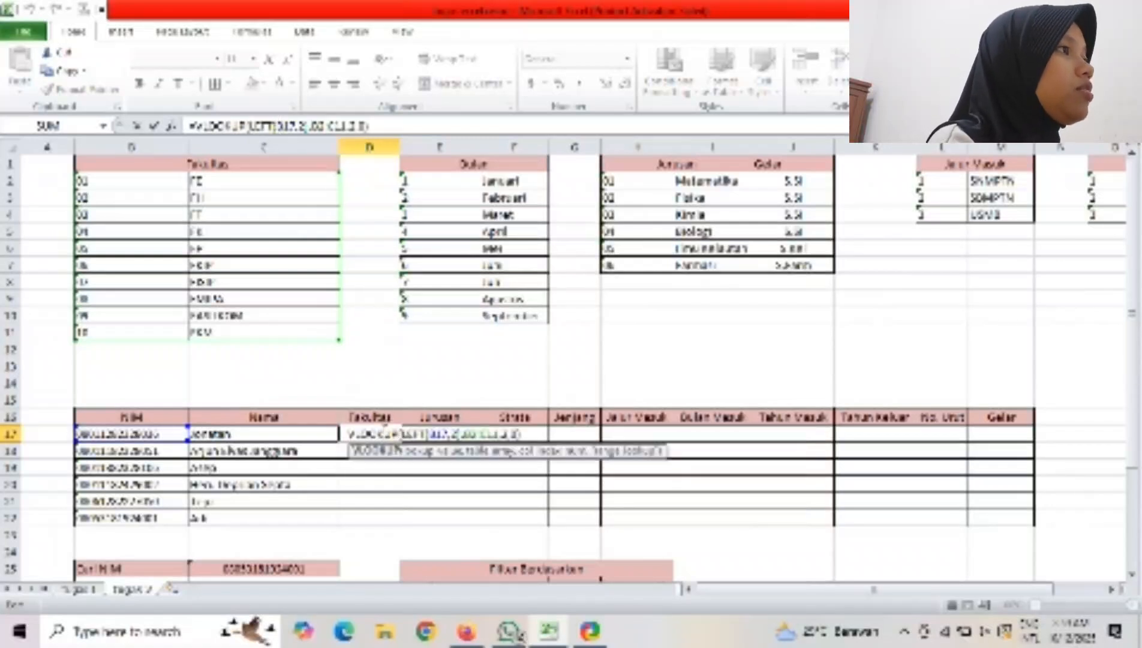
key(Return)
click(385, 433)
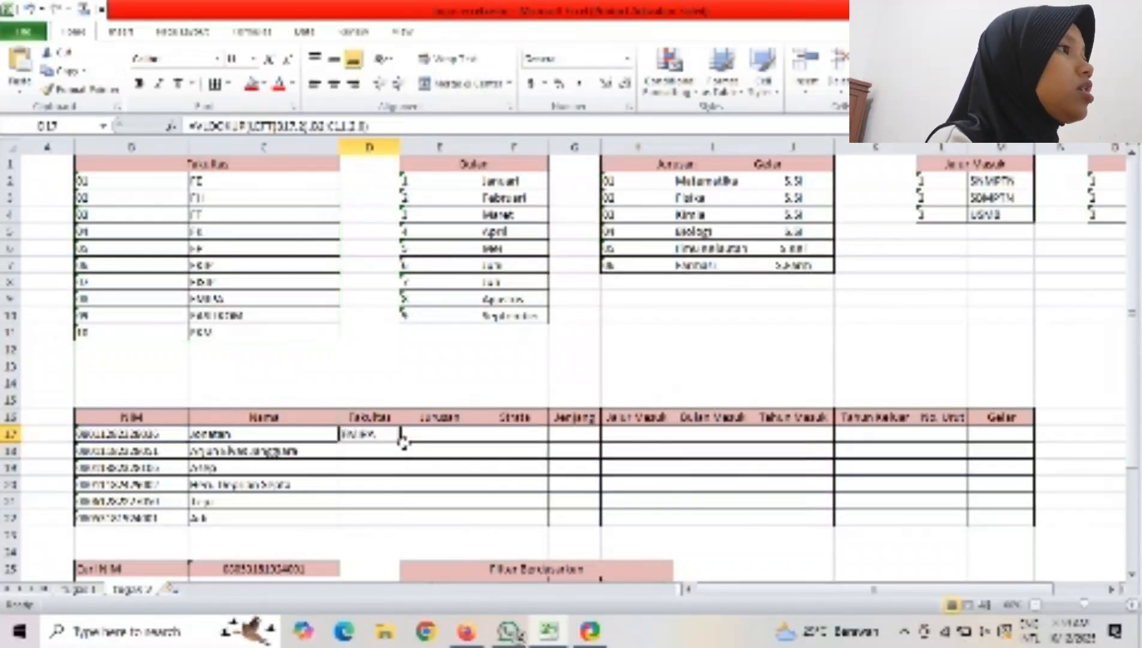
drag(401, 443, 403, 526)
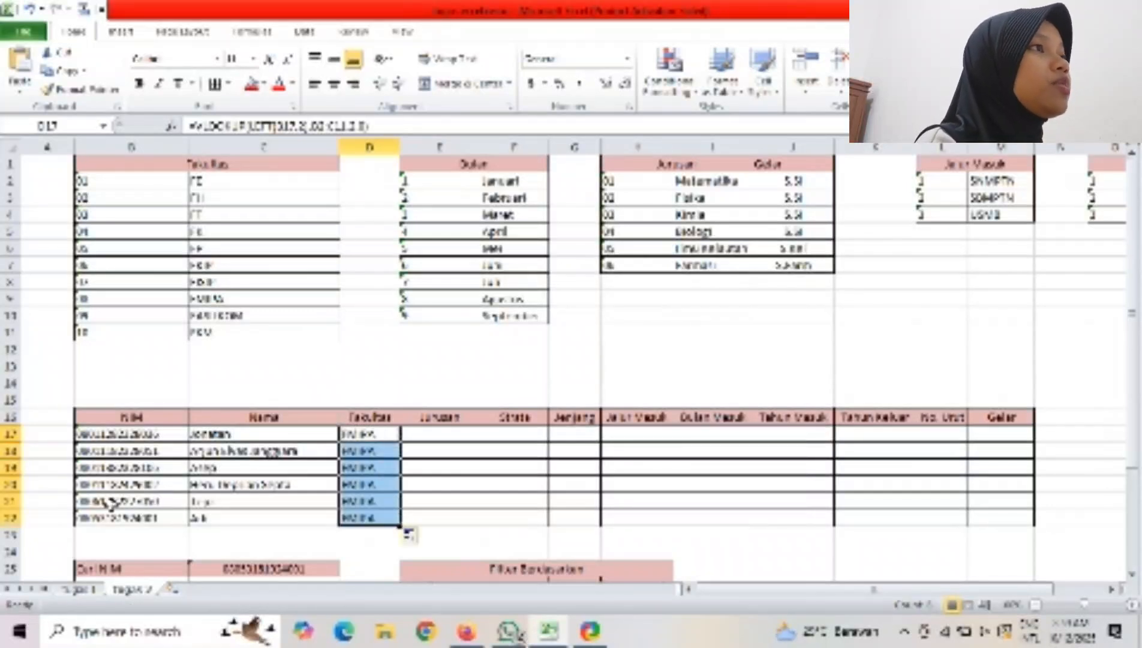
Change the two-digit faculty code at the start of the fourth student's NIM in B20 to 02.
click(84, 485)
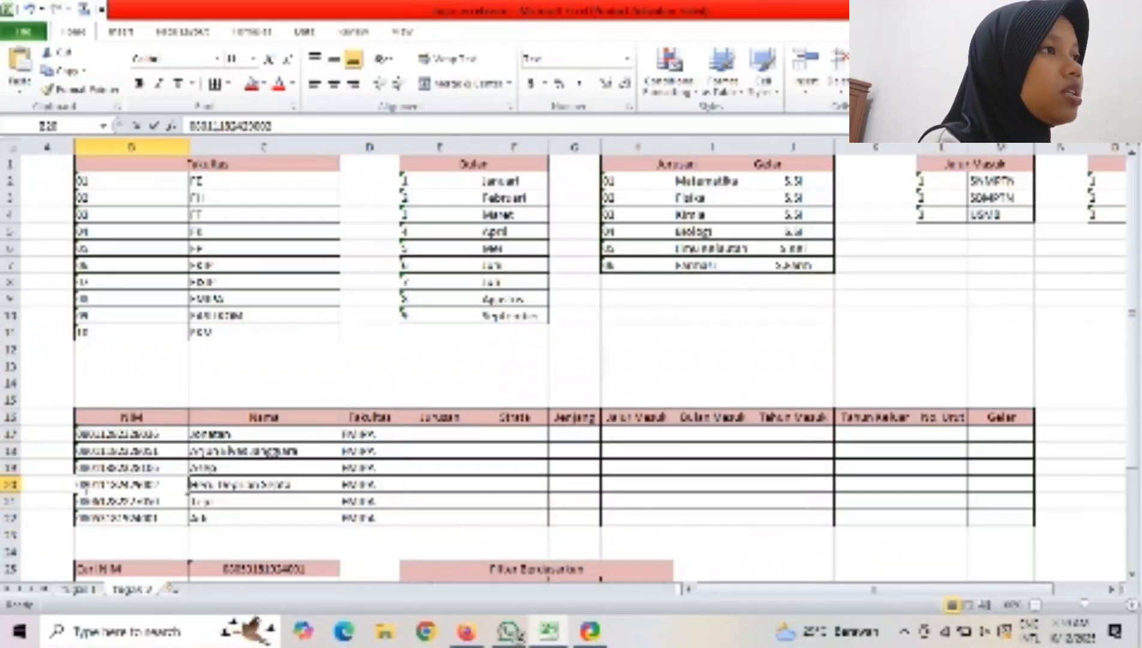
double_click(90, 484)
key(BackSpace)
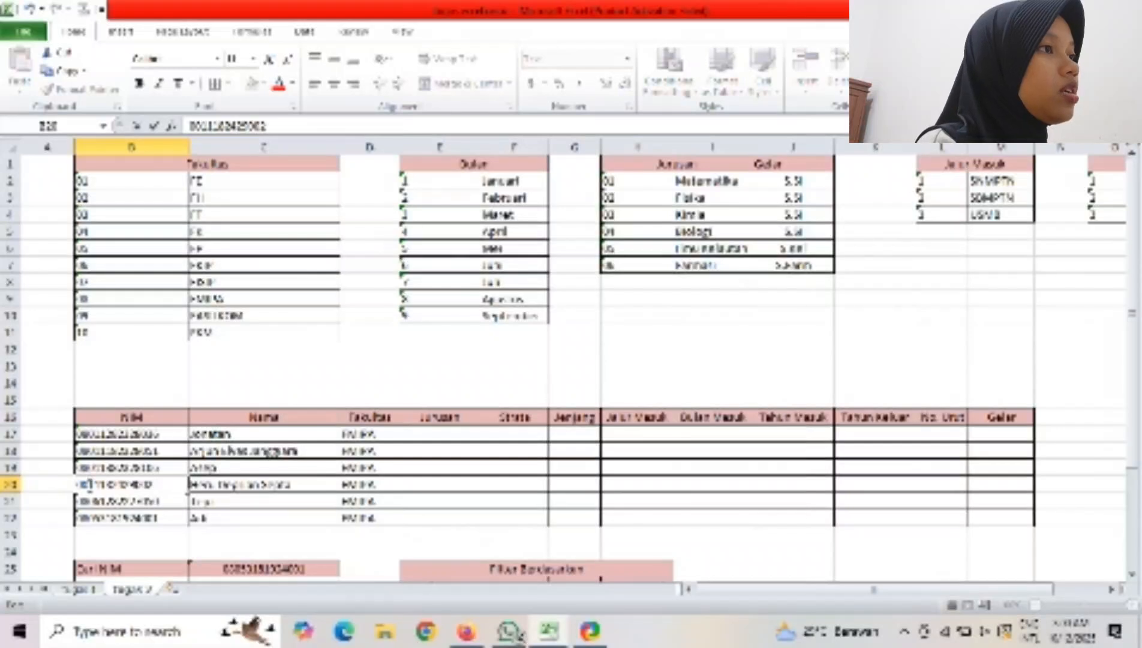
text(2)
click(45, 468)
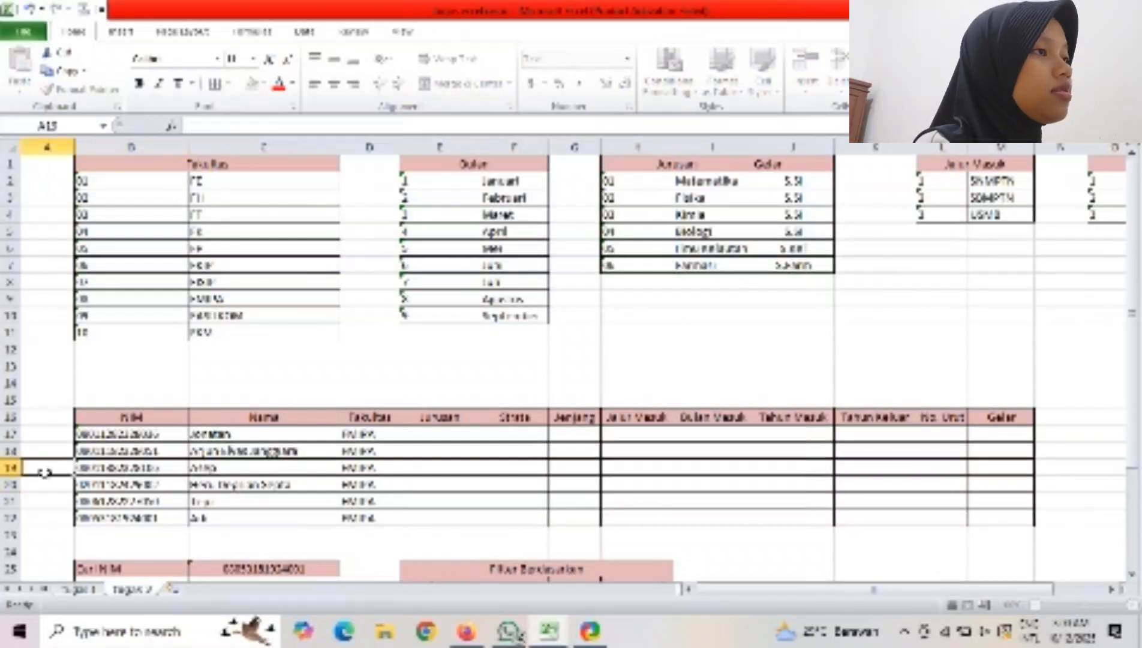
Inspect the copied formula in D20, then undo the NIM change in B20 and the fill of the Fakultas column.
click(388, 487)
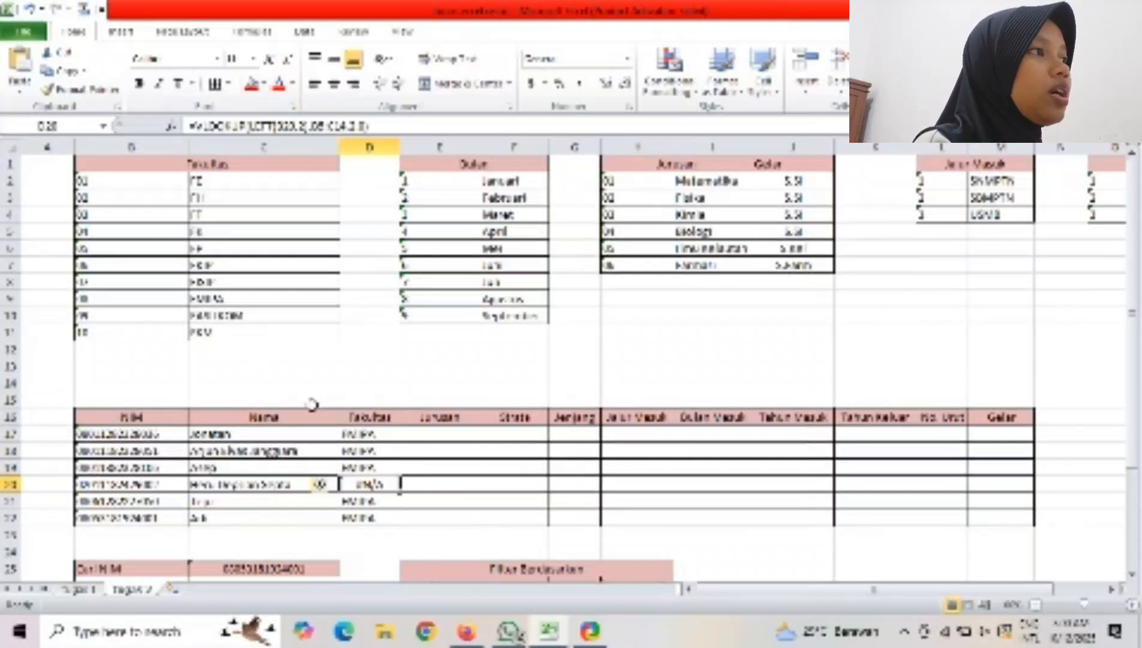
key(ctrl+z)
key(ctrl+z)
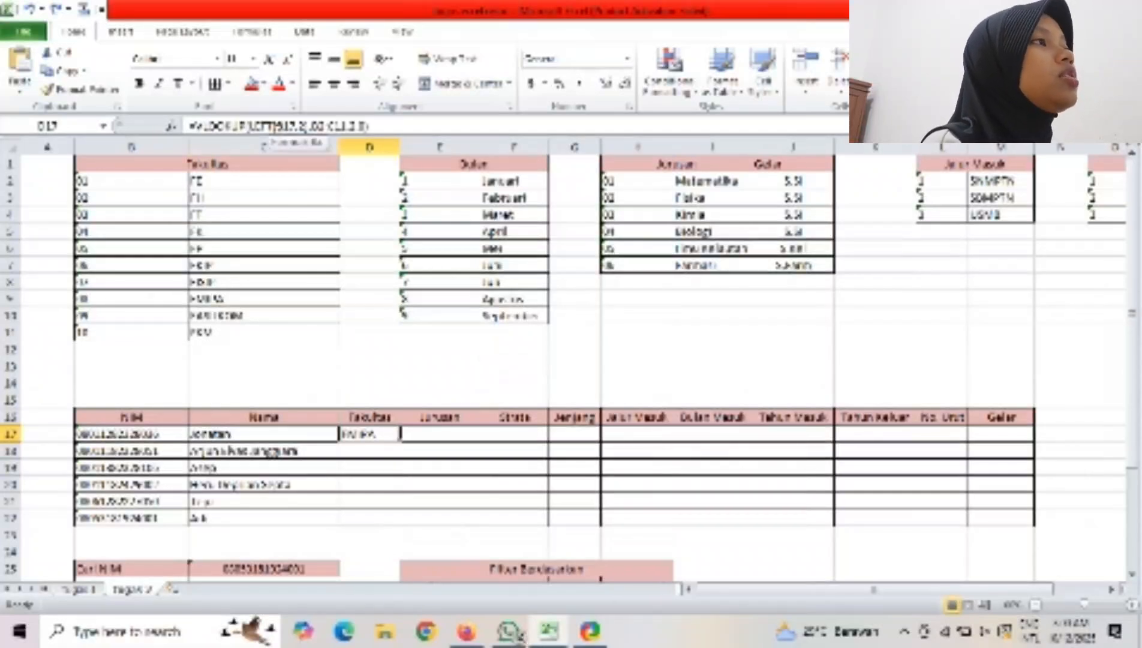
Make the table range in D17's VLOOKUP absolute as $B$2:$C$11, keeping B17 relative.
click(277, 126)
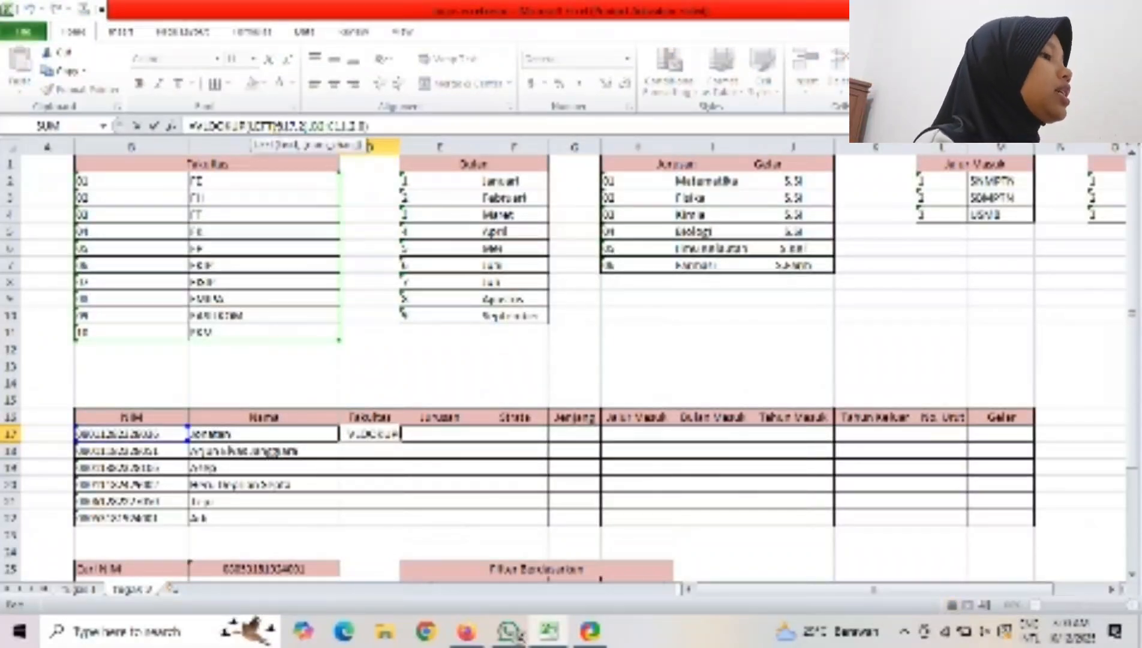
text($B$)
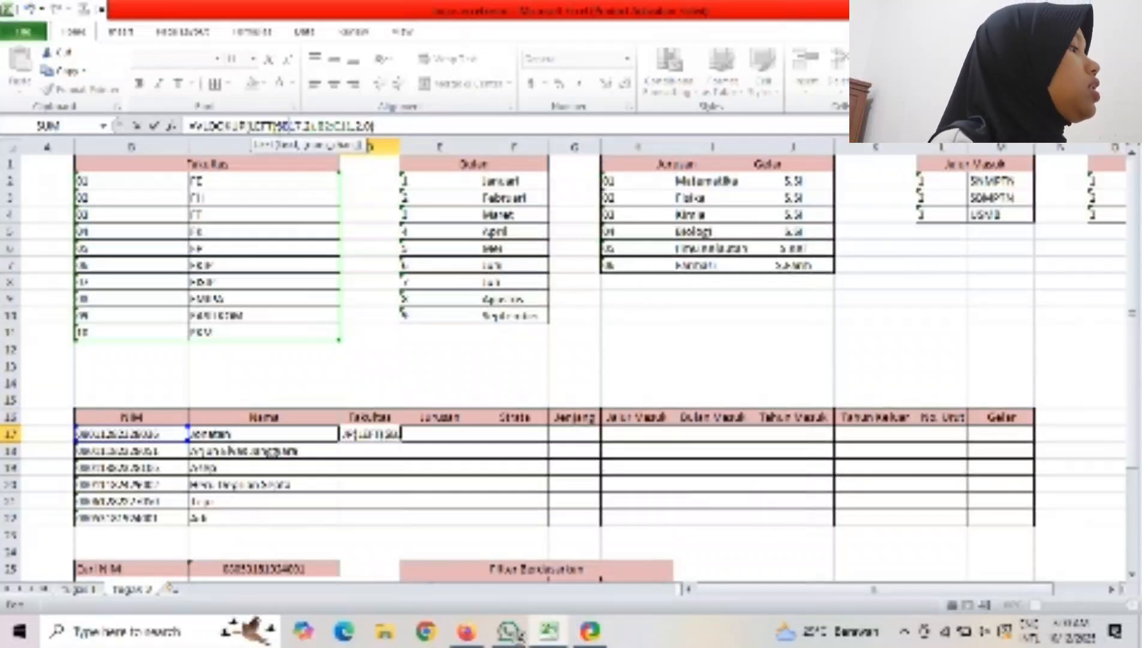
key(BackSpace)
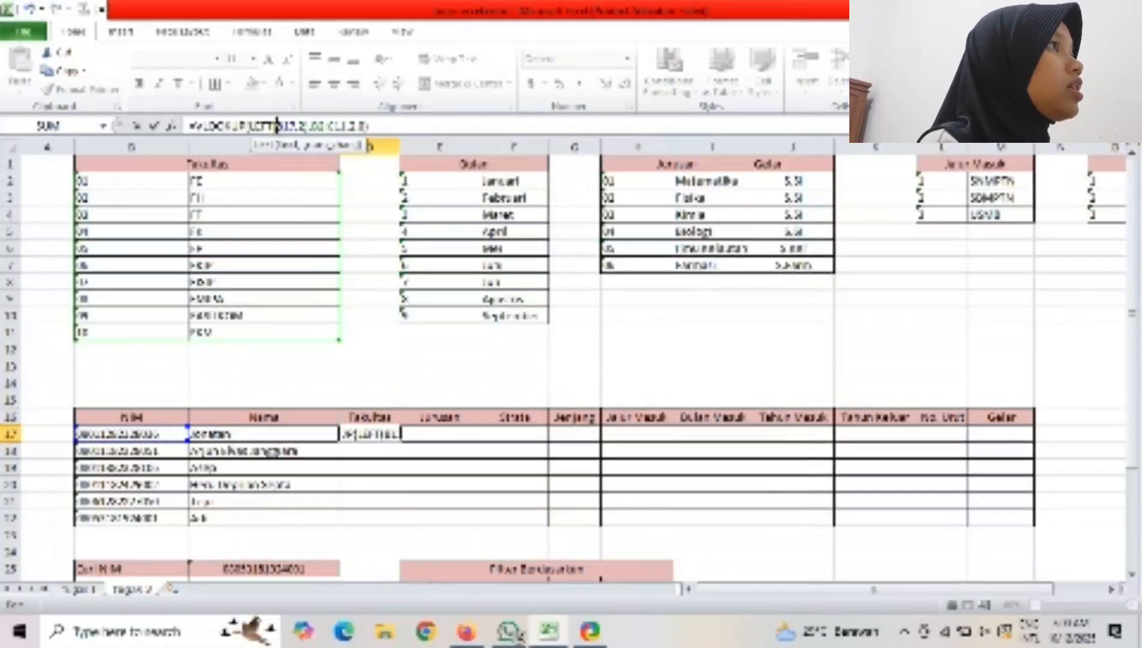
key(Right)
key(Right)
key(Right)
key(Right)
key(Right)
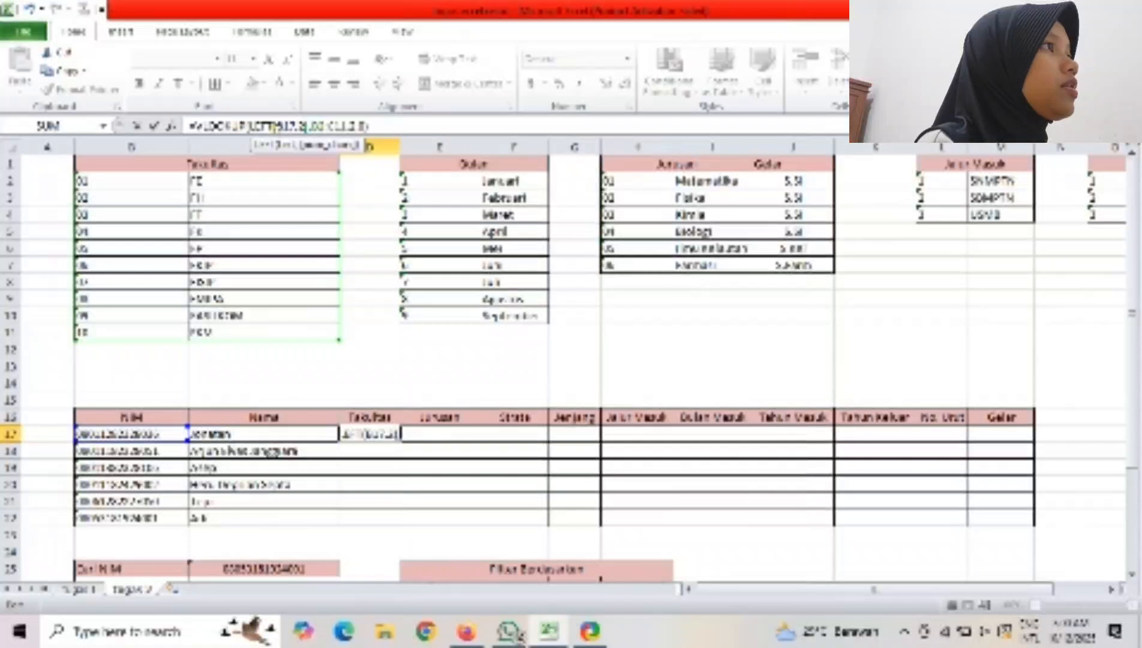
key(Right)
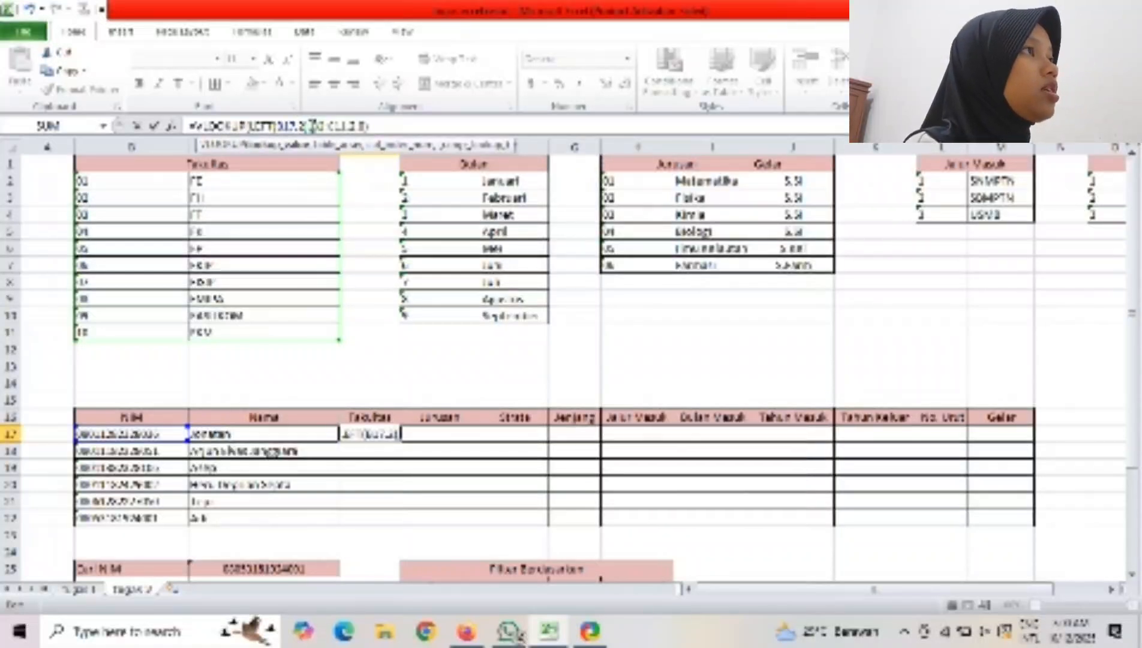
key(Right)
key(Right)
text($)
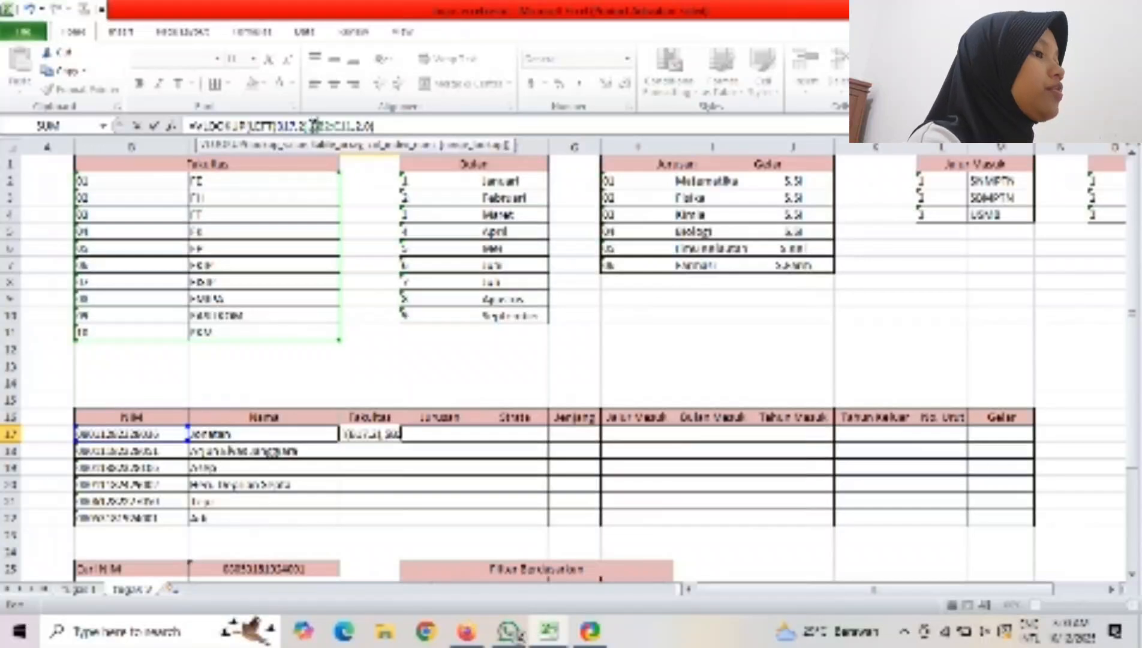
key(Right)
text($B)
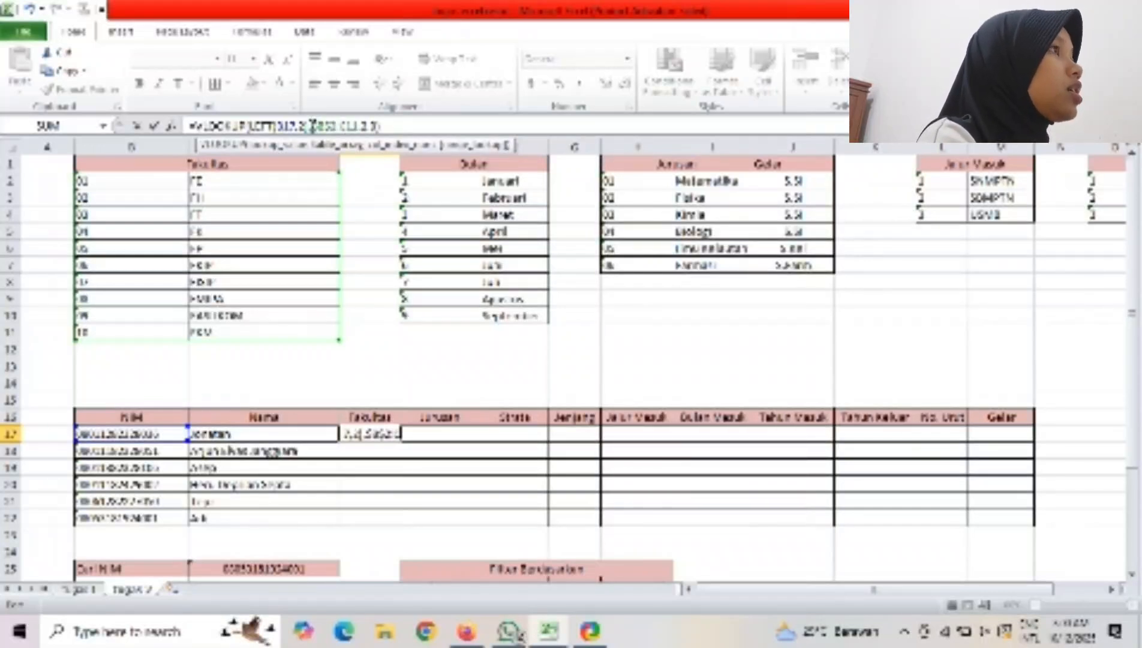
text($2:)
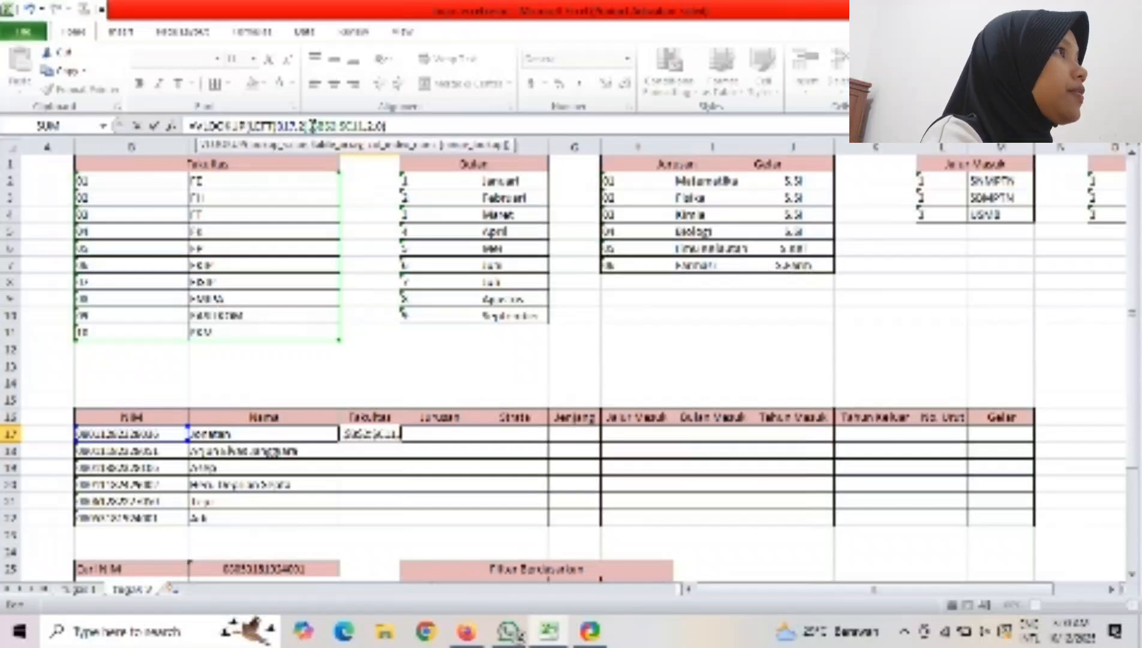
text($C$)
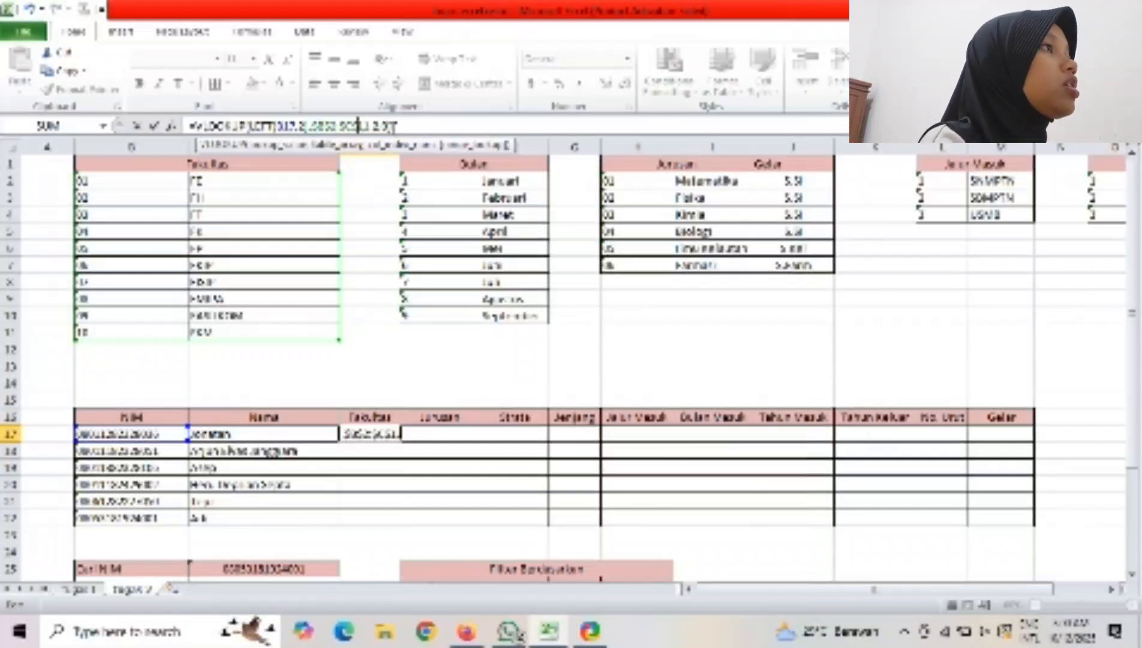
click(401, 126)
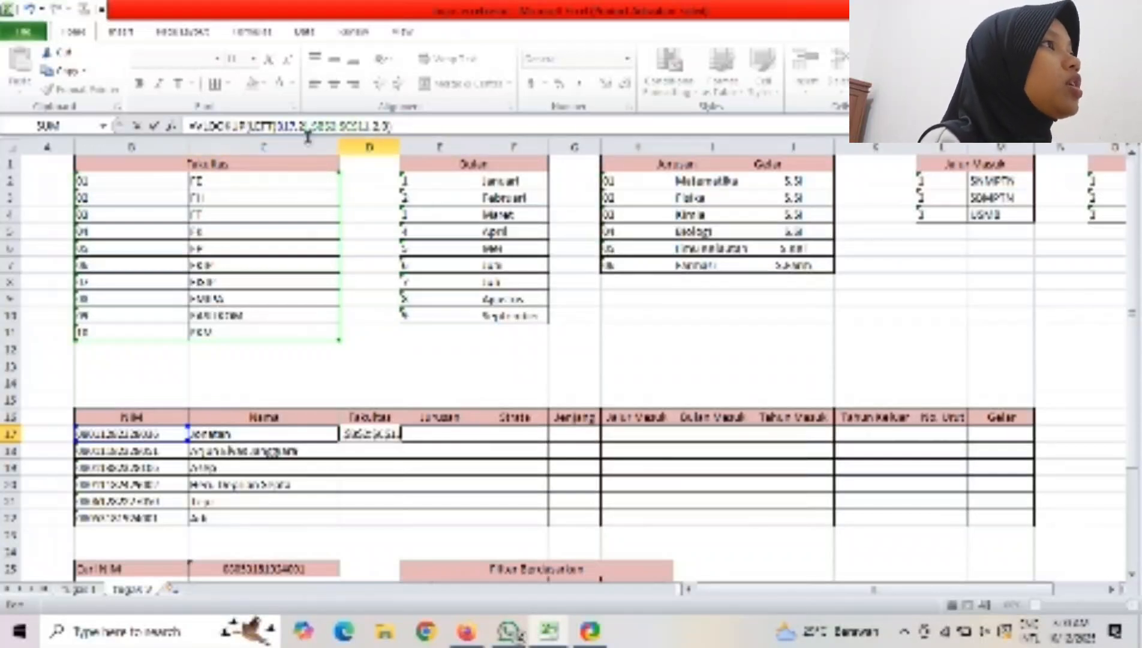
key(Return)
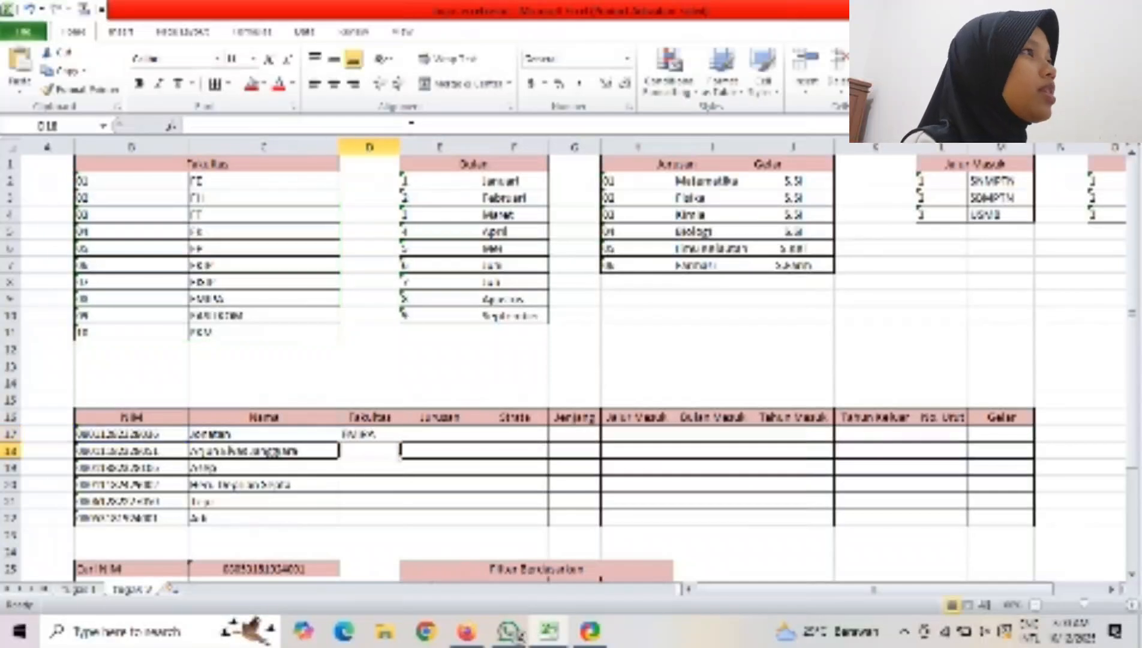
Copy the Fakultas formula with the absolute table range from D17 down to D22.
click(360, 430)
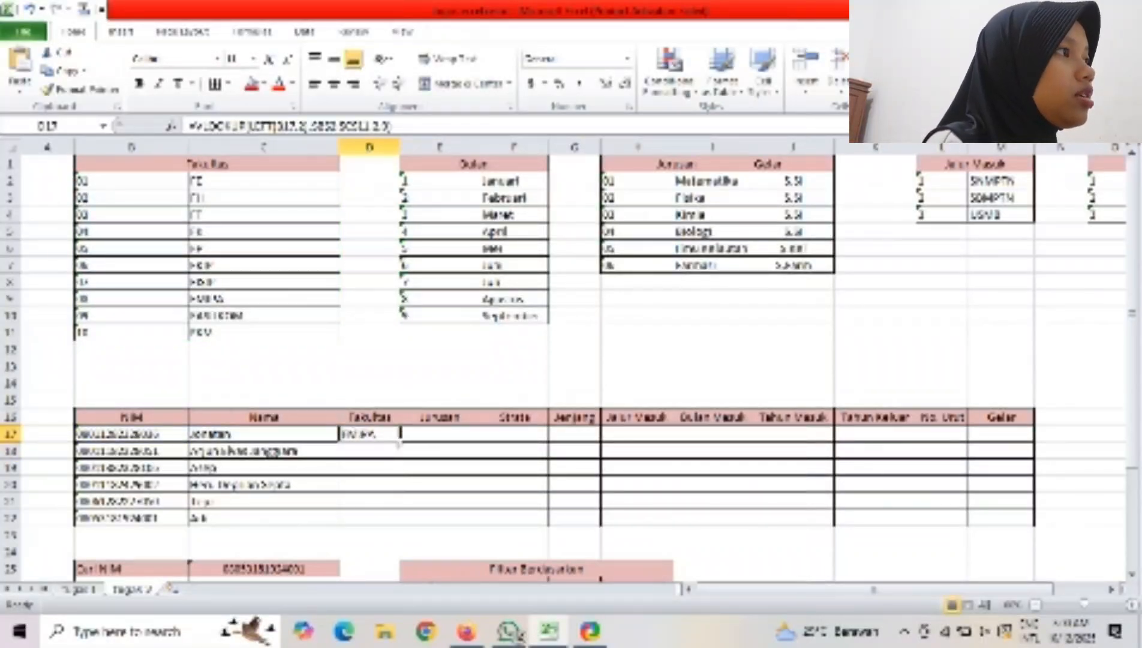
drag(398, 442, 402, 531)
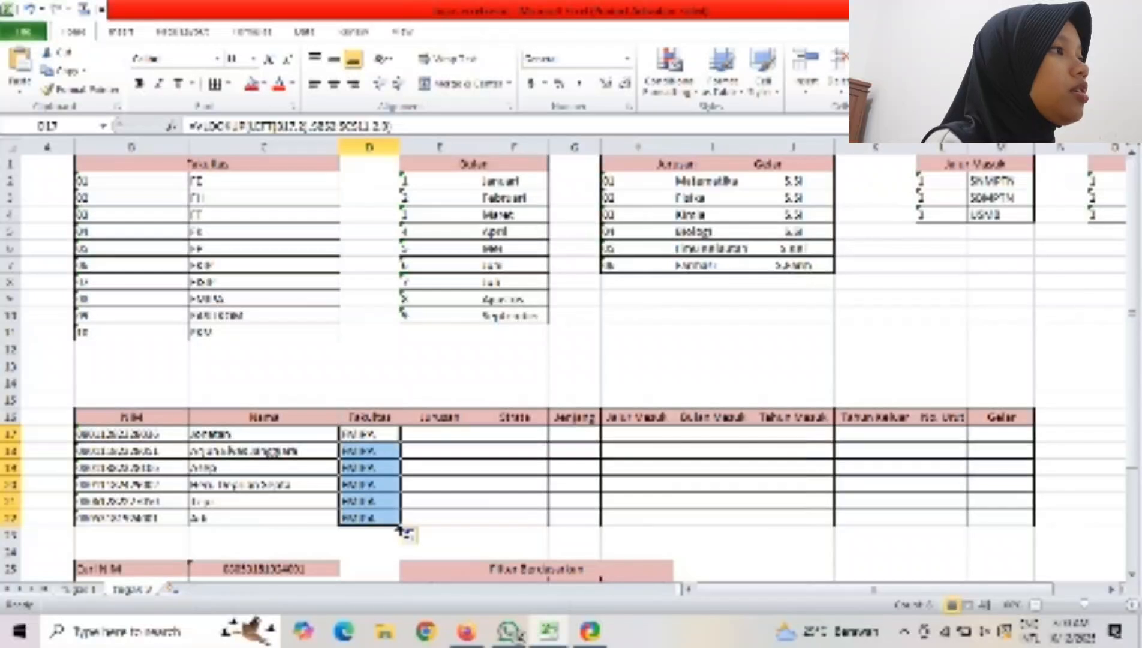
Test the copied lookup by changing the faculty code at the start of the second student's NIM in B18 to 04.
click(118, 451)
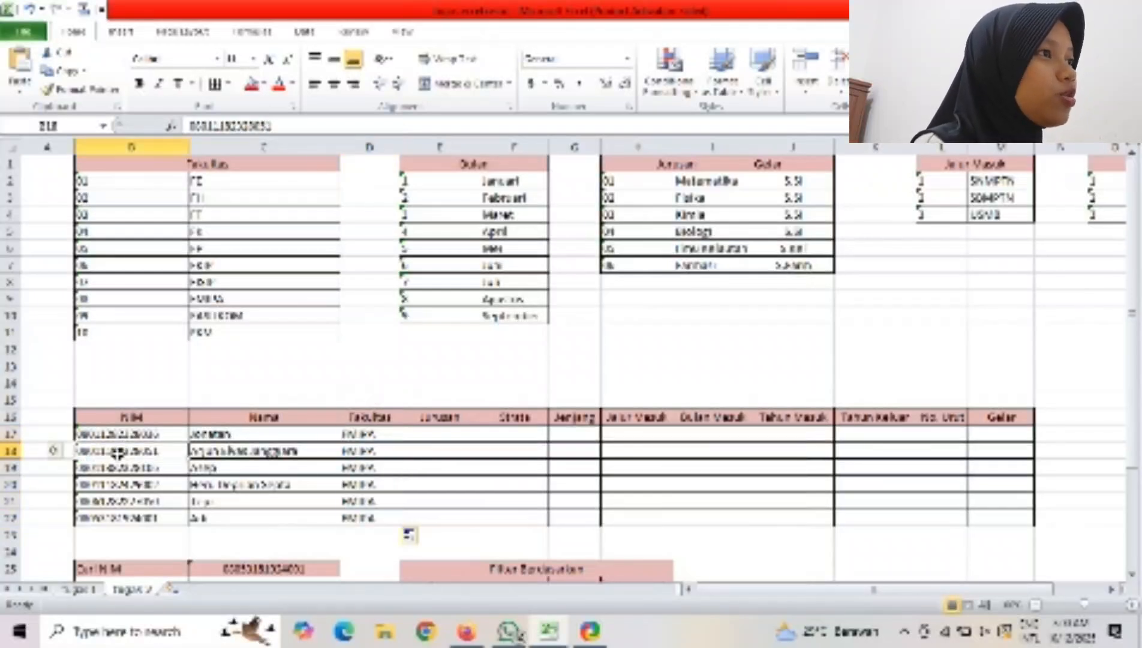
double_click(90, 451)
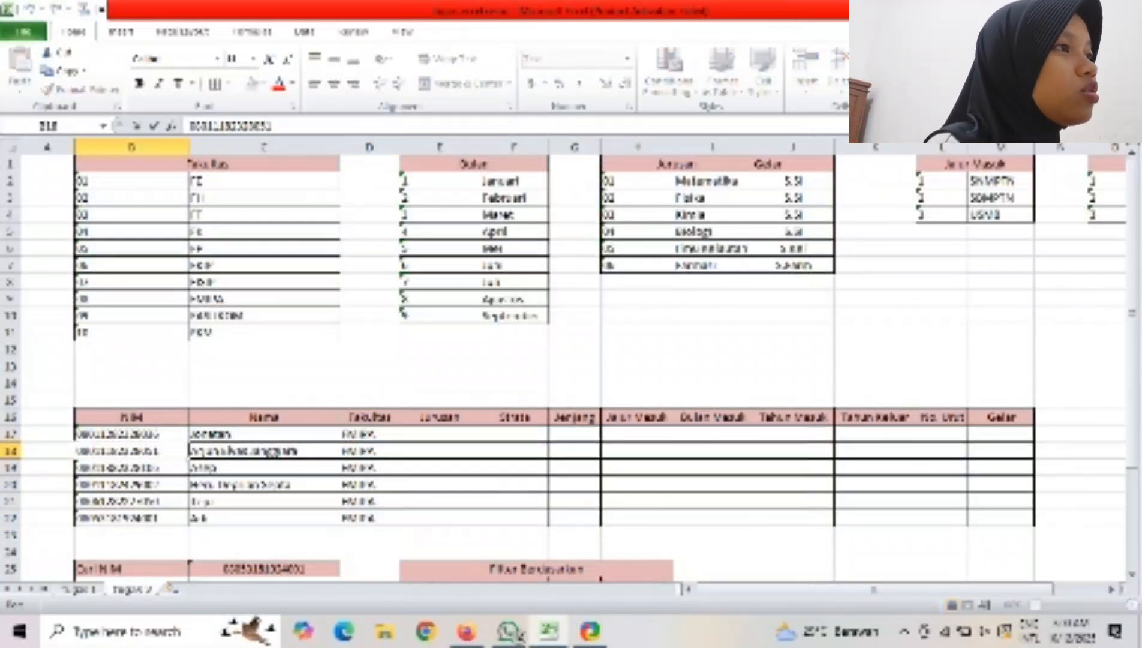
key(BackSpace)
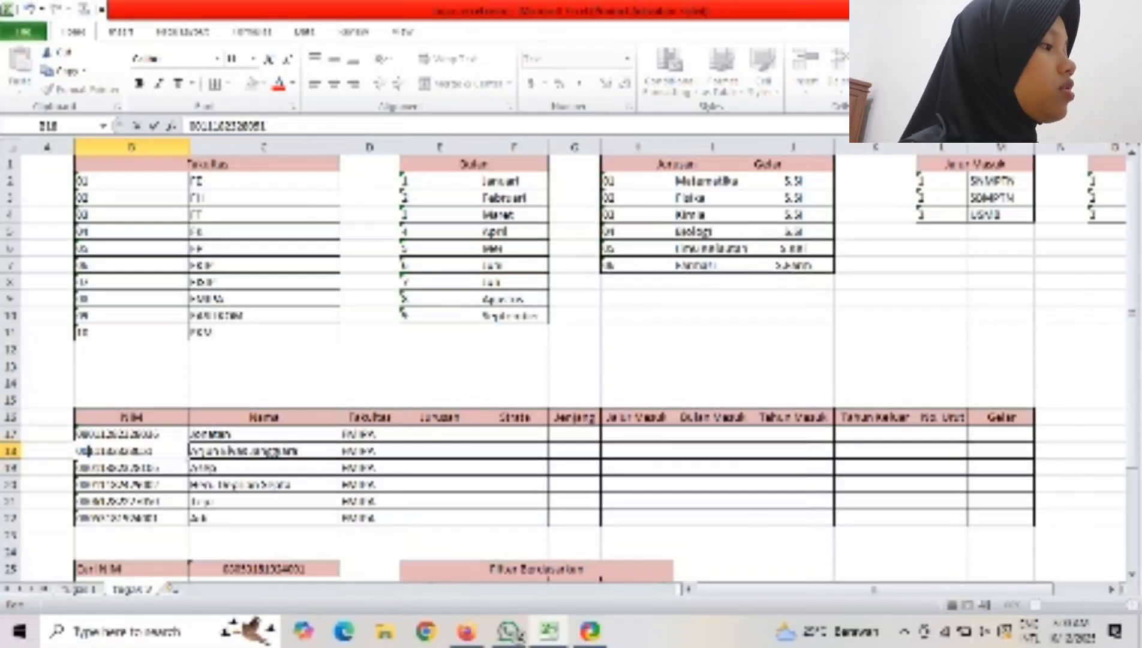
text(4)
click(56, 457)
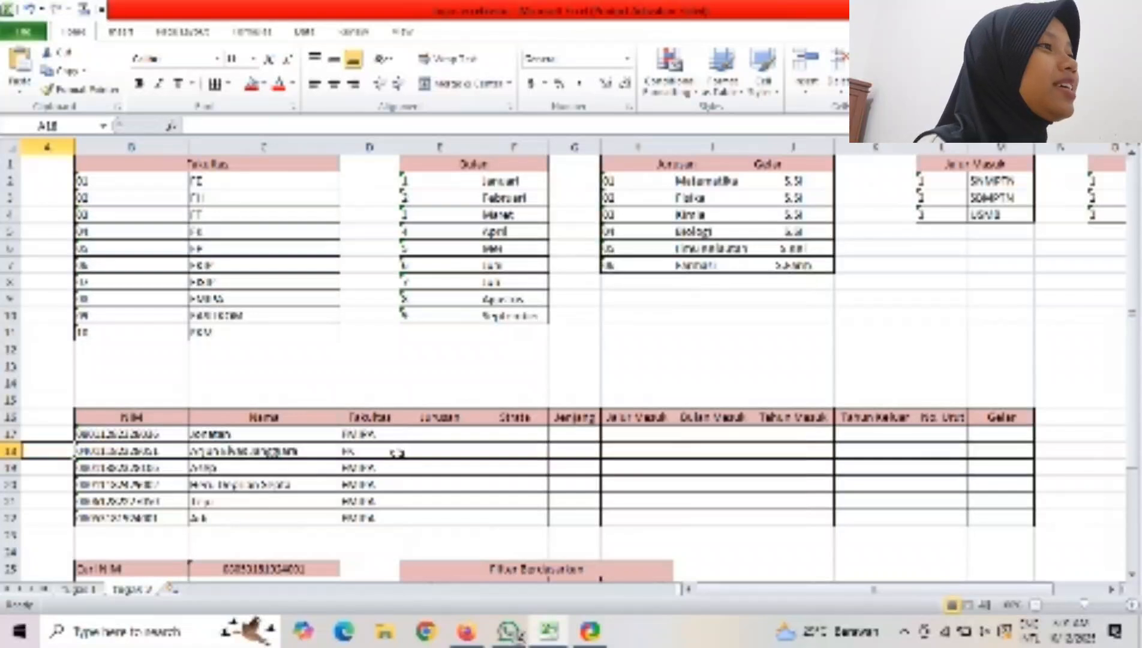
Restore the faculty code at the start of the second student's NIM in B18 to 08.
click(150, 449)
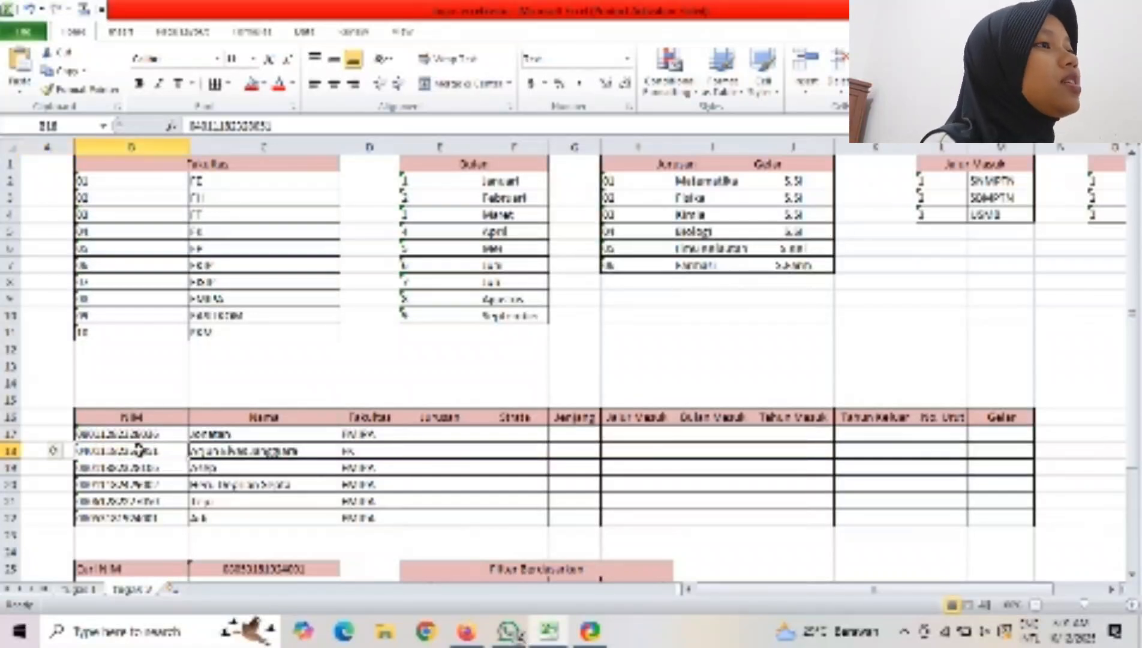
double_click(81, 451)
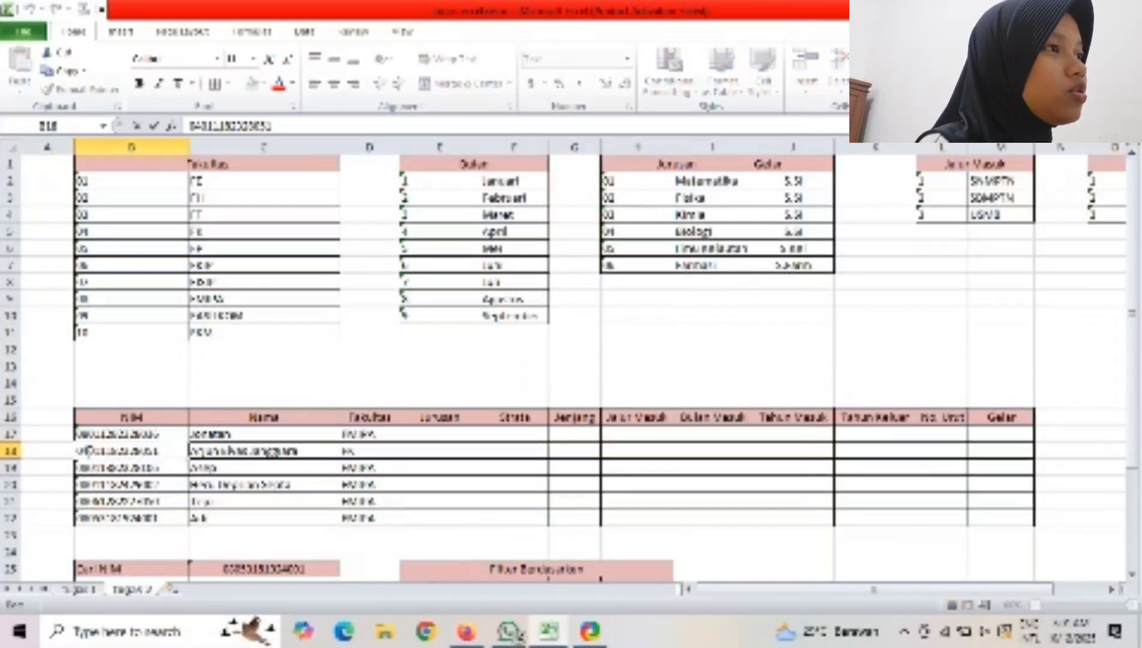
key(BackSpace)
text(8)
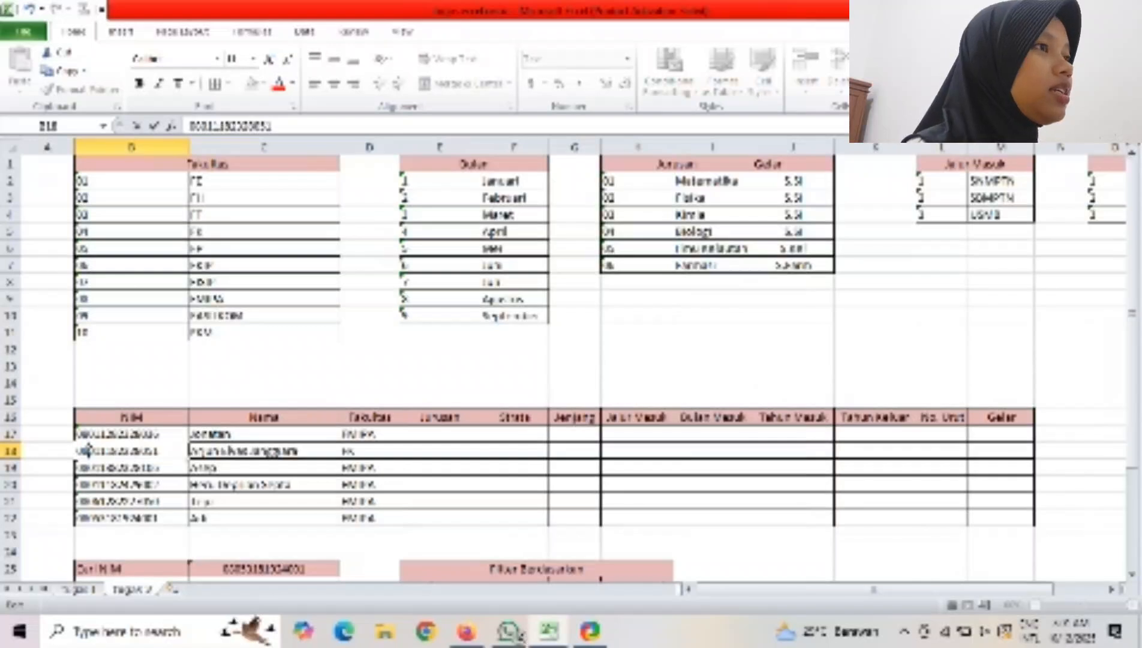
key(Return)
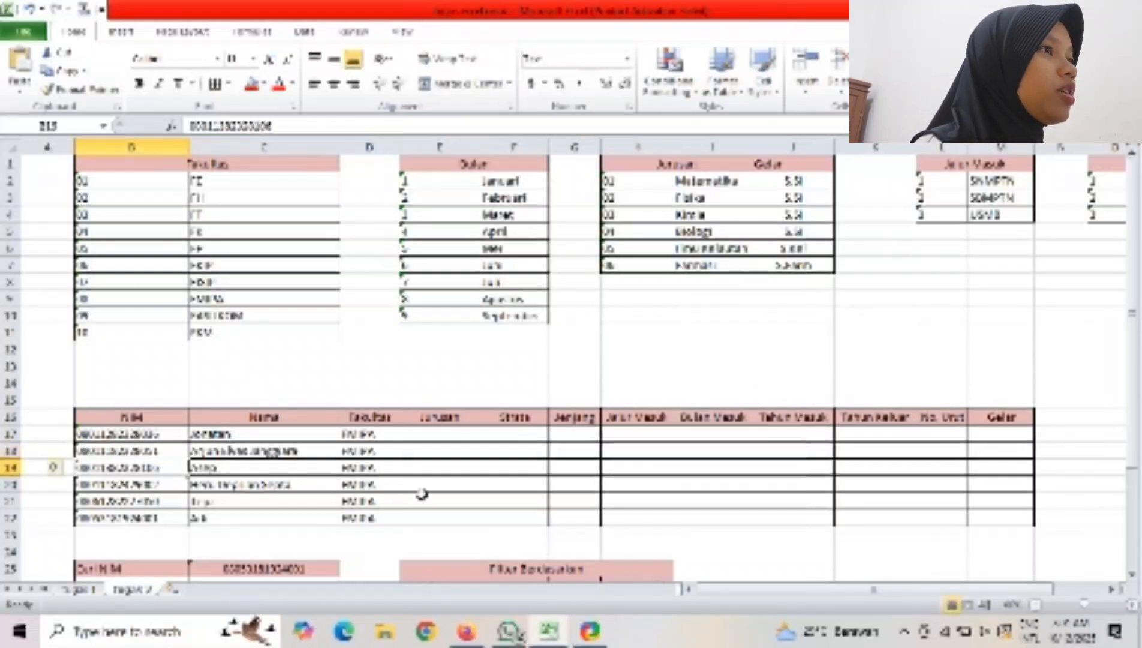
Begin a VLOOKUP formula in E17, the first student's Jurusan cell.
click(420, 434)
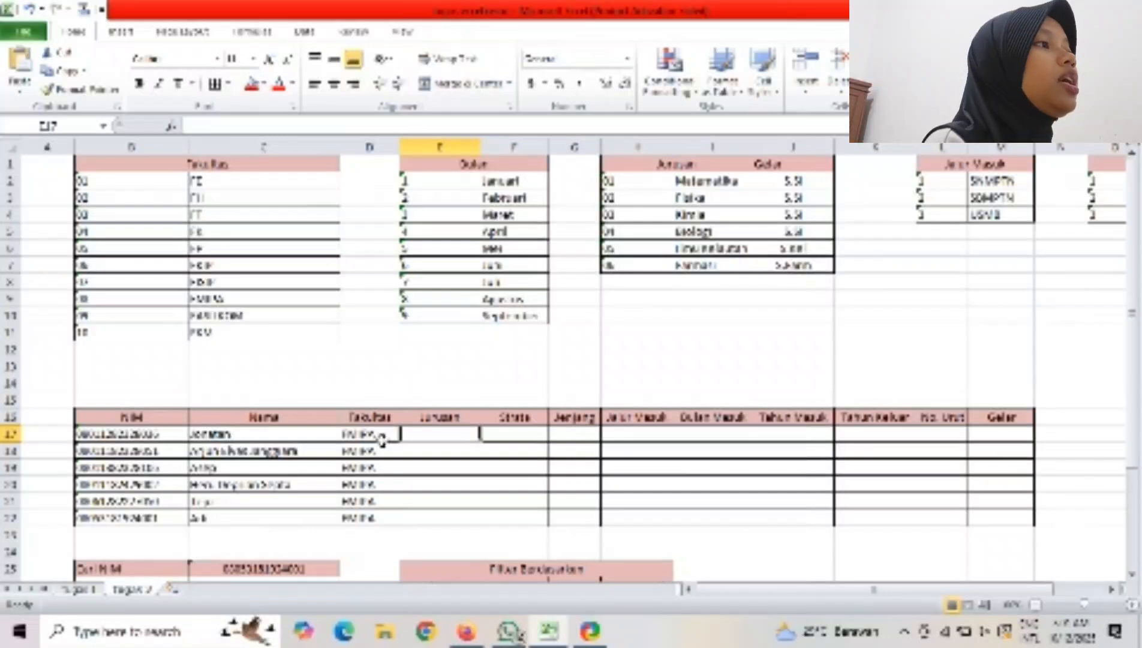
text(=)
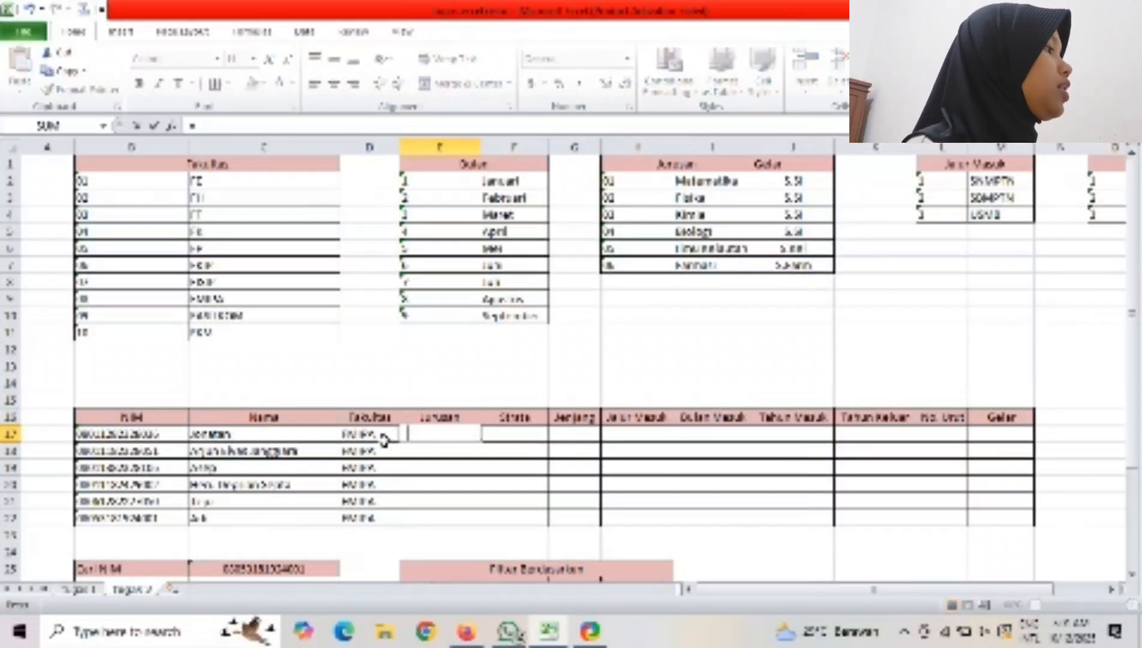
text(voo)
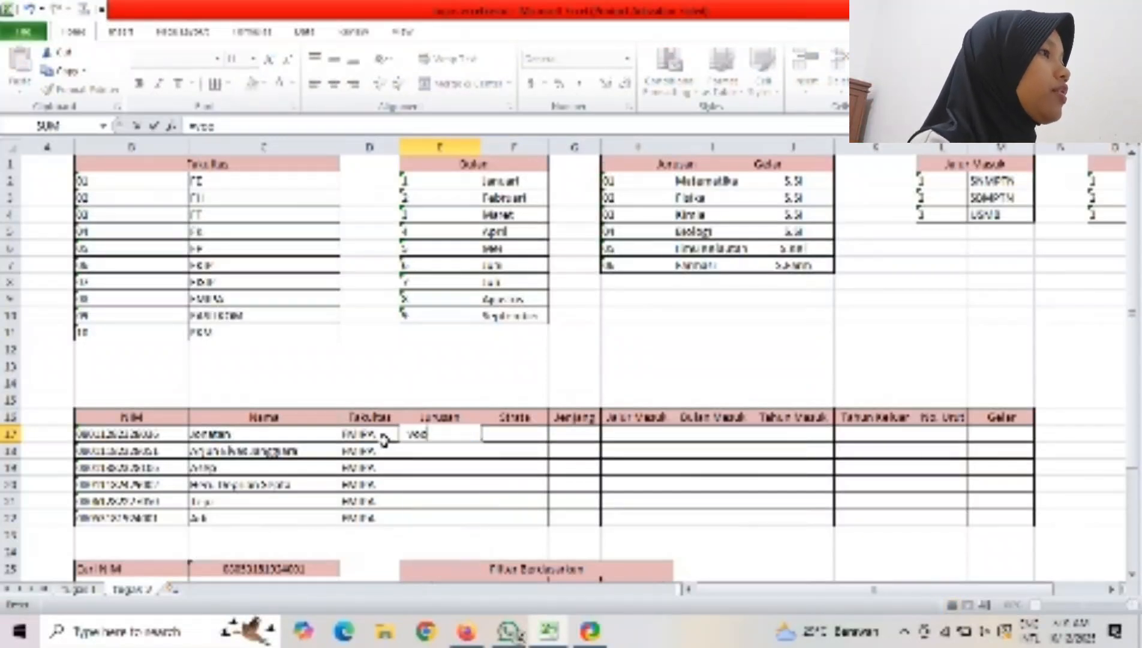
key(BackSpace)
key(BackSpace)
text(looku)
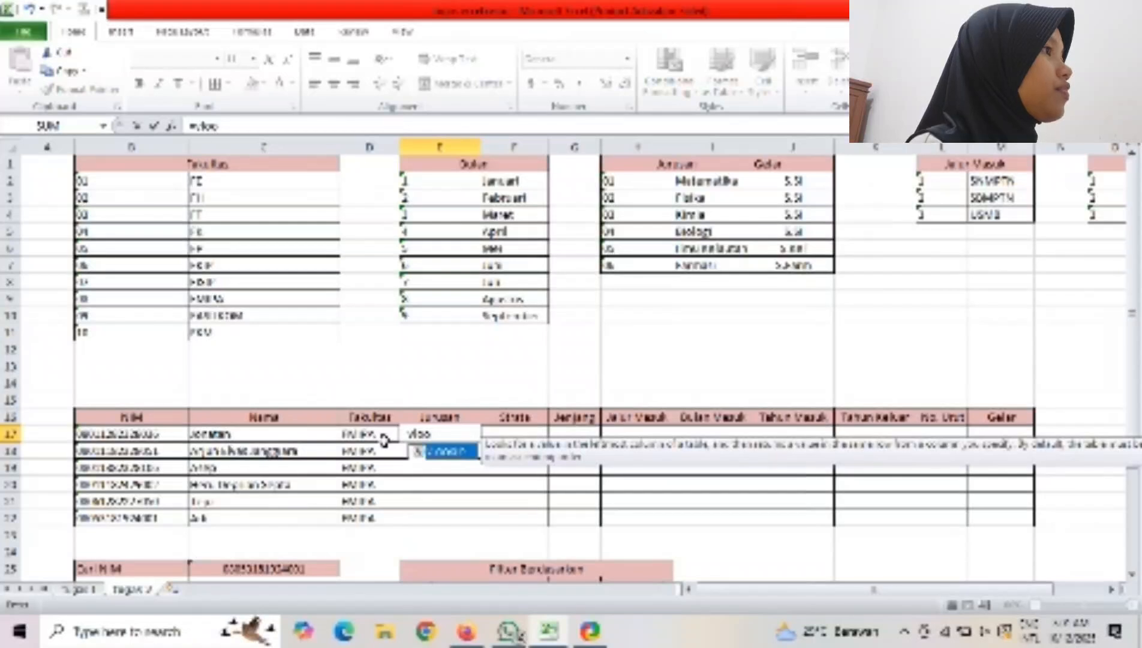
text(p)
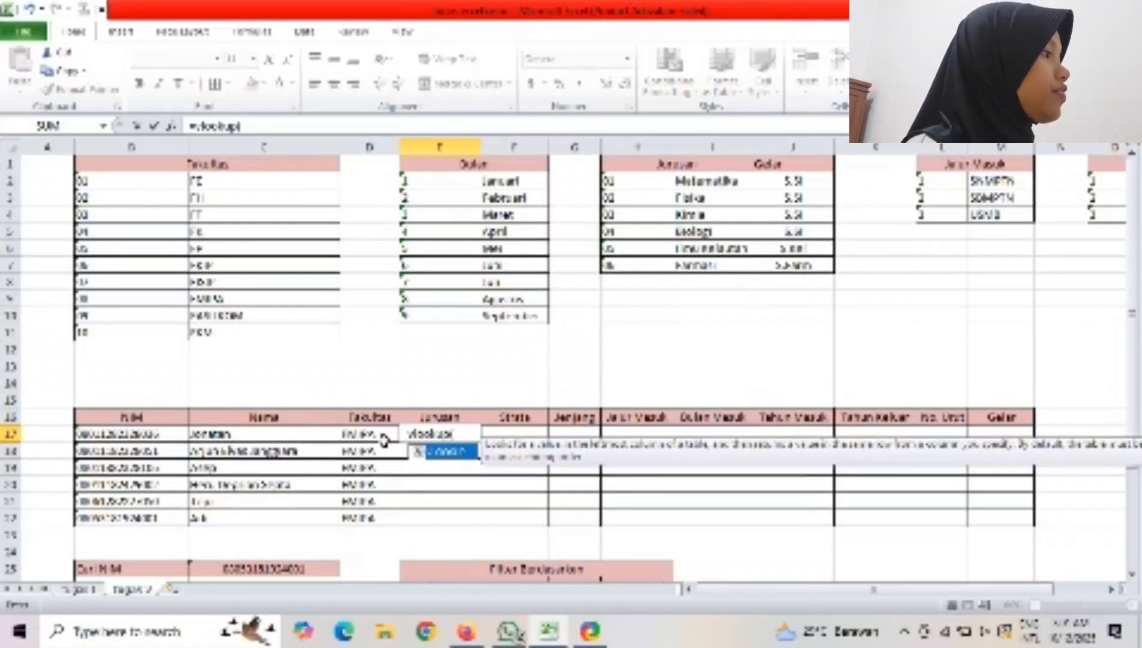
text(()
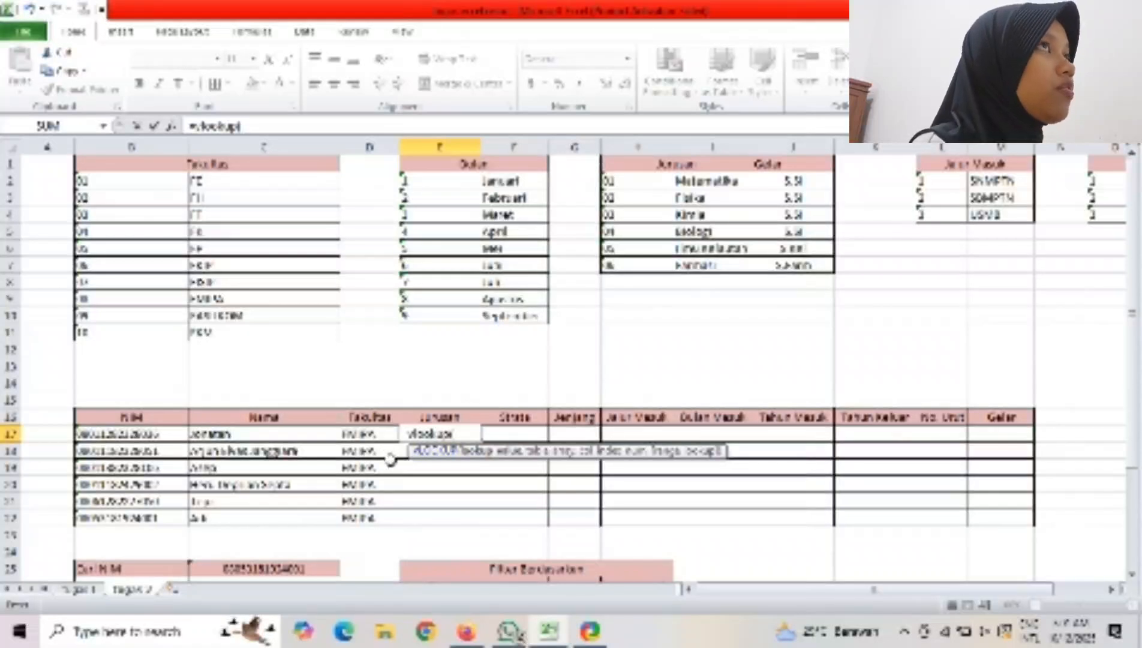
click(373, 432)
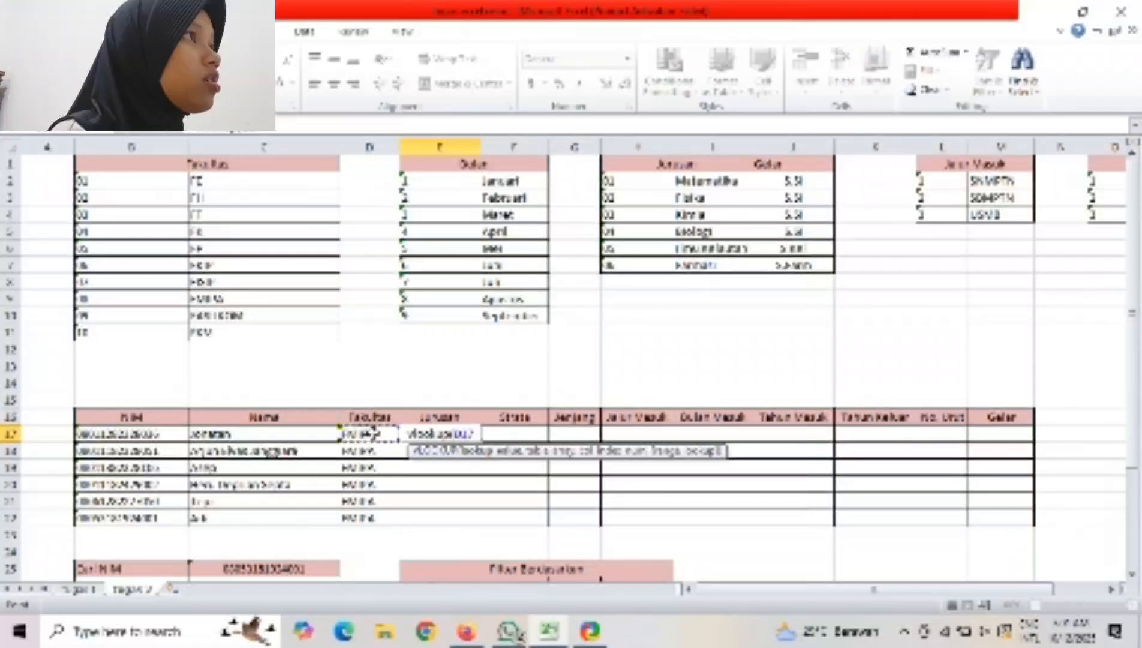
key(BackSpace)
key(BackSpace)
key(BackSpace)
key(BackSpace)
click(384, 434)
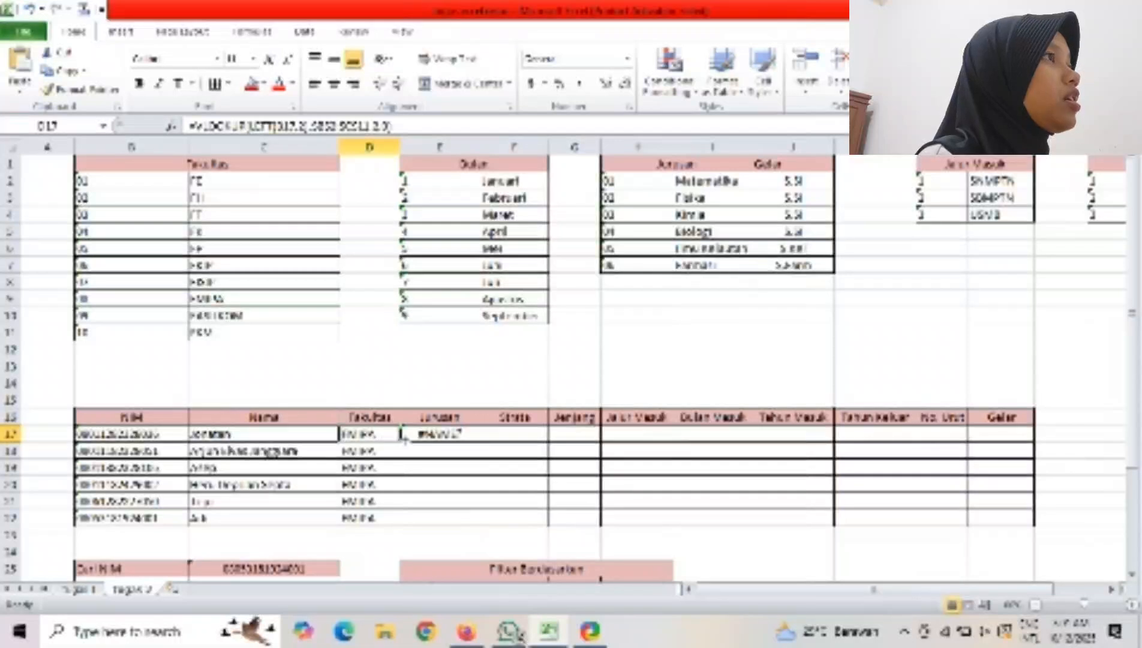
click(447, 434)
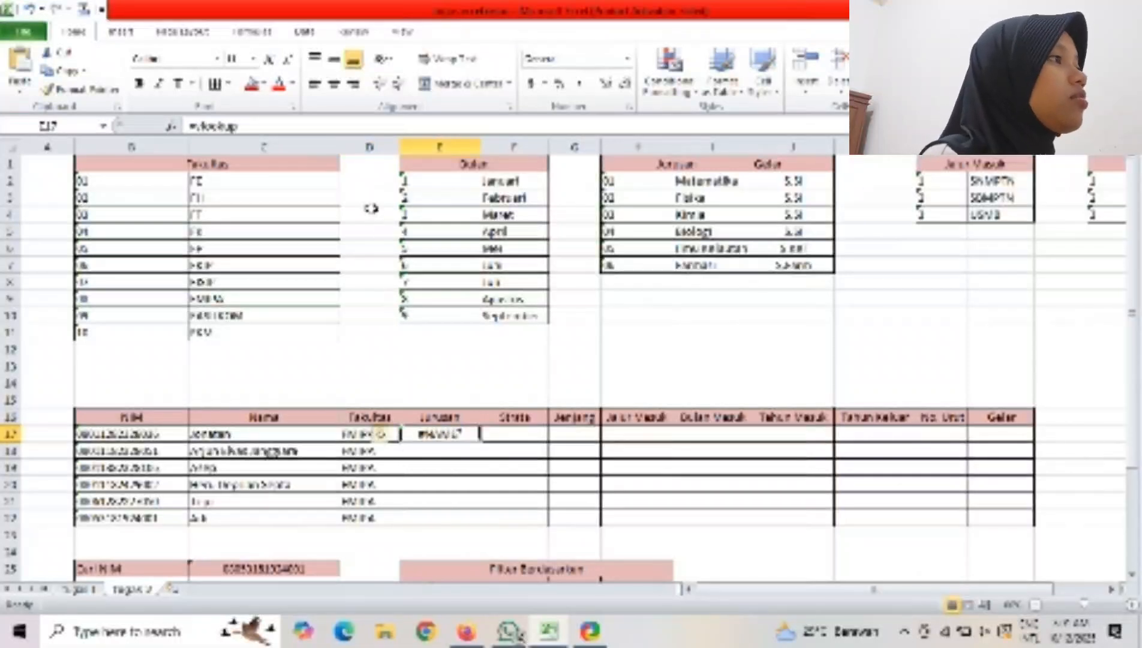
click(274, 126)
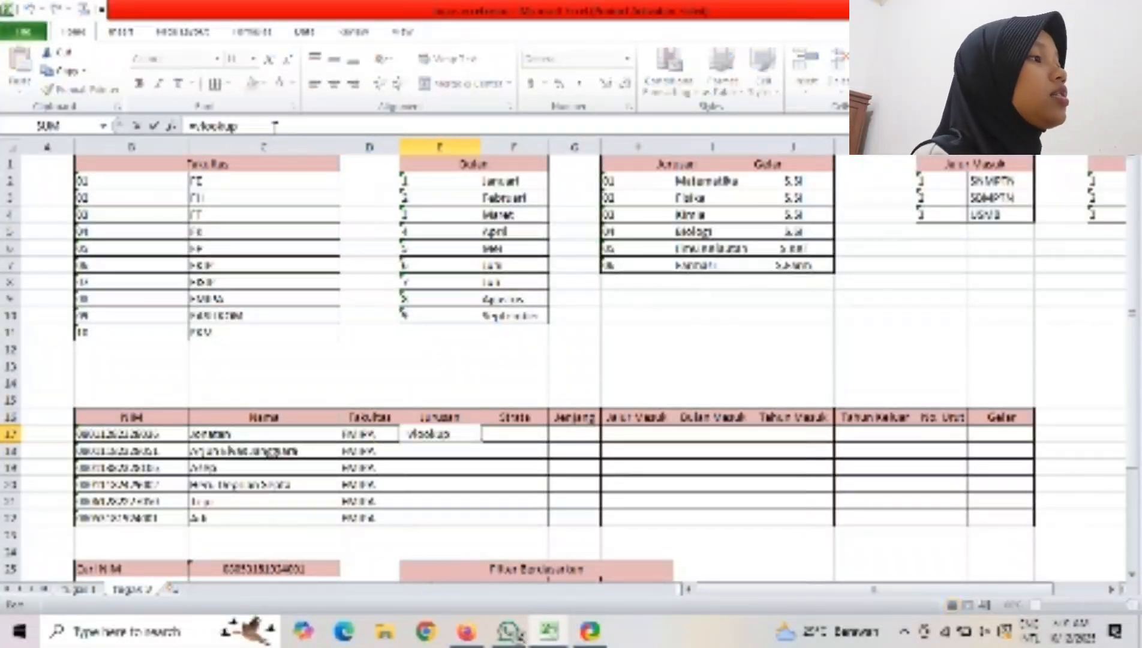
text(()
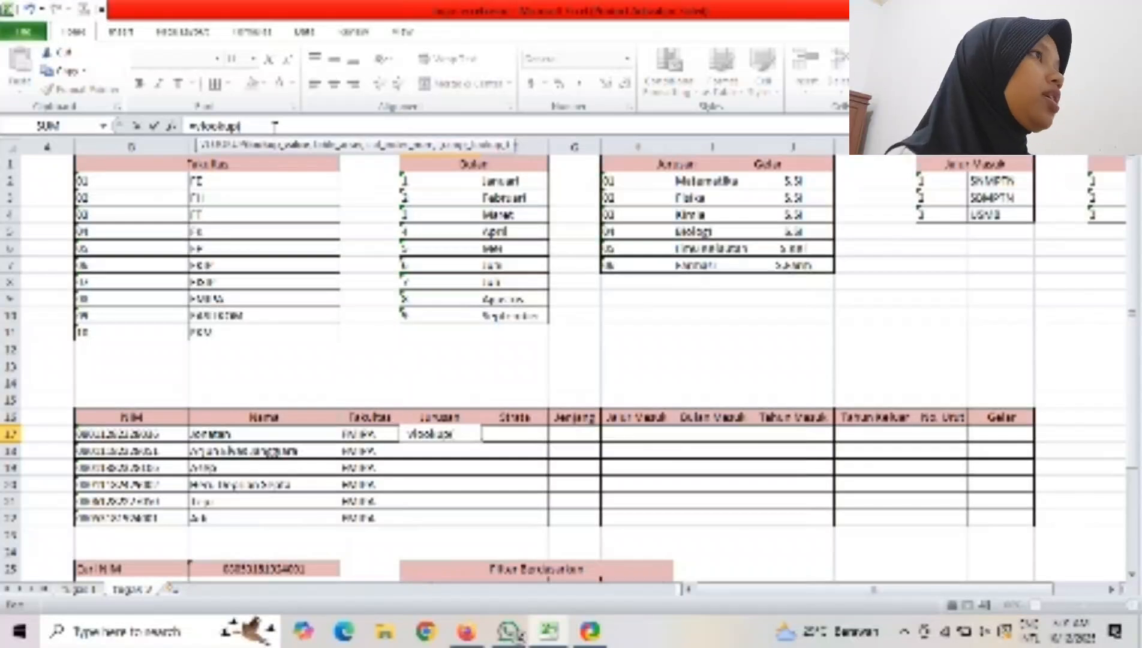
Use MID(B17,3,2) as the lookup value of E17's VLOOKUP to extract the Jurusan code from the NIM.
text(mid)
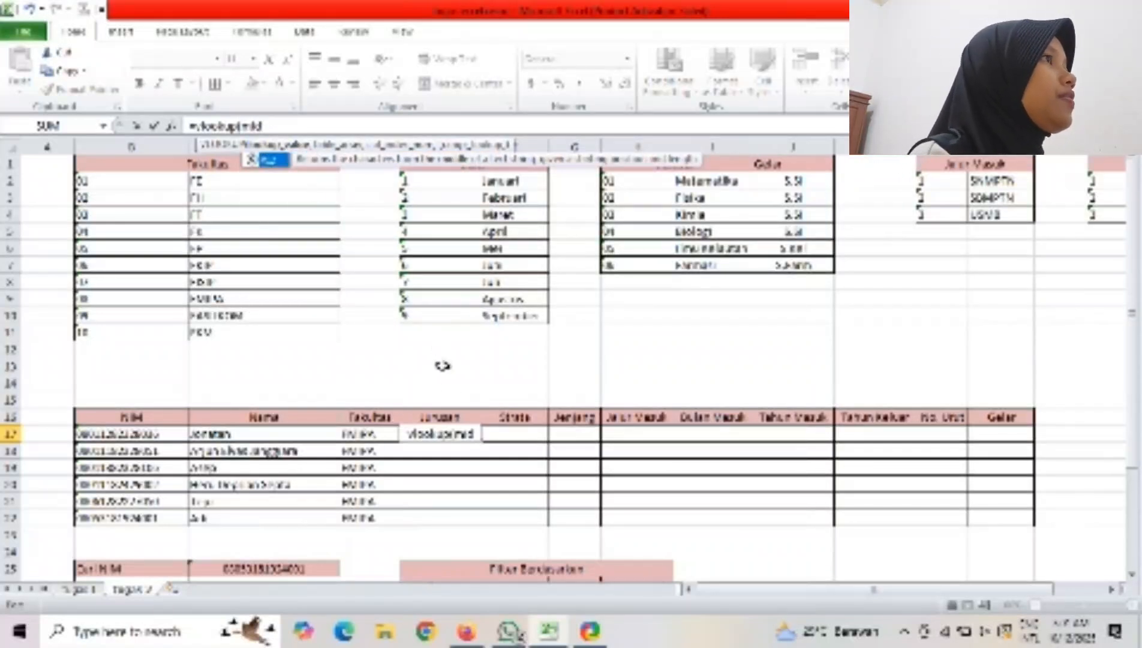
click(476, 434)
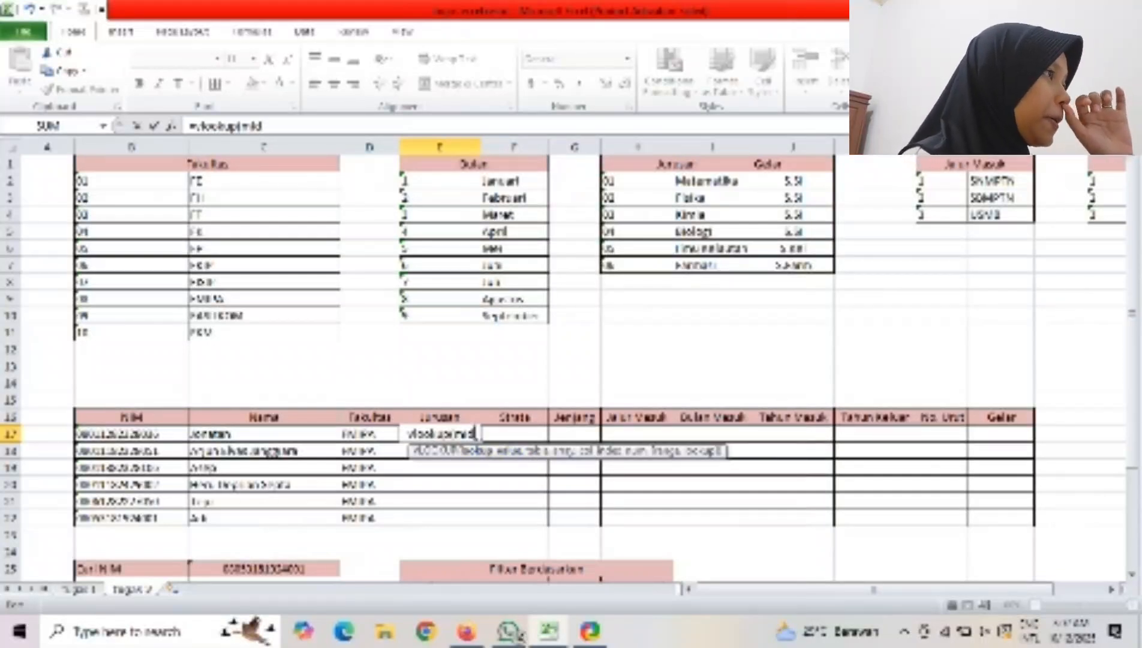
text(,)
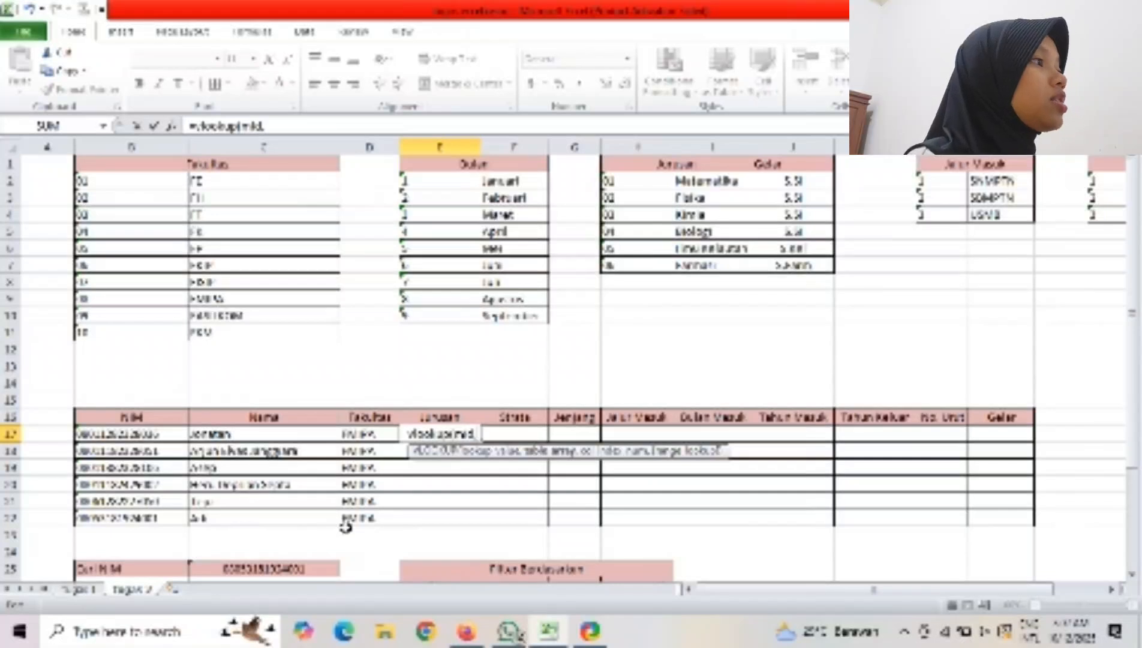
key(BackSpace)
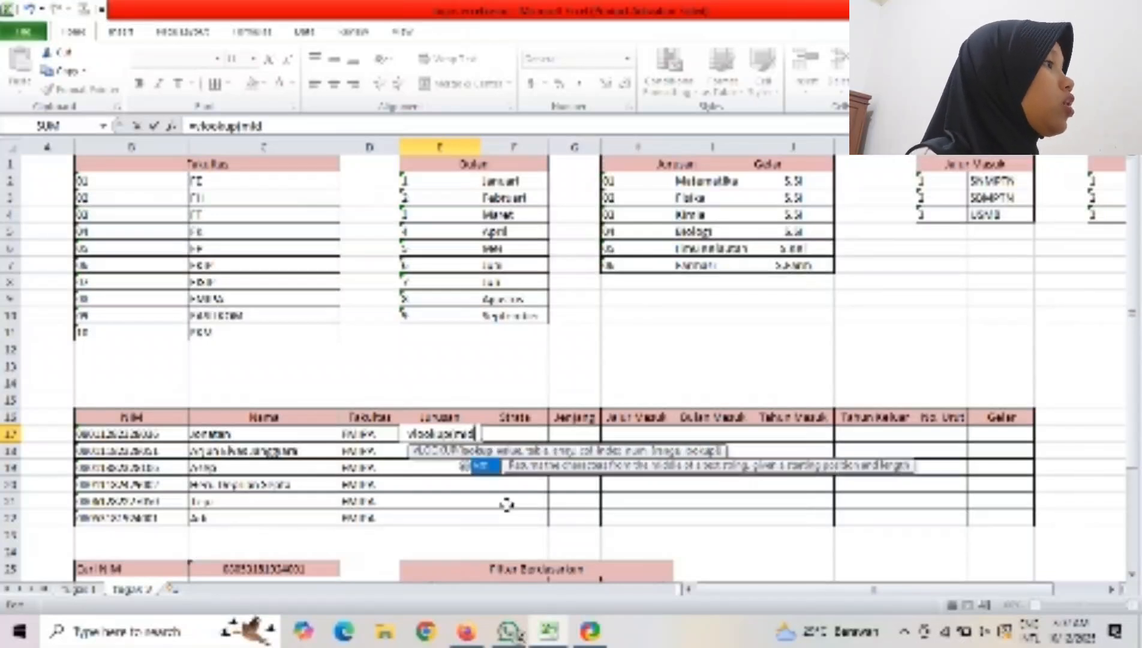
text(()
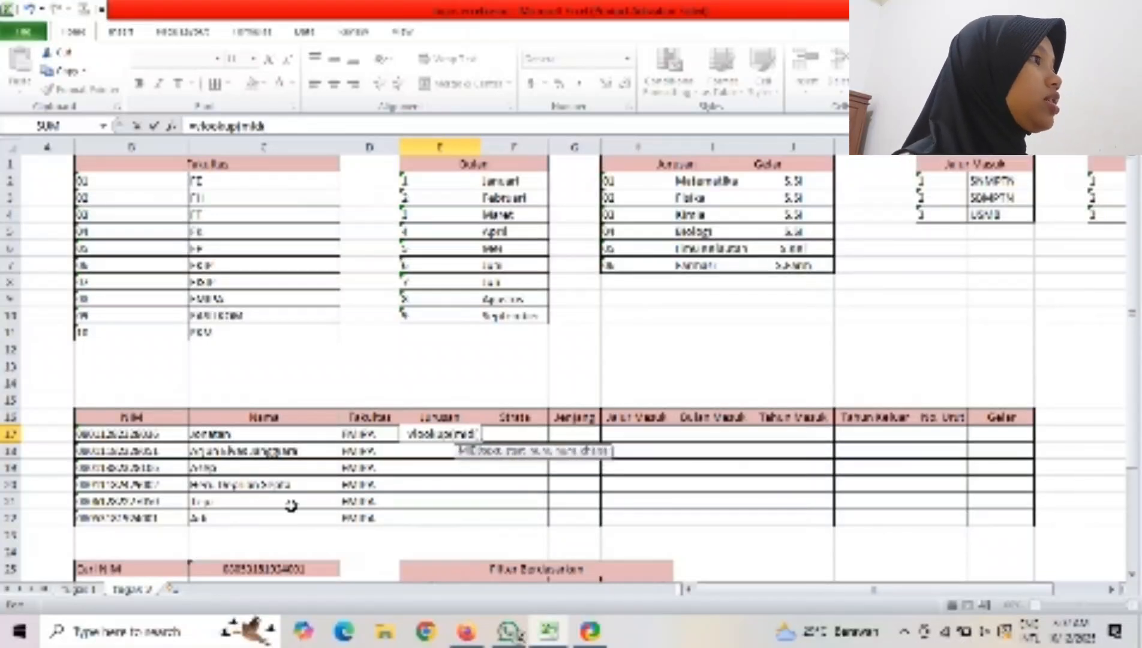
click(146, 437)
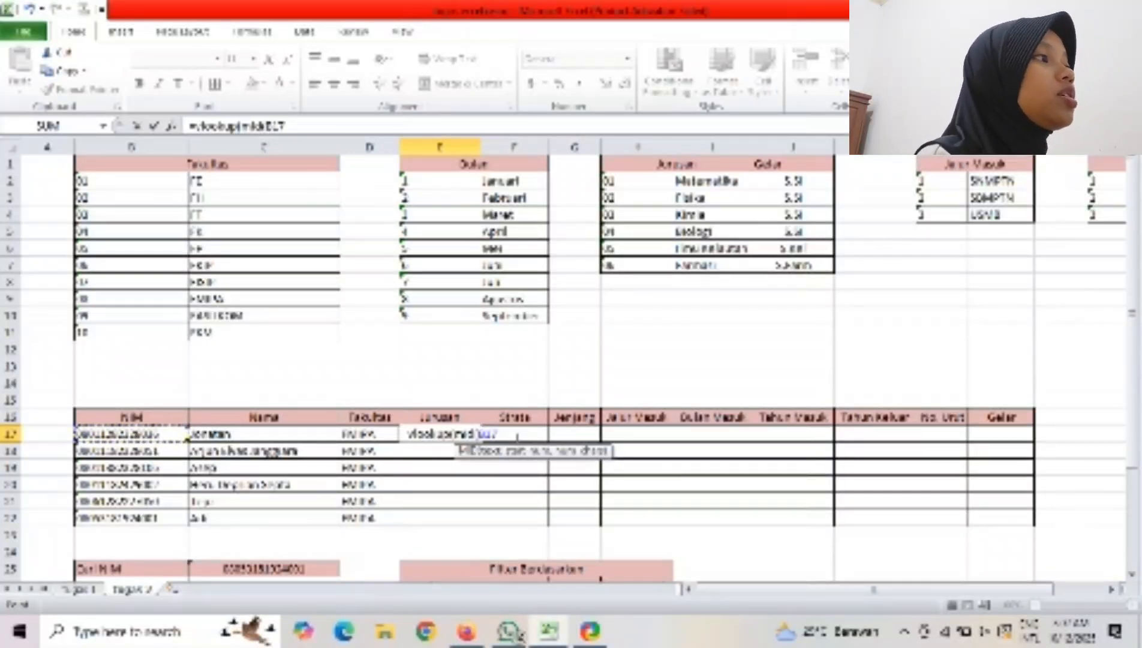
text(,)
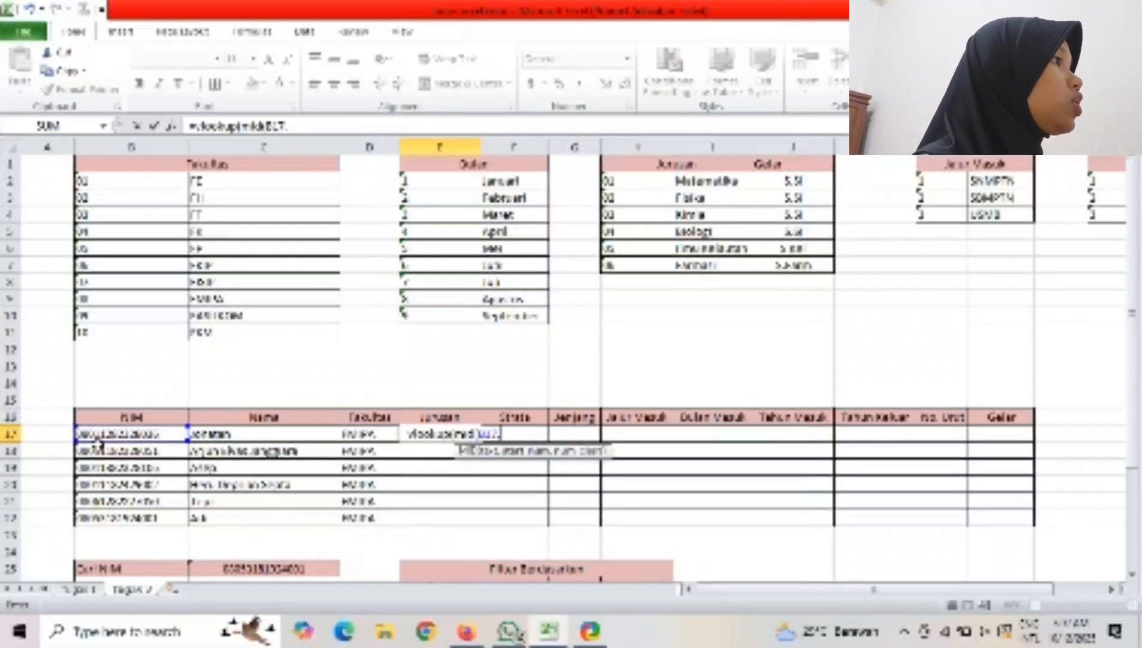
text(2)
text(,)
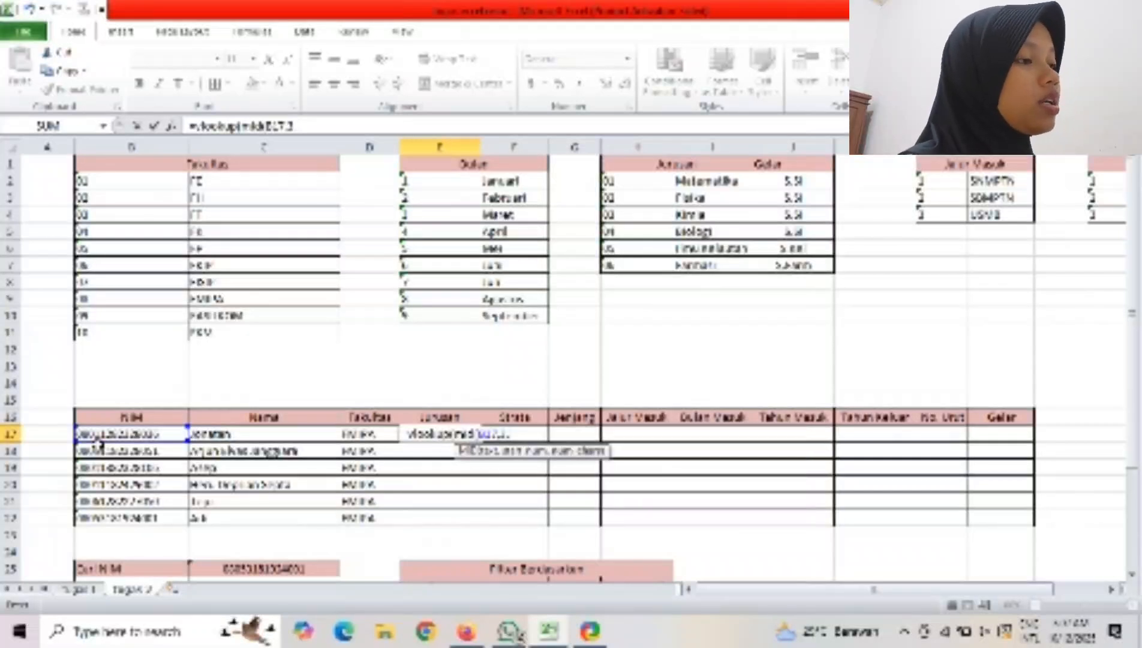
text(2))
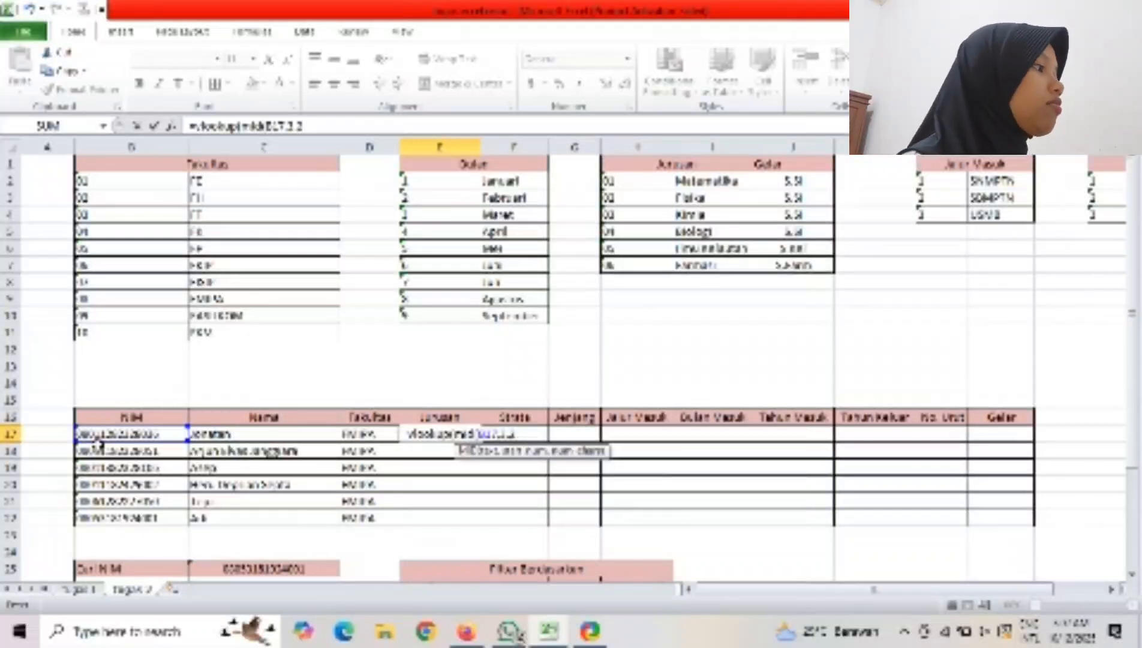
text(,)
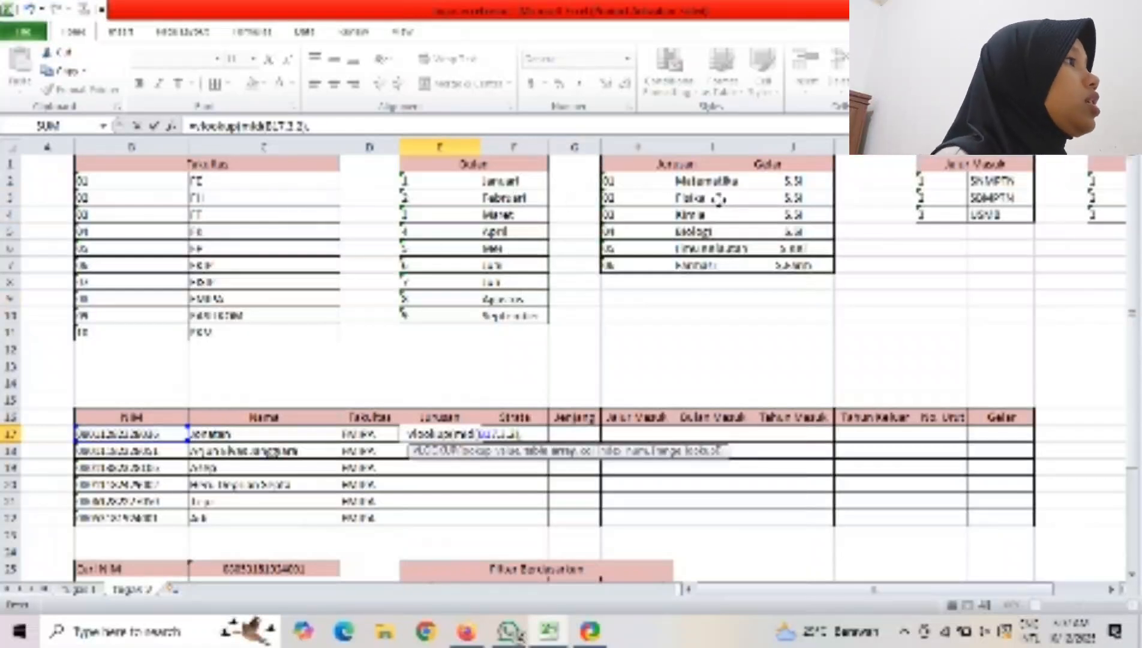
Complete E17's VLOOKUP with table range H2:I7, column index 2 and exact match 0.
drag(637, 181, 714, 265)
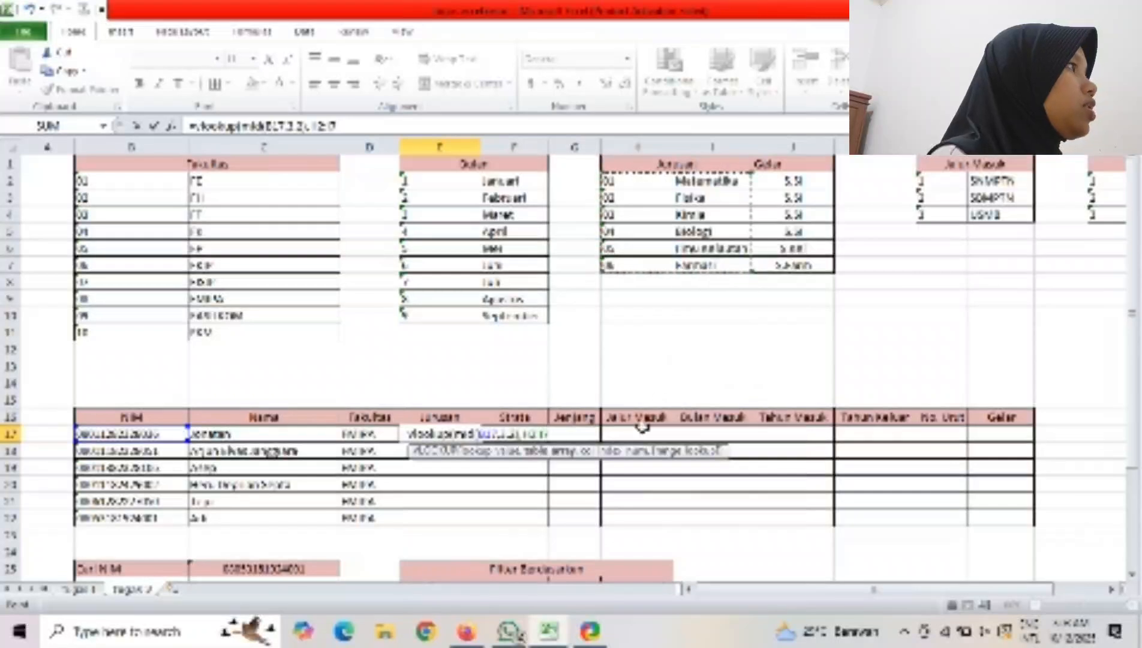
text(,2,0)
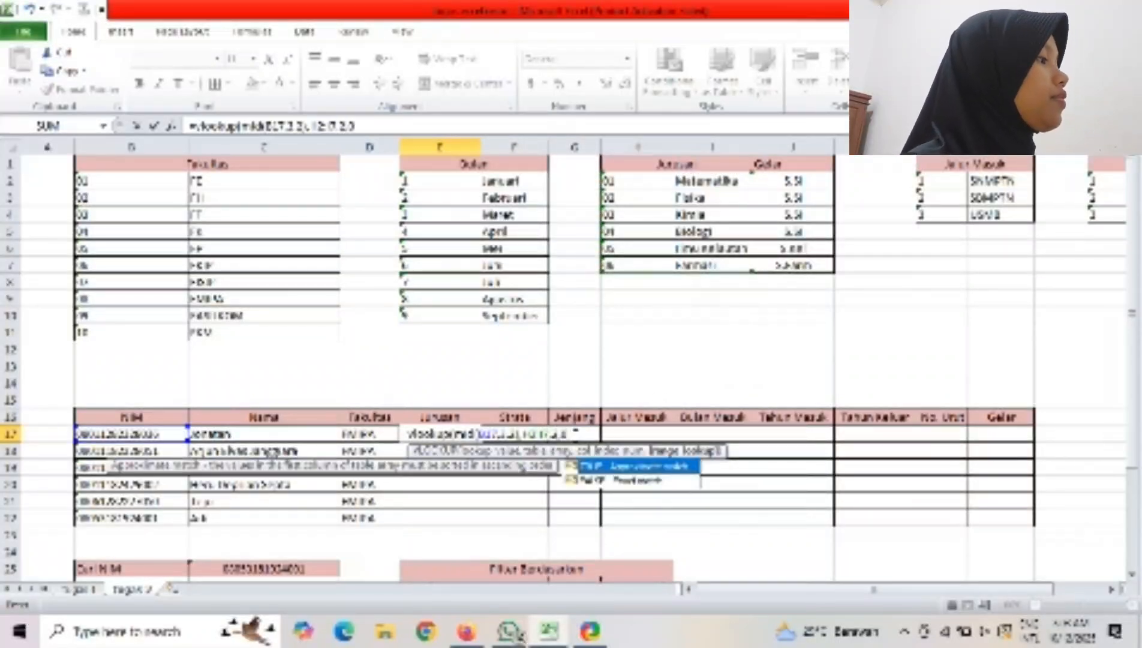
text())
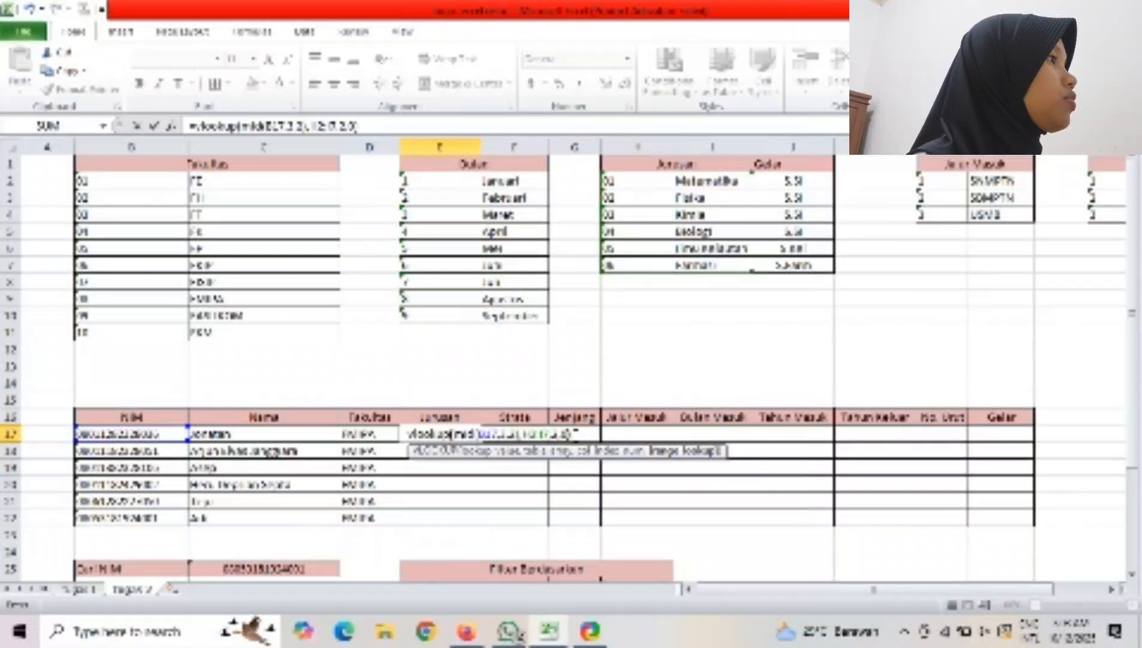
key(Return)
Commit E17's VLOOKUP formula and reopen it for editing.
key(Up)
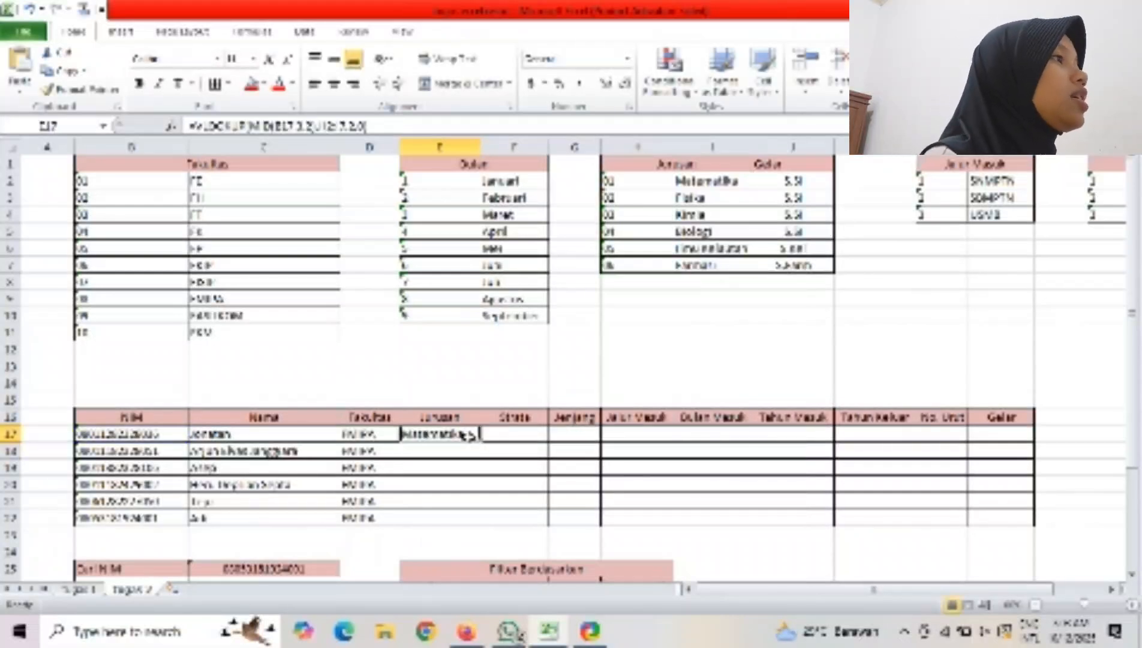
key(F2)
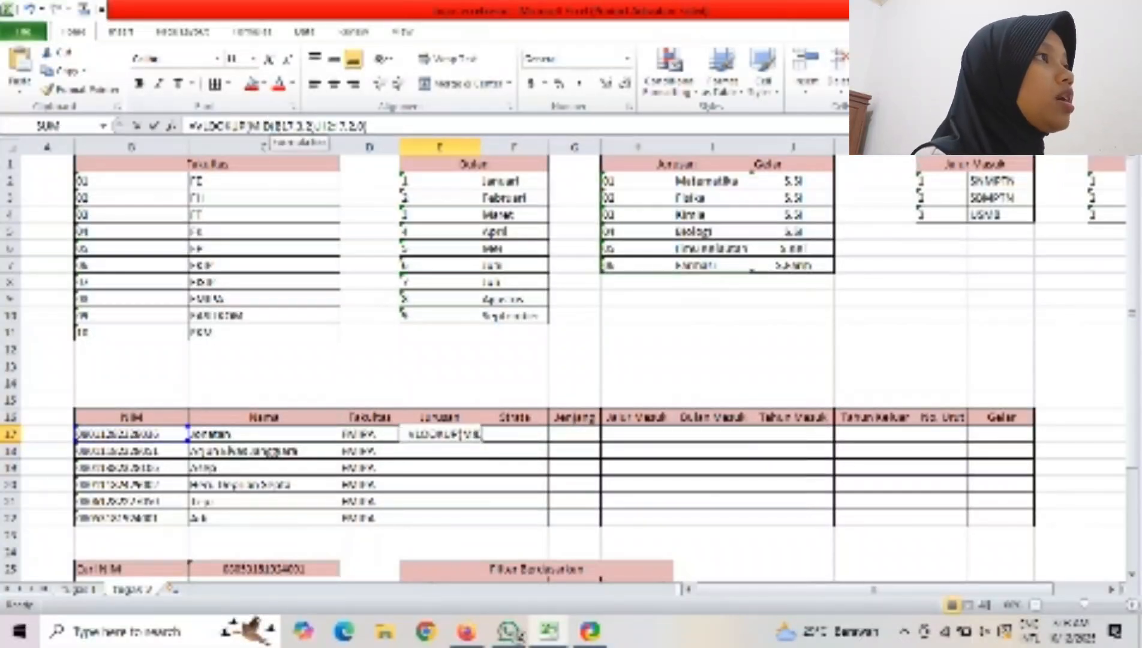
Try making the B17 reference inside E17's MID function absolute as $B$17.
text($I)
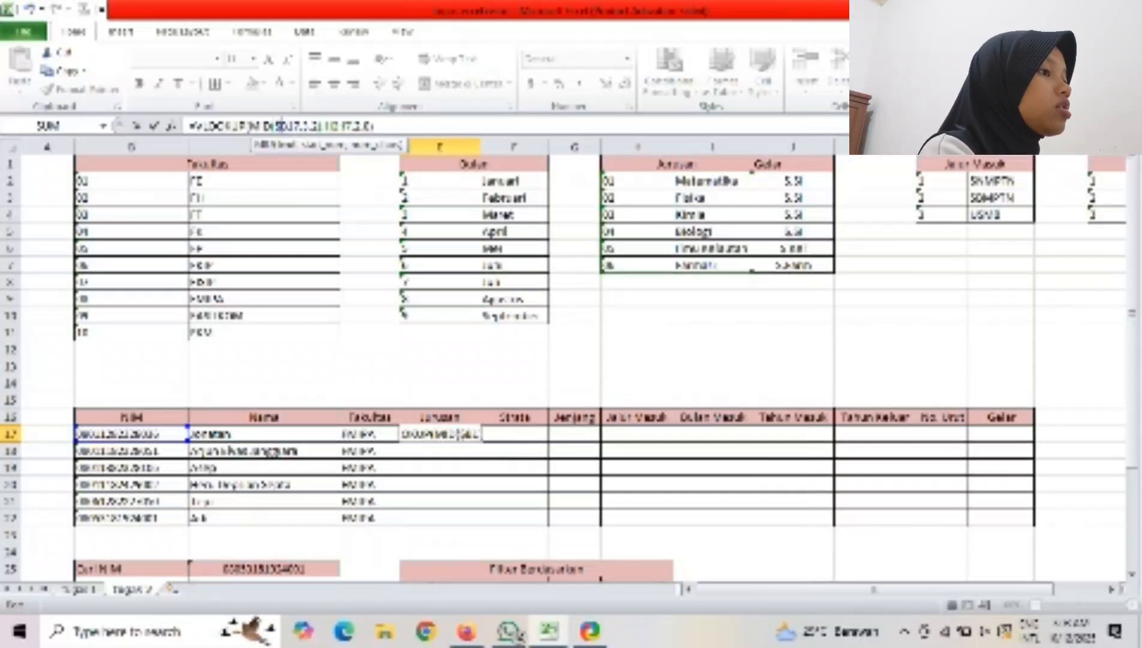
text($)
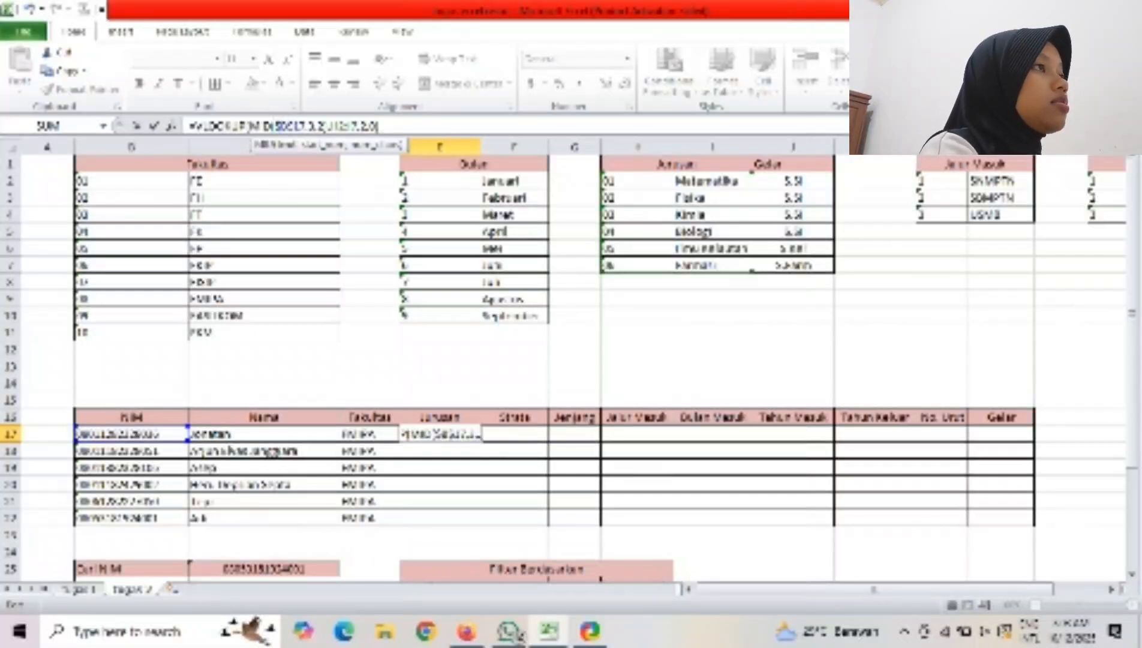
key(Right)
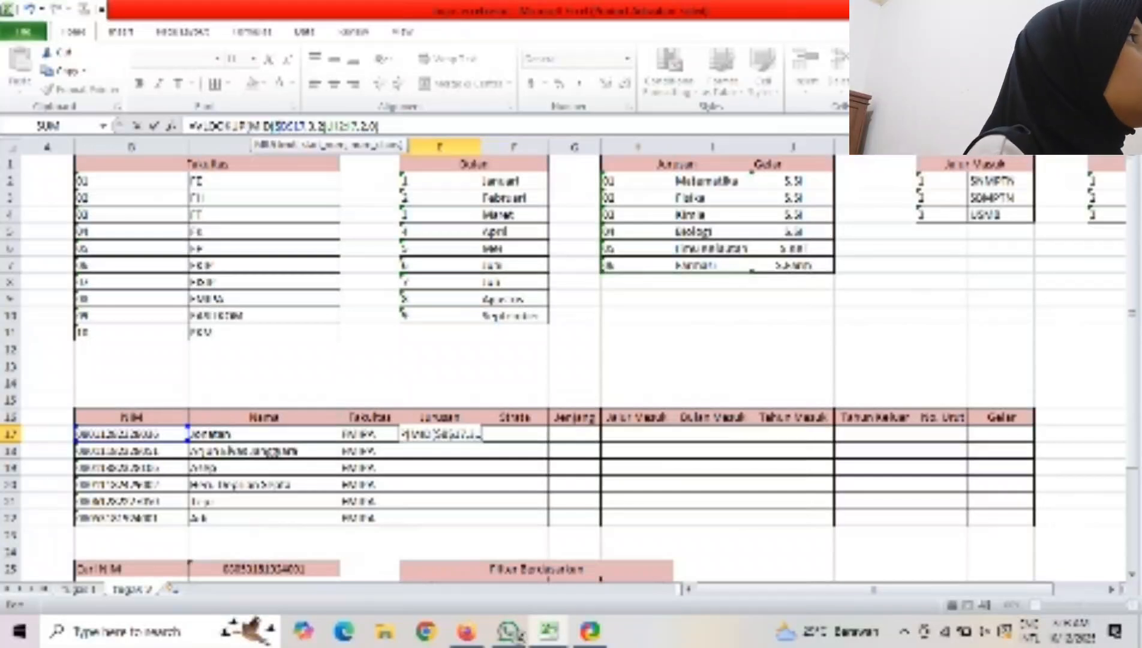
key(Right)
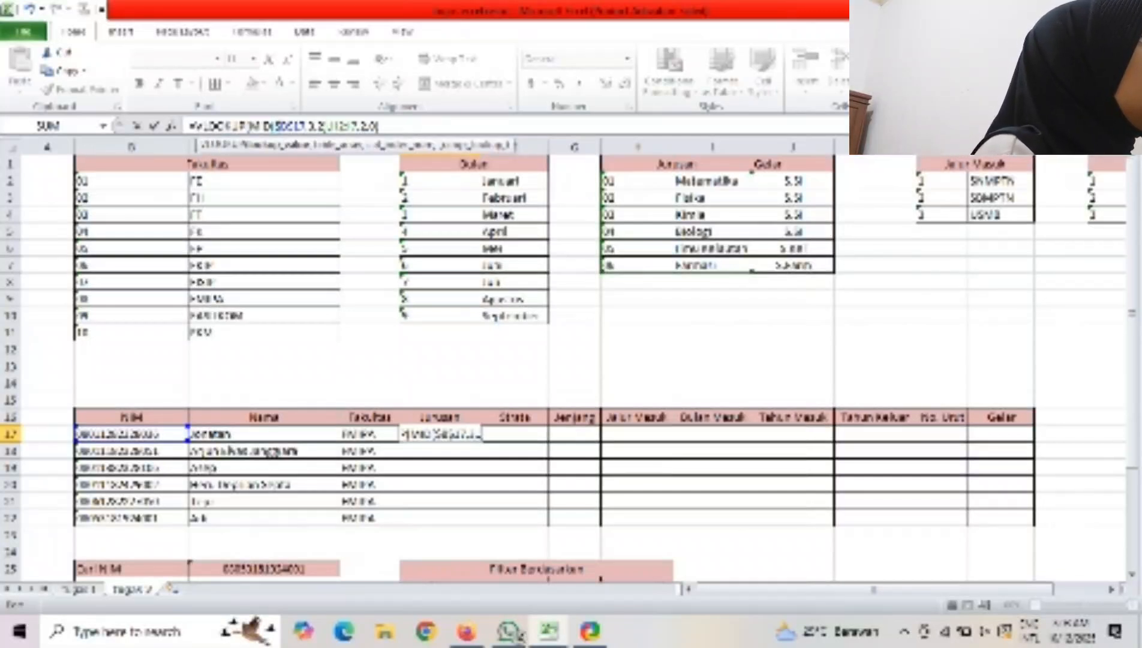
key(BackSpace)
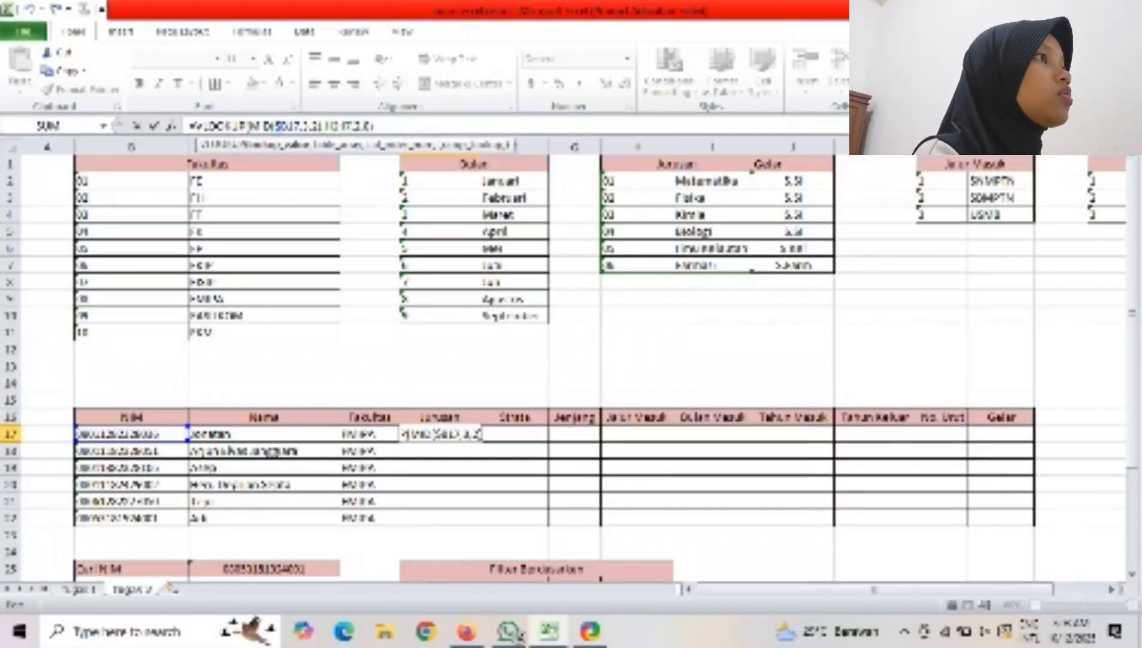
text($H)
text($J$)
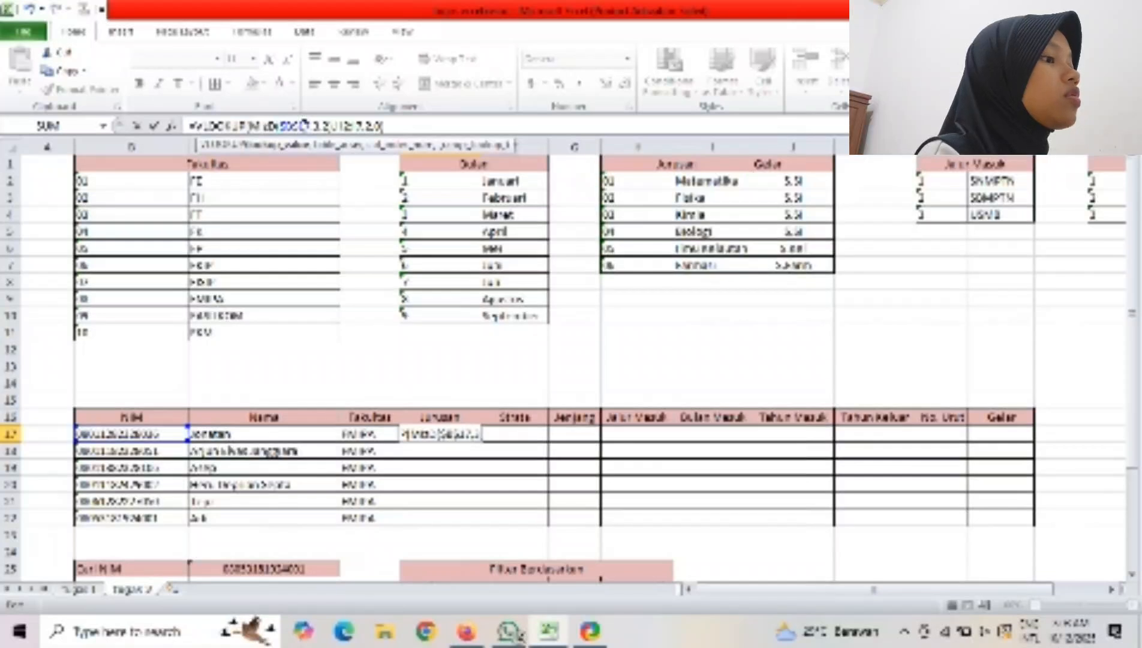
key(BackSpace)
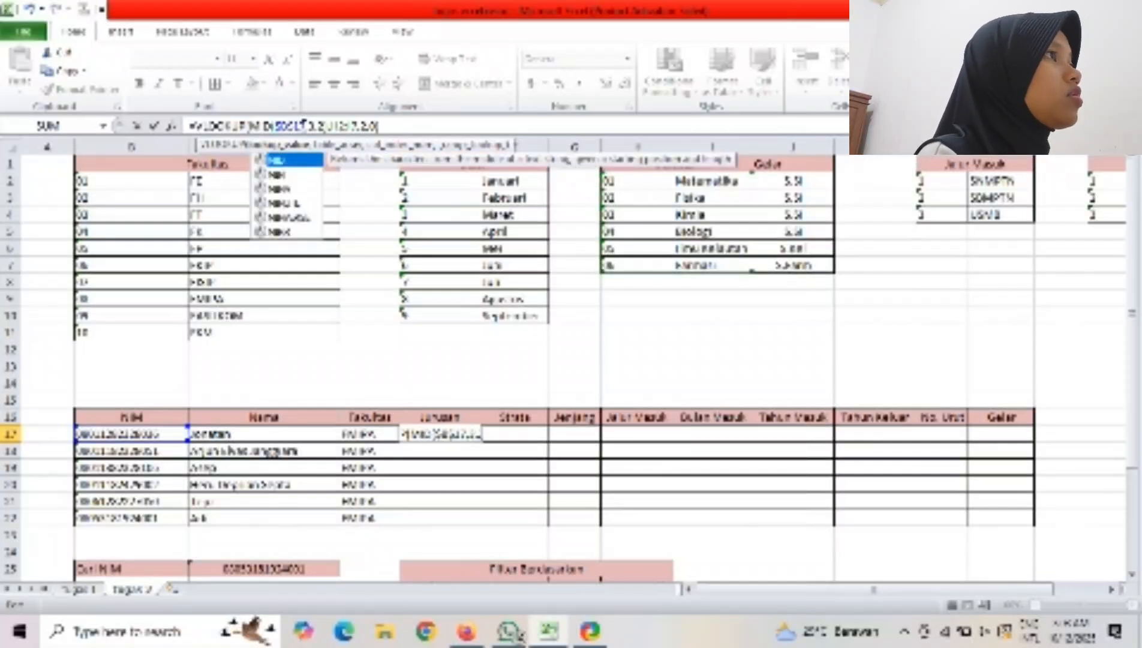
key(ctrl+z)
key(ctrl+y)
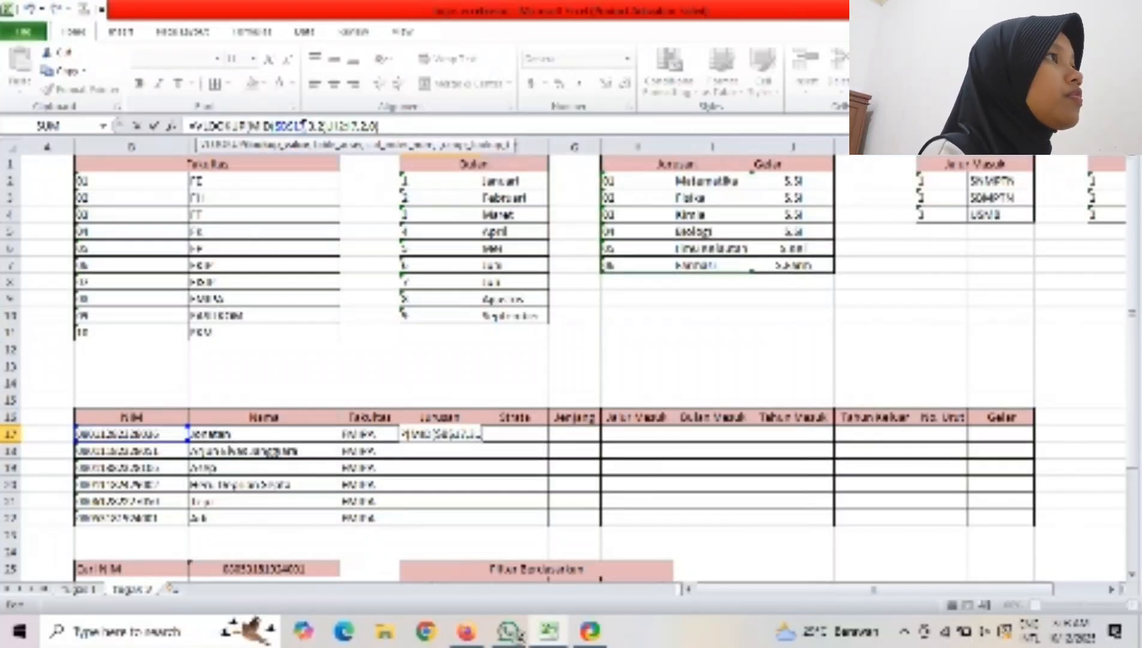
click(293, 127)
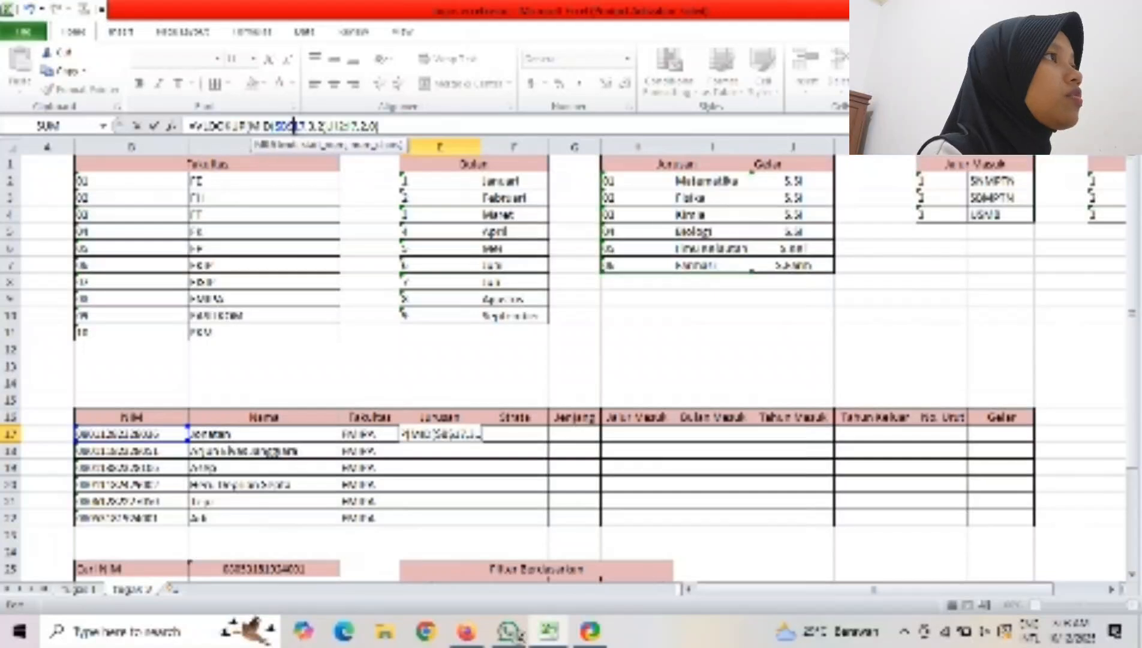
key(BackSpace)
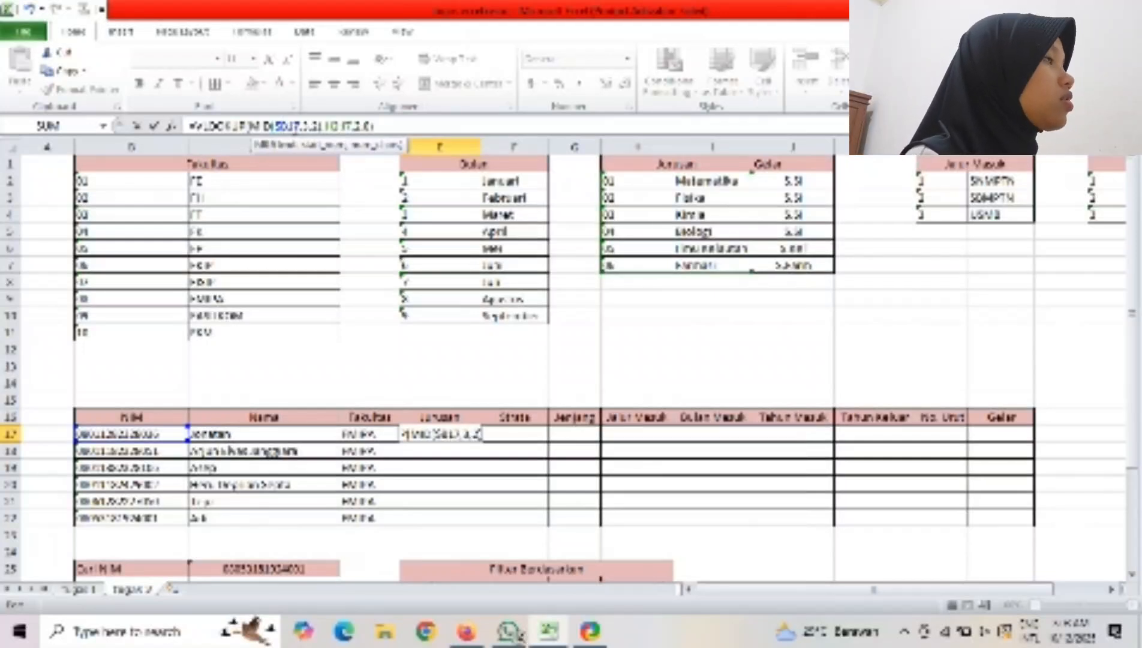
key(F4)
Anchor the Jurusan lookup range in E17's VLOOKUP as $H$2:$I7 and commit the formula.
key(Right)
key(Right)
key(Right)
key(Right)
key(Right)
key(Right)
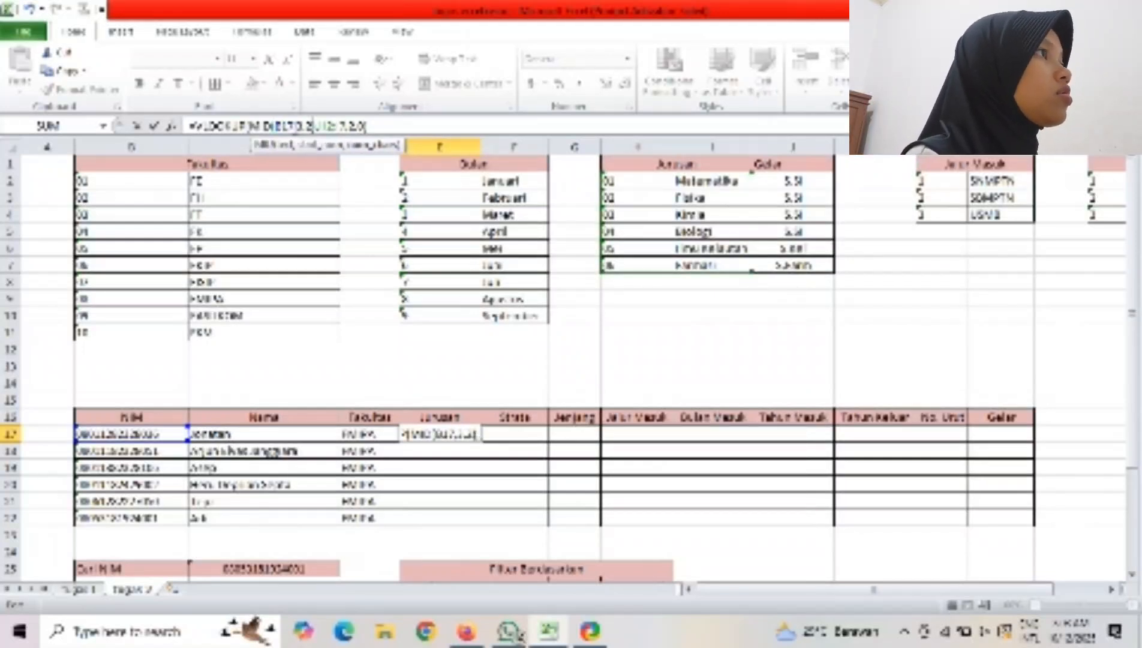
key(Right)
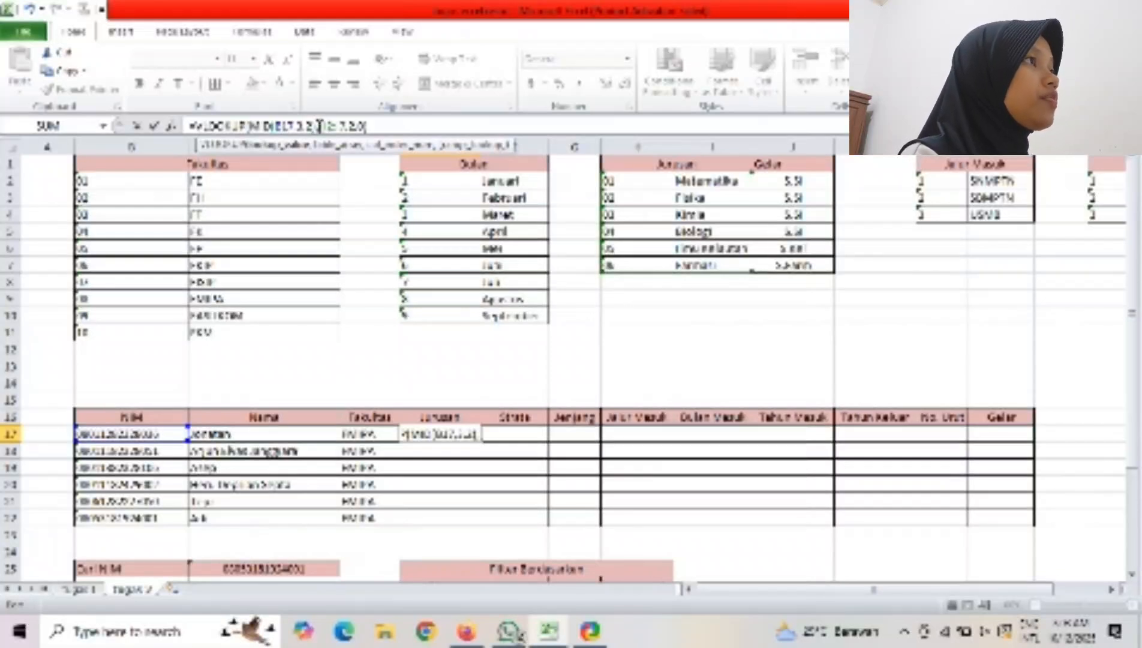
key(Right)
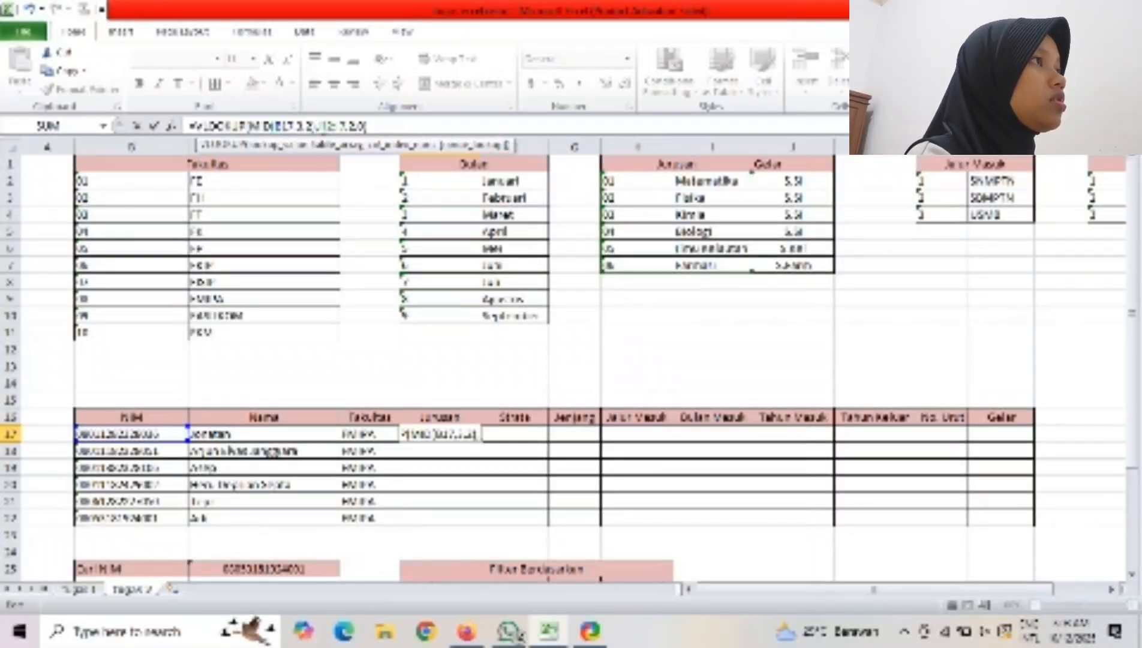
key(F4)
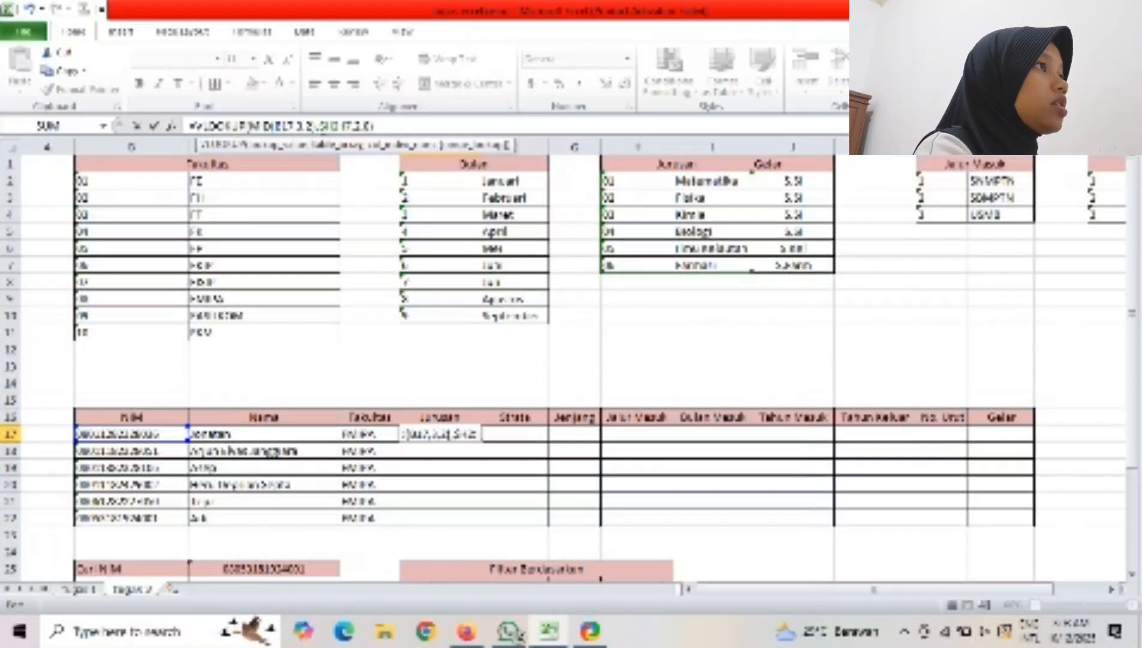
key(F4)
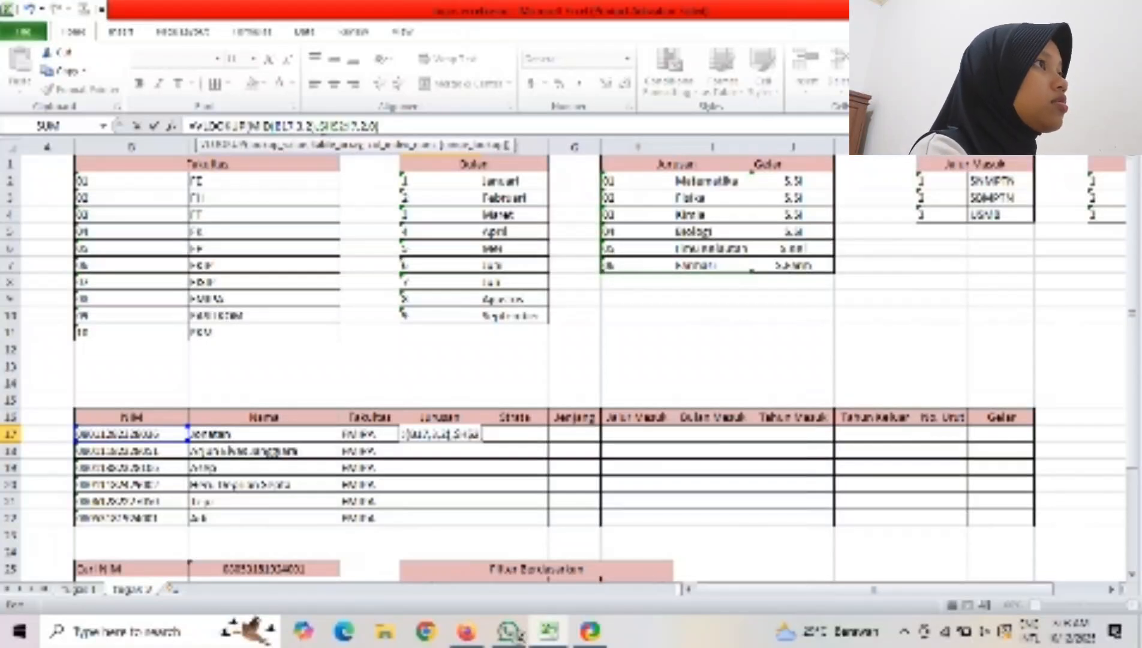
key(Right)
key(F4)
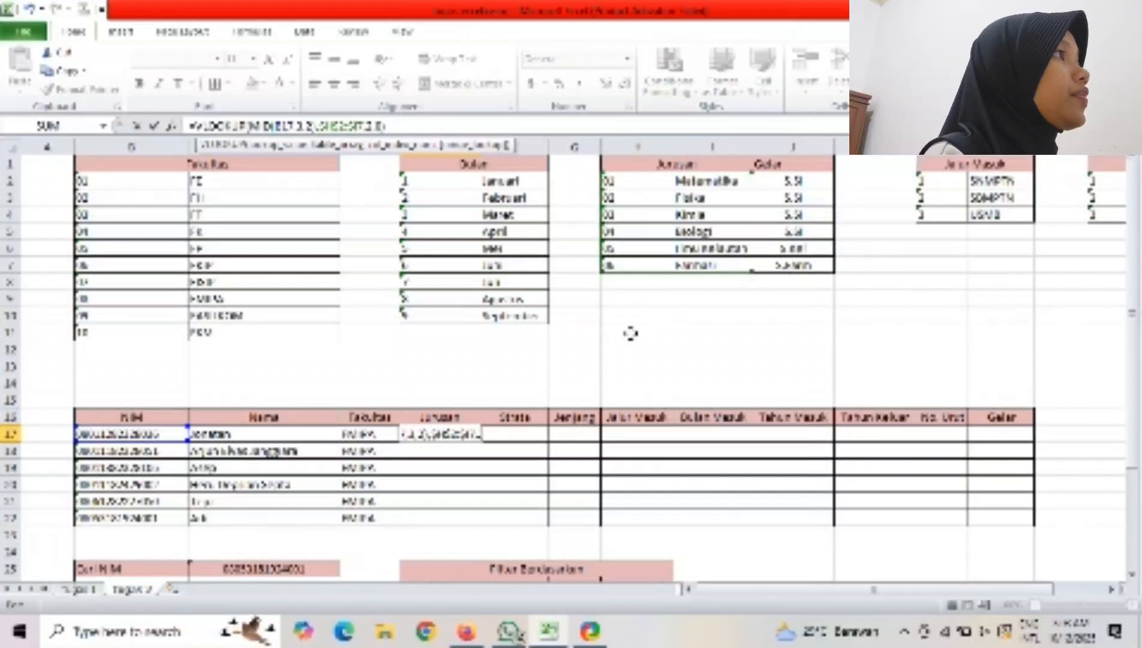
key(Return)
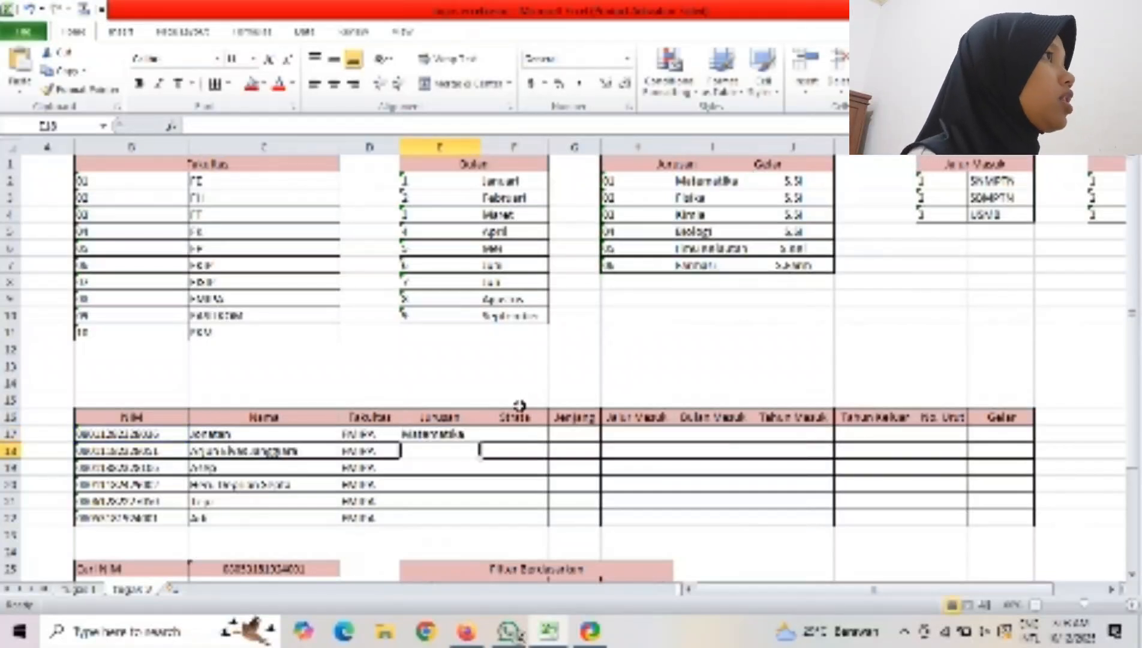
Fill E17's Jurusan formula down to E22 for the remaining students.
click(471, 434)
drag(478, 441, 485, 525)
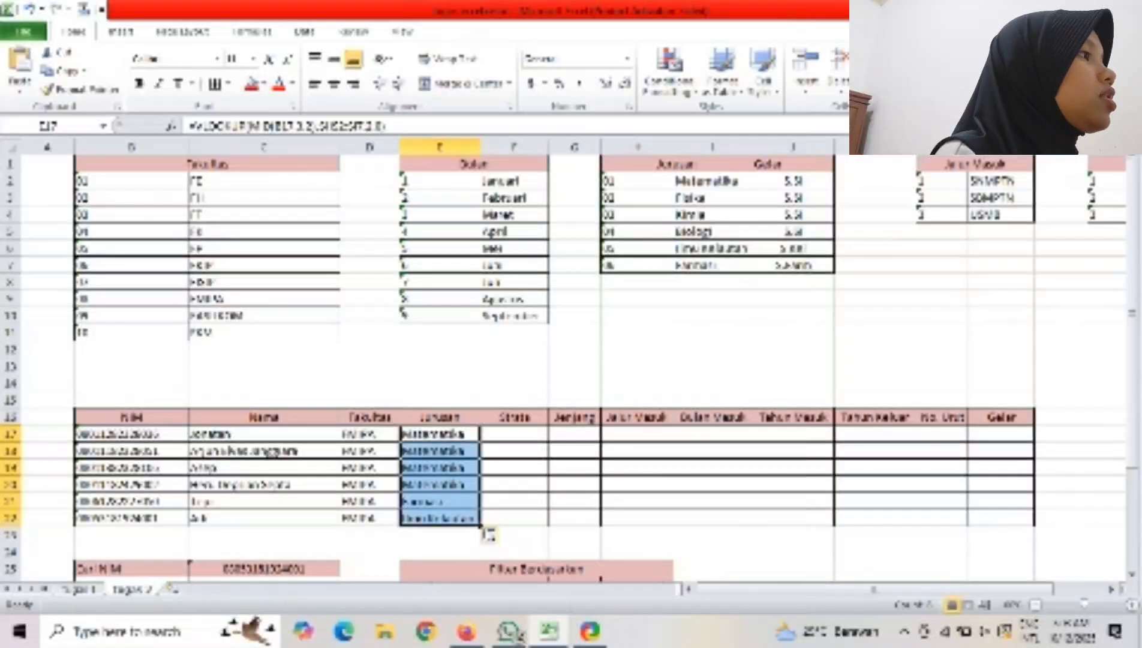
click(493, 535)
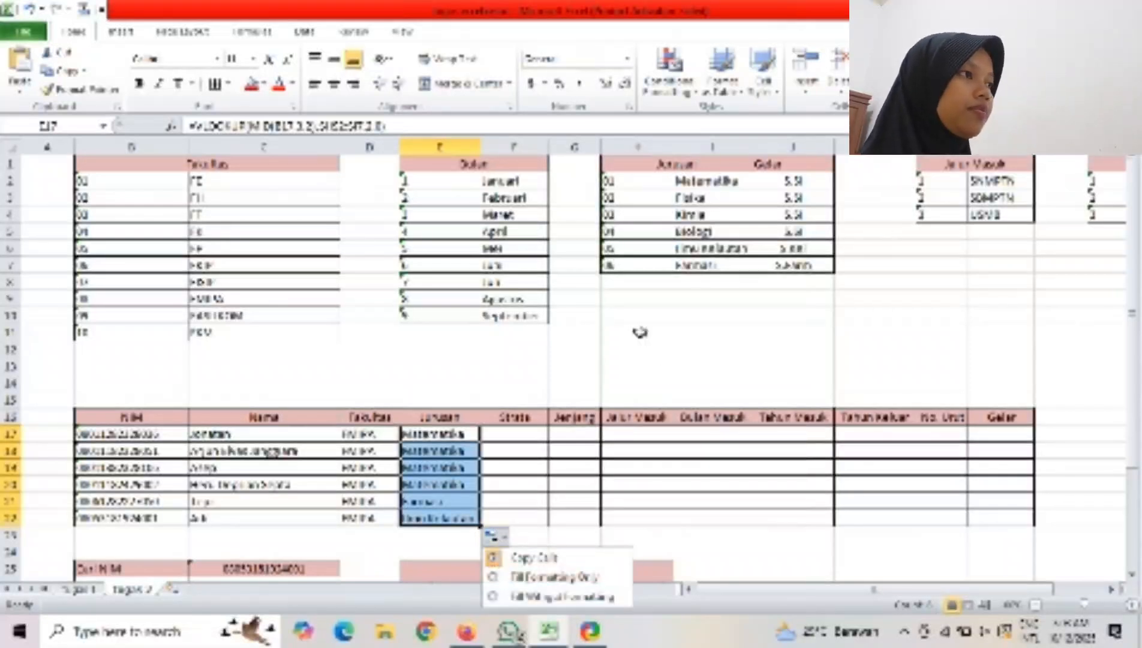
click(640, 332)
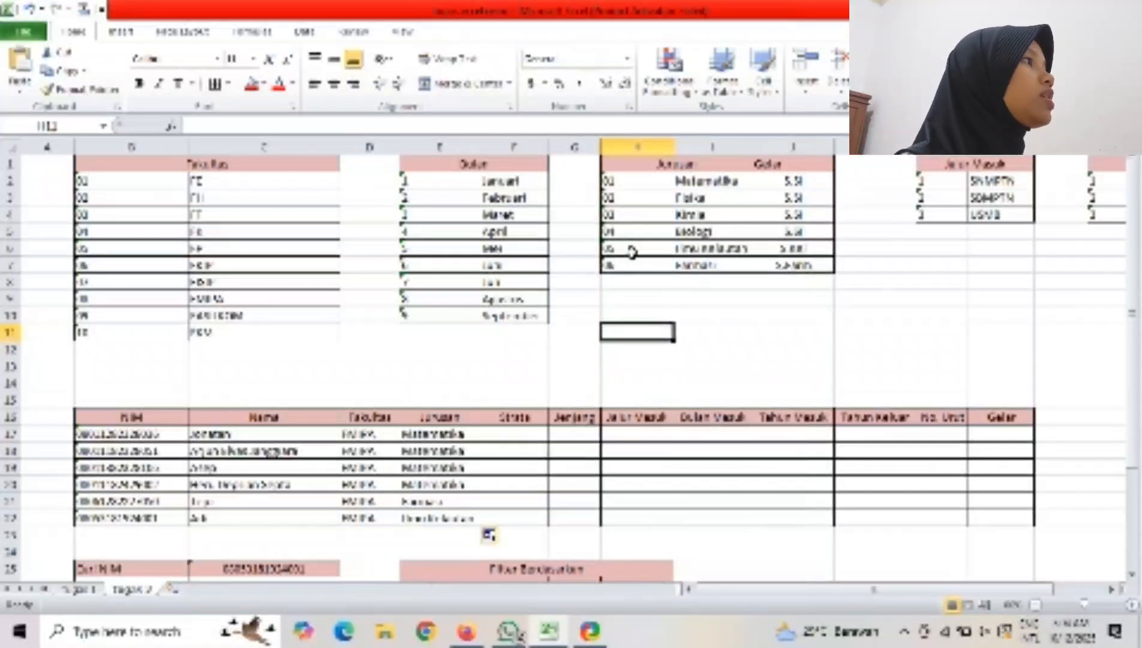
Begin a VLOOKUP in F17, the first student's Strata cell, with MID(B17,5,1) as the lookup value.
click(528, 436)
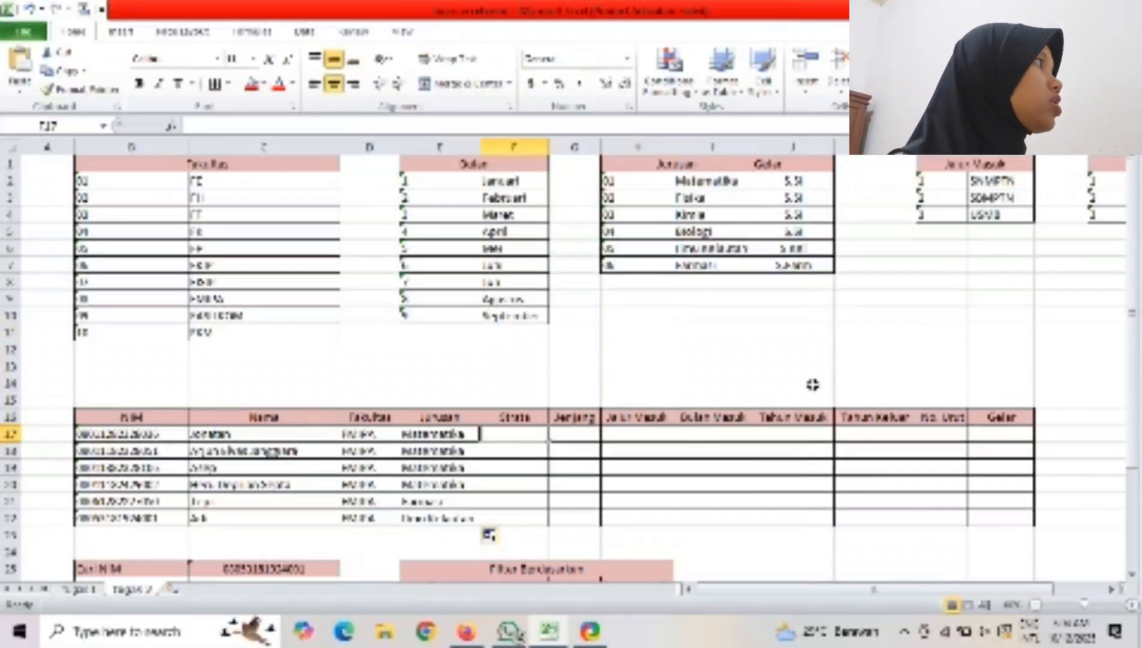
scroll(812, 385, right, 2)
scroll(812, 384, left, 2)
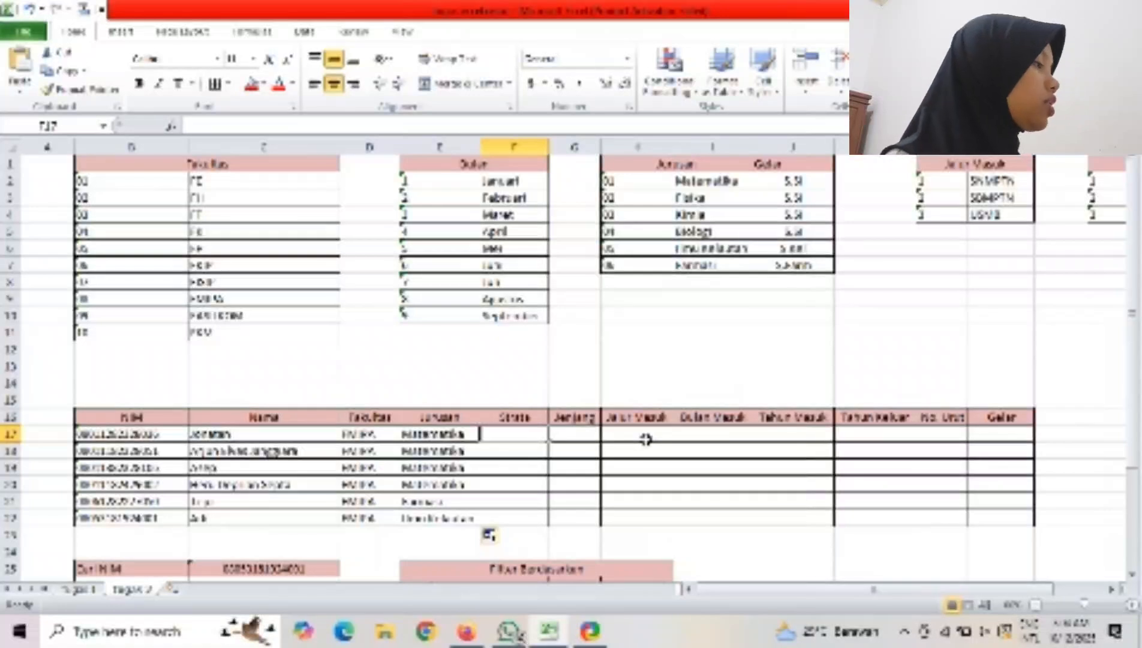
text(=vlookup)
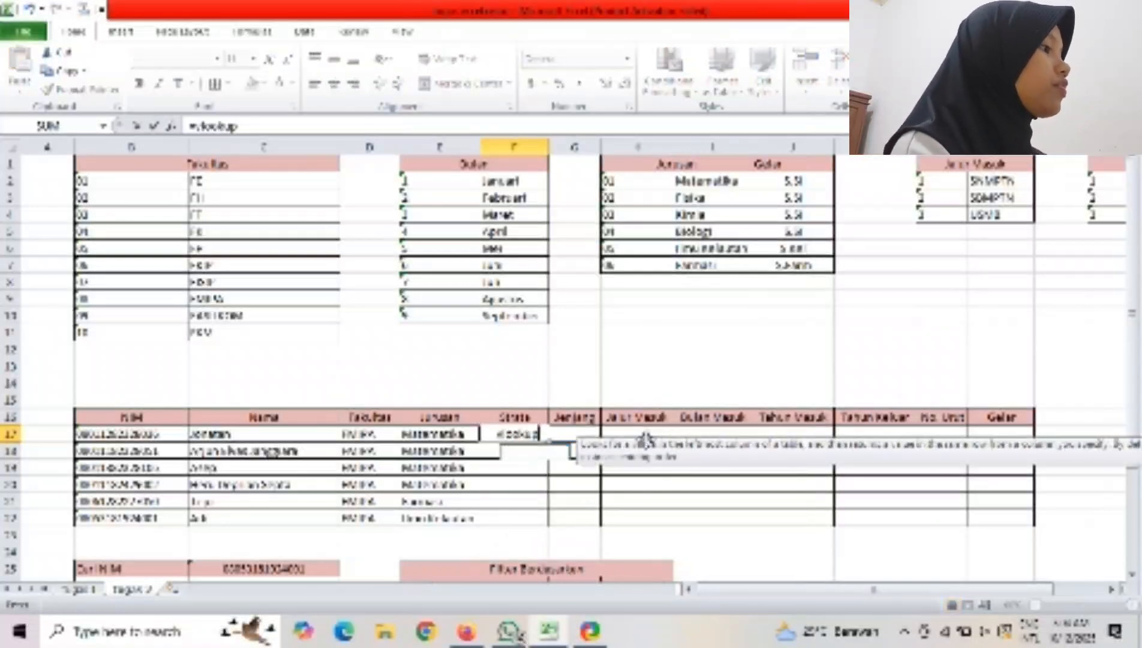
text(()
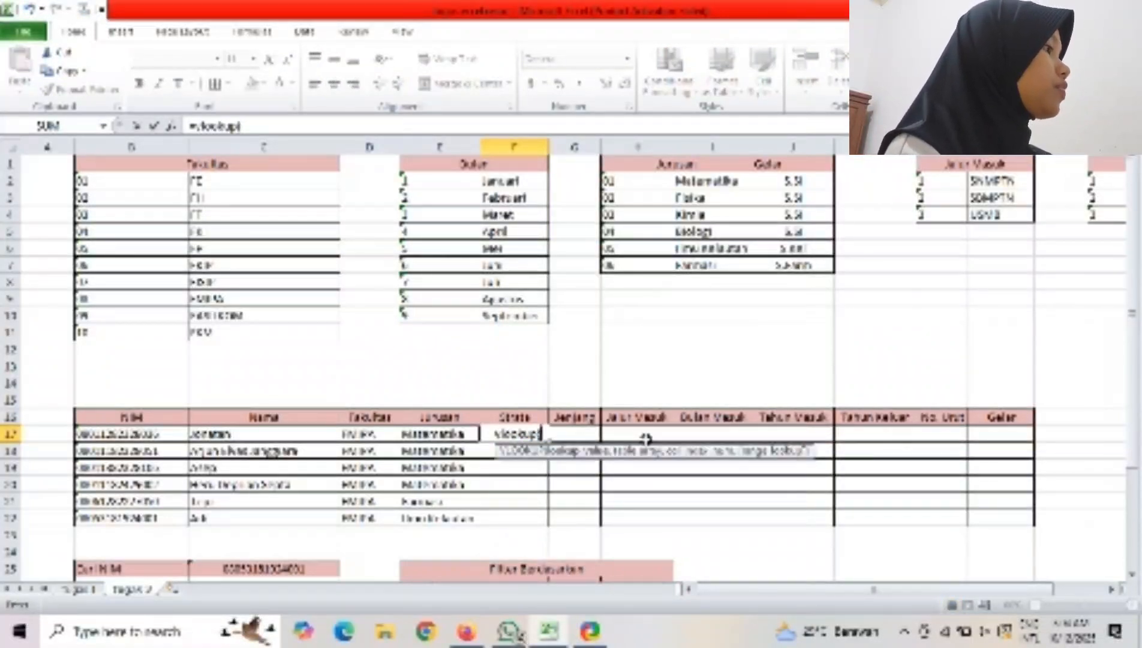
text(mid()
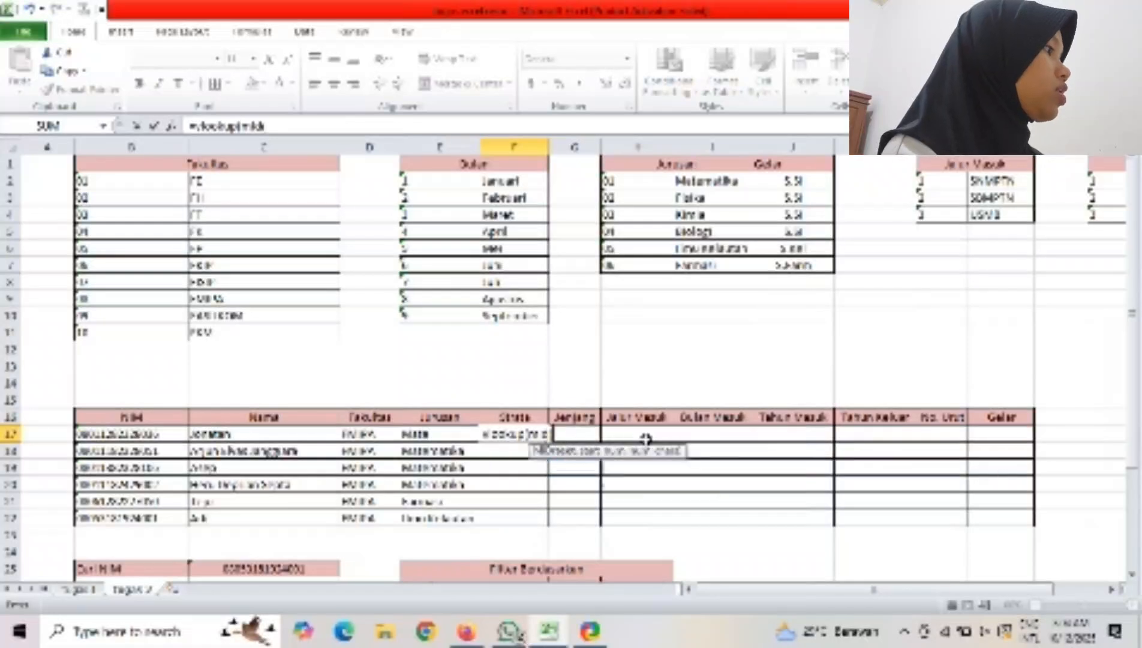
click(177, 432)
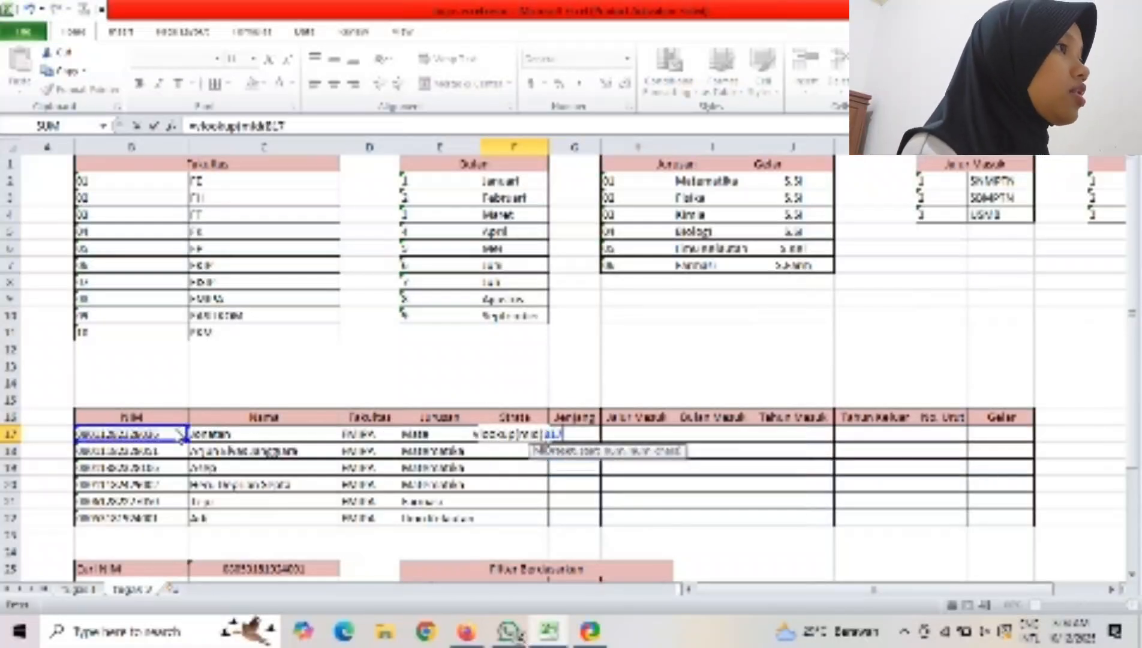
text(,)
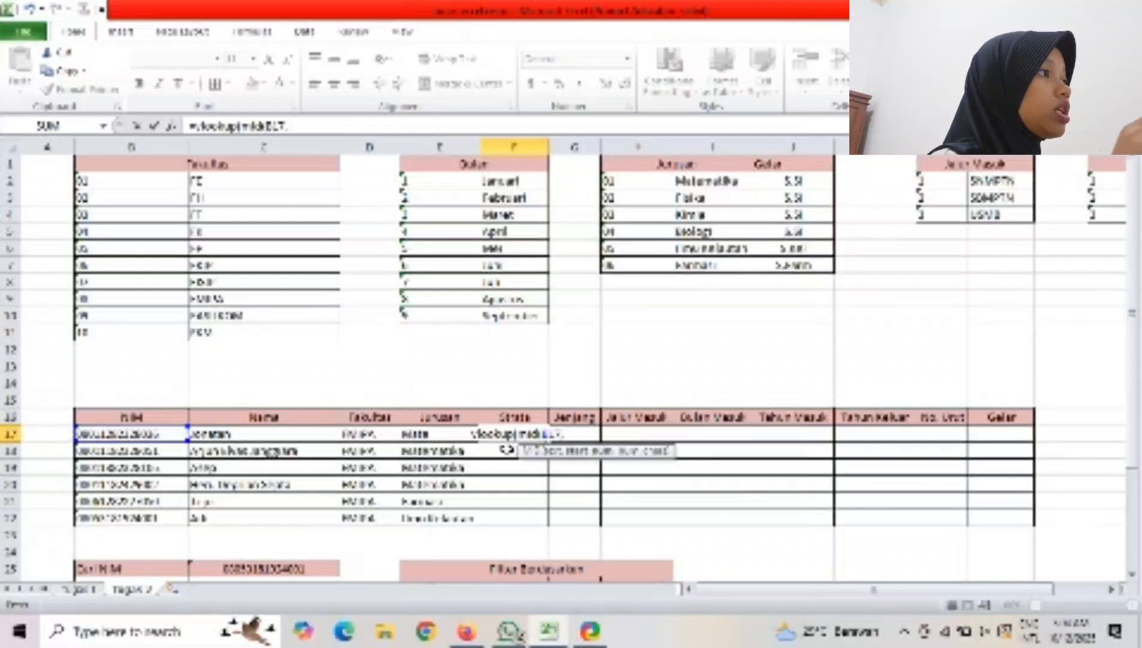
text(5,1)
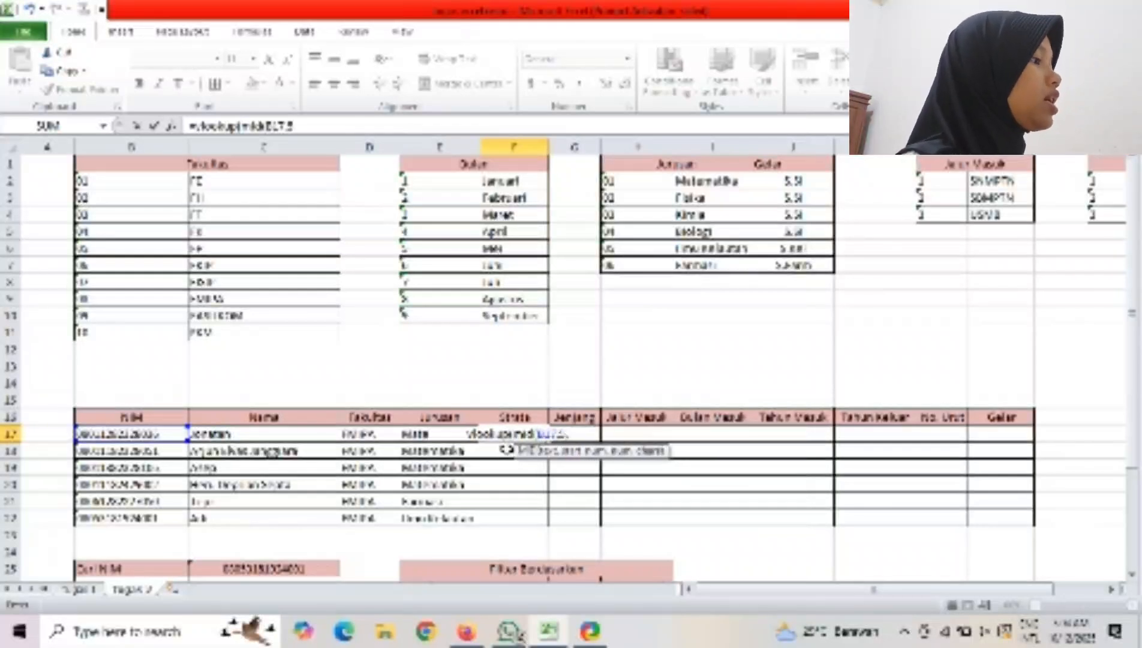
text())
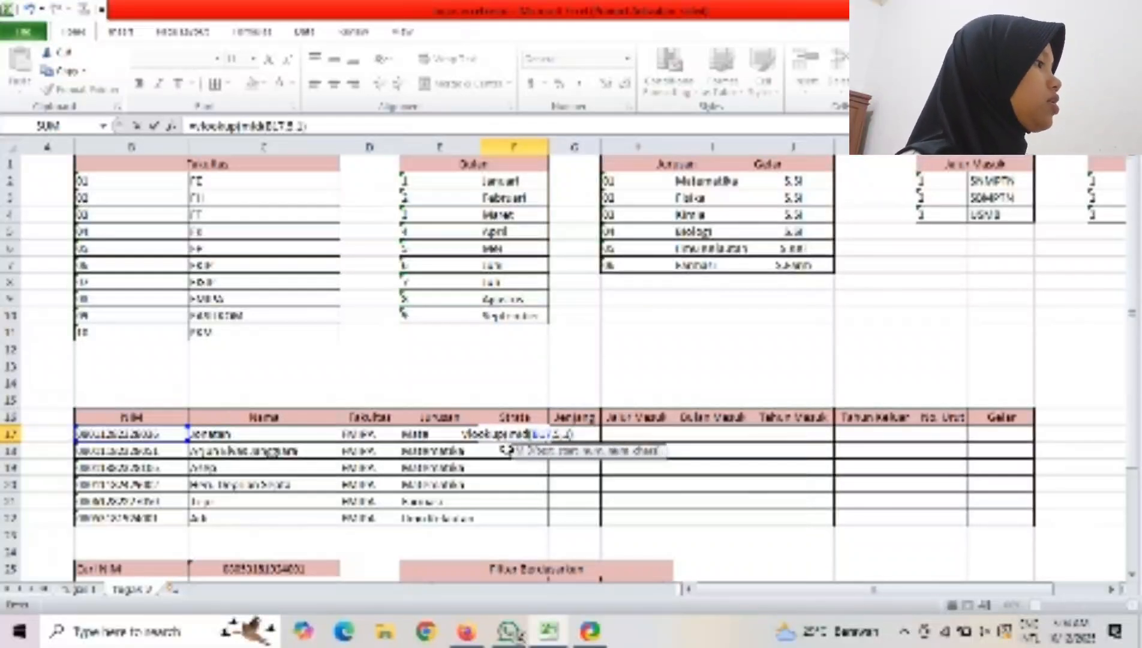
text(,)
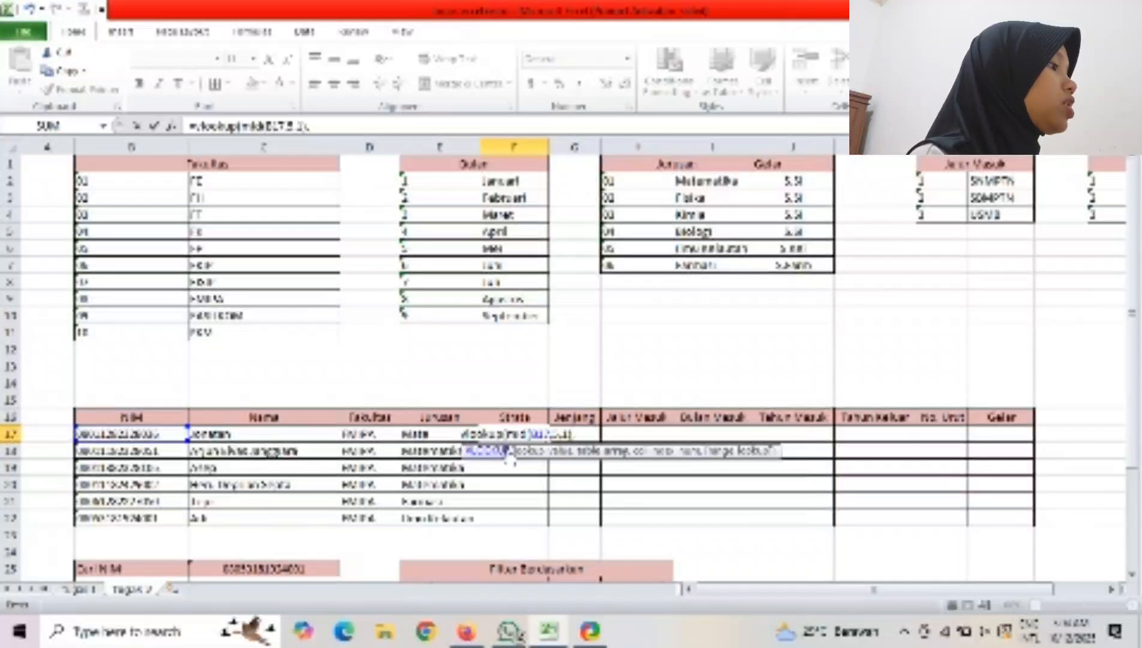
Complete F17's Strata VLOOKUP with table range O2:P4, column index 2 and range lookup 0, and commit the formula.
scroll(1002, 230, right, 1)
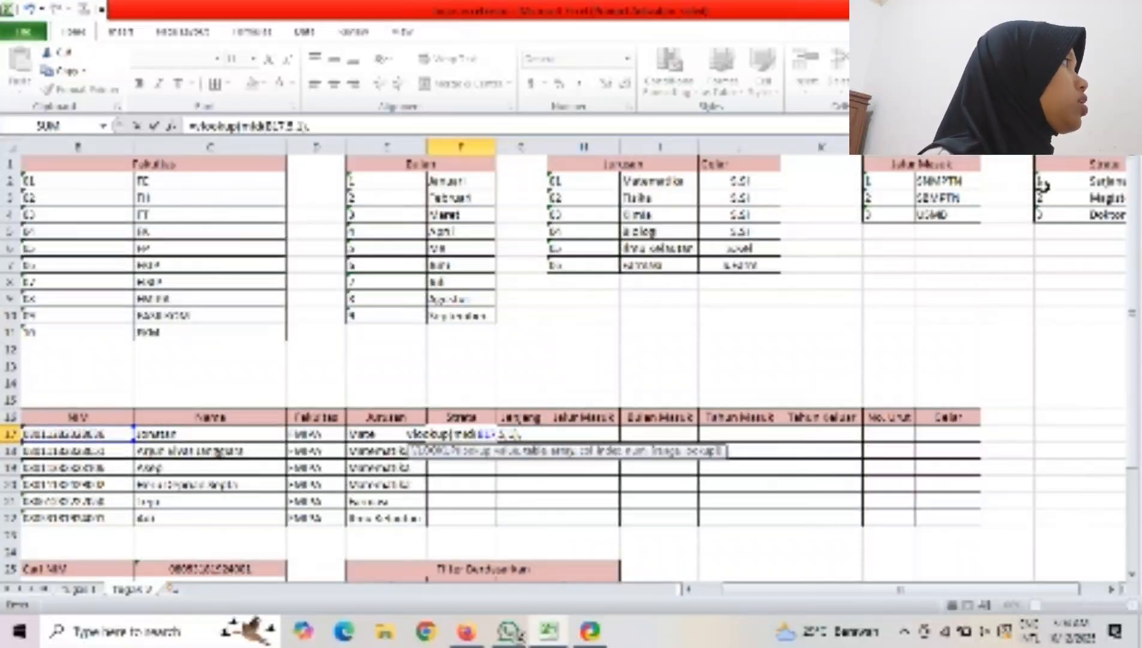
drag(1043, 182, 1107, 214)
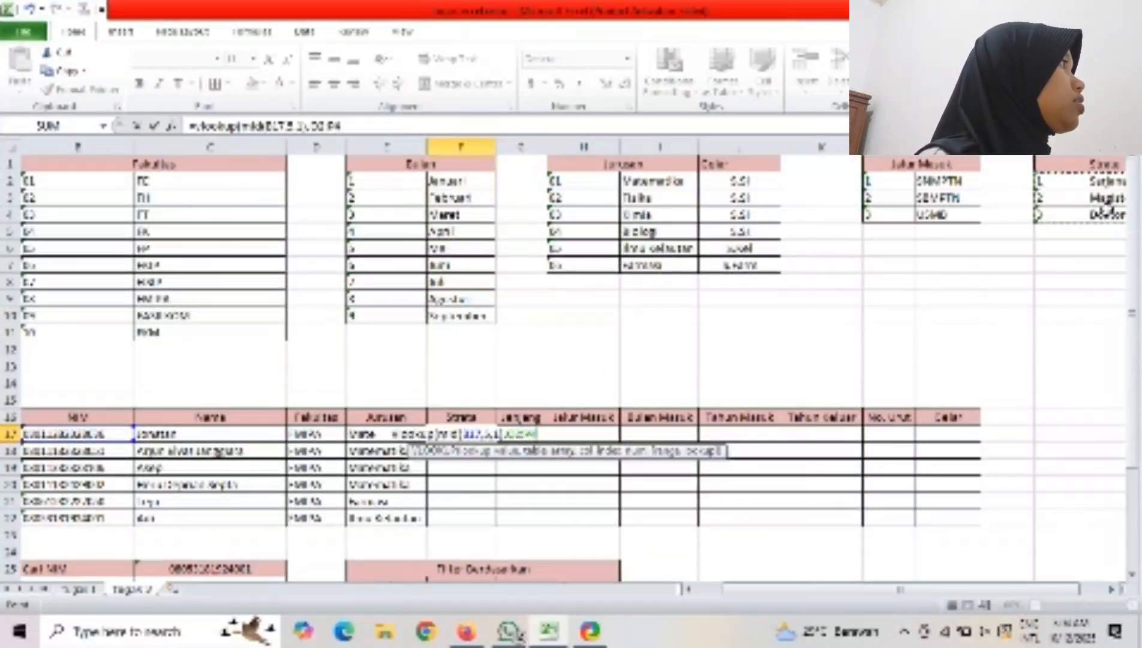
text(,)
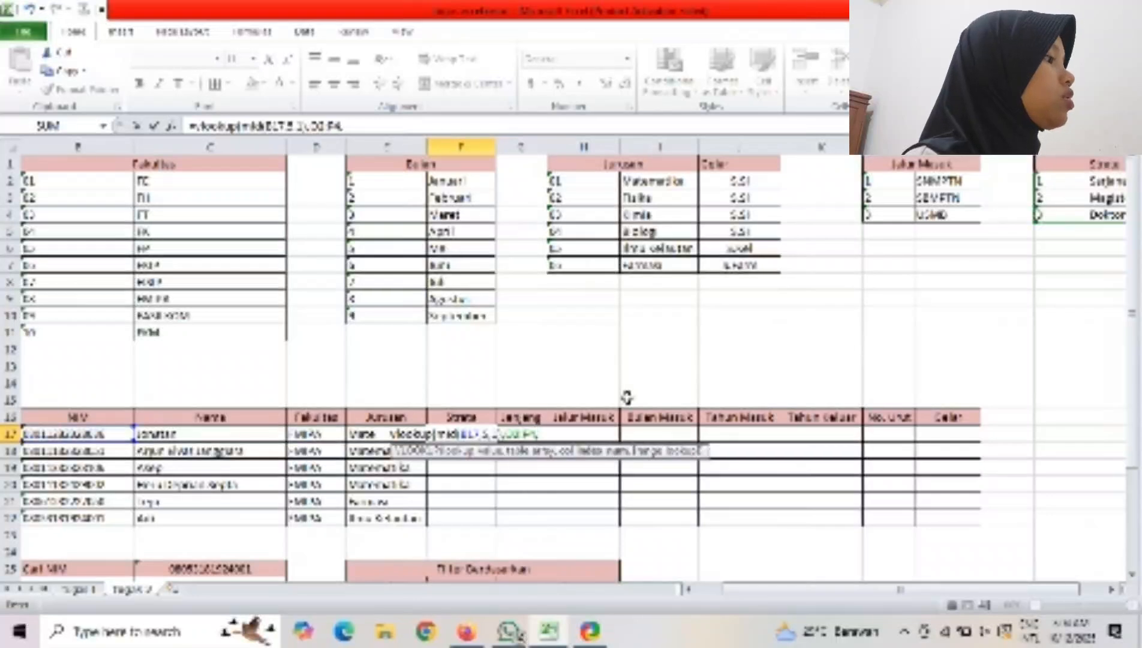
text(2,)
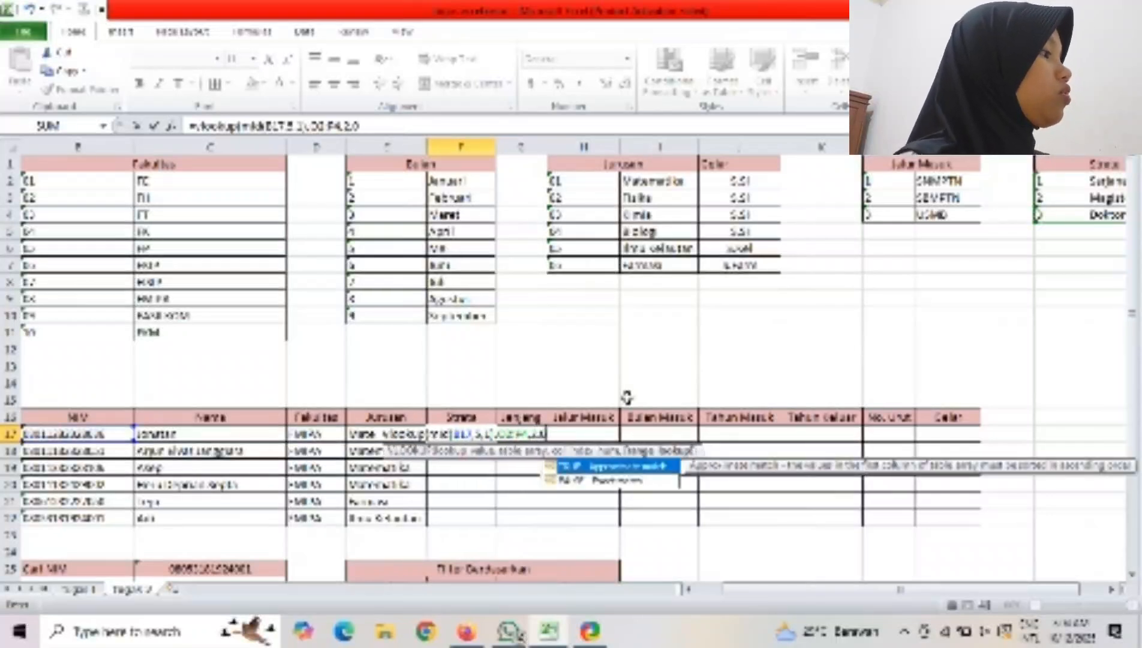
text(0))
key(Return)
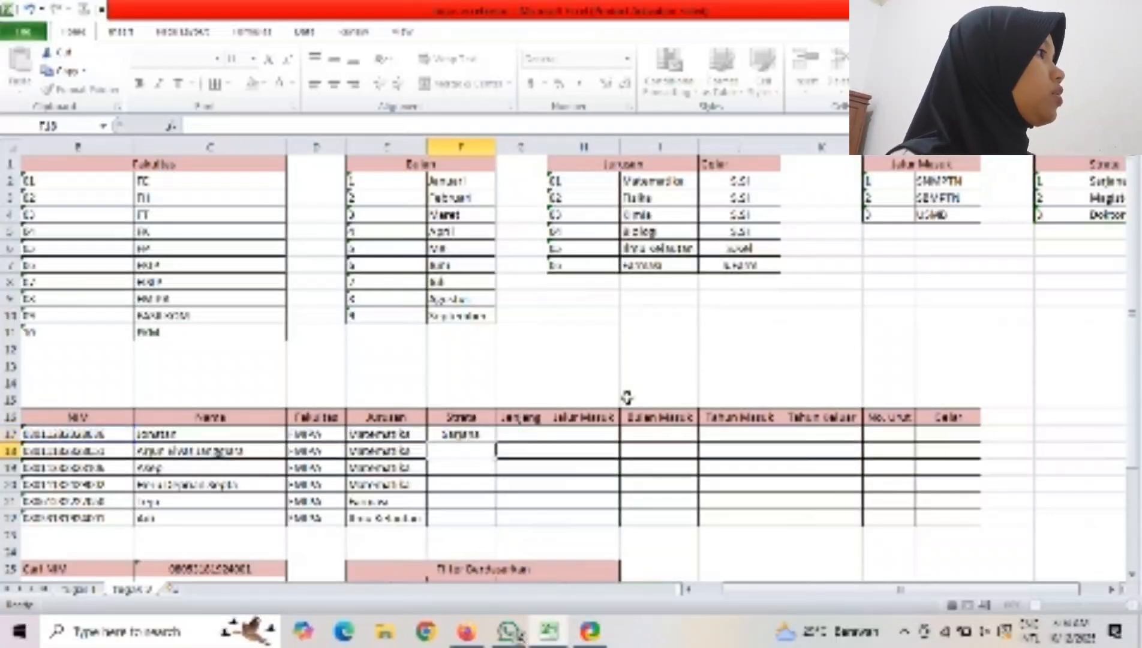
Make the Strata lookup range in F17's VLOOKUP absolute as $O$2:$P$4 and commit the formula.
click(486, 435)
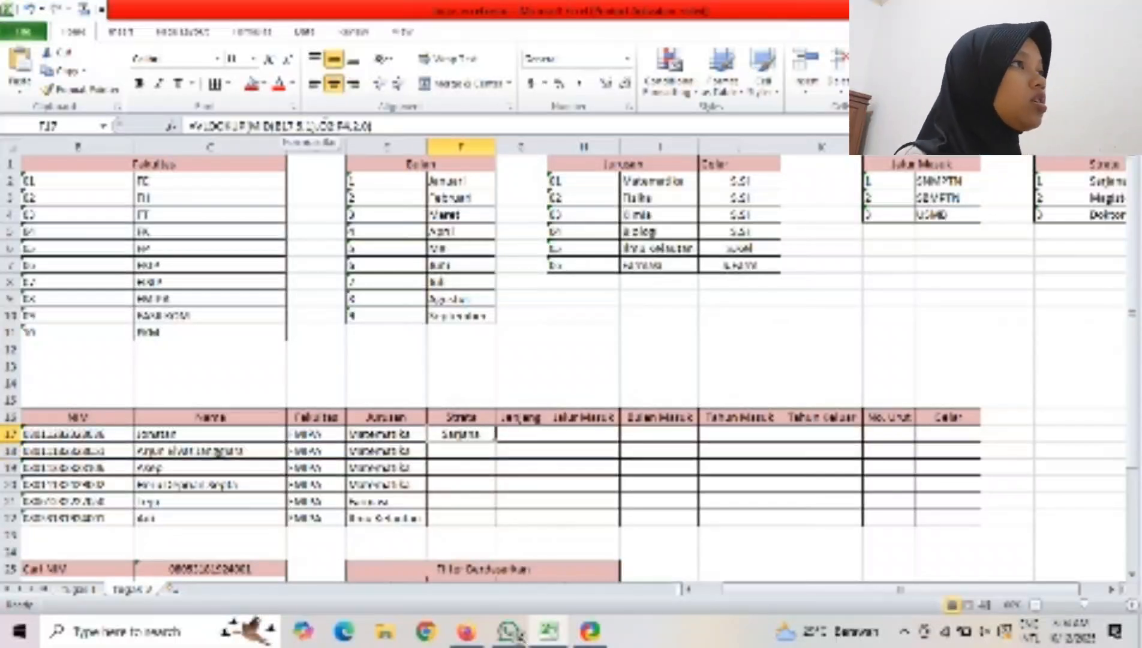
click(321, 126)
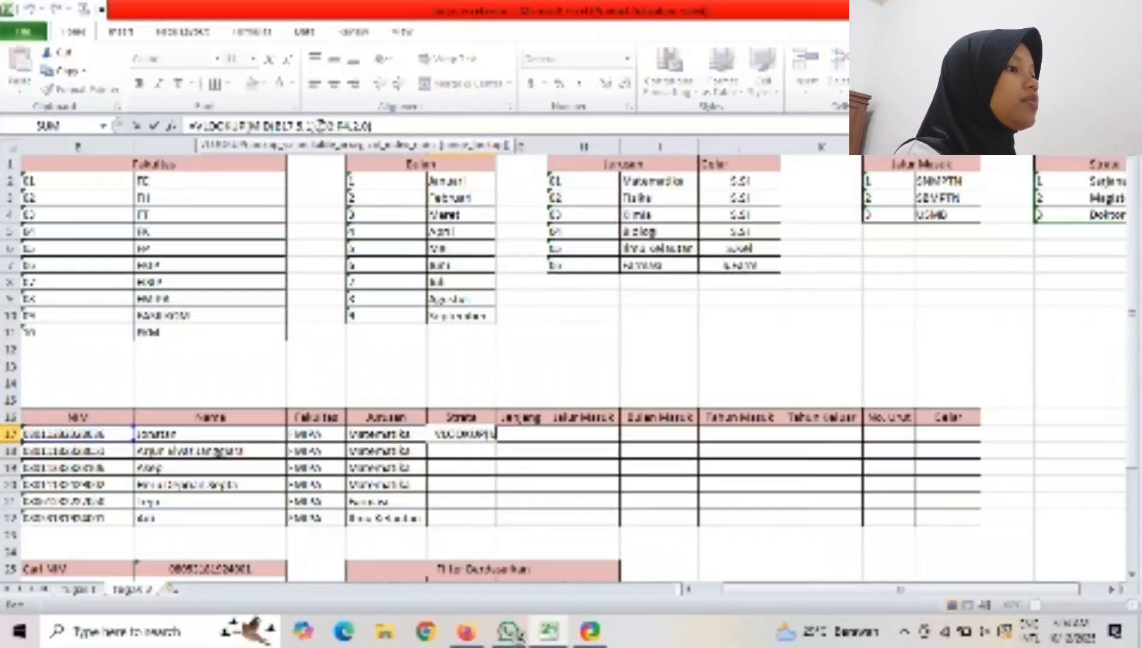
key(Right)
text($O)
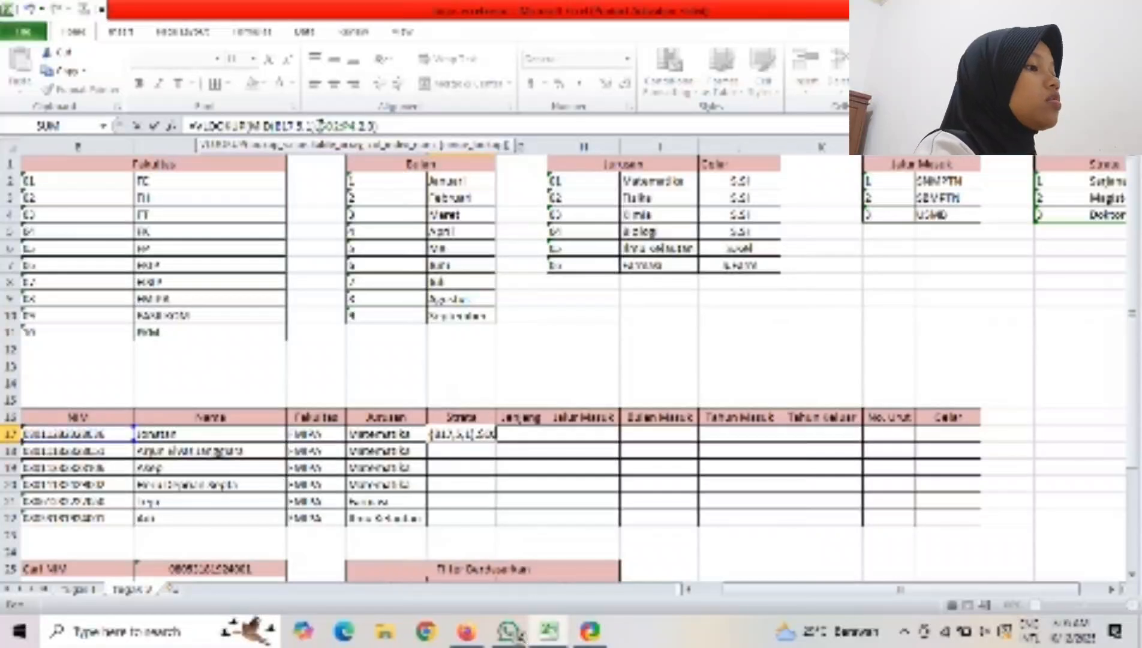
text($2:)
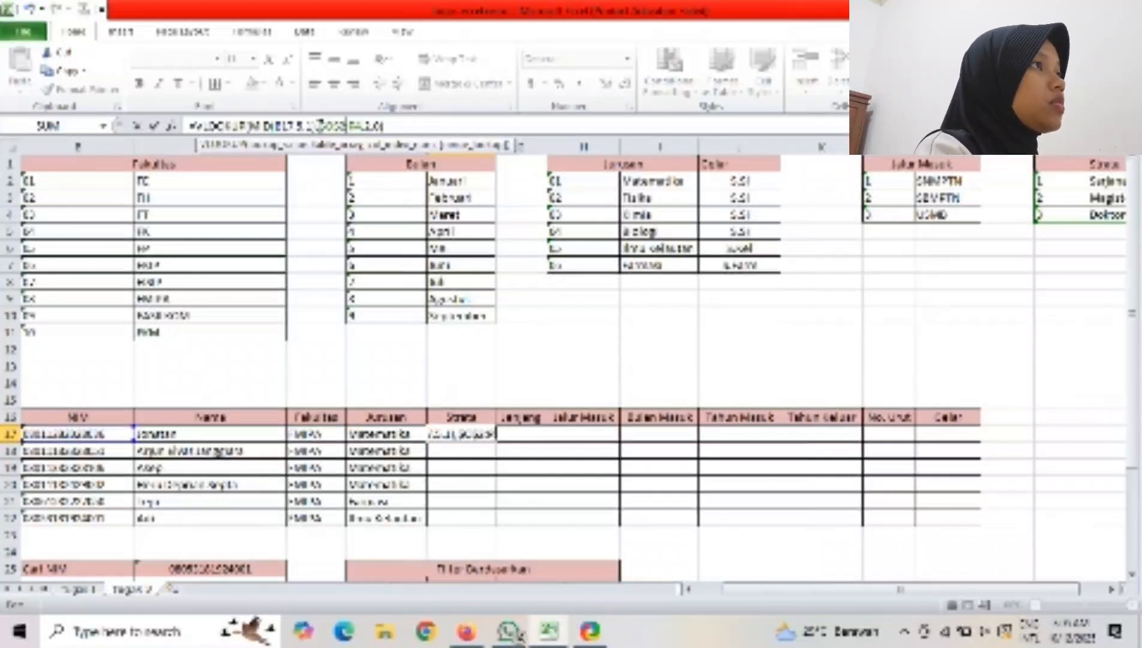
text($)
key(Right)
text($)
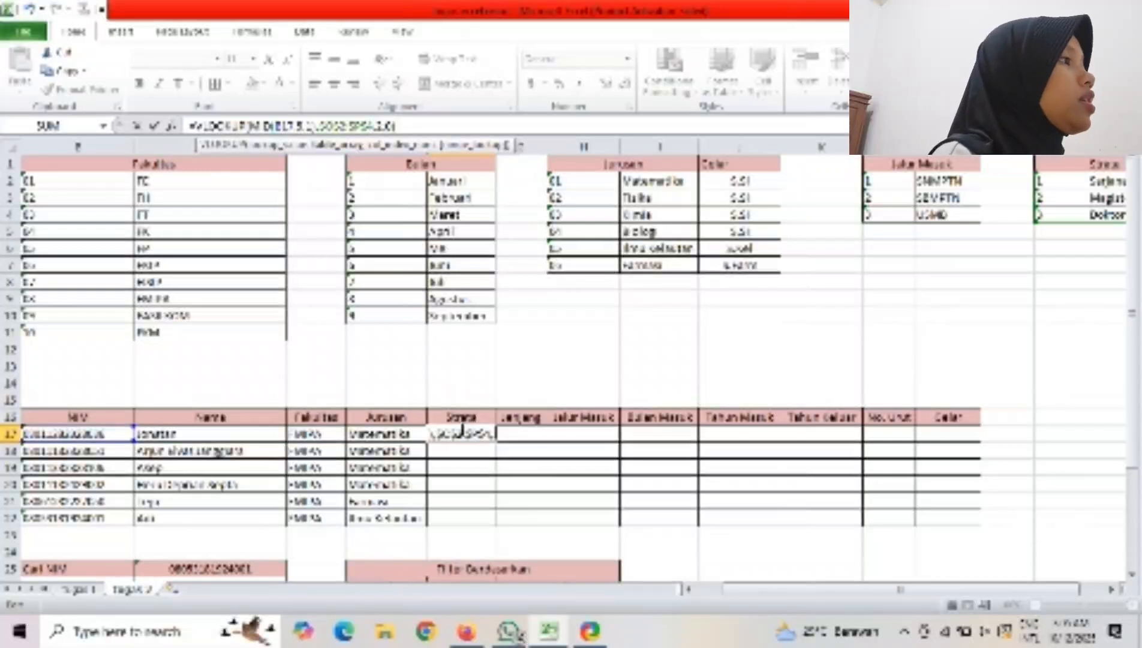
key(Return)
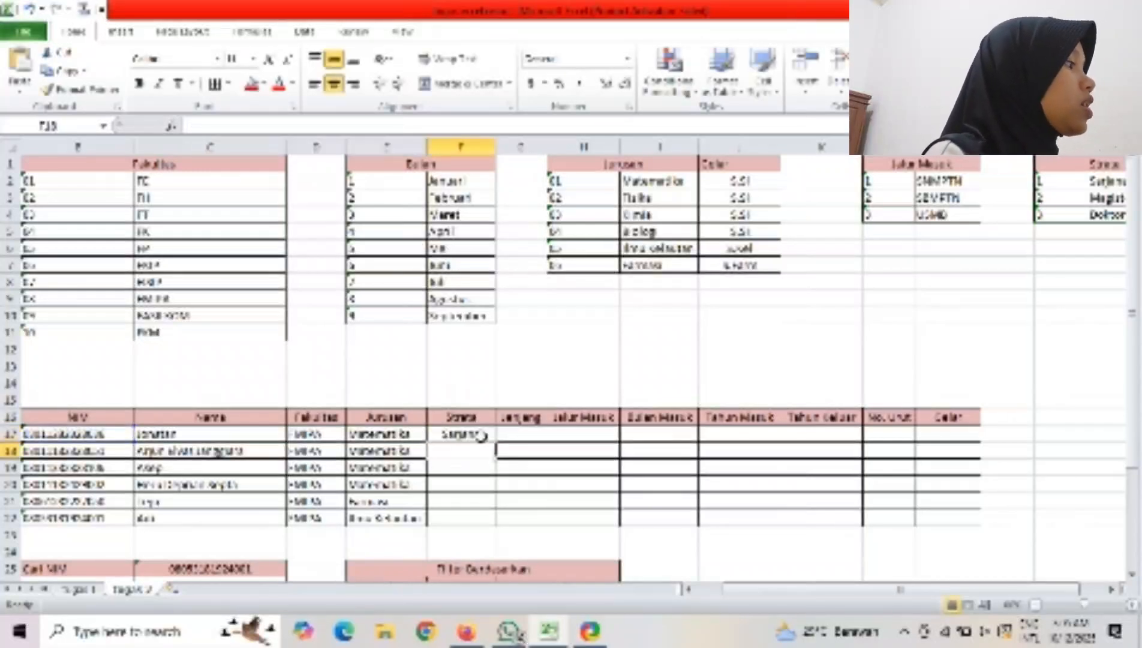
Fill F17's Strata formula down to F22 for the remaining students.
click(489, 439)
drag(494, 442, 497, 519)
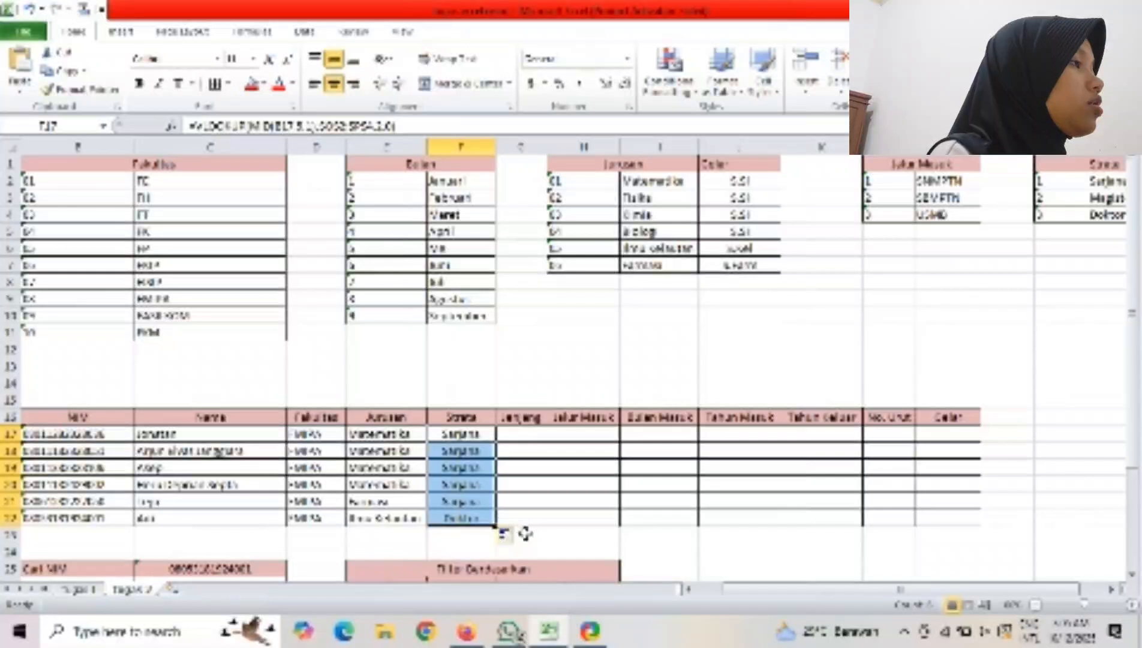
click(542, 538)
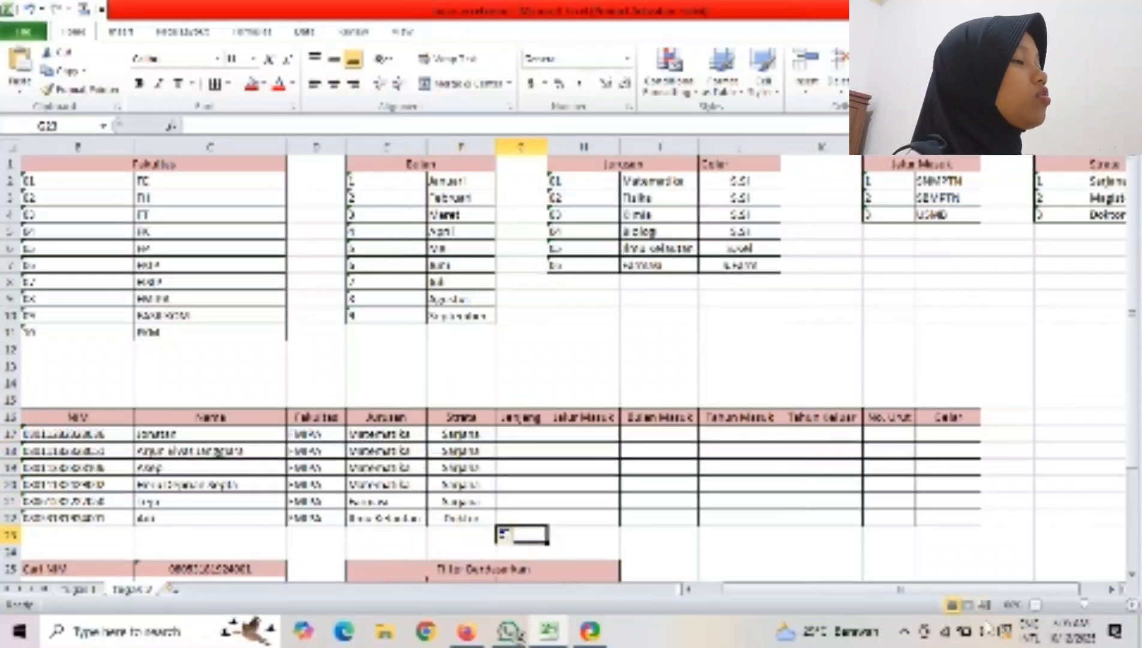
click(911, 631)
click(762, 553)
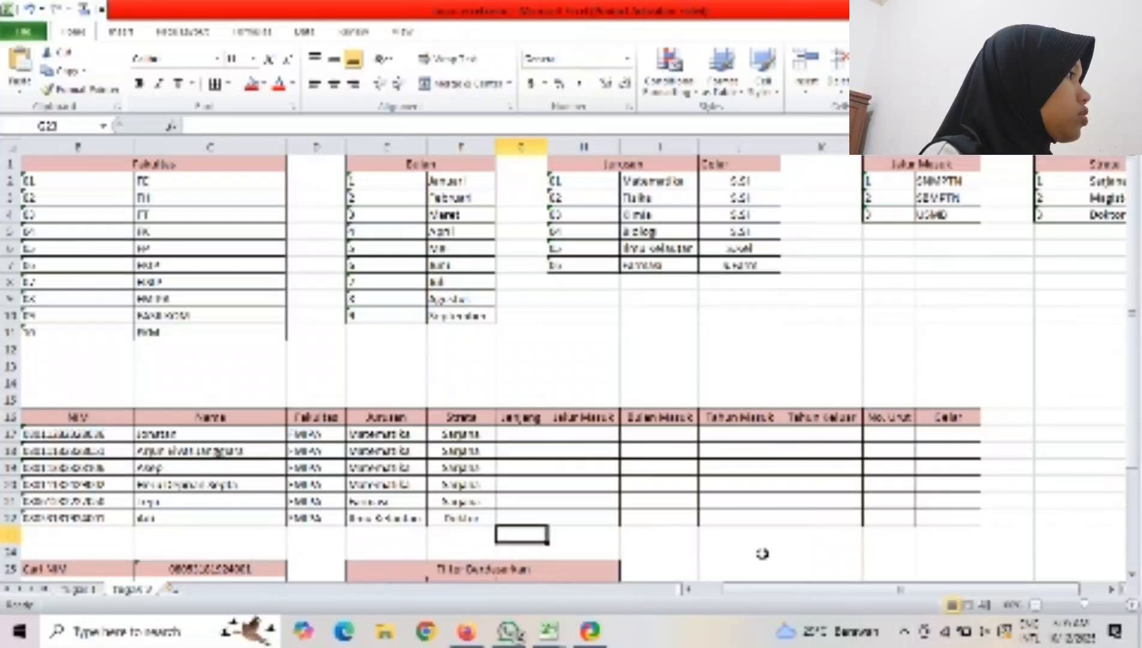
click(540, 449)
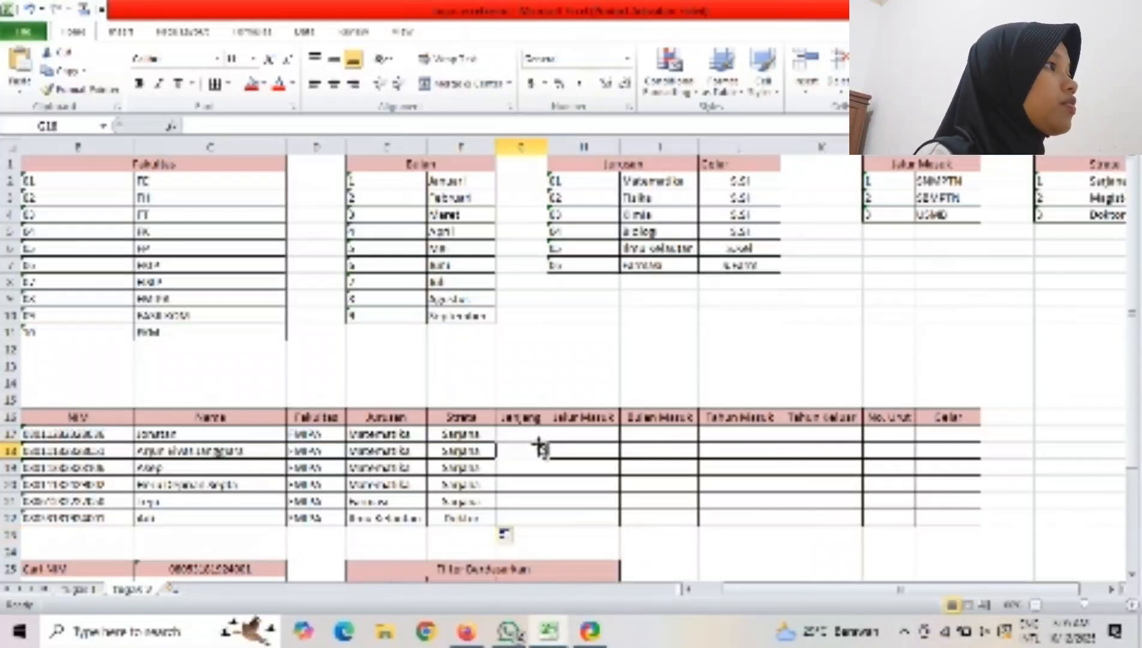
Enter =MID(B17,8,2) in G17, the first student's Jenjang cell.
click(539, 435)
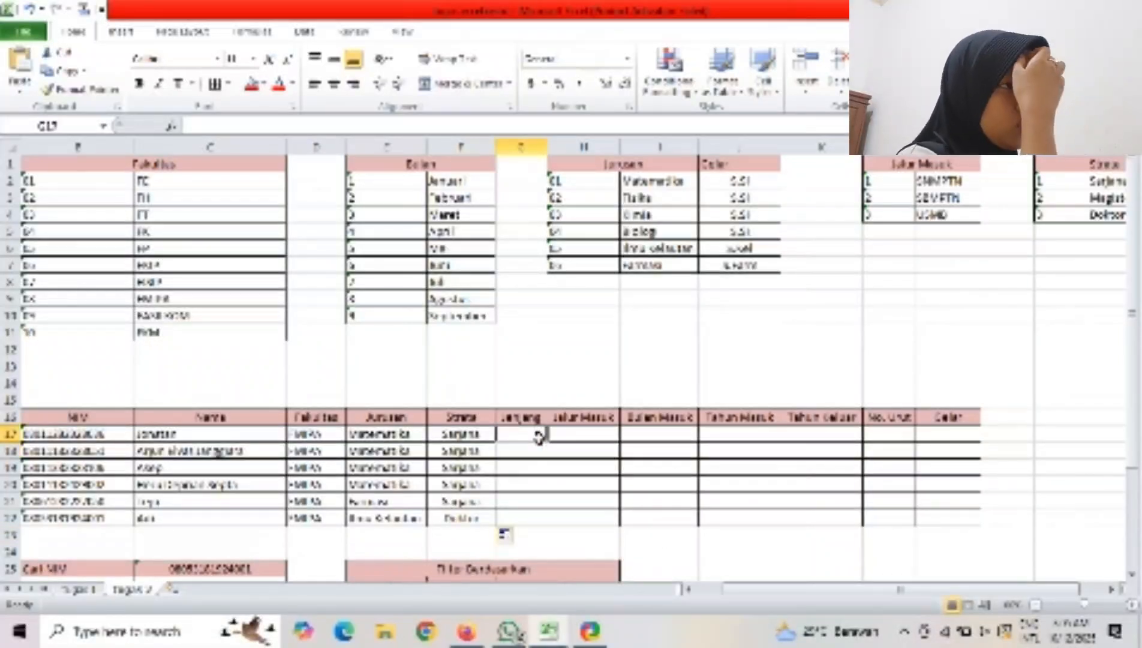
scroll(539, 436, left, 1)
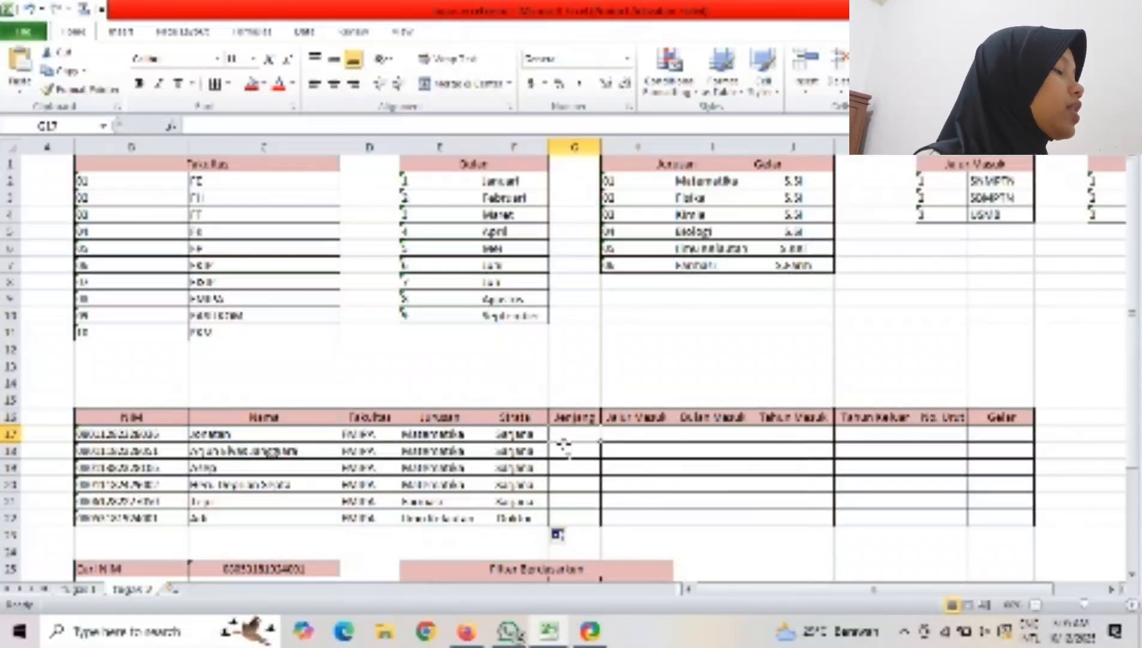
text(=)
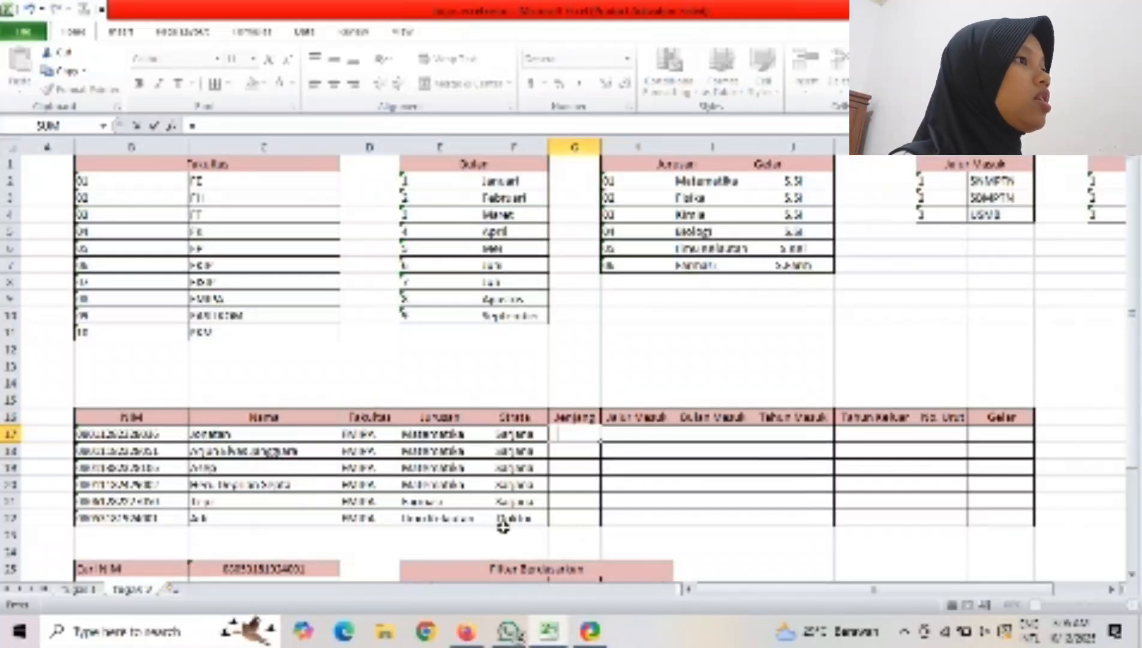
text(mid)
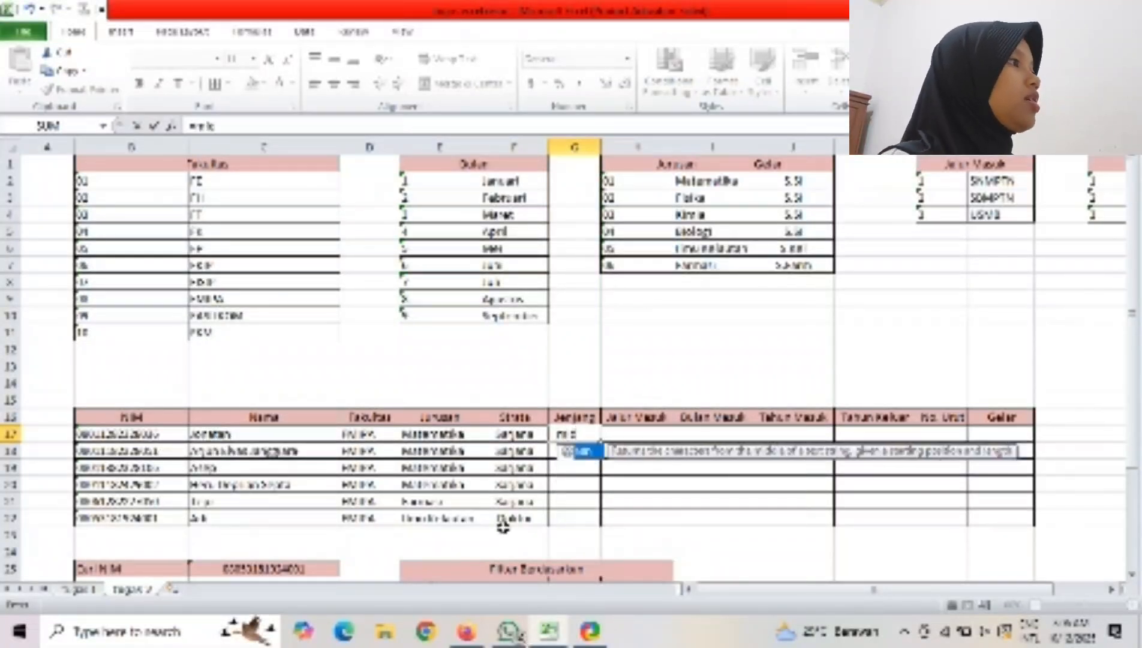
text(()
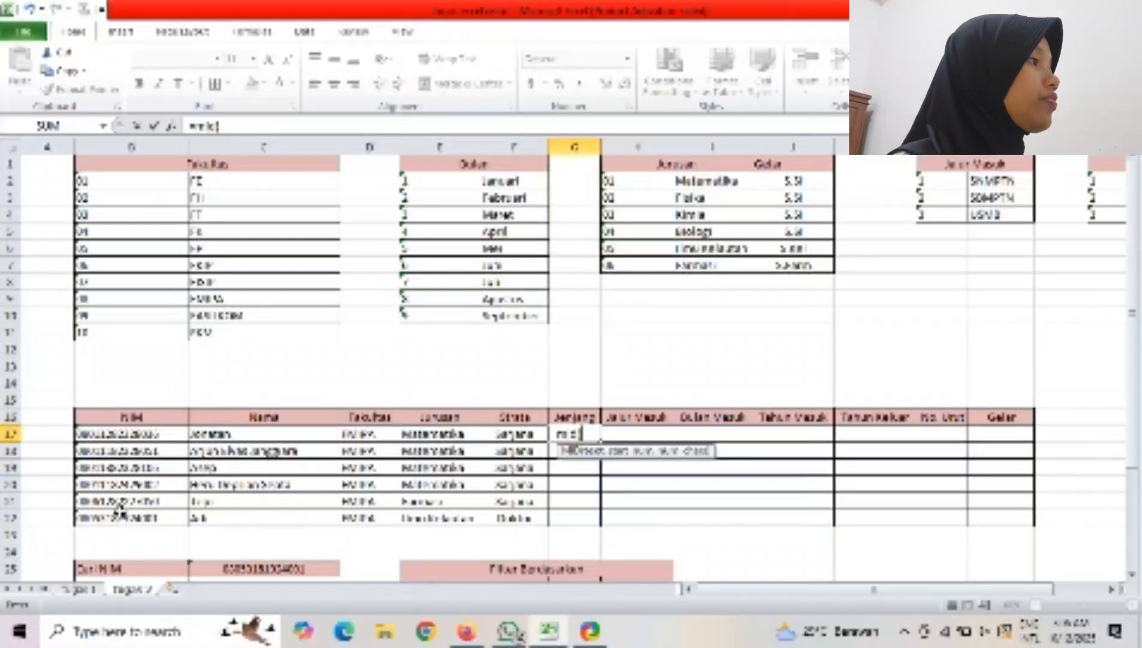
click(123, 434)
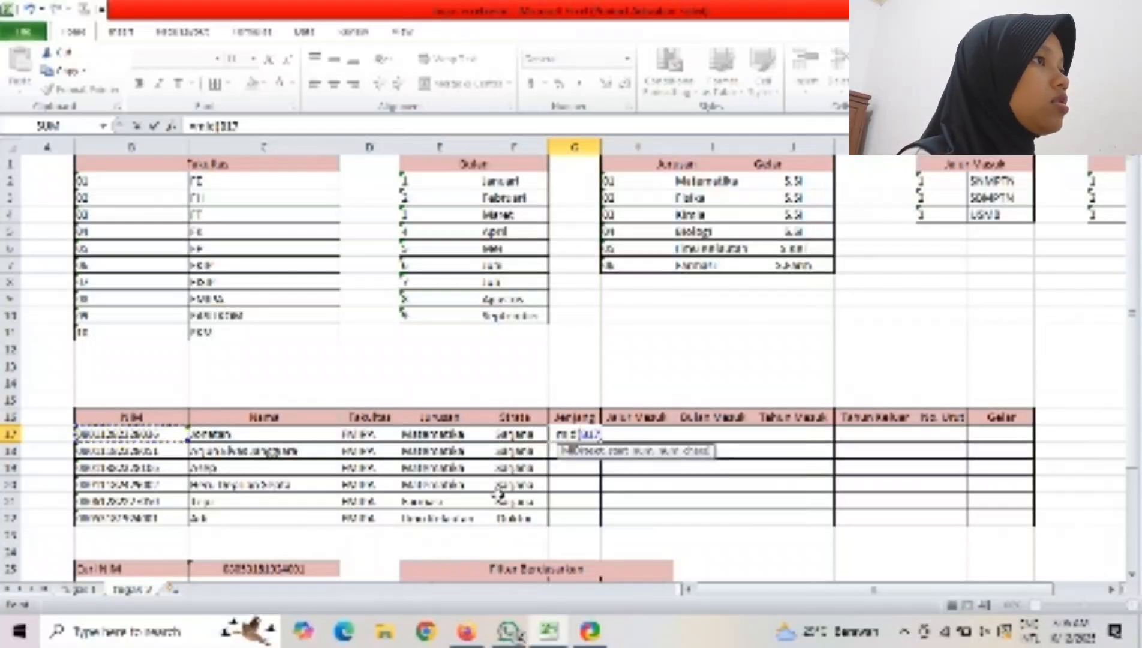
text(,)
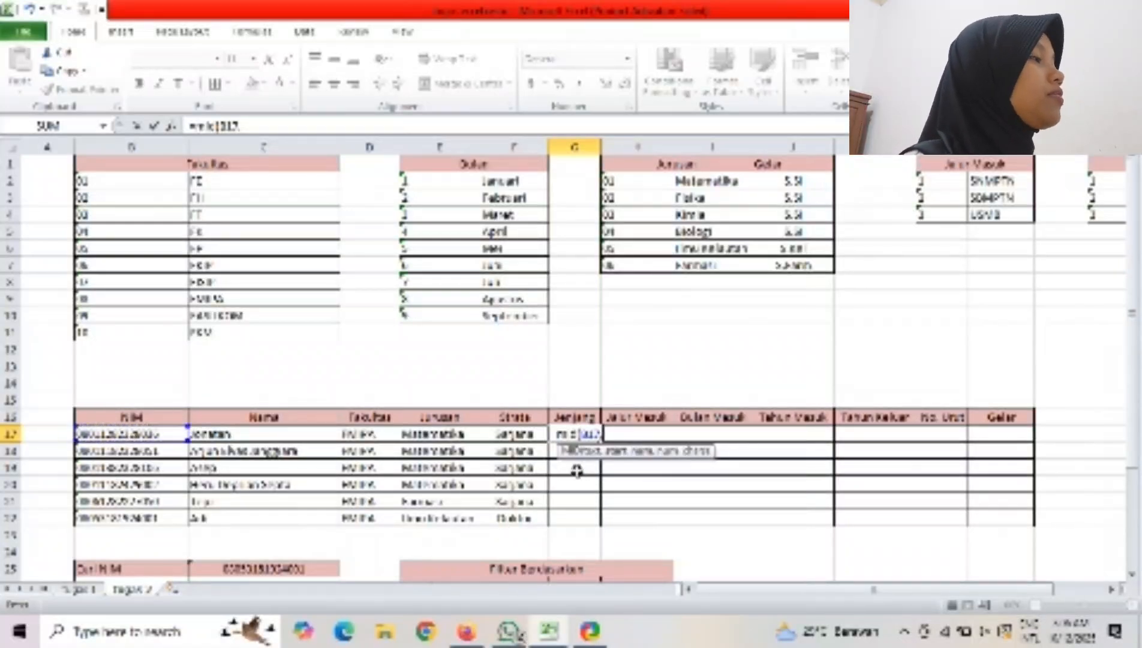
text(5)
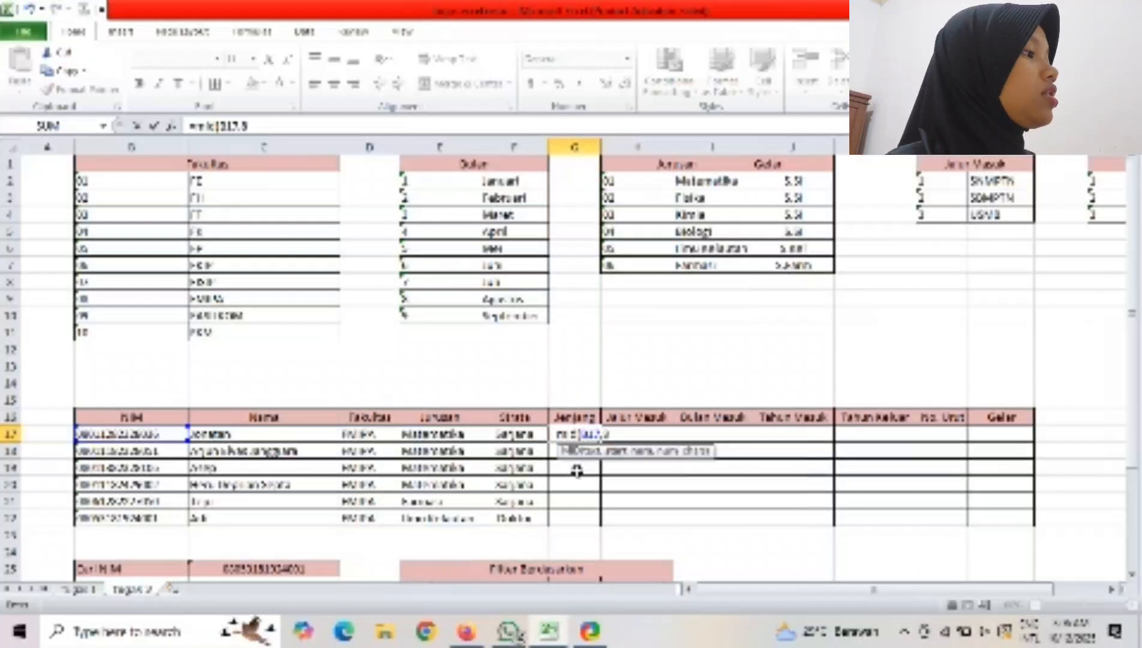
text(,2)
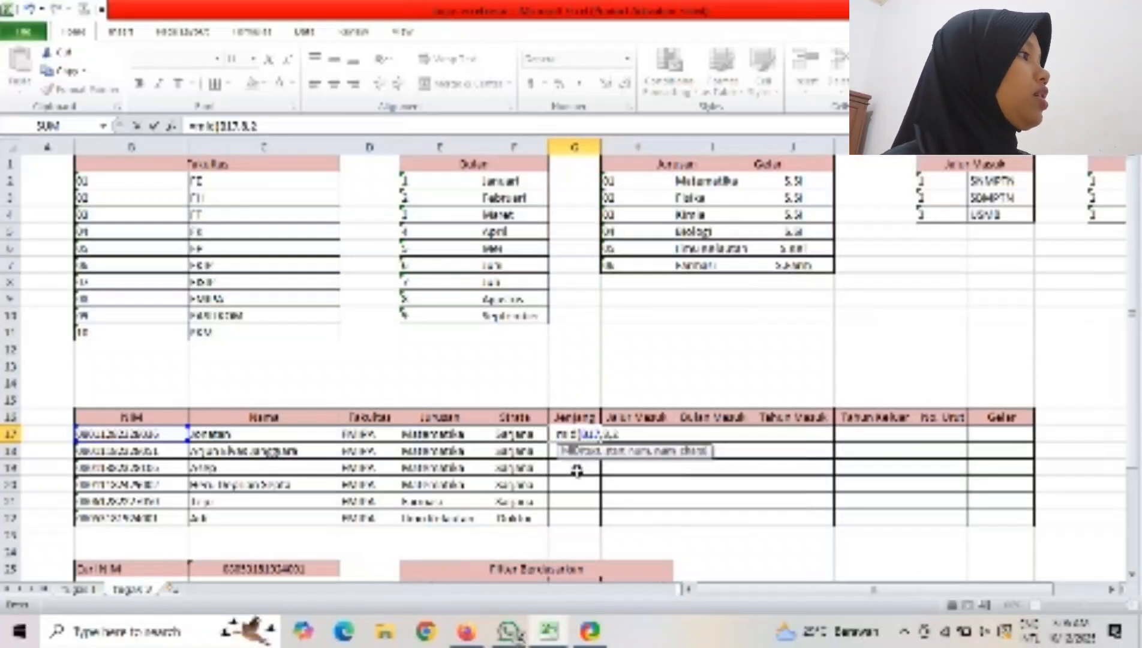
text())
key(Return)
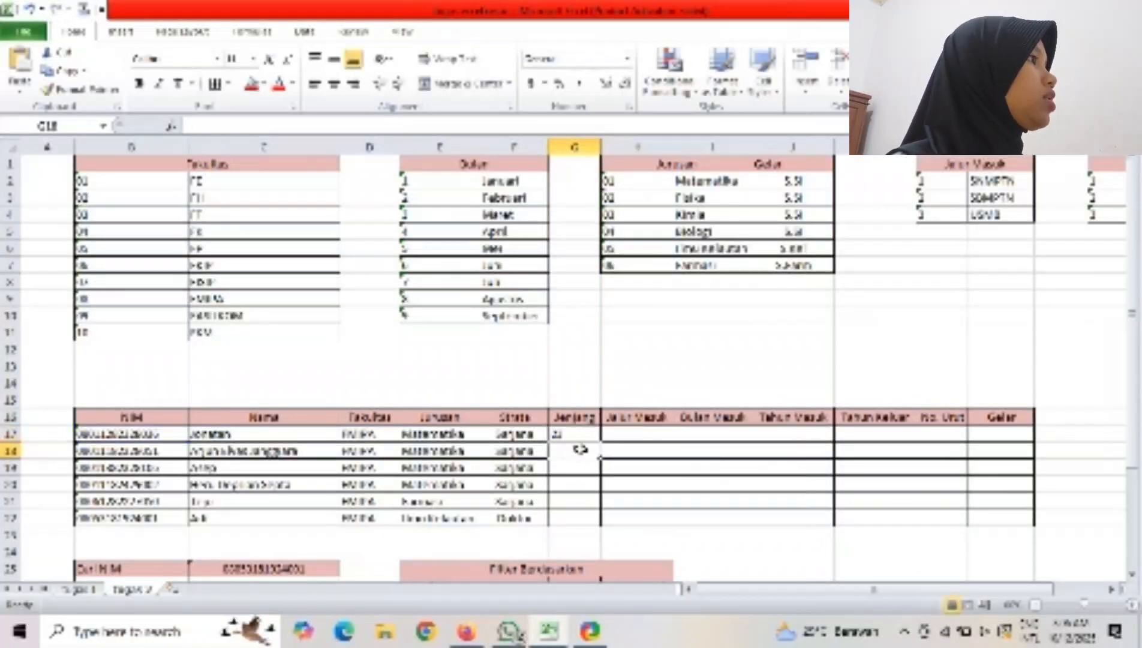
Fill G17's two-character Jenjang formula down to G22 for the remaining students.
click(584, 431)
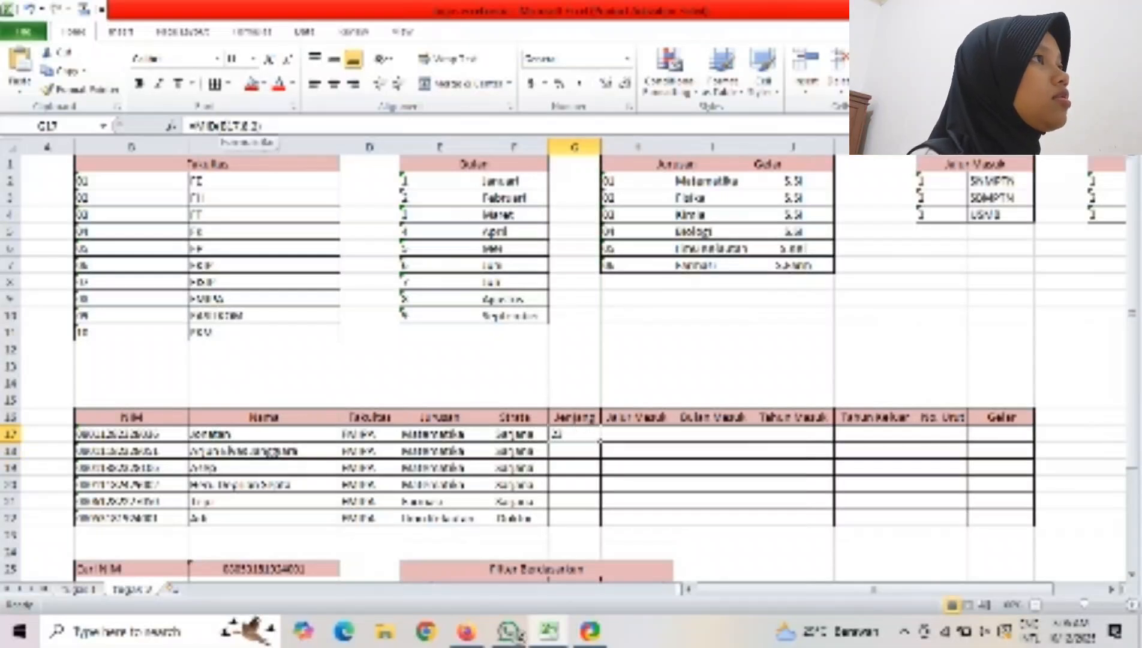
click(226, 125)
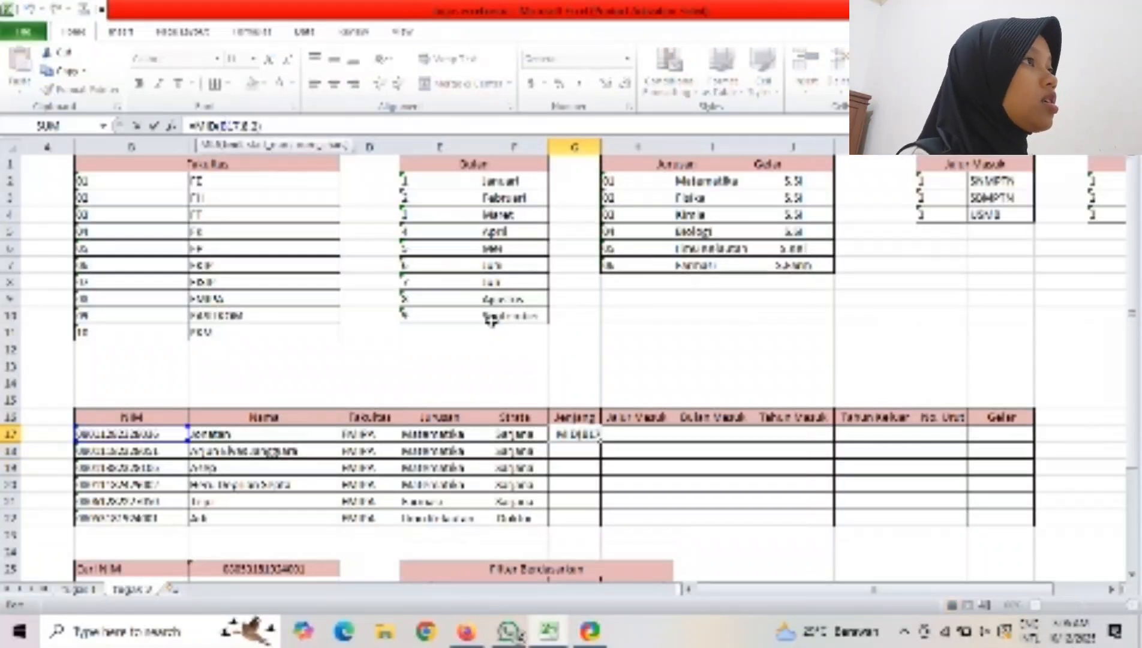
click(571, 396)
click(585, 433)
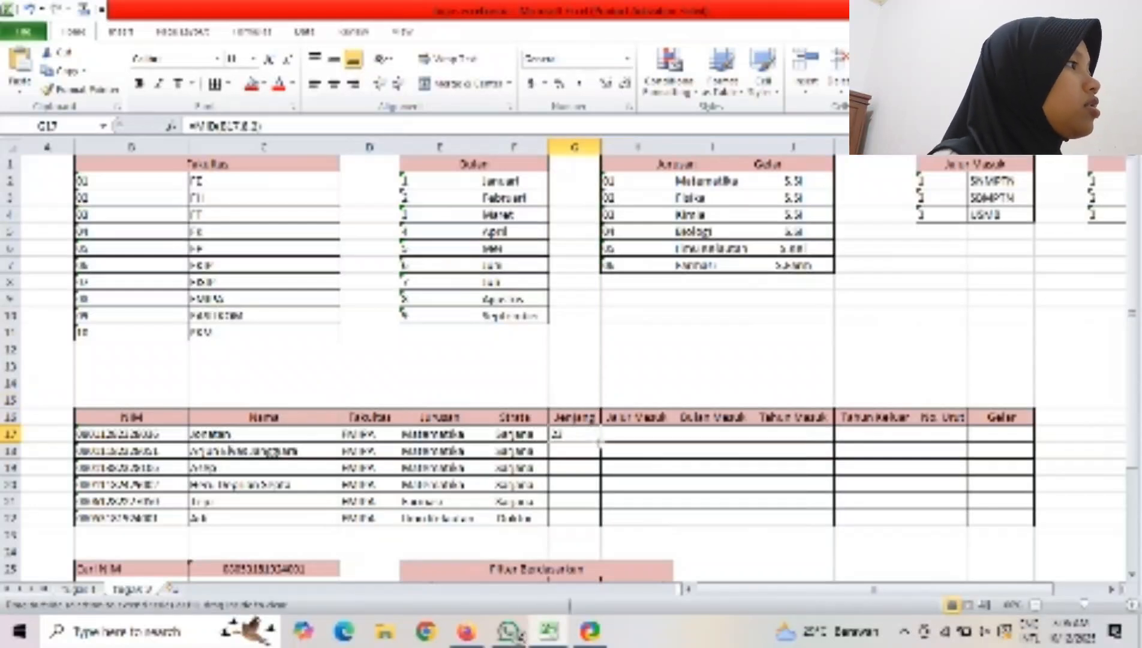
drag(598, 442, 602, 525)
click(595, 399)
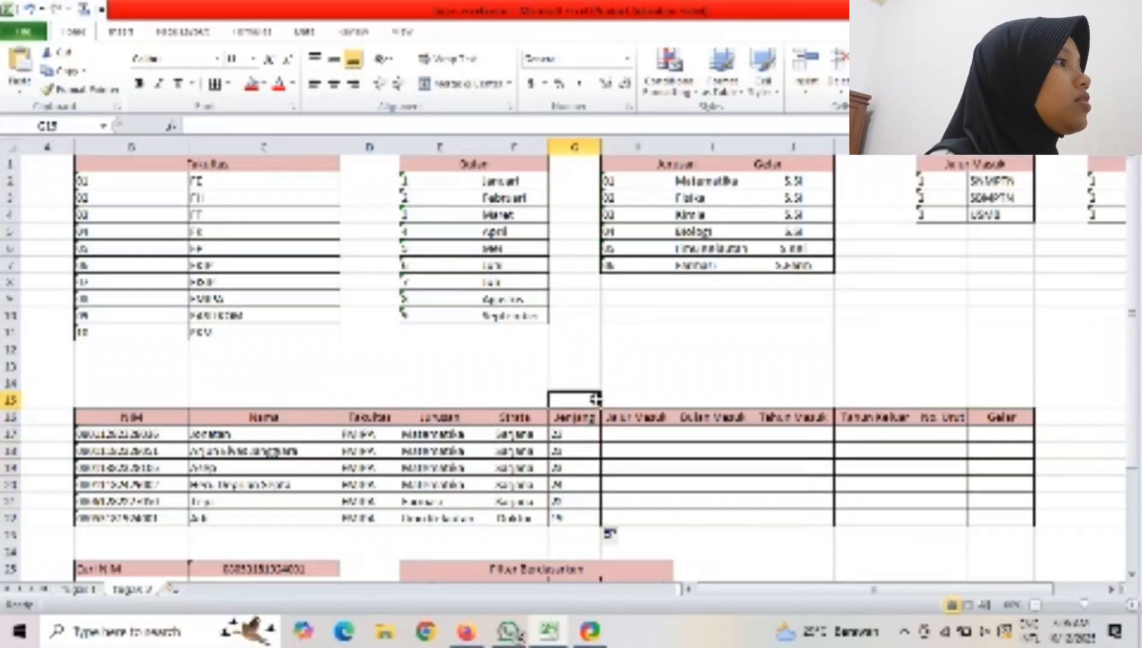
Set the number of characters in G17's MID formula to 4 and refill the Jenjang column down to G22.
click(592, 436)
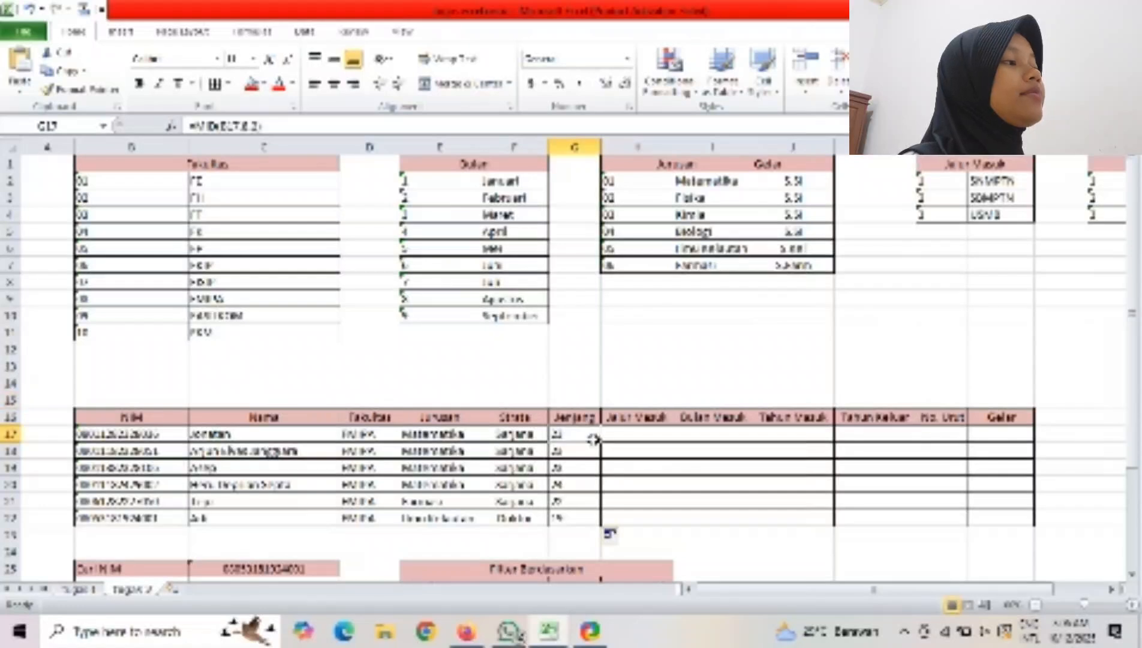
click(255, 124)
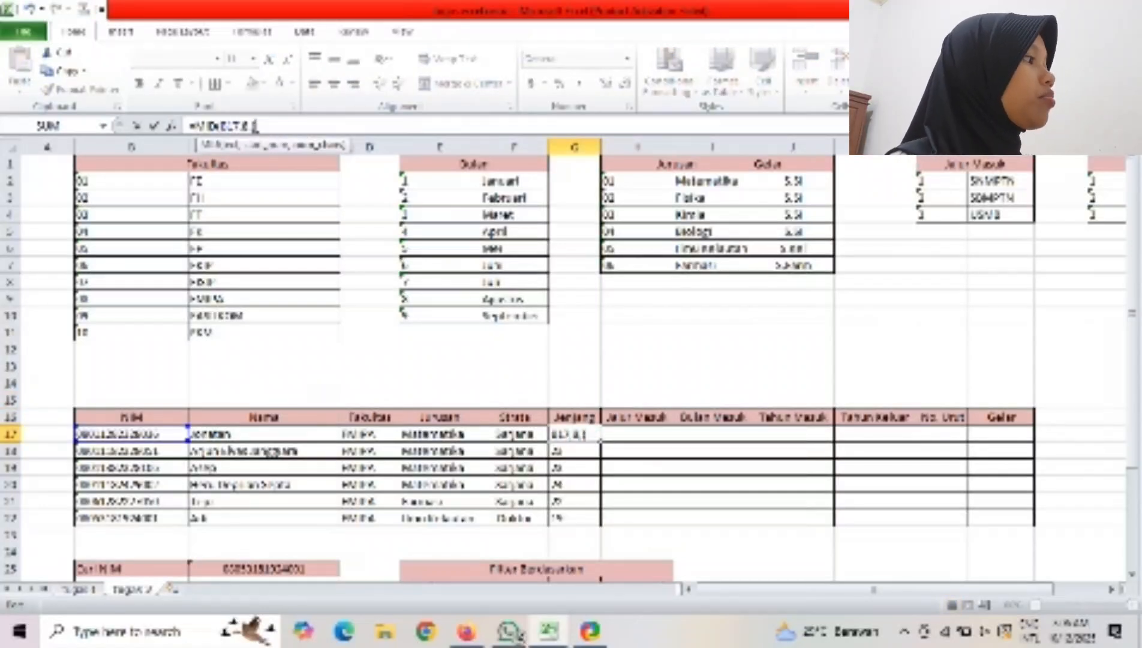
text(4)
key(Return)
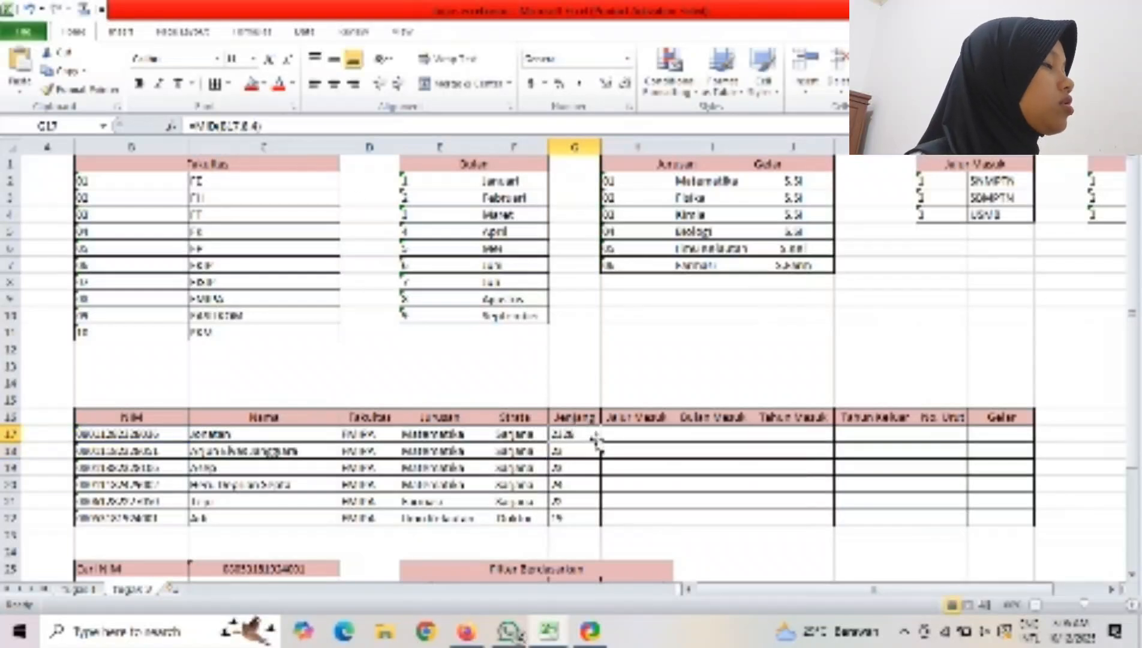
double_click(599, 441)
click(615, 400)
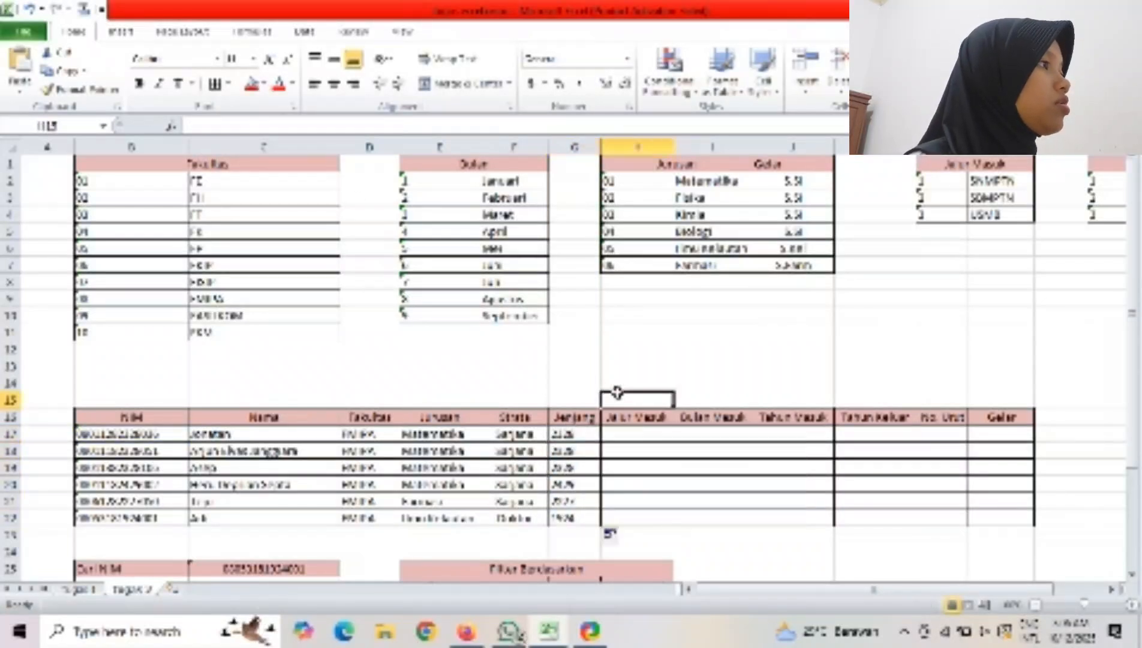
Start a VLOOKUP in H17, the first student's Jalur Masuk cell, with MID(B17,6,1) as the lookup value.
click(634, 440)
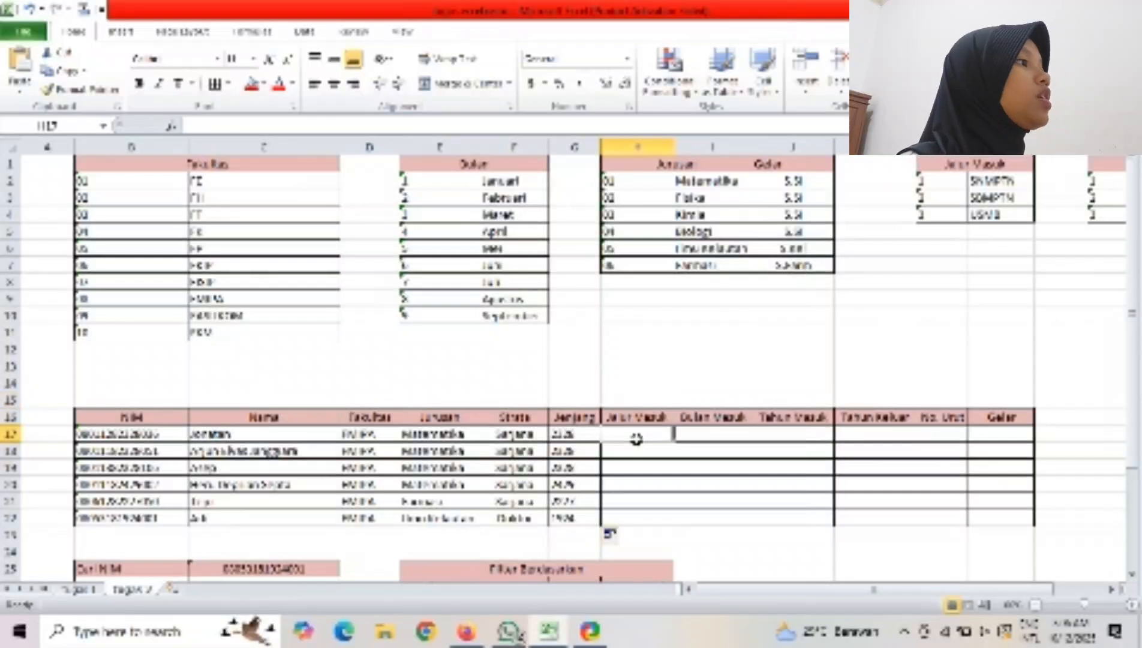
scroll(900, 307, right, 1)
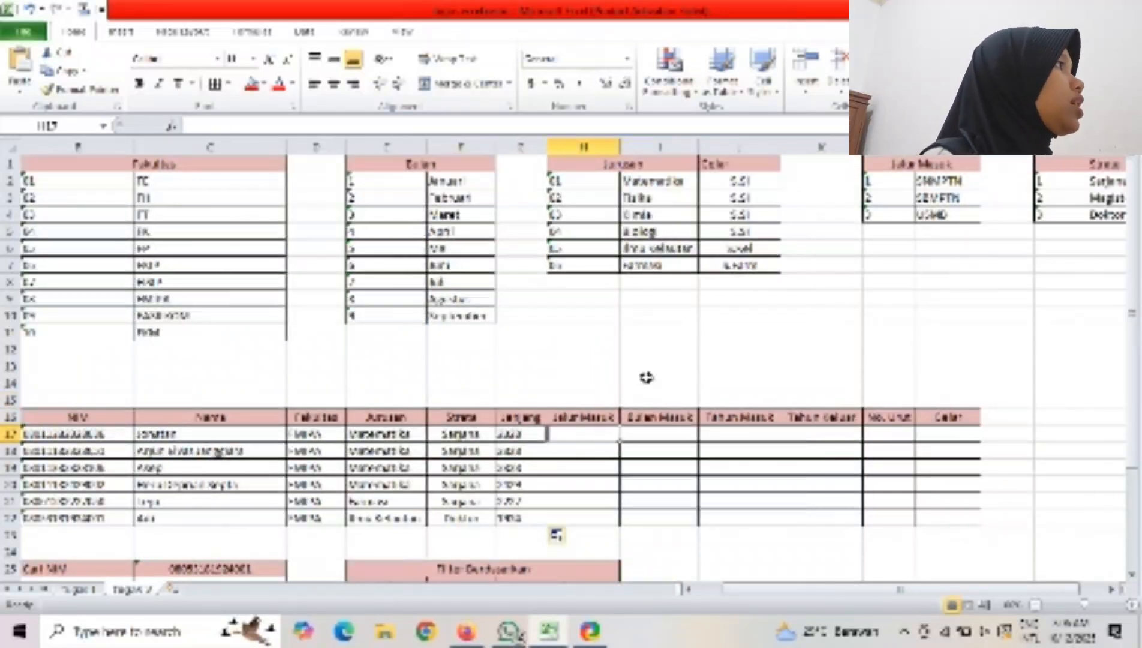
text(=vlookup)
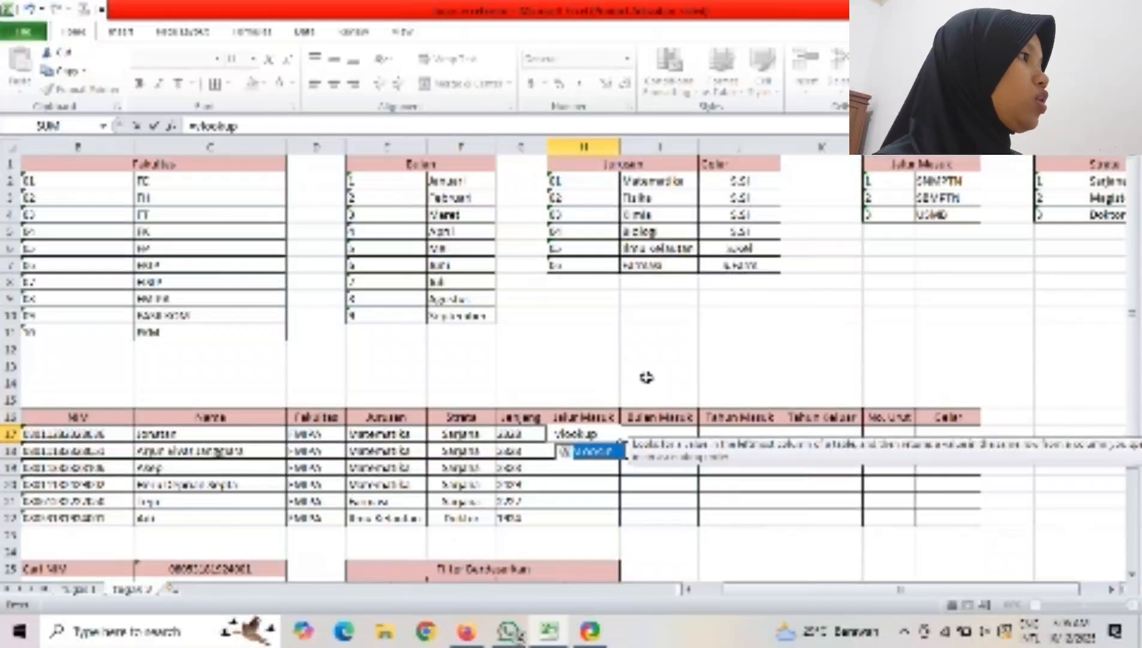
text(()
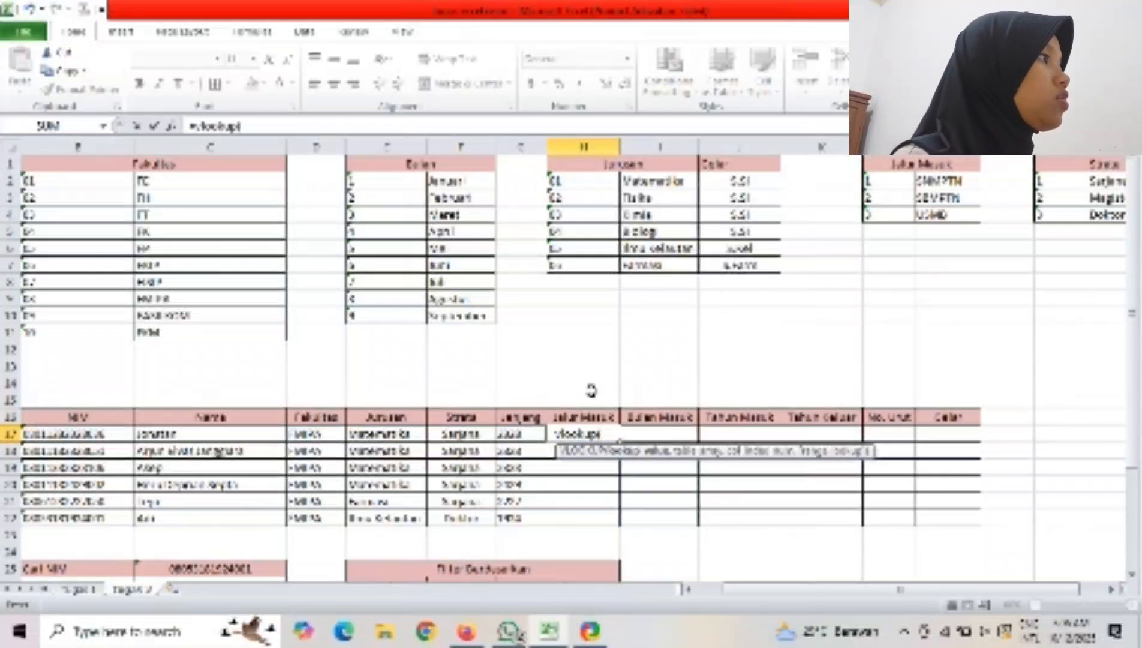
text(mid)
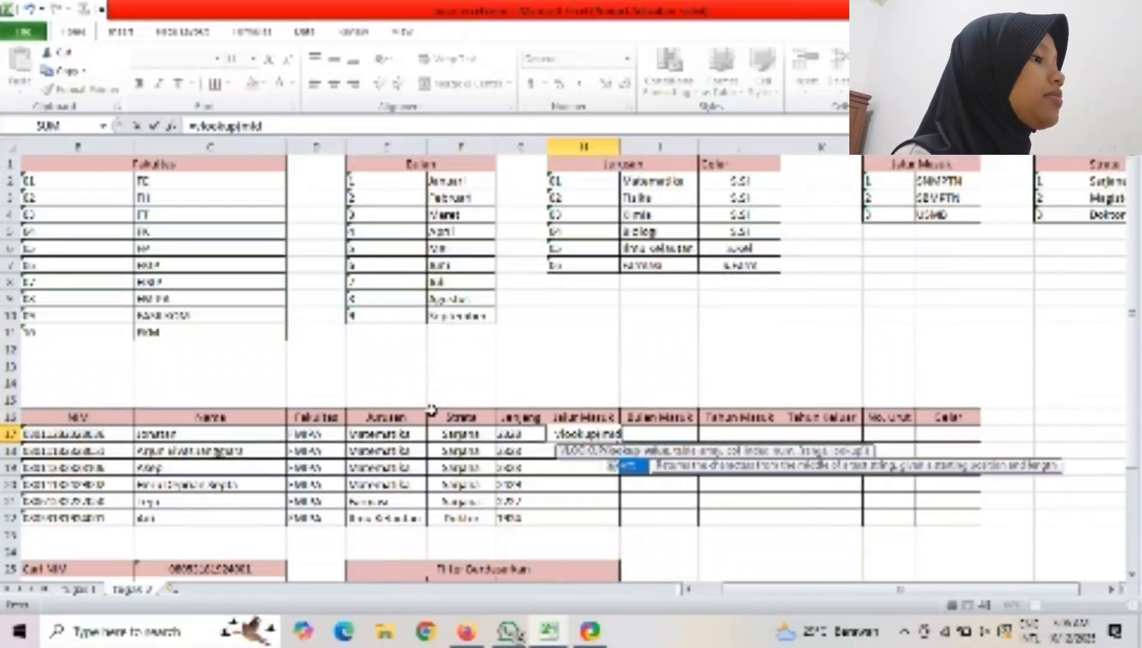
text(()
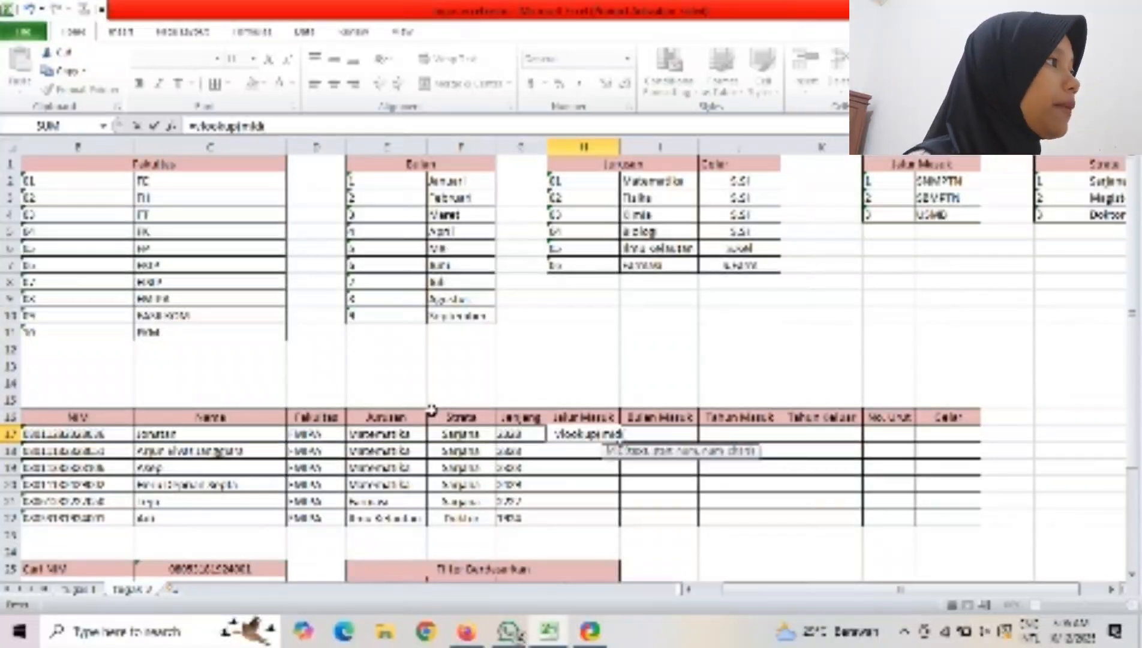
text($)
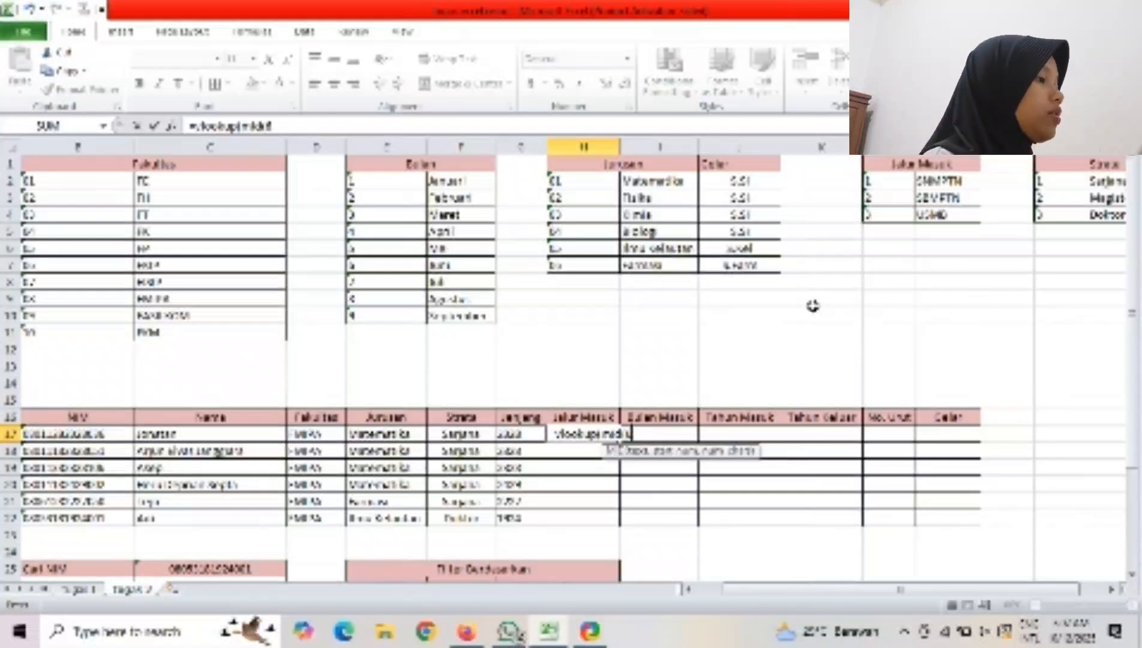
key(BackSpace)
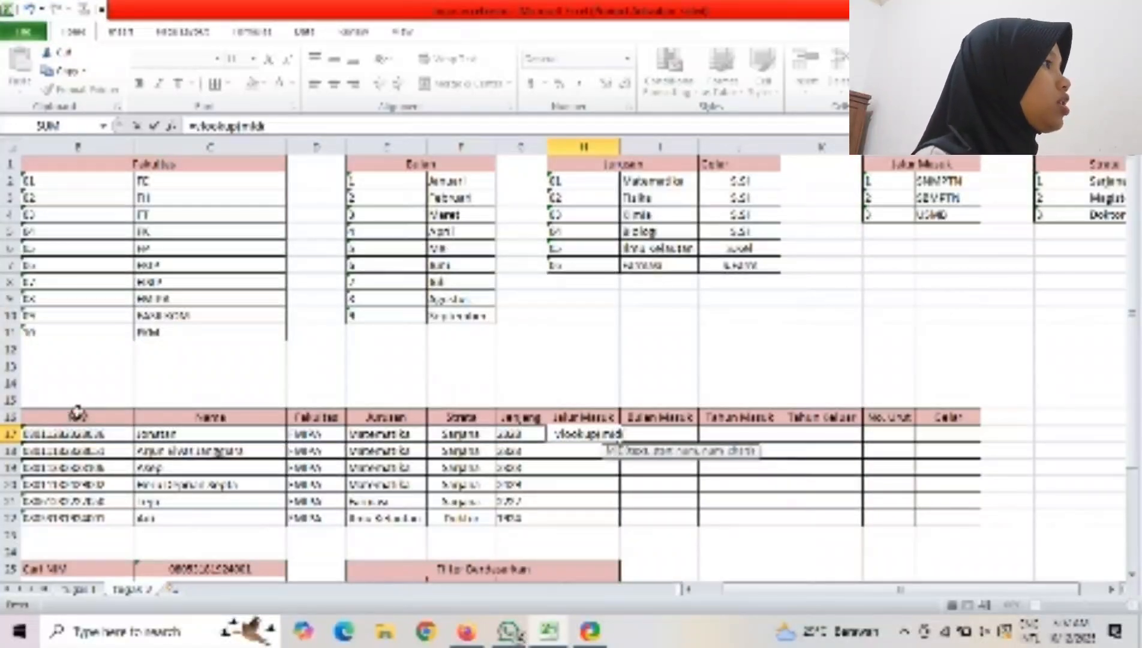
click(95, 430)
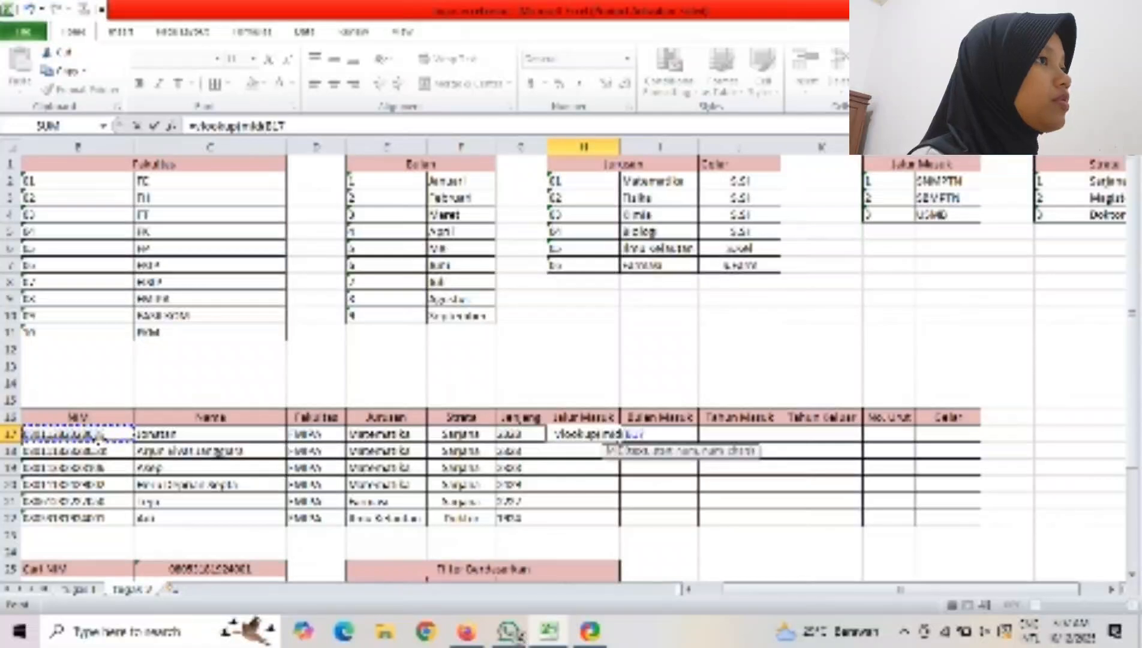
text(,4,2)
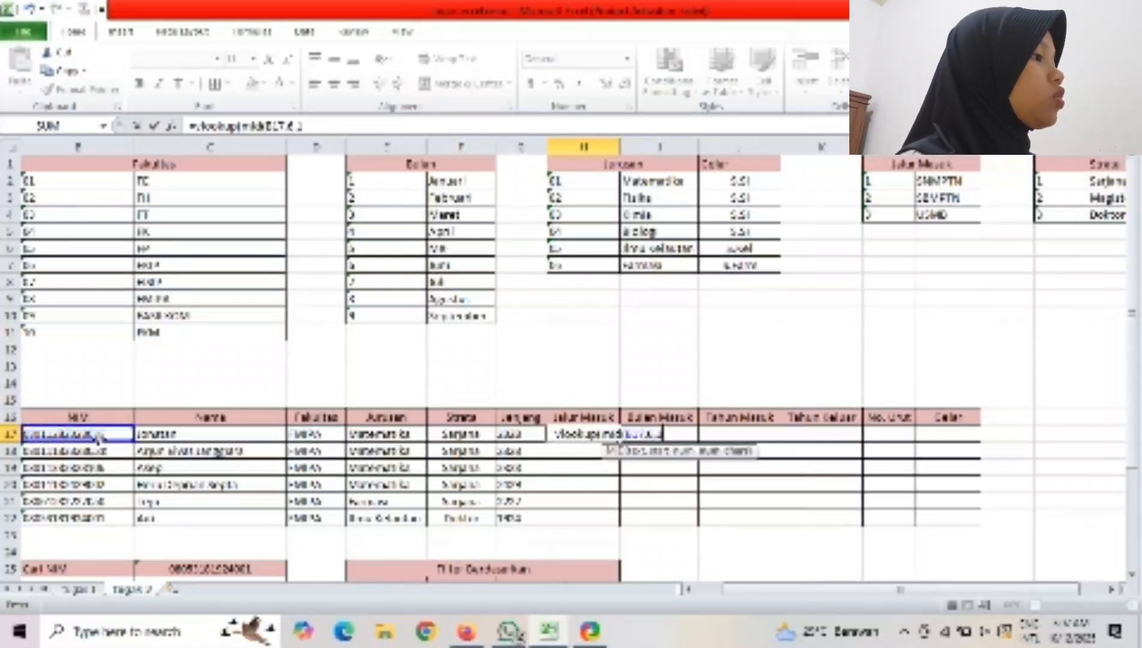
text())
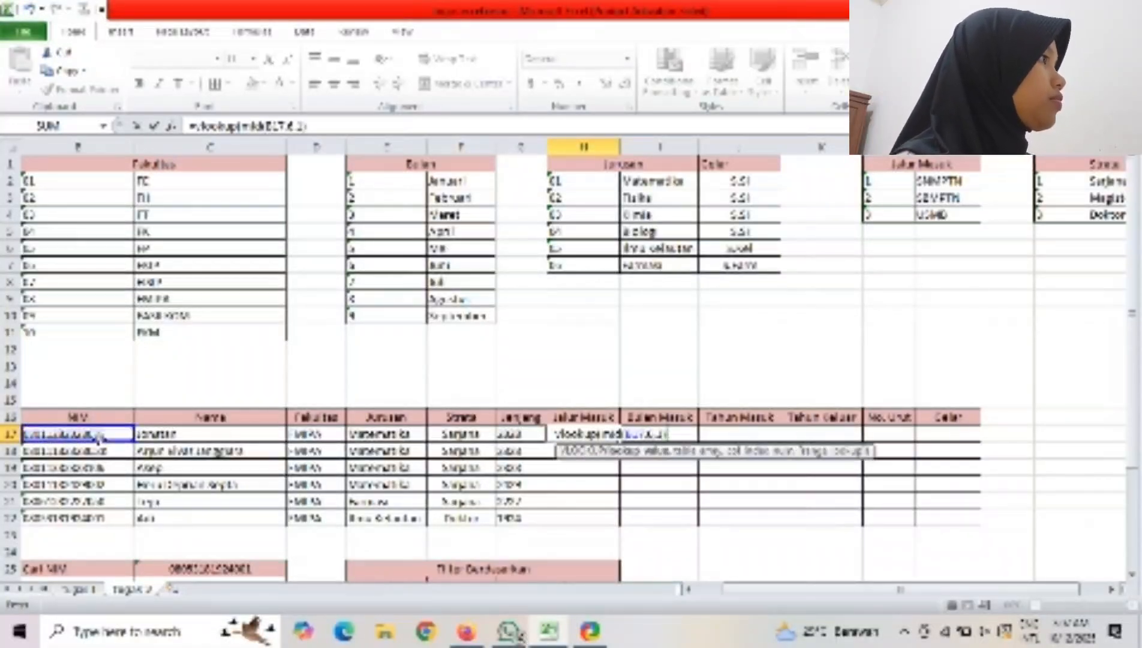
text(,)
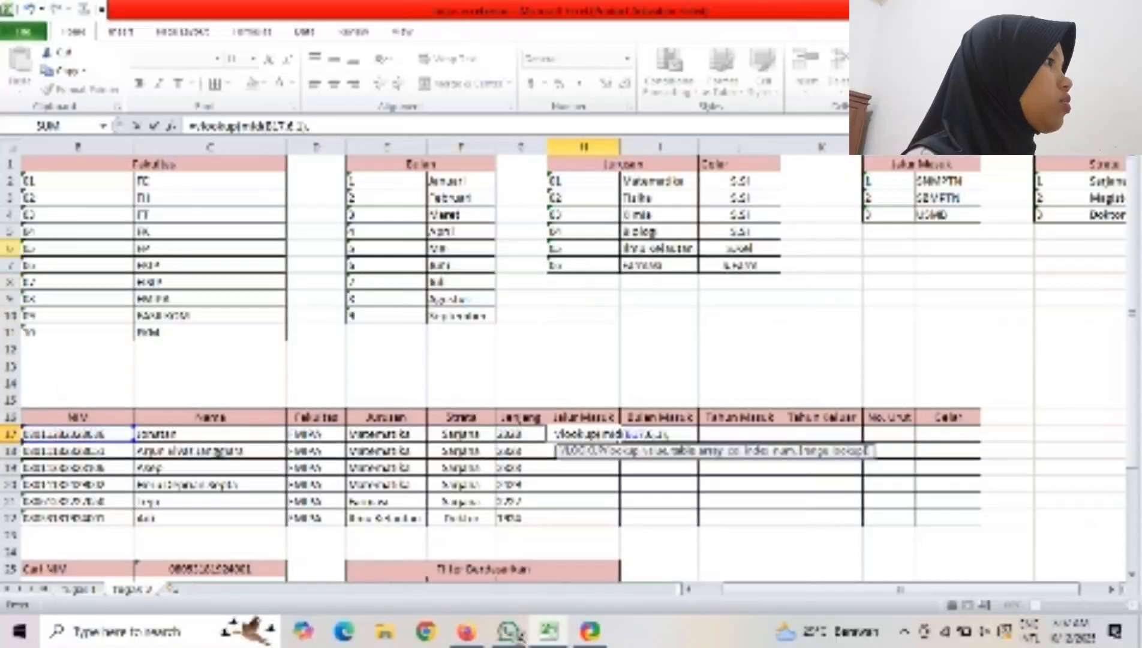
Complete H17's VLOOKUP arguments with the Jalur Masuk table L2:M4, column index 2 and exact match 0.
drag(886, 187, 929, 215)
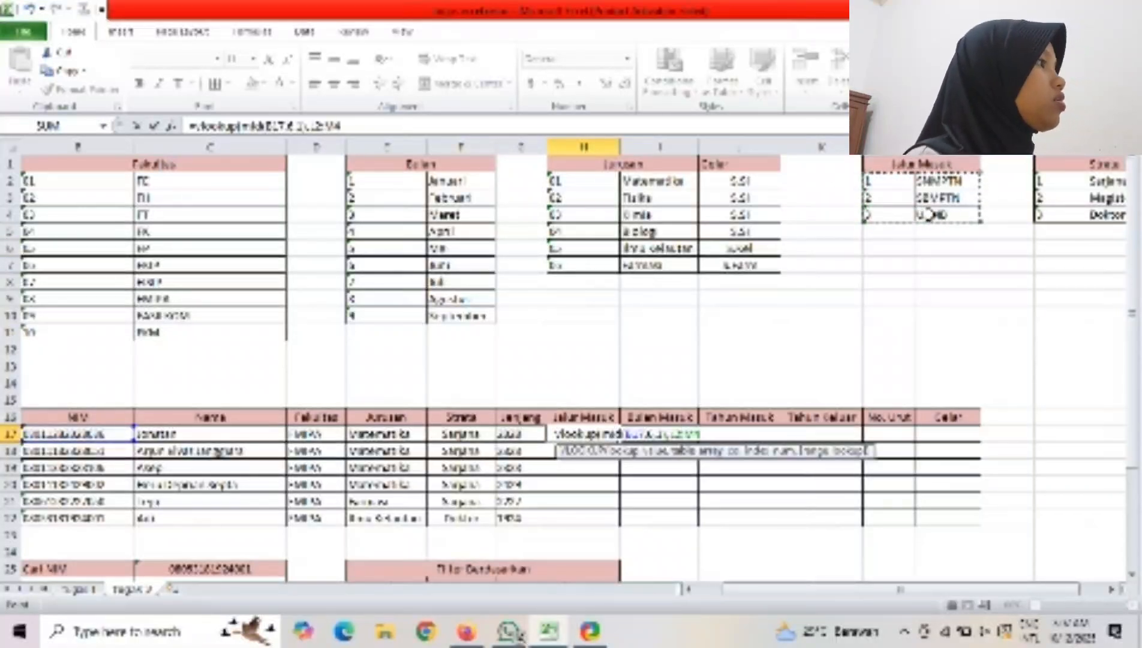
text(,)
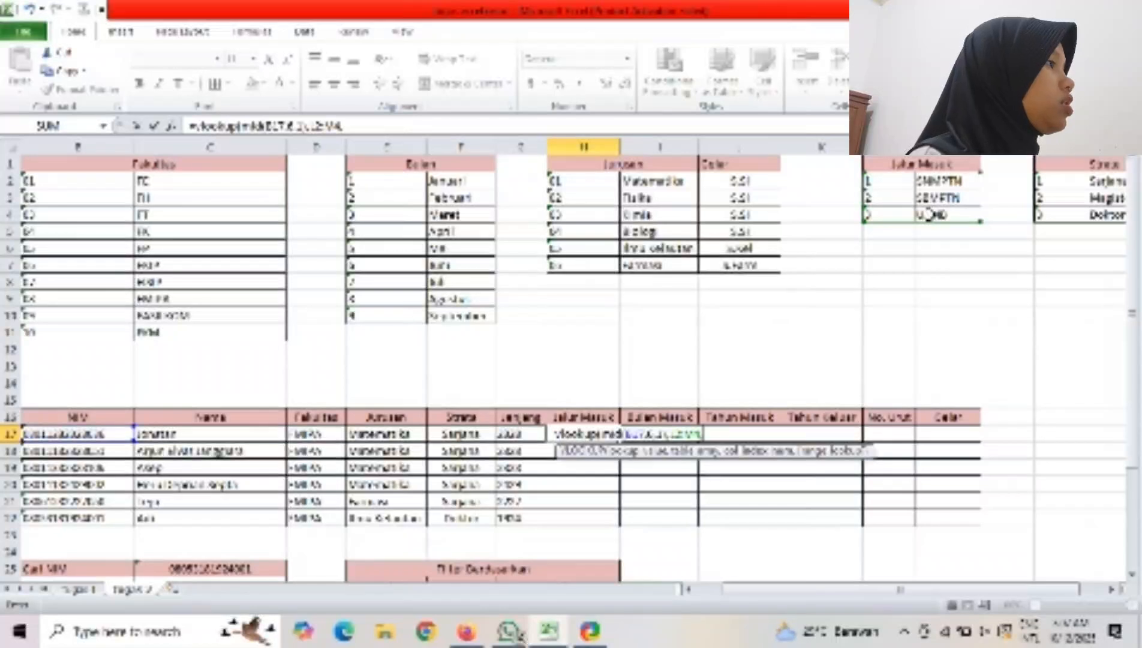
text(2)
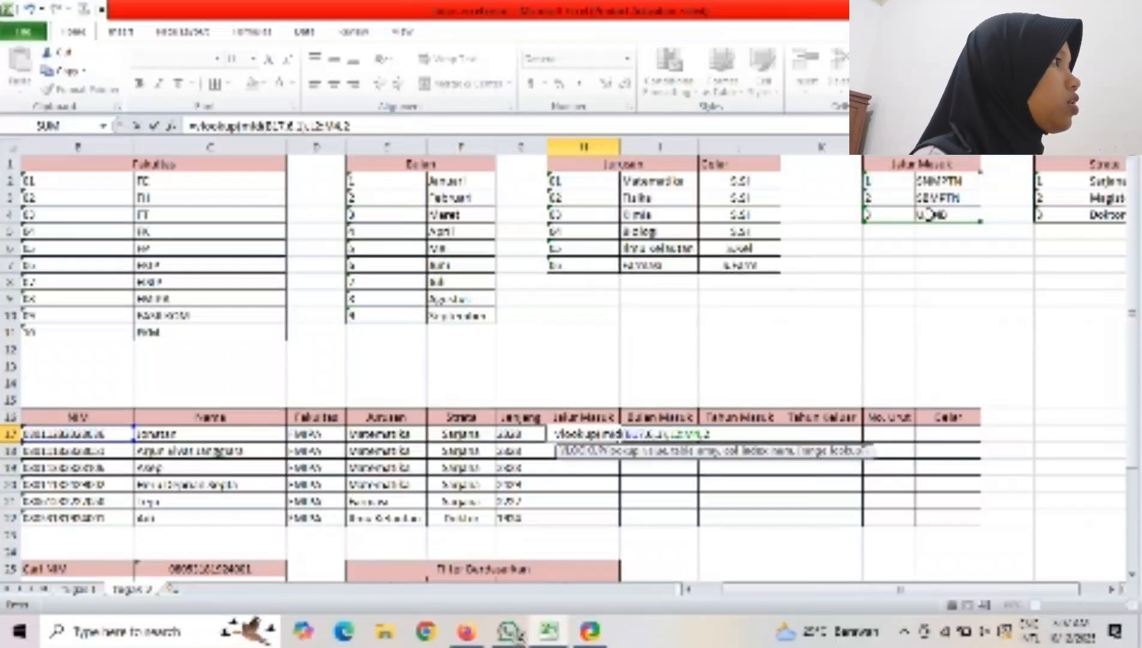
text(,0))
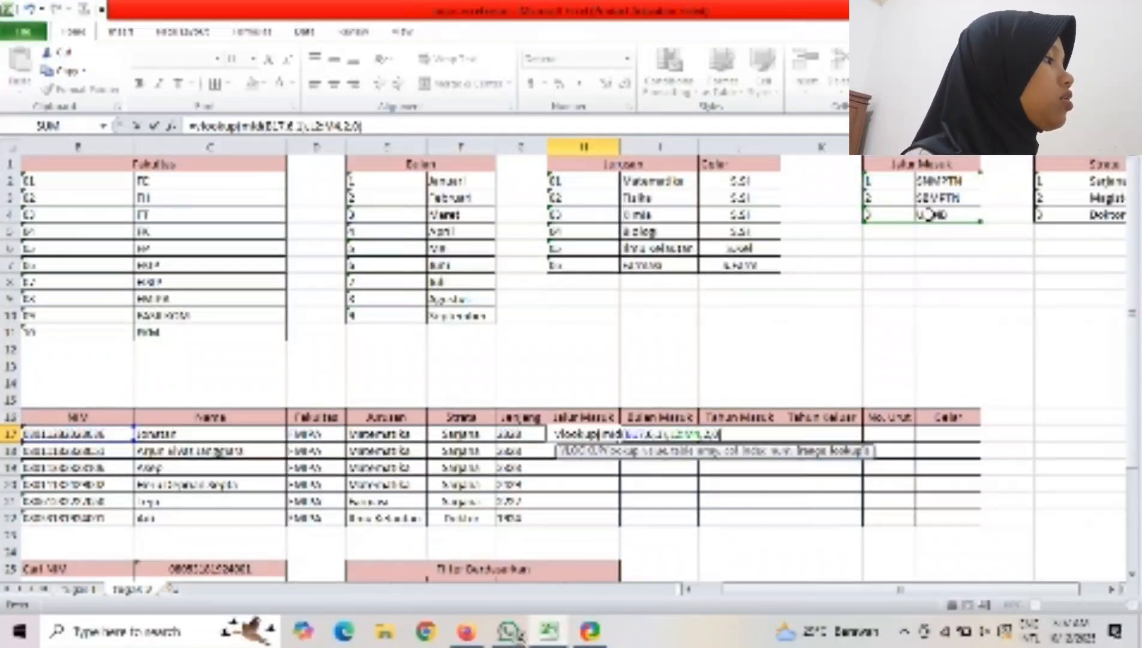
Lock H17's lookup range as $L$2:$M$4, enter the formula and fill it down to H22.
click(672, 433)
key(F4)
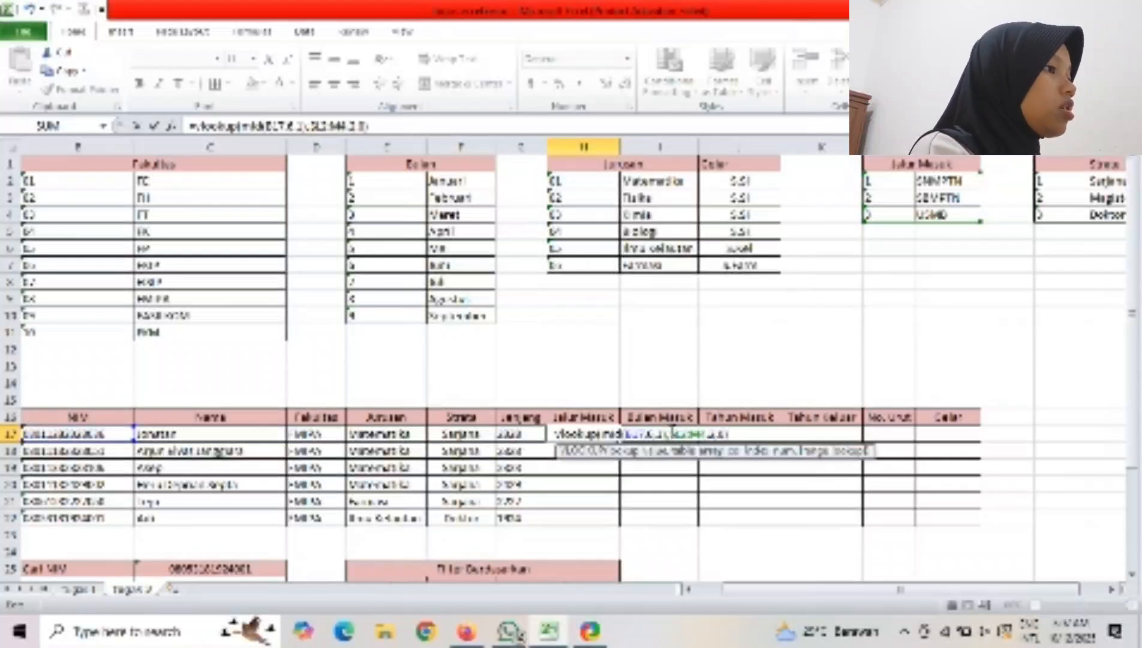
key(F4)
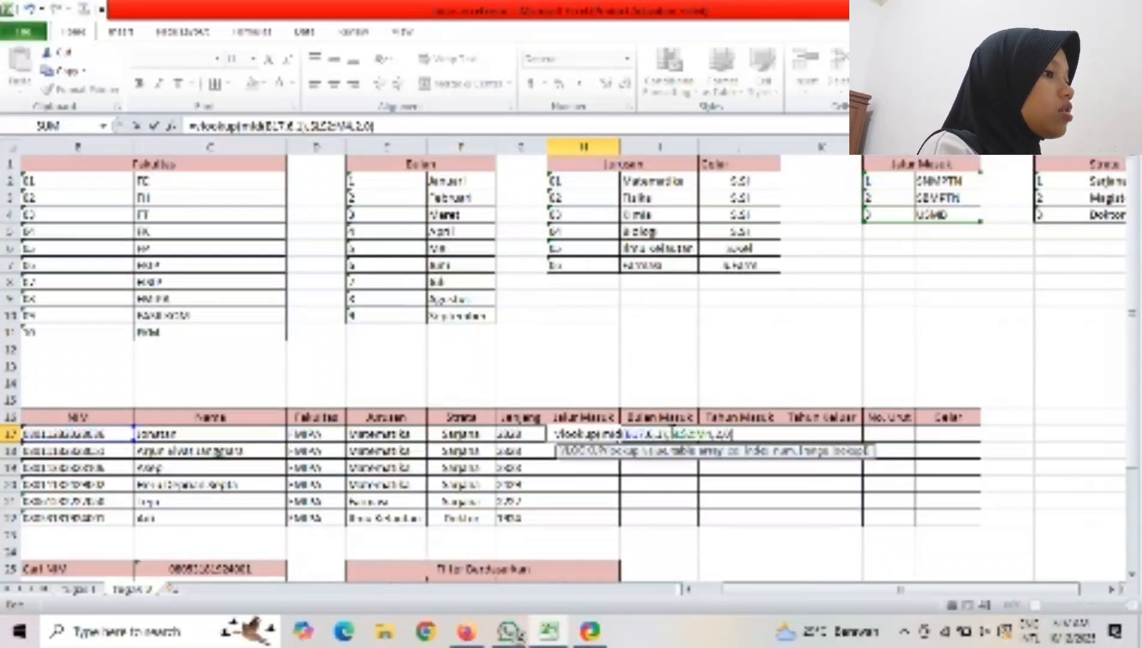
key(F4)
text($M$)
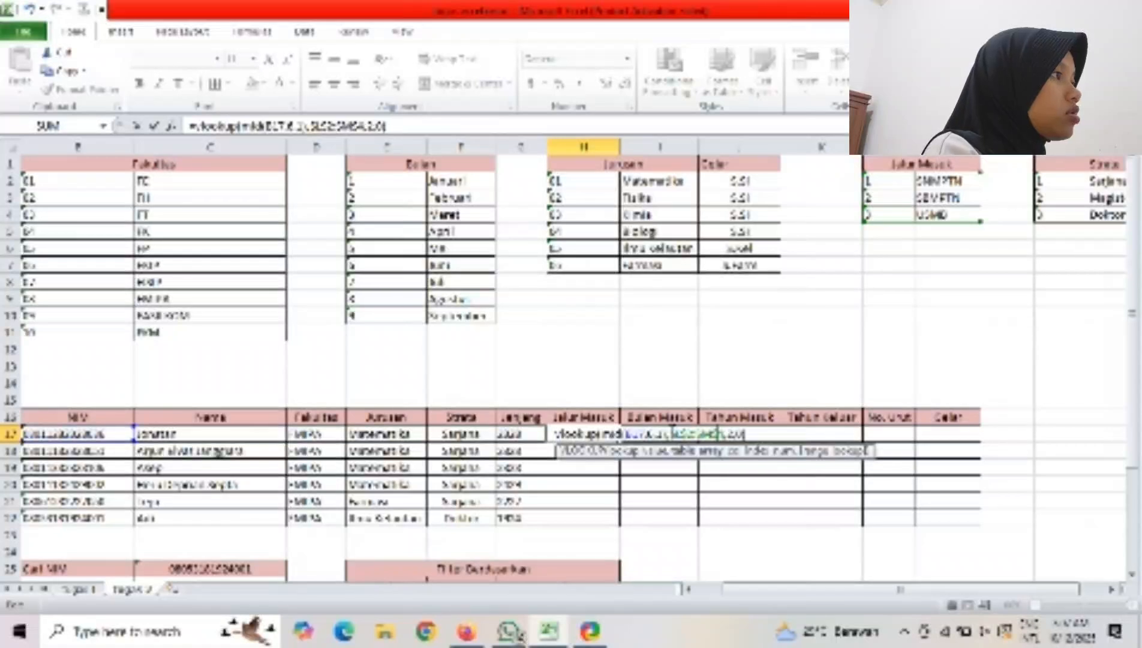
key(Return)
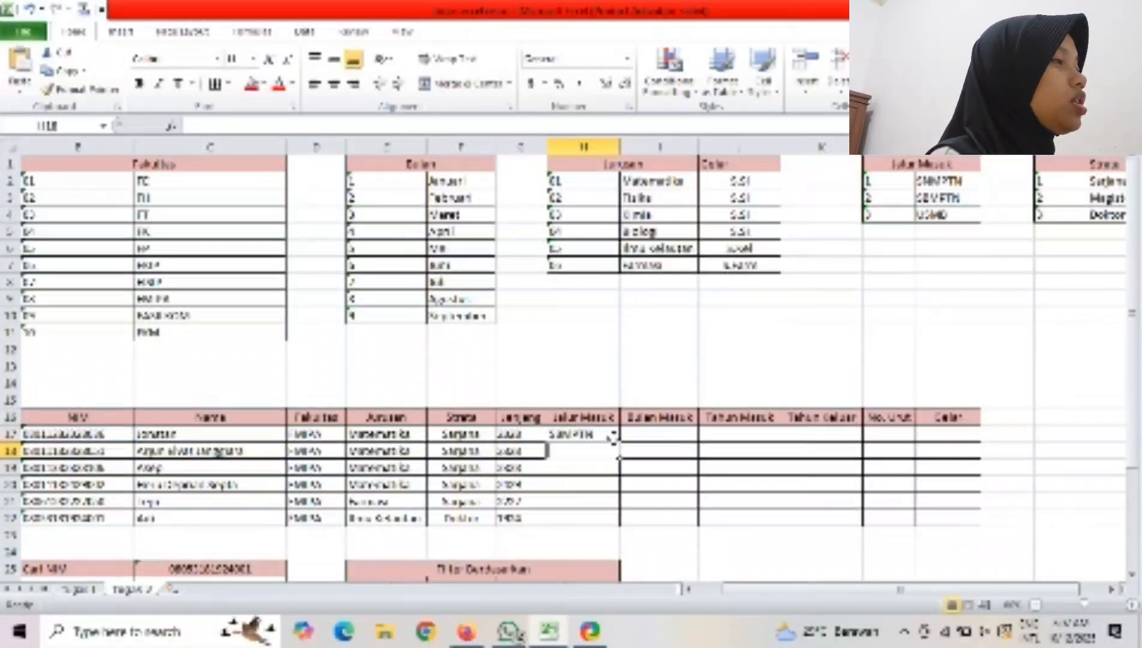
click(613, 436)
double_click(618, 440)
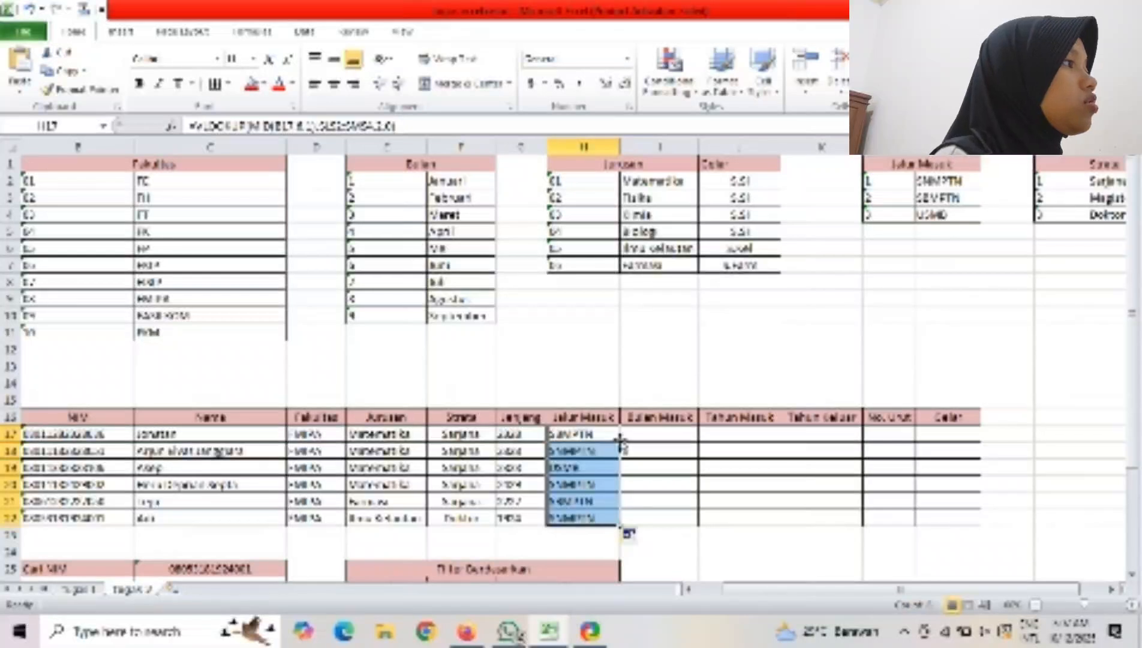
Start a VLOOKUP in I17, the first student's Bulan Masuk cell, with MID(B17,7,1) as the lookup value.
click(648, 433)
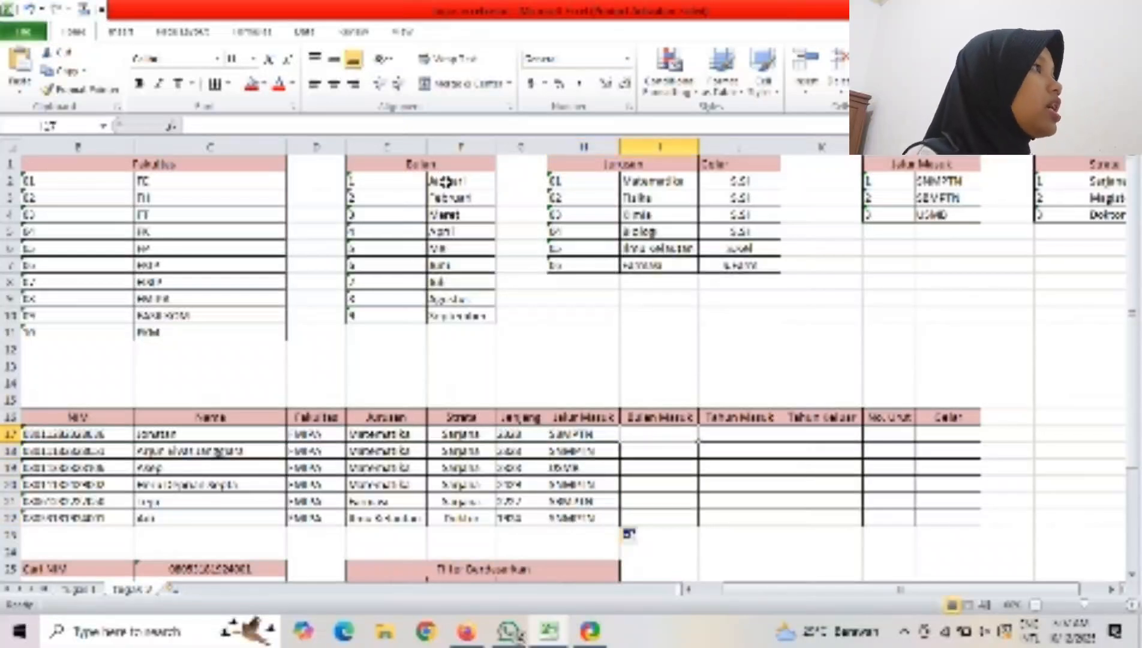
text(=)
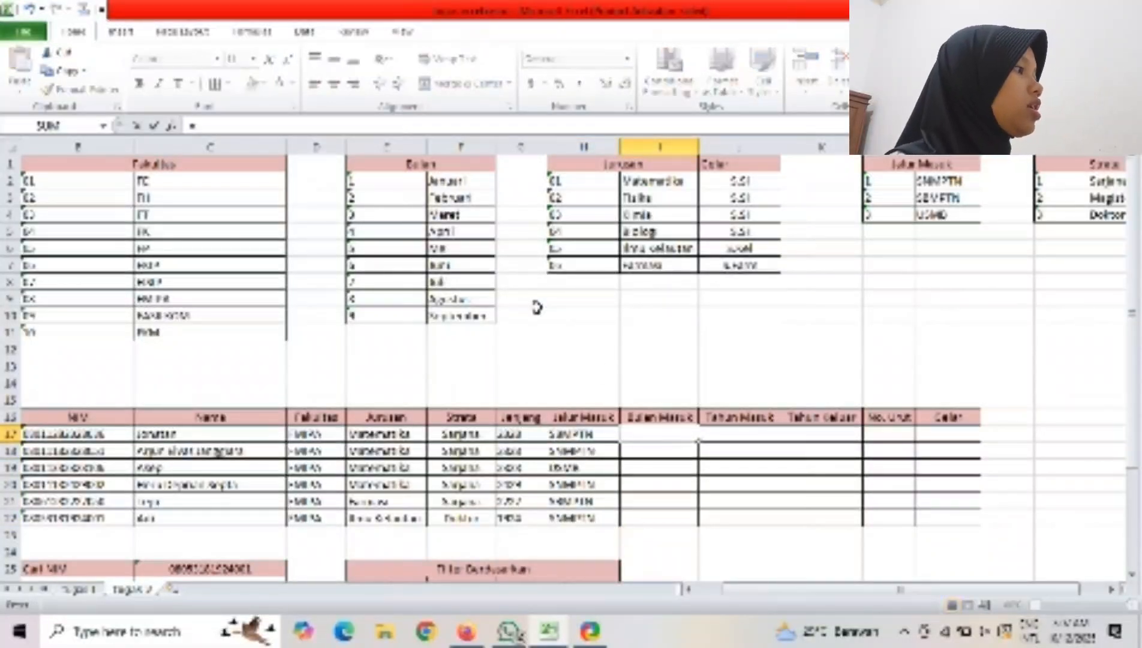
text(vlookup)
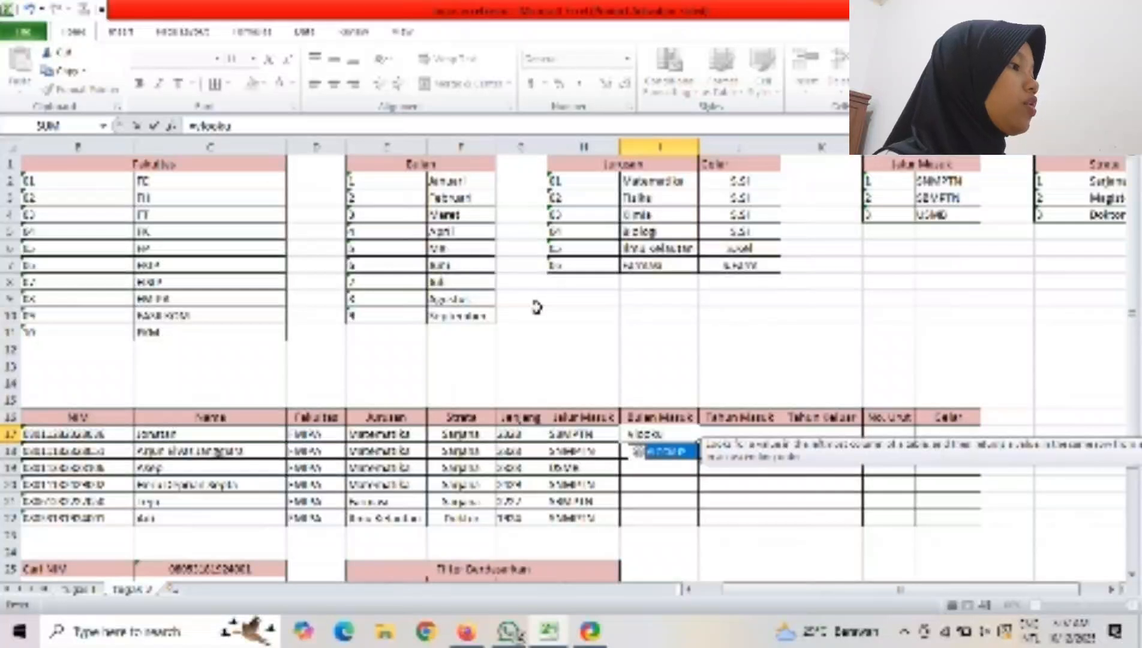
text(()
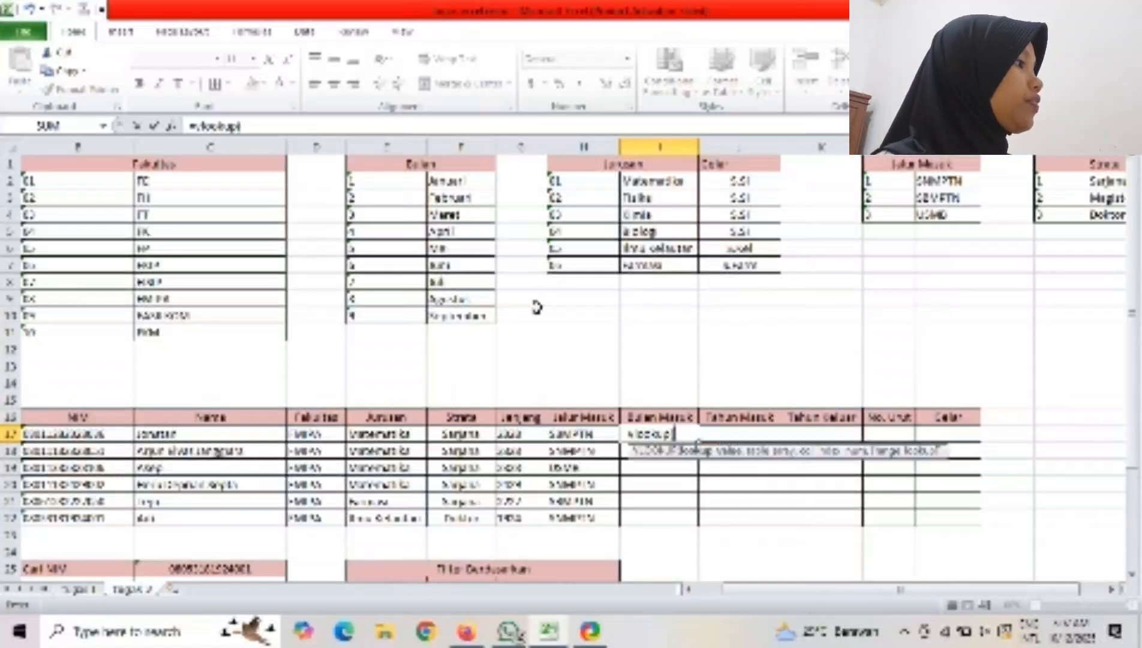
text(mkd)
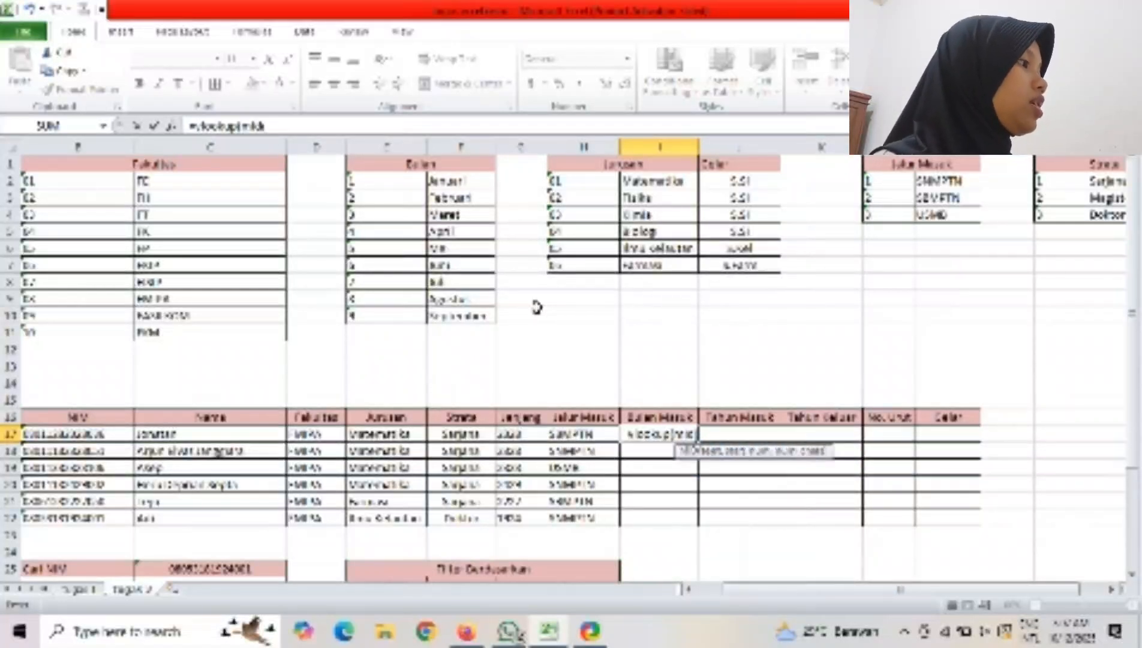
click(84, 434)
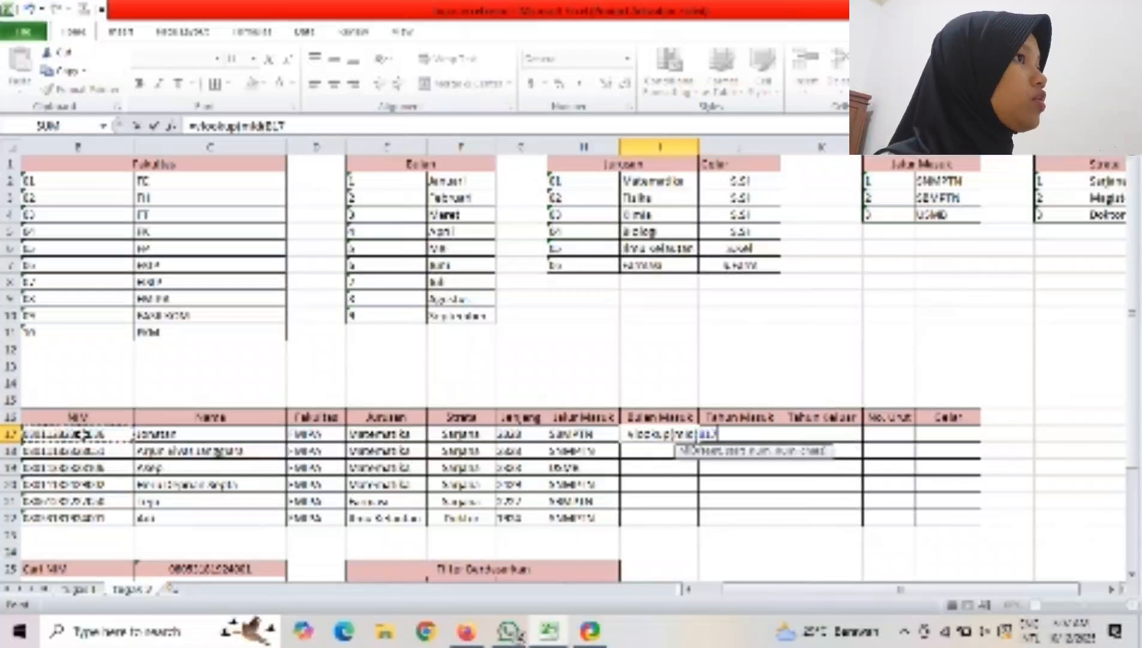
text(,)
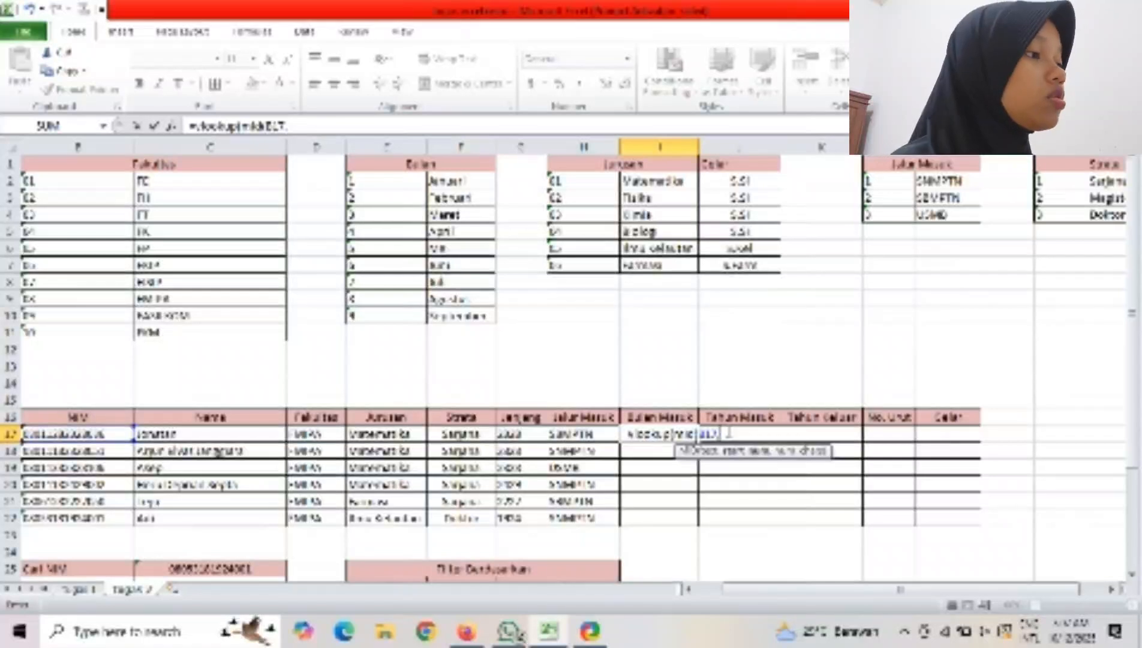
text(7)
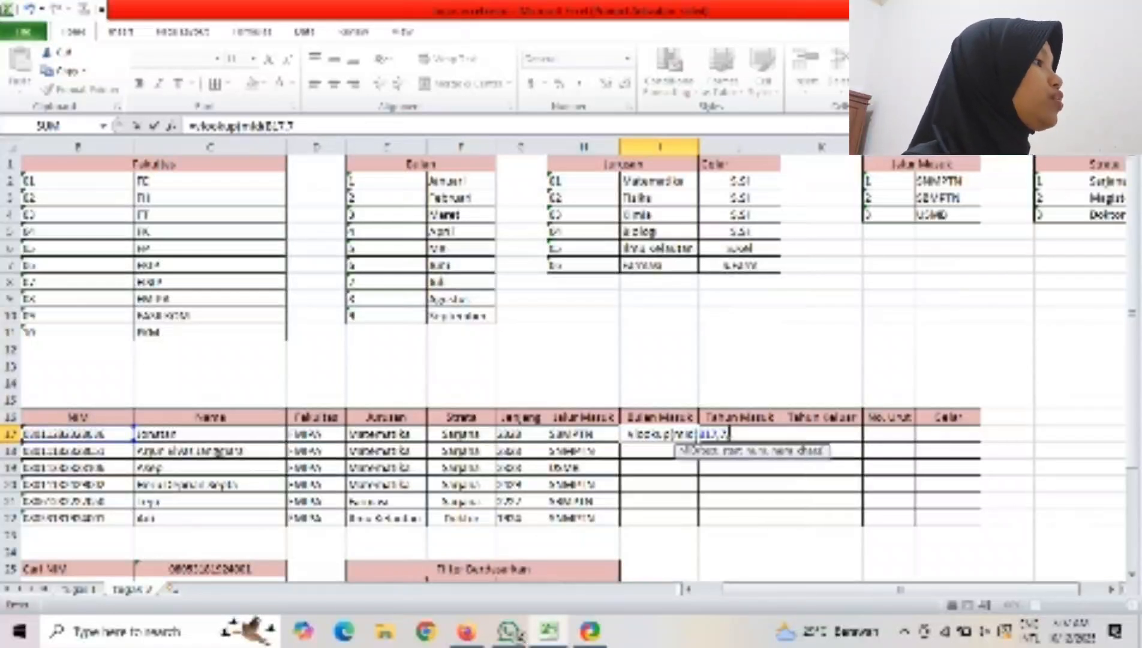
text(,1)
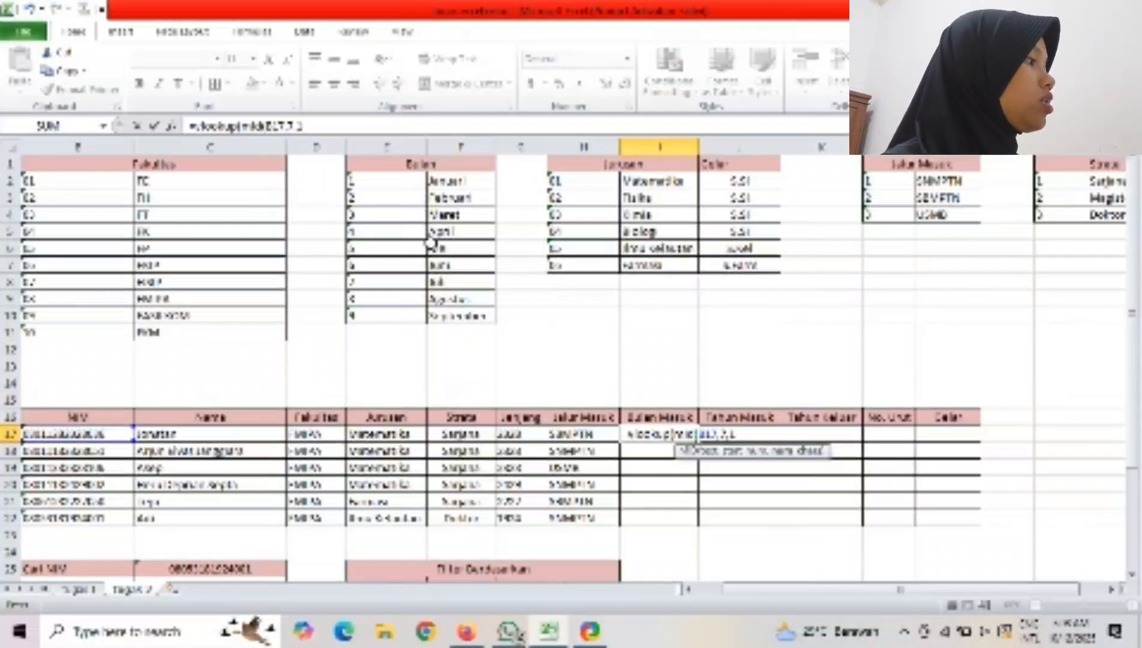
text())
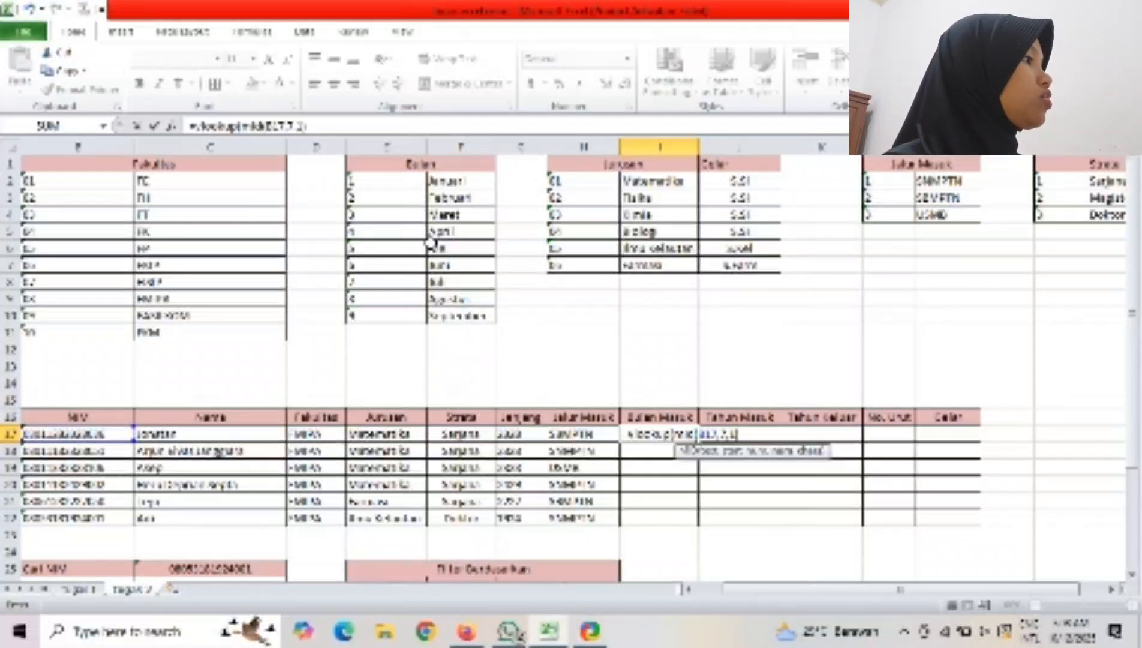
Set the lookup range of I17's VLOOKUP to the Bulan table E2:F10.
text(,)
drag(390, 184, 468, 312)
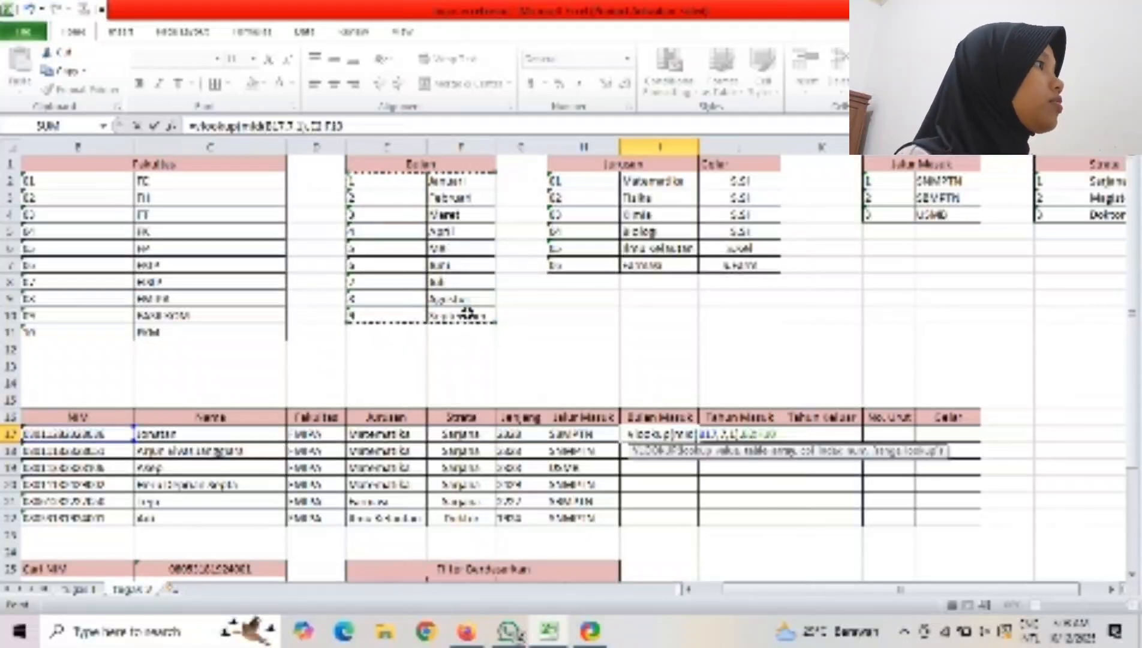
text(,)
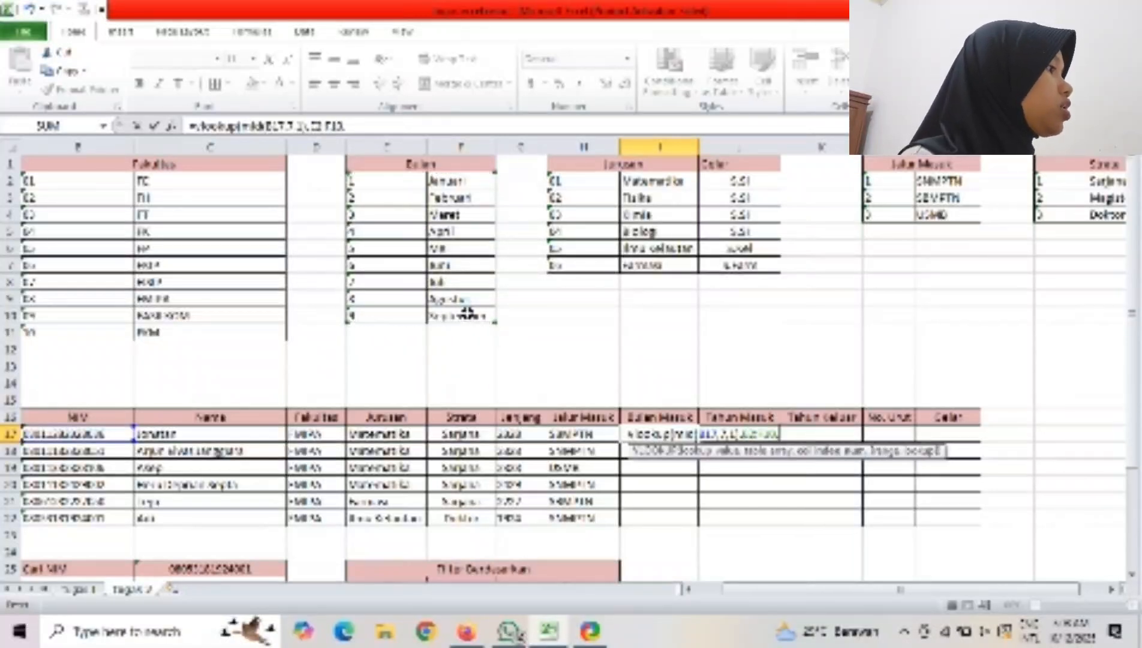
key(Left)
key(Left)
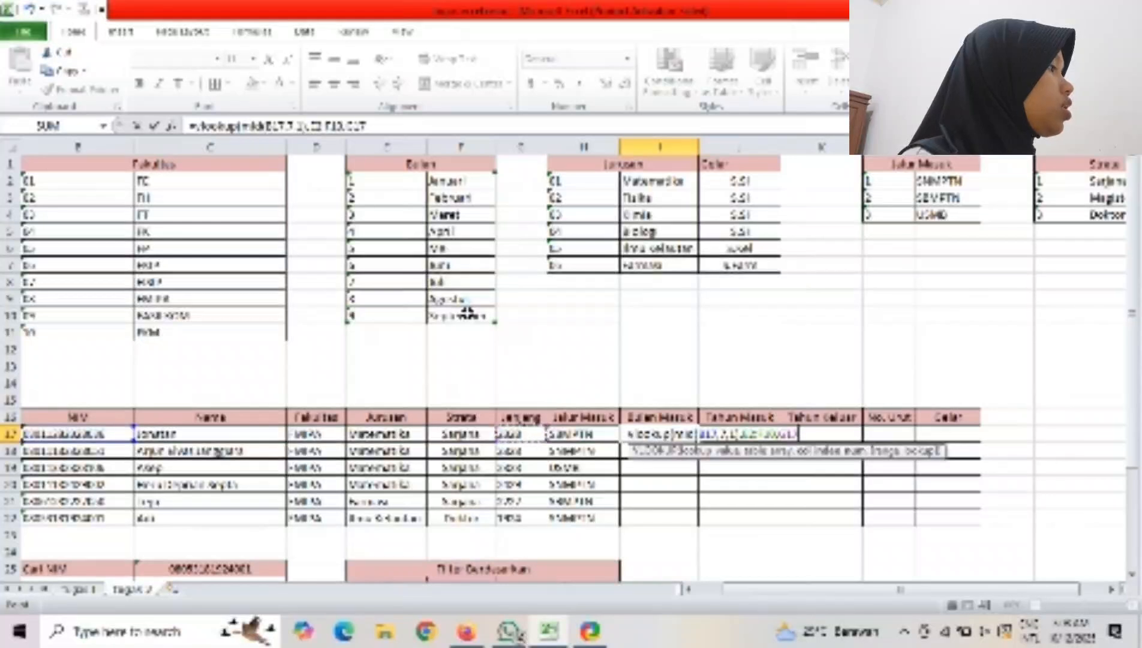
key(Right)
key(Right)
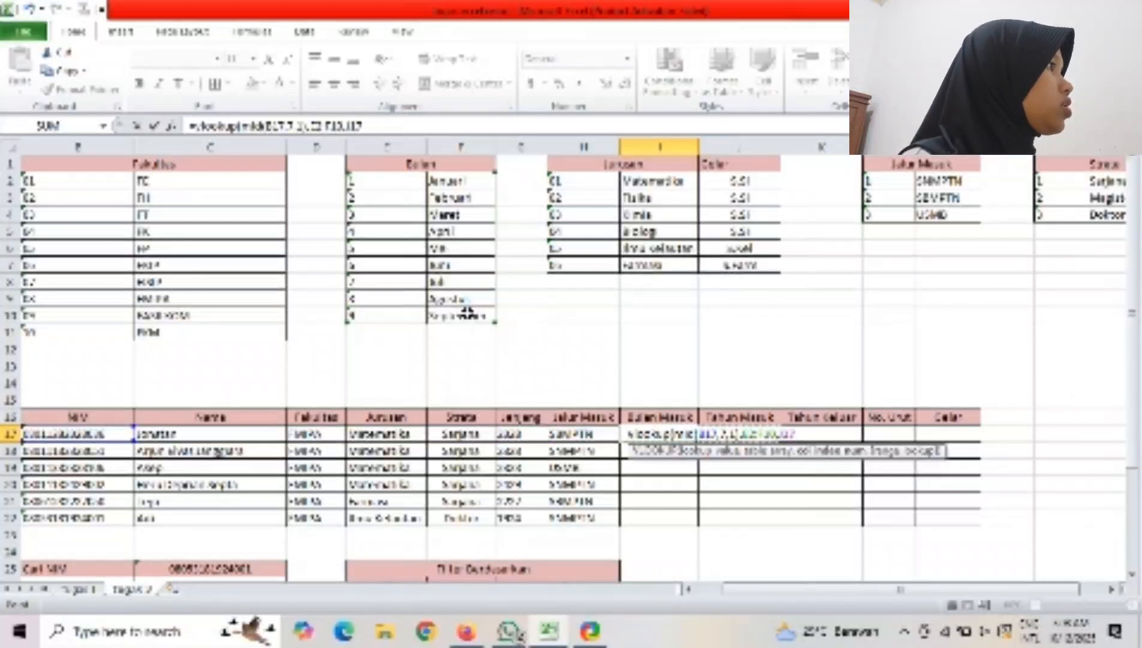
key(BackSpace)
key(BackSpace)
key(BackSpace)
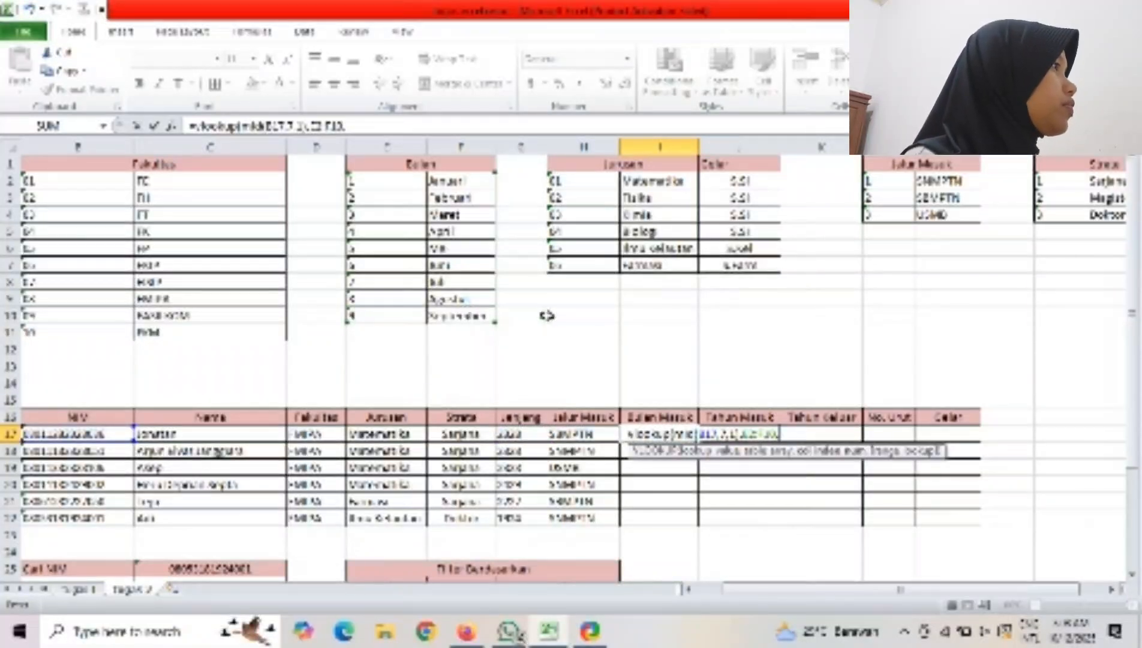
Lock I17's lookup range as $E$2:$F$10 inside the VLOOKUP.
click(743, 435)
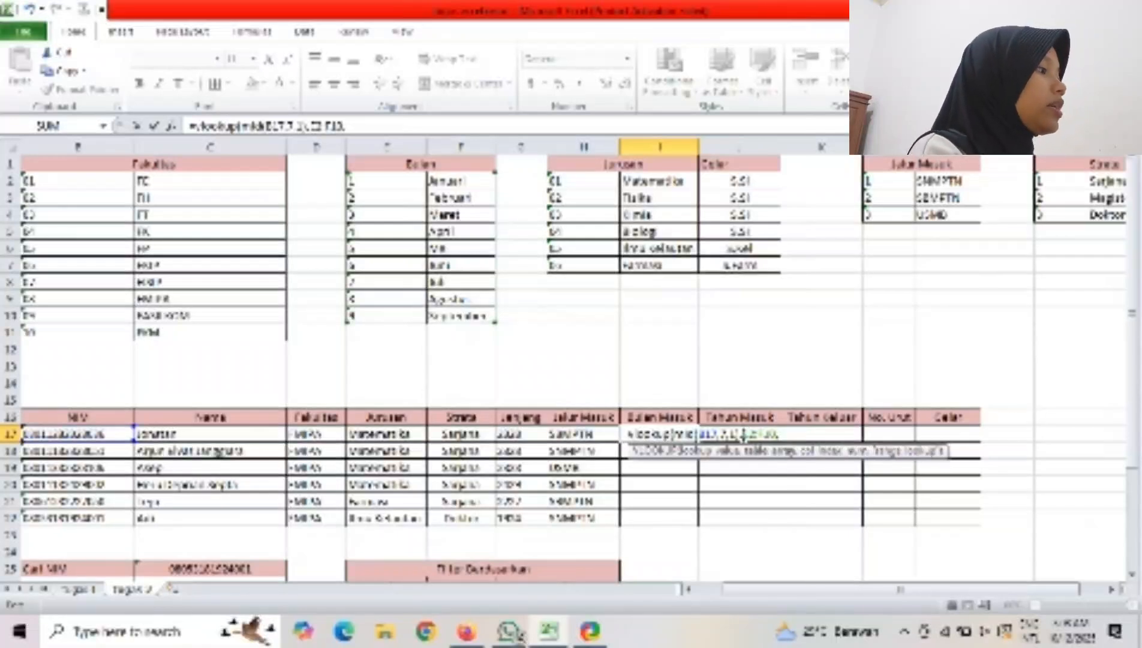
key(F4)
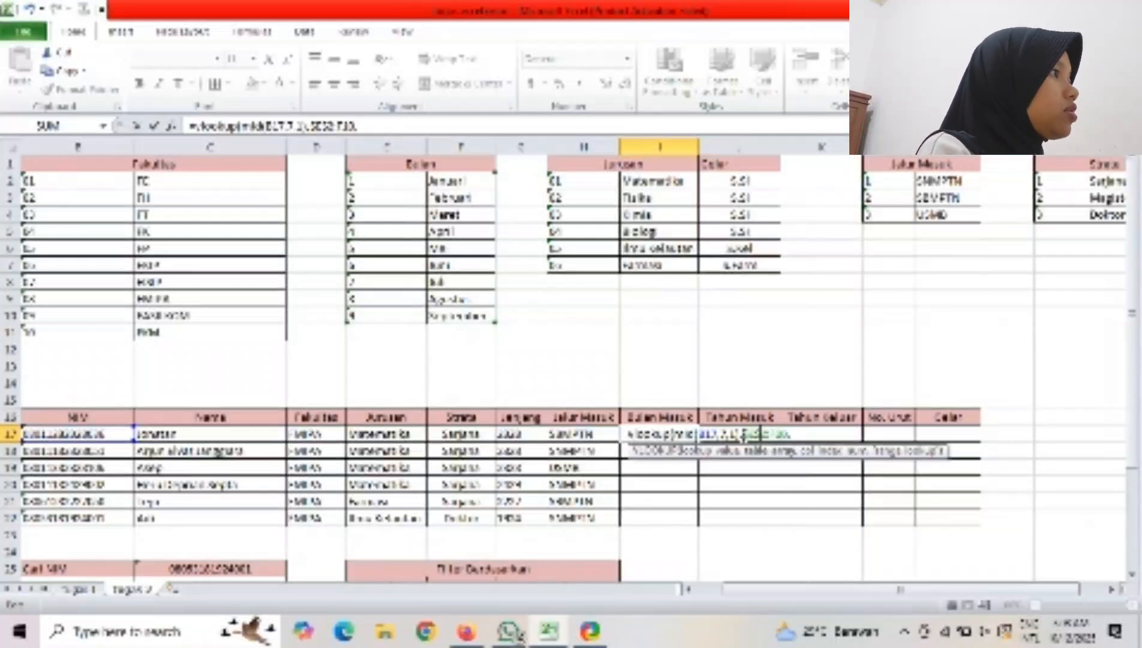
key(F4)
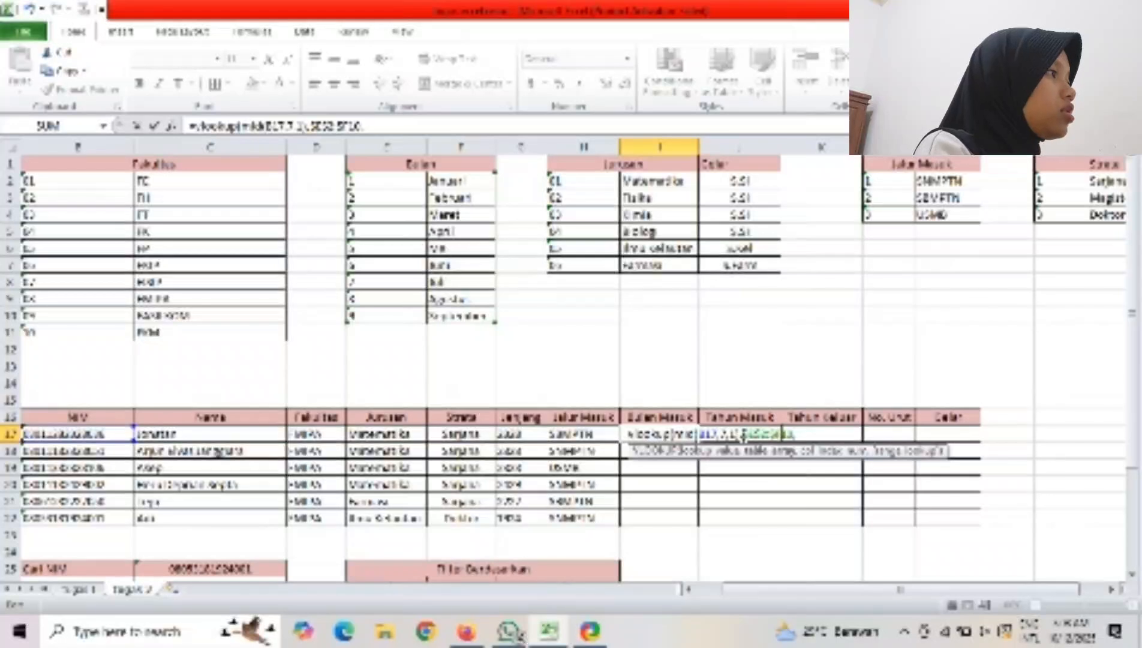
text(,)
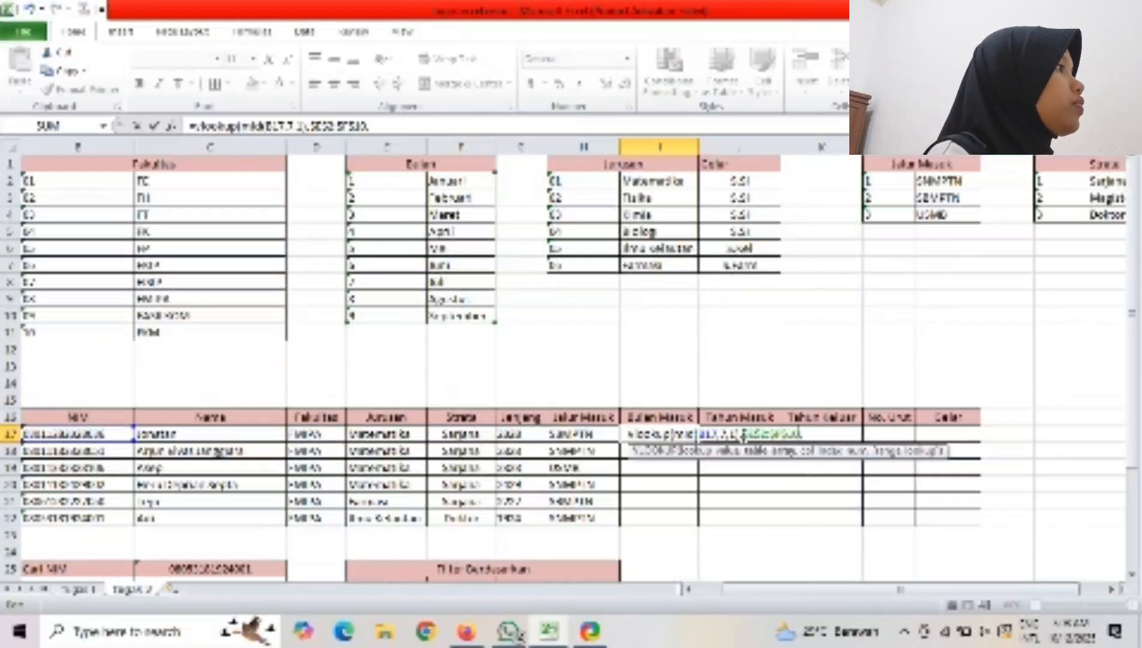
Finish I17's VLOOKUP with column index 2 and exact match 0, enter it and fill it down to I22.
text(2)
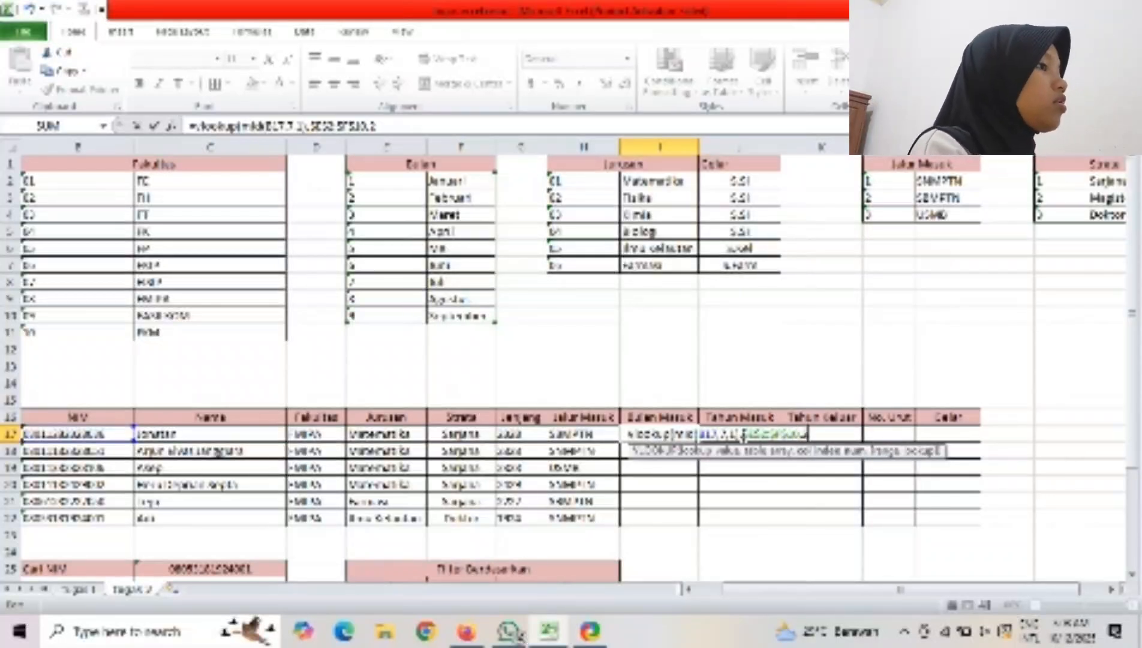
text(,)
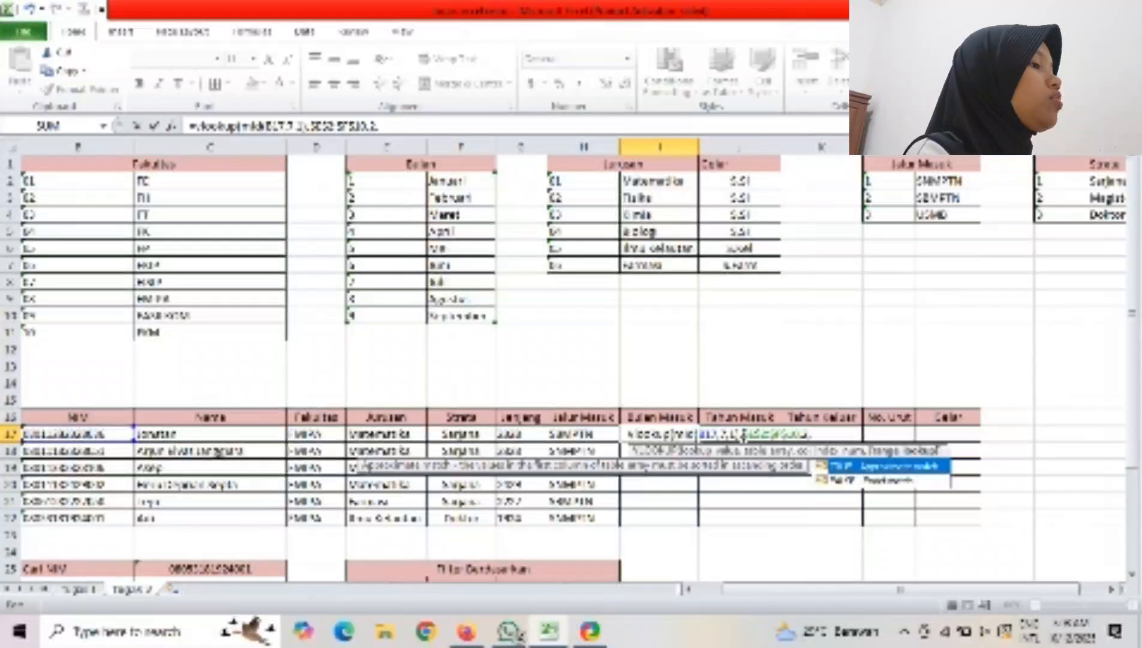
text(0))
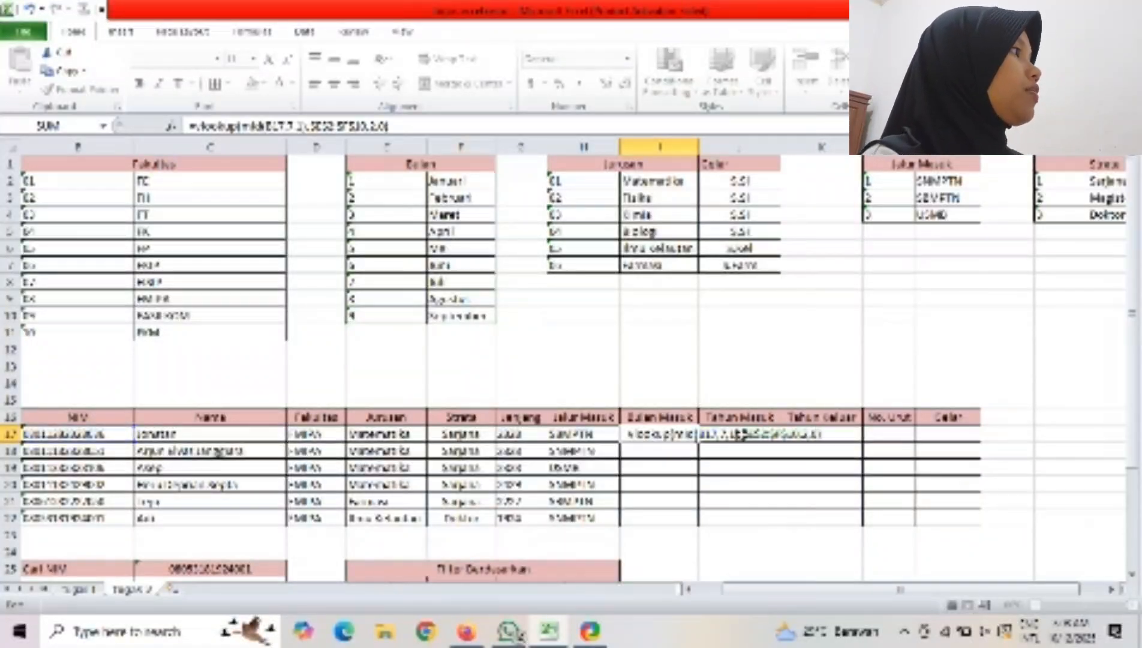
key(Return)
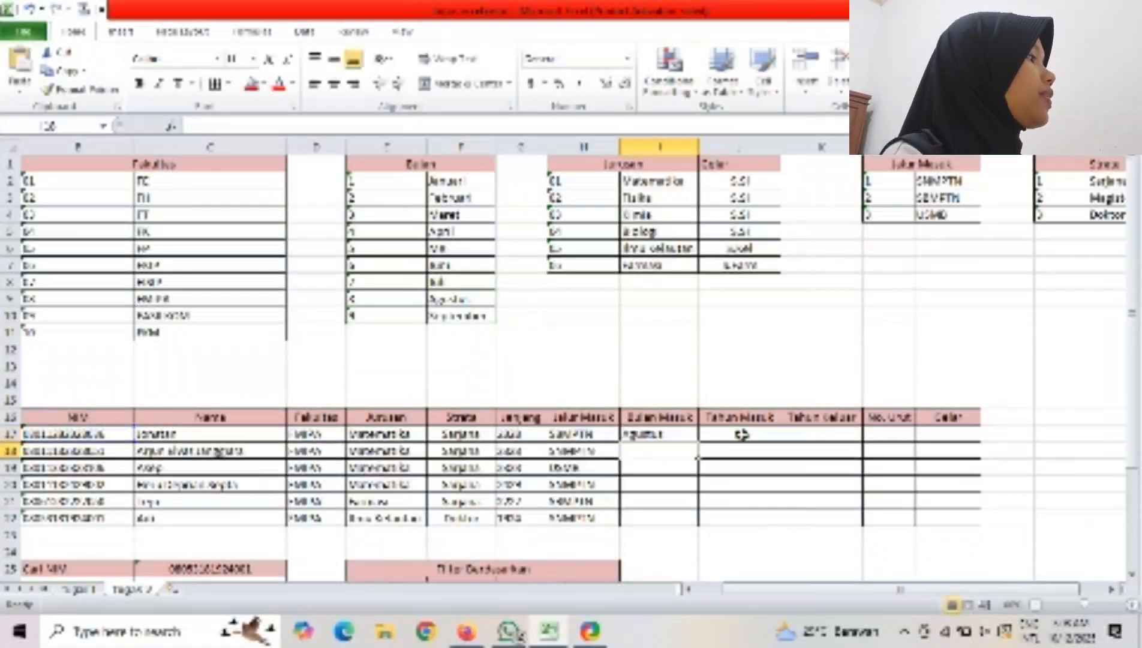
click(680, 434)
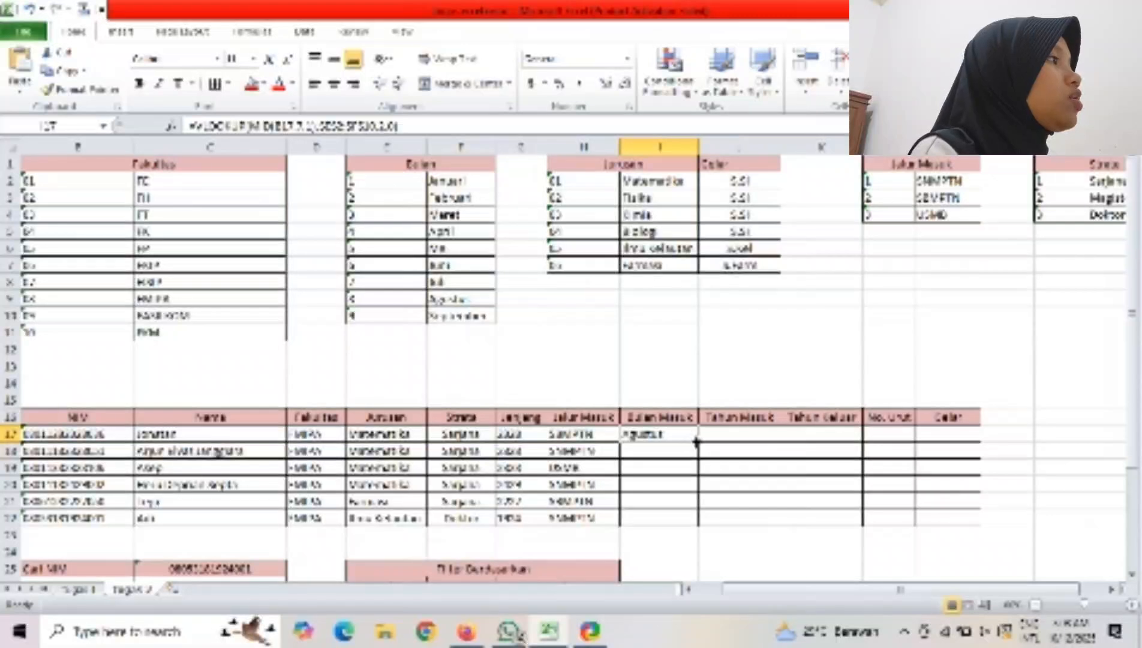
double_click(699, 442)
Start a formula in J17, the first student's Tahun Masuk cell, with MID(B17,8,2).
click(719, 436)
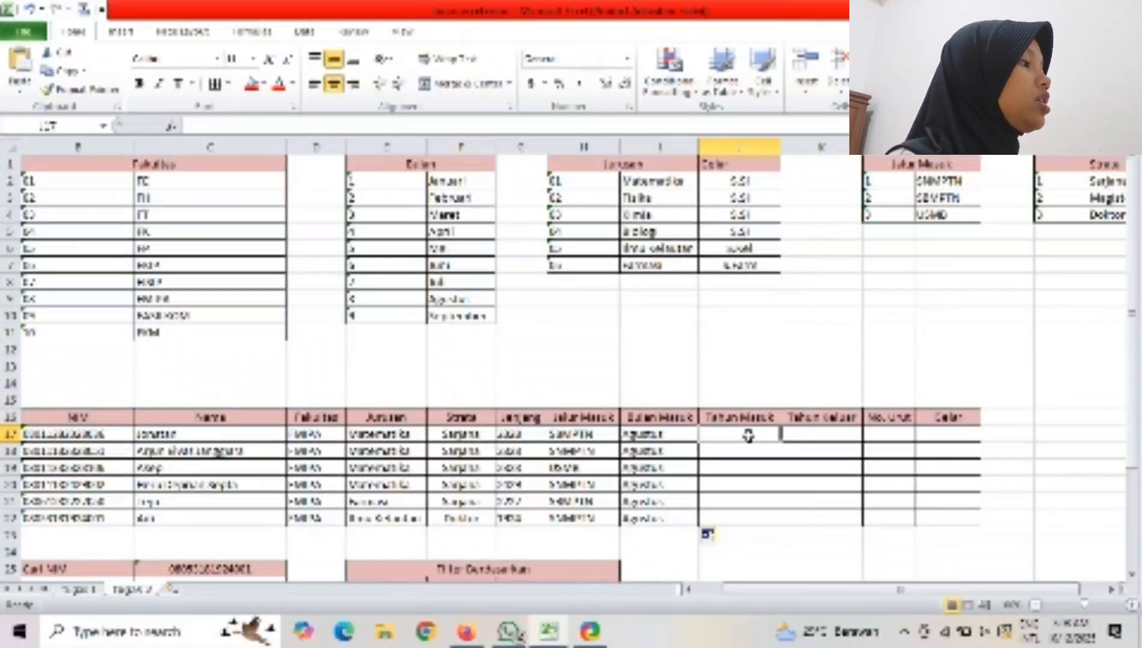
text(=mid)
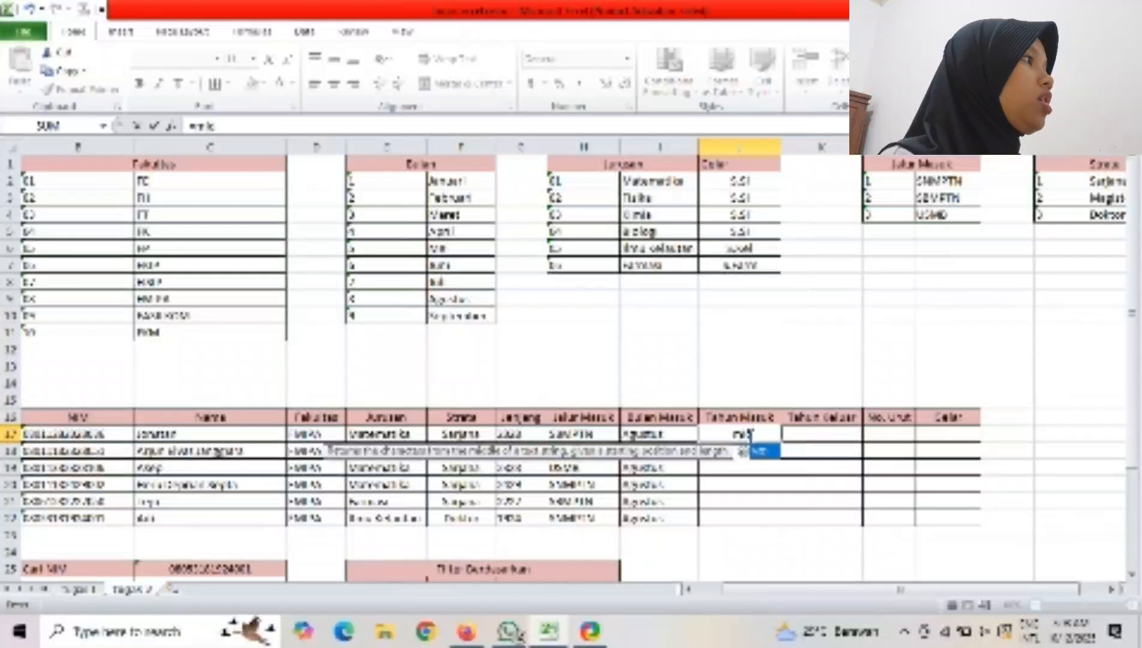
text(()
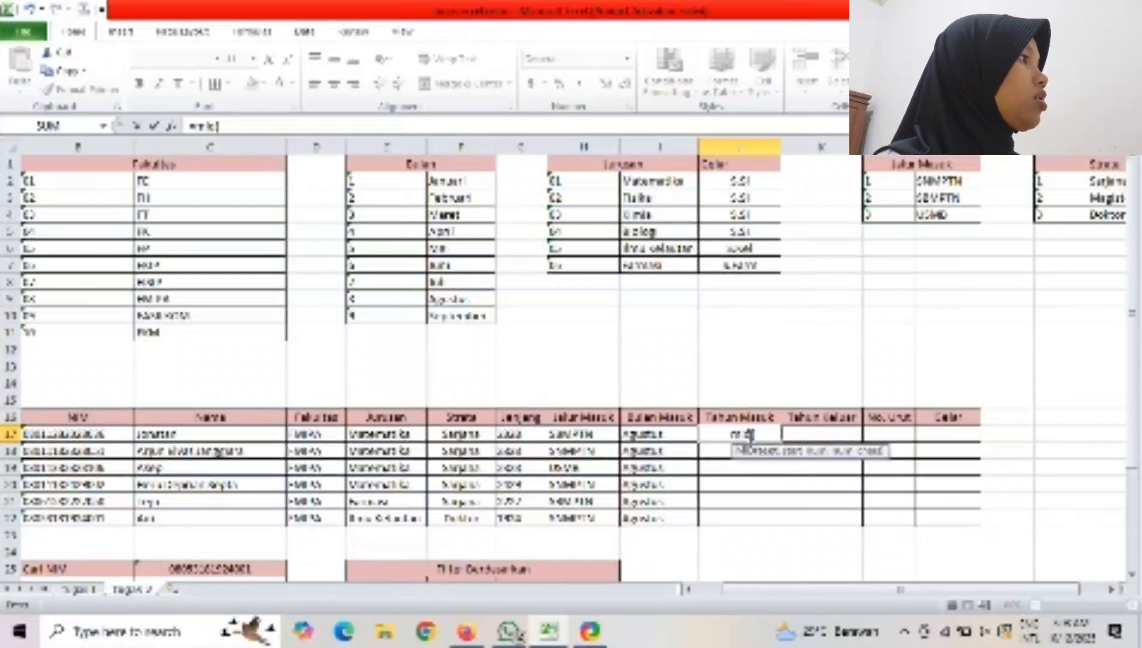
click(125, 436)
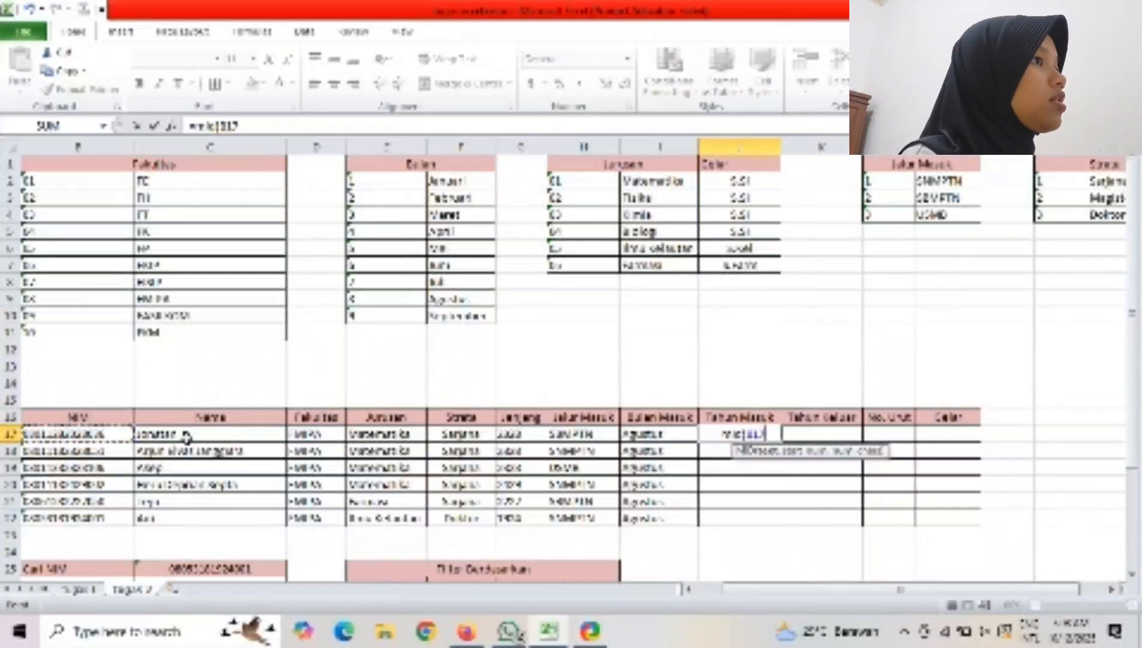
text(,)
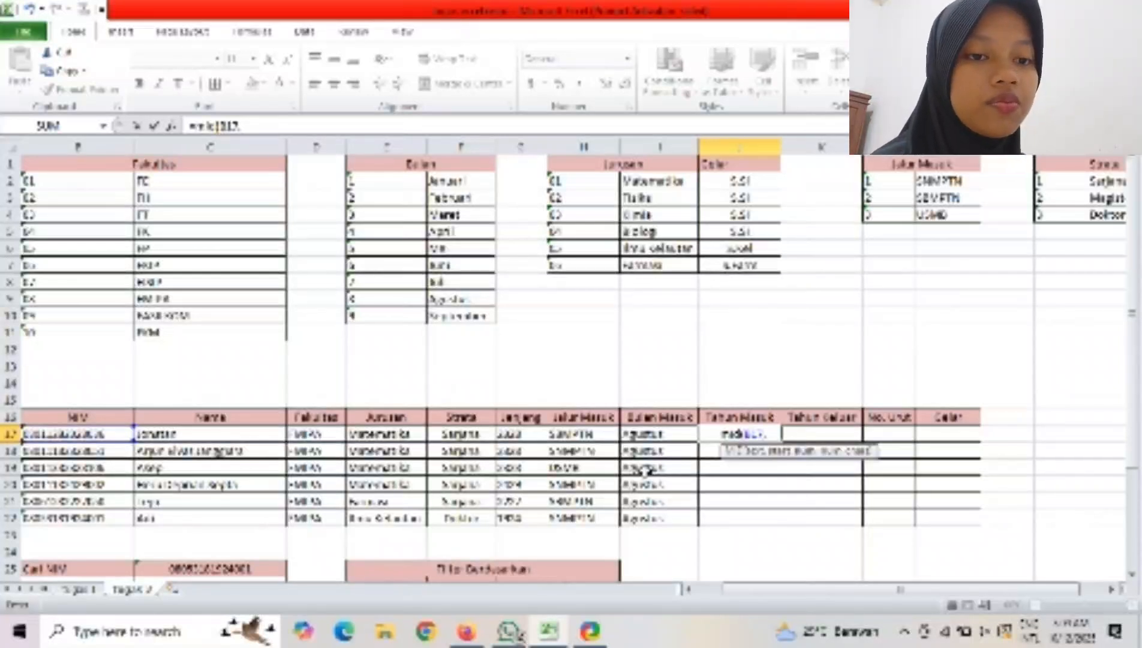
text(9)
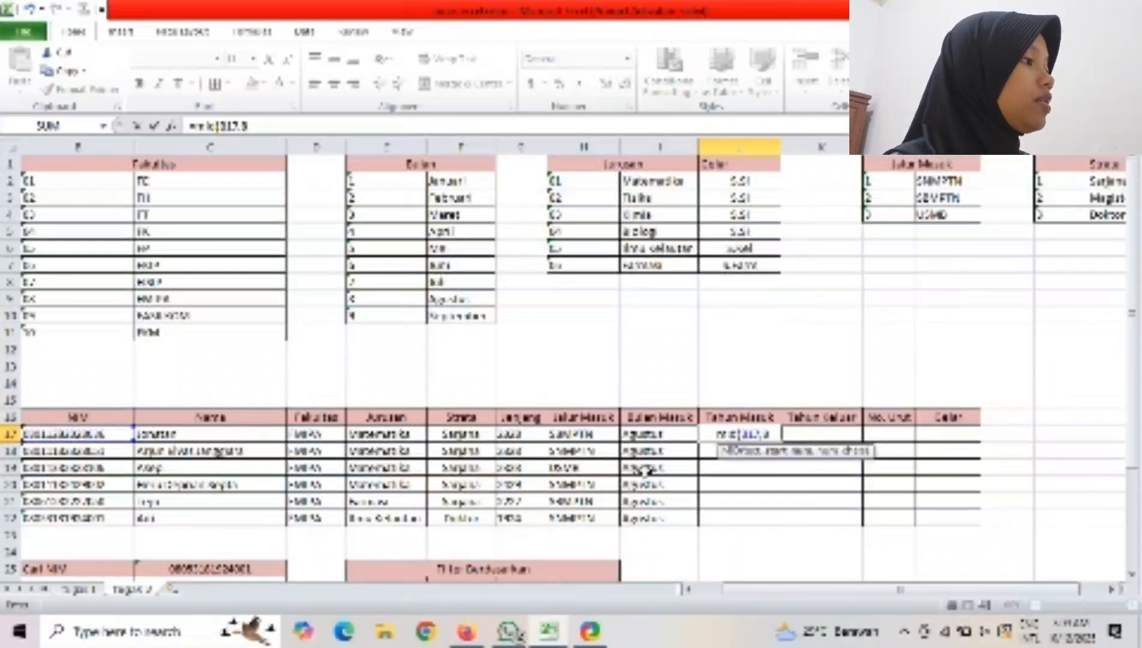
text(,)
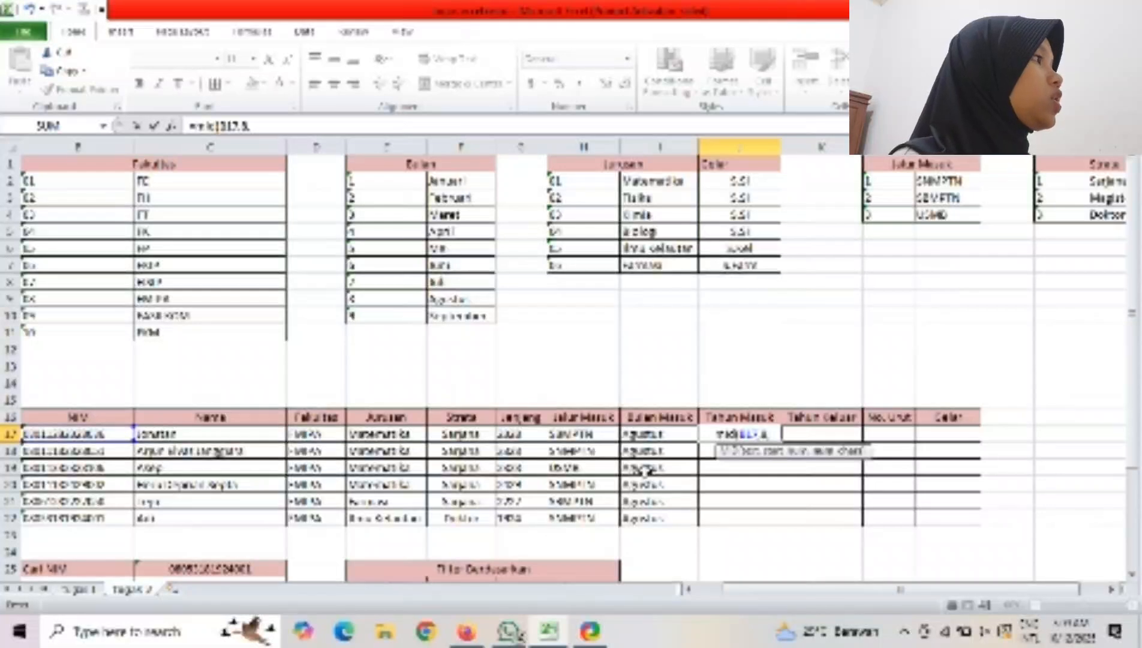
text(2)
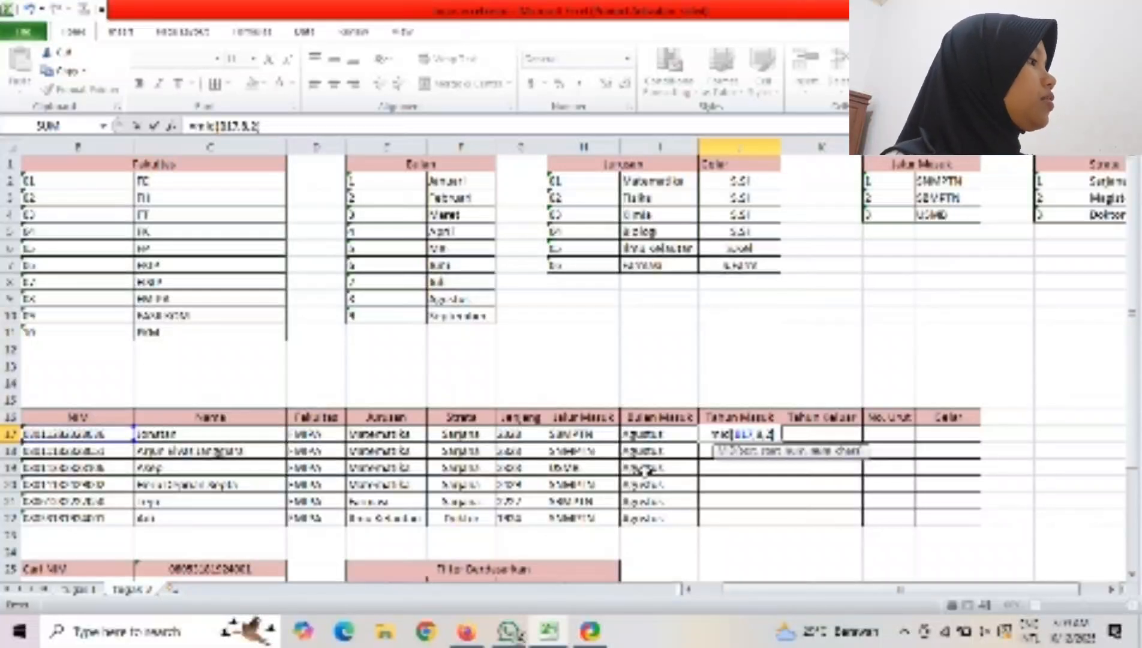
text())
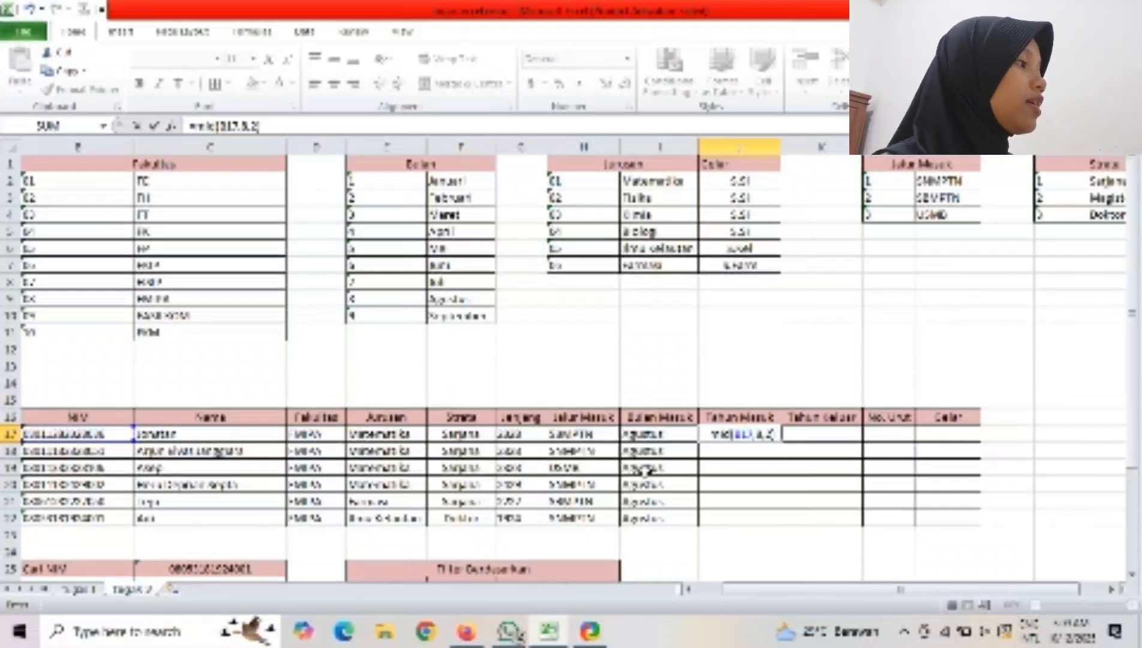
Add 2000 to J17's MID result, enter the formula and fill it down to J22.
text(+)
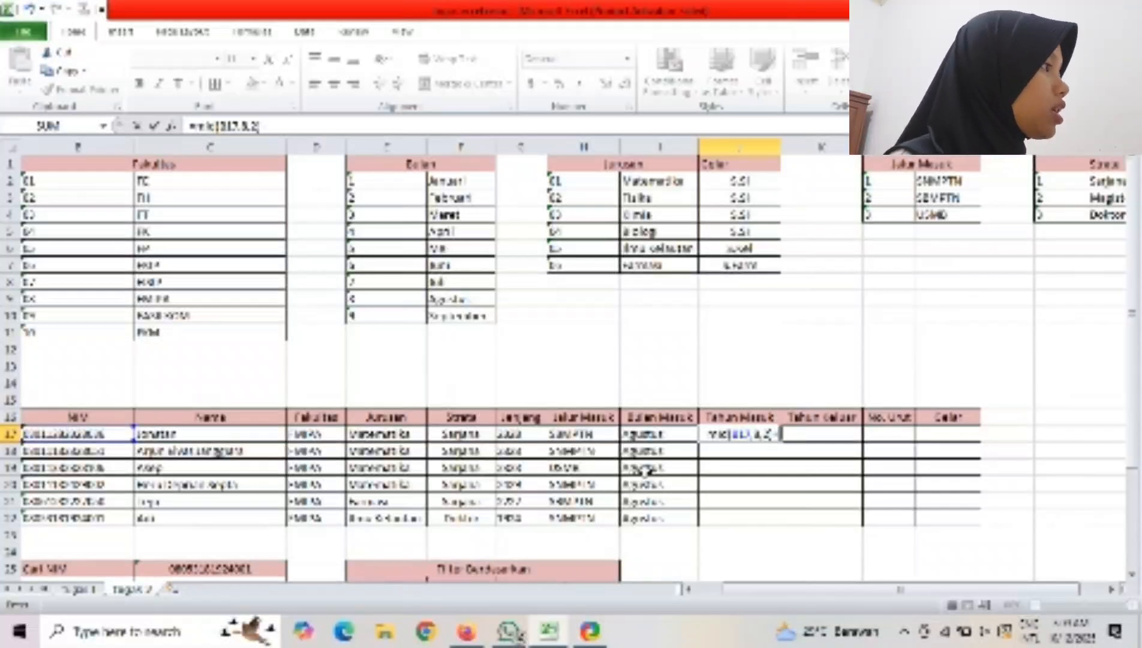
text(2000)
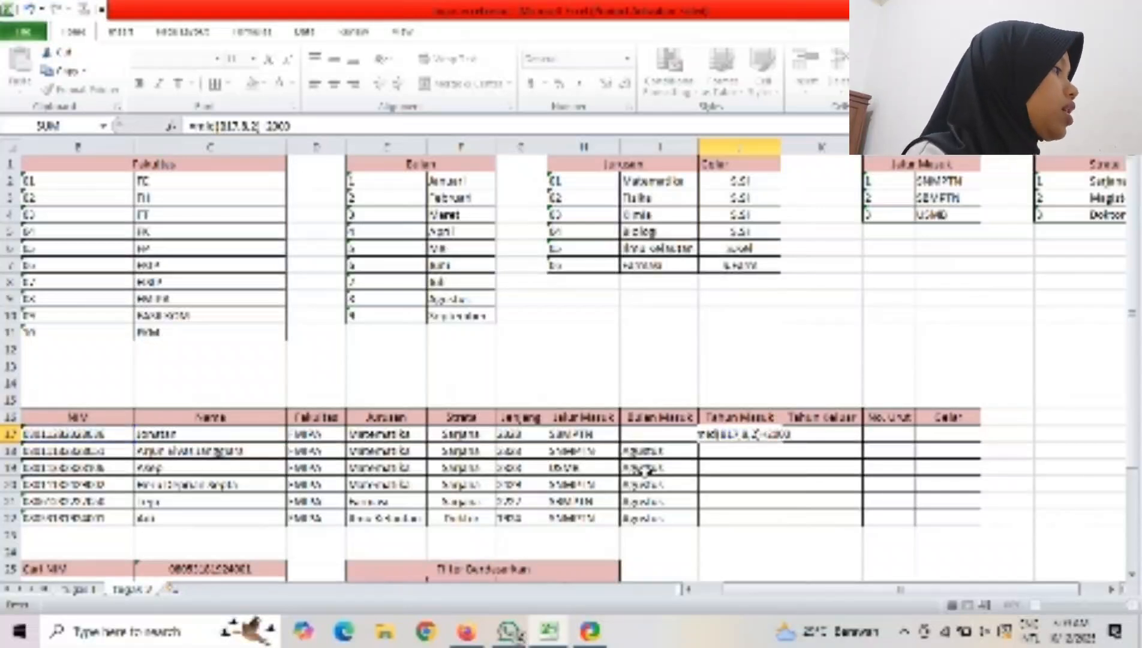
key(Return)
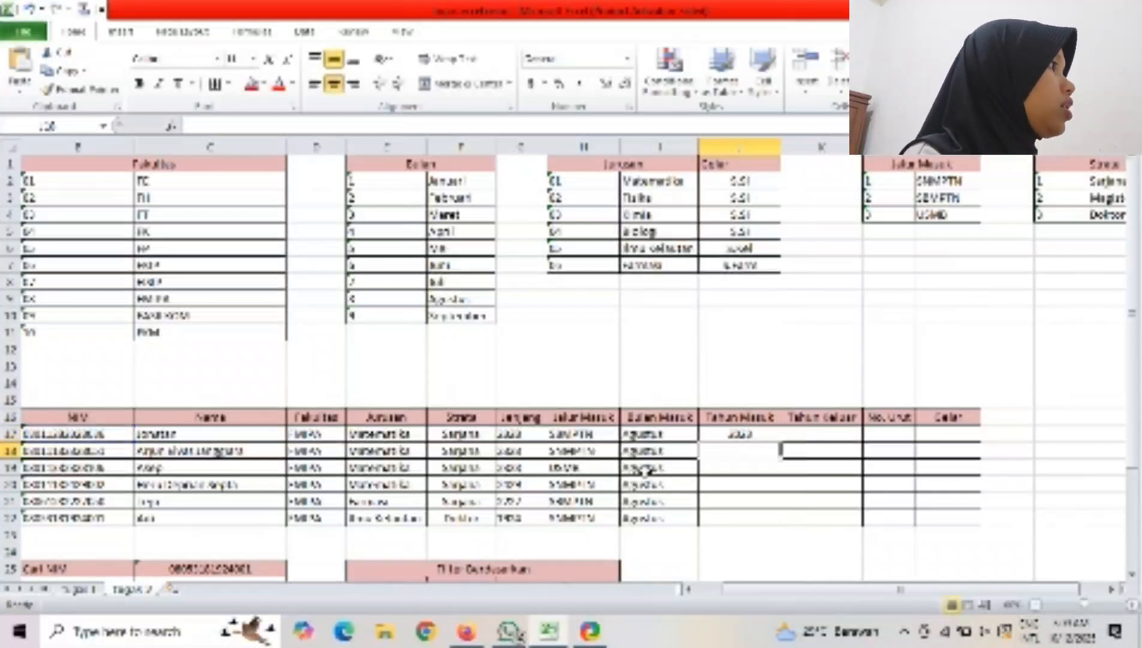
click(758, 434)
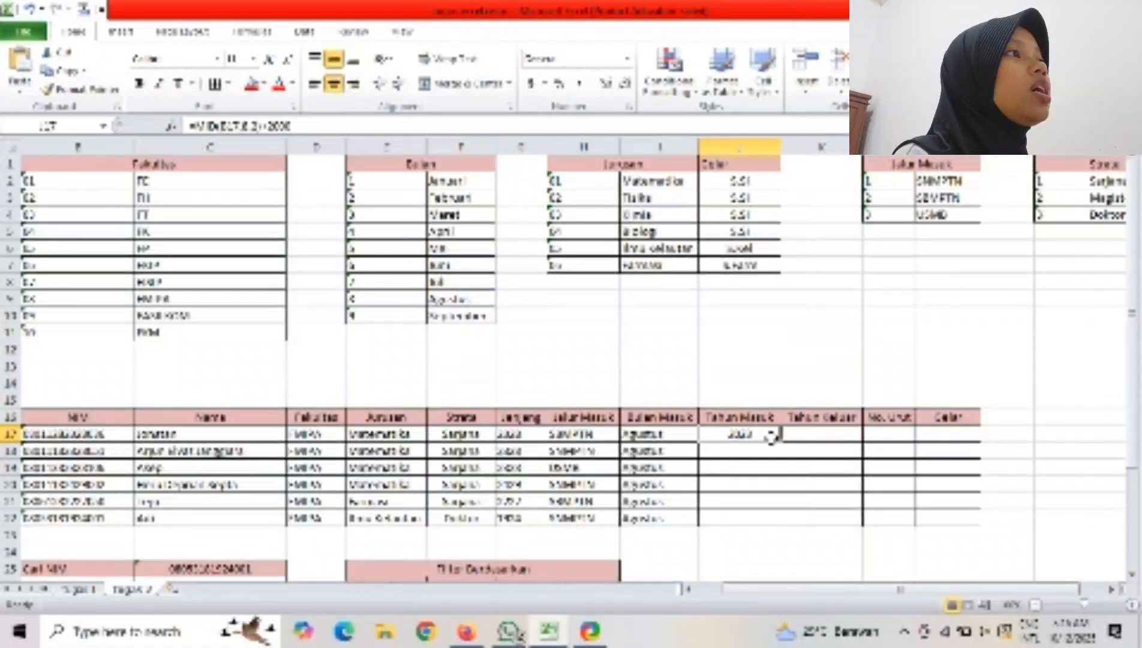
drag(778, 438, 791, 527)
Select K17, the first student's Tahun Keluar cell.
click(819, 532)
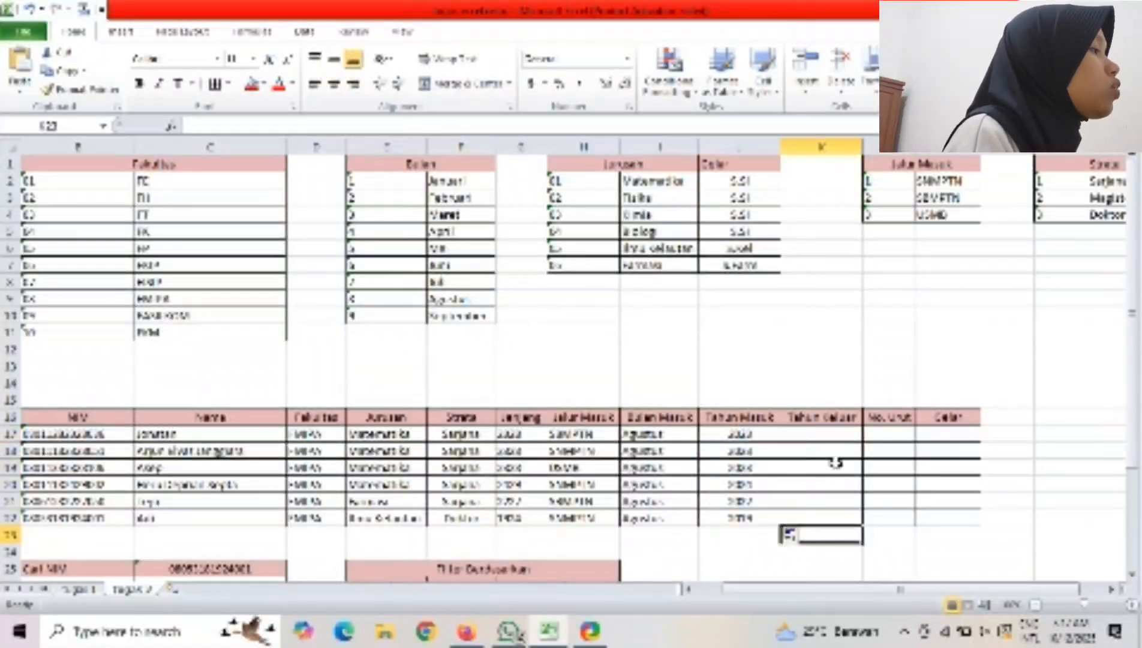
click(819, 440)
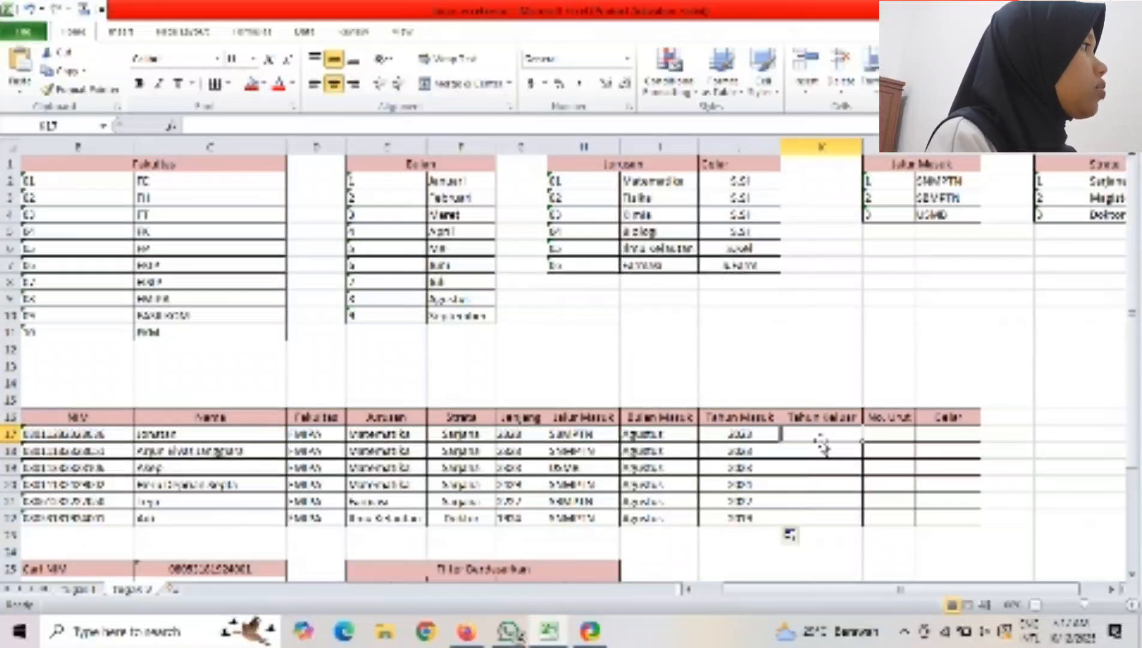
Enter the formula =MID(B17,10,2)+2000 in the first Tahun Keluar cell, K17.
text(=)
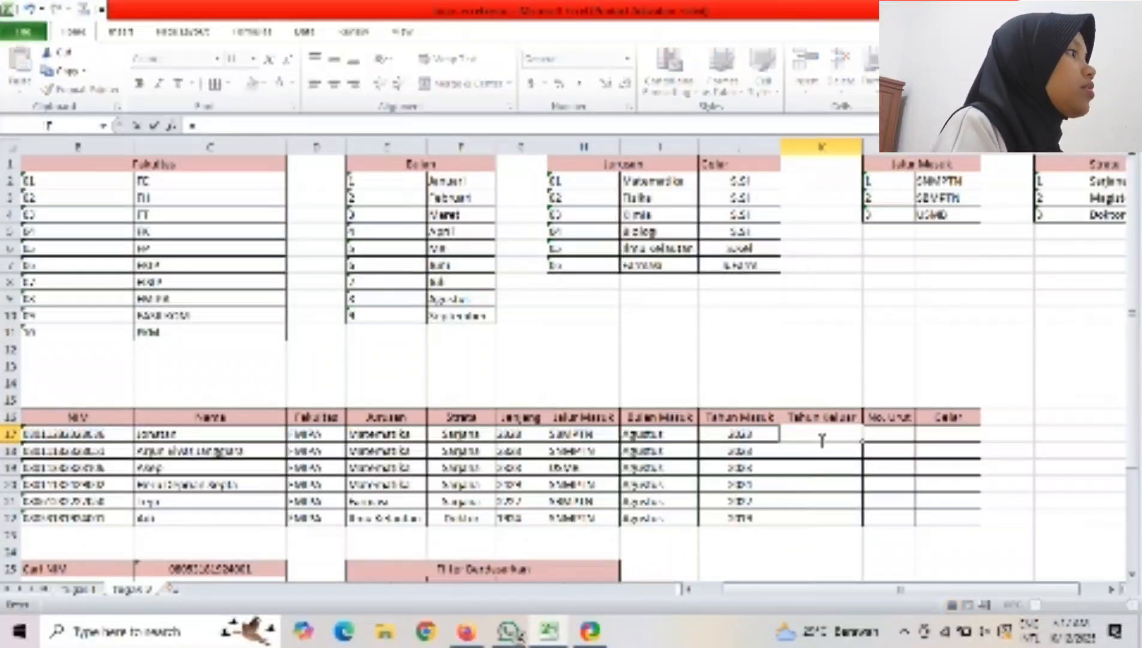
text(mid)
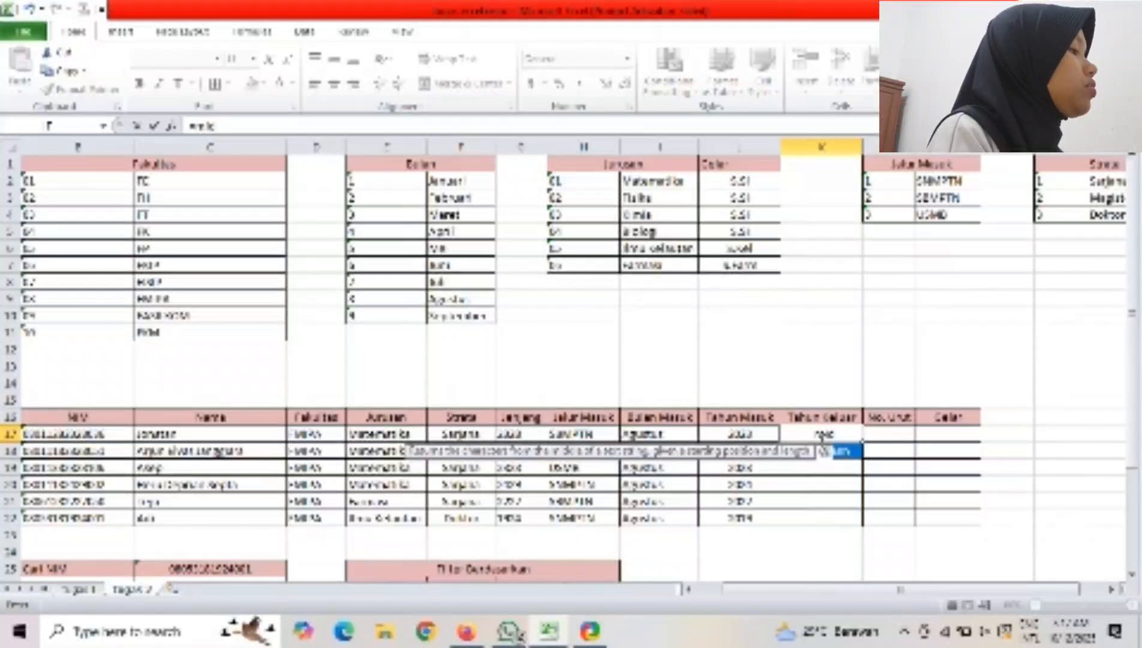
text(()
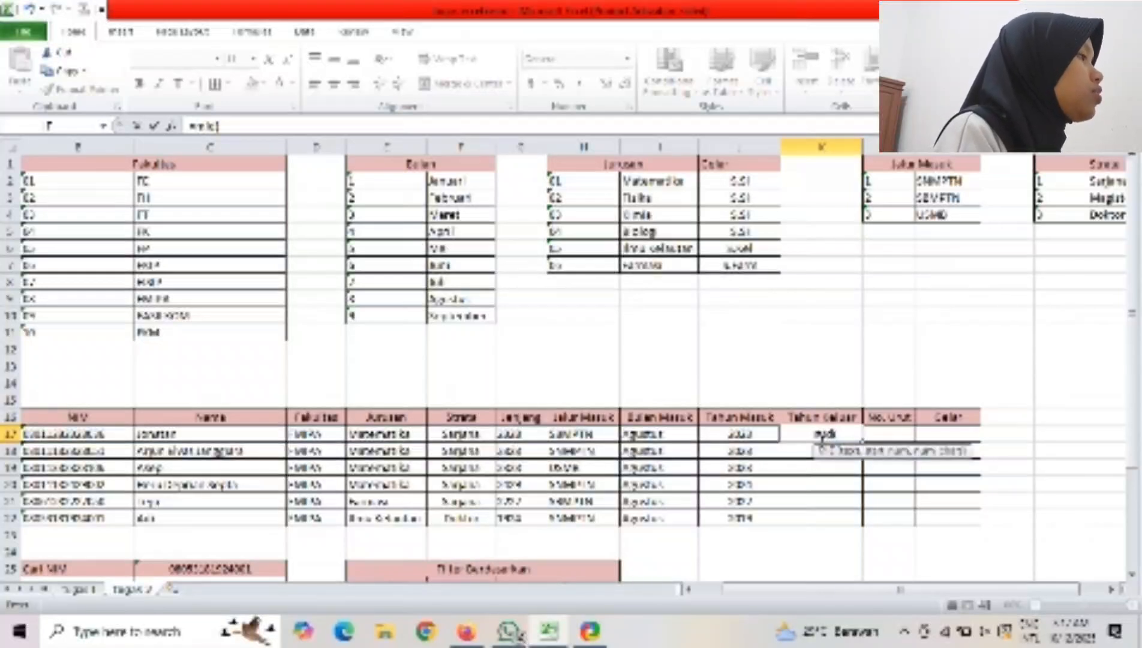
click(111, 434)
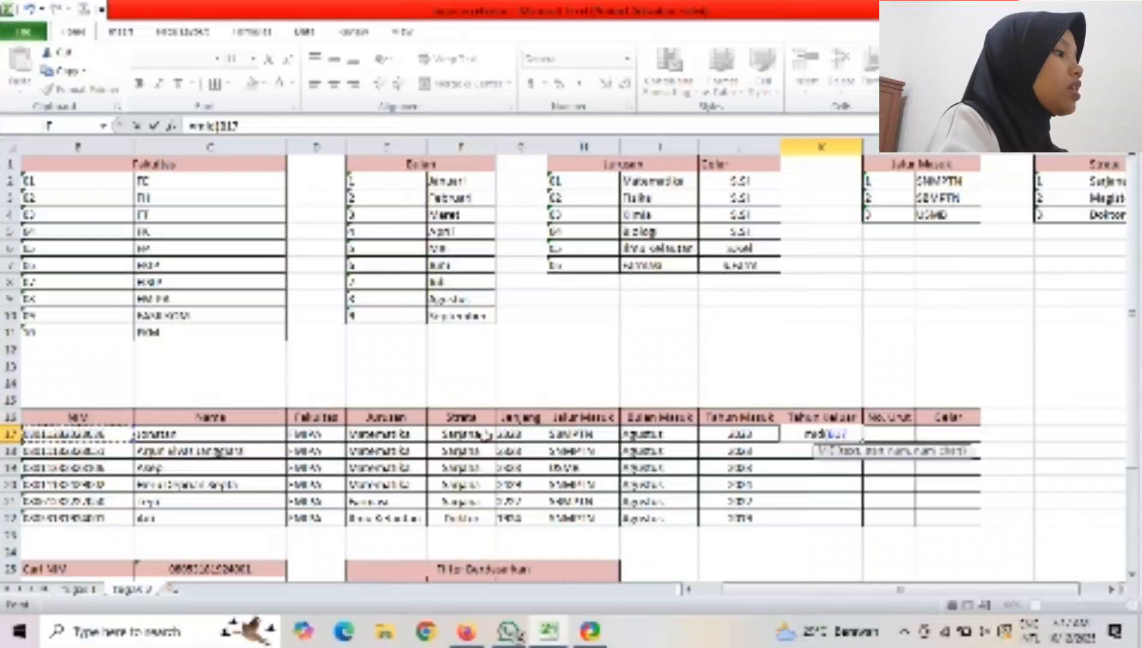
text(,10)
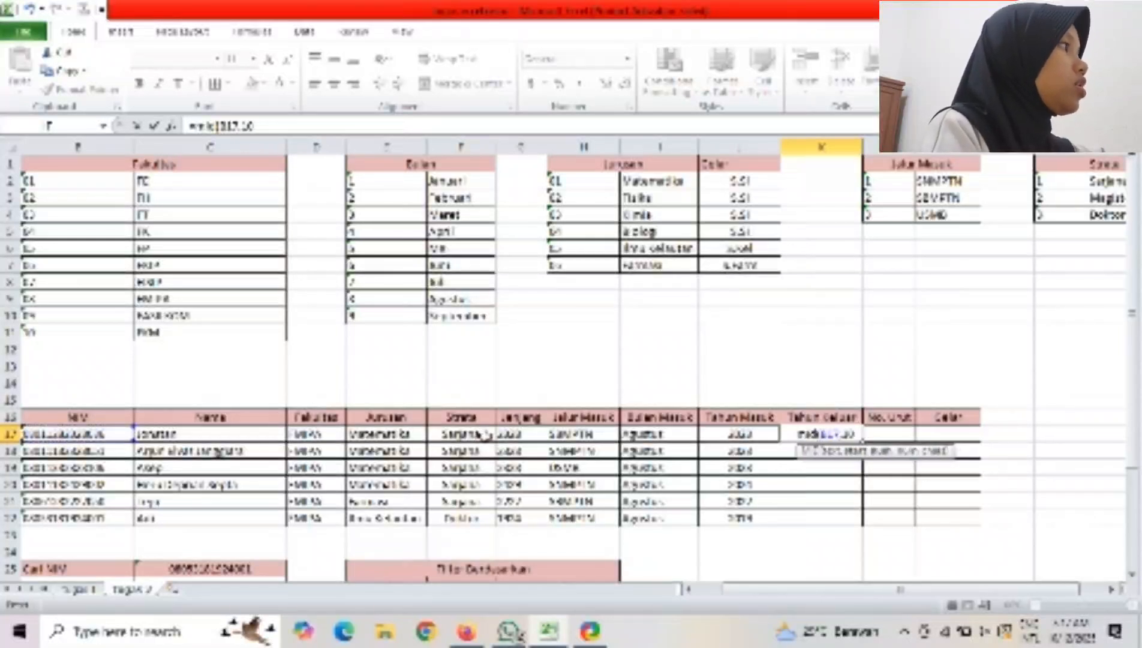
text(,2)
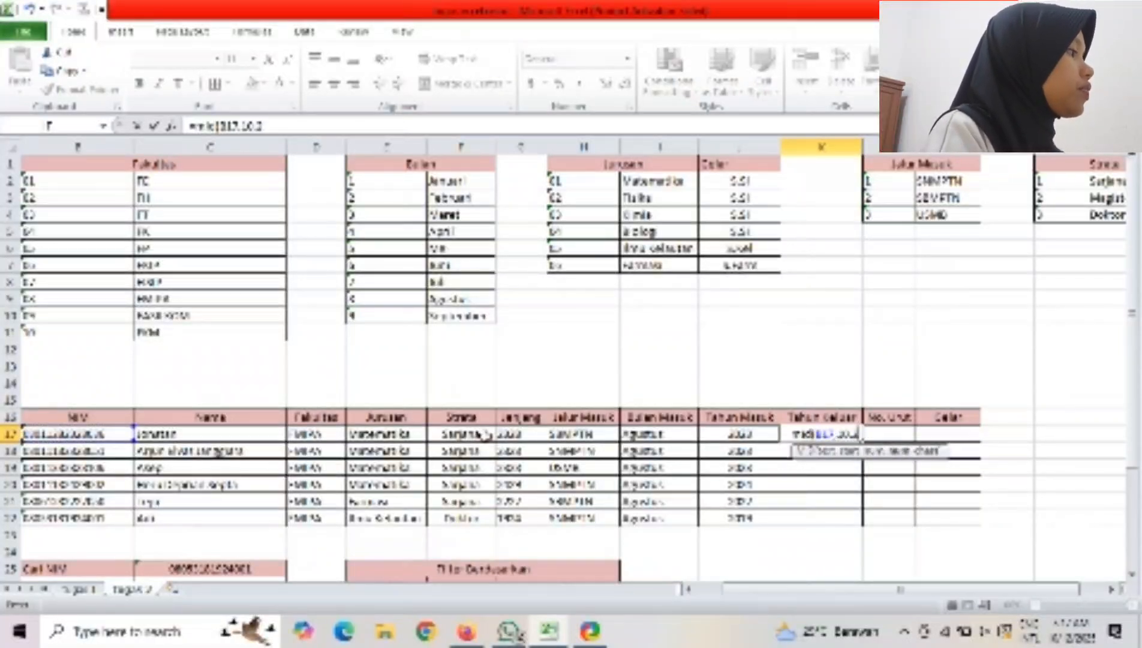
text())
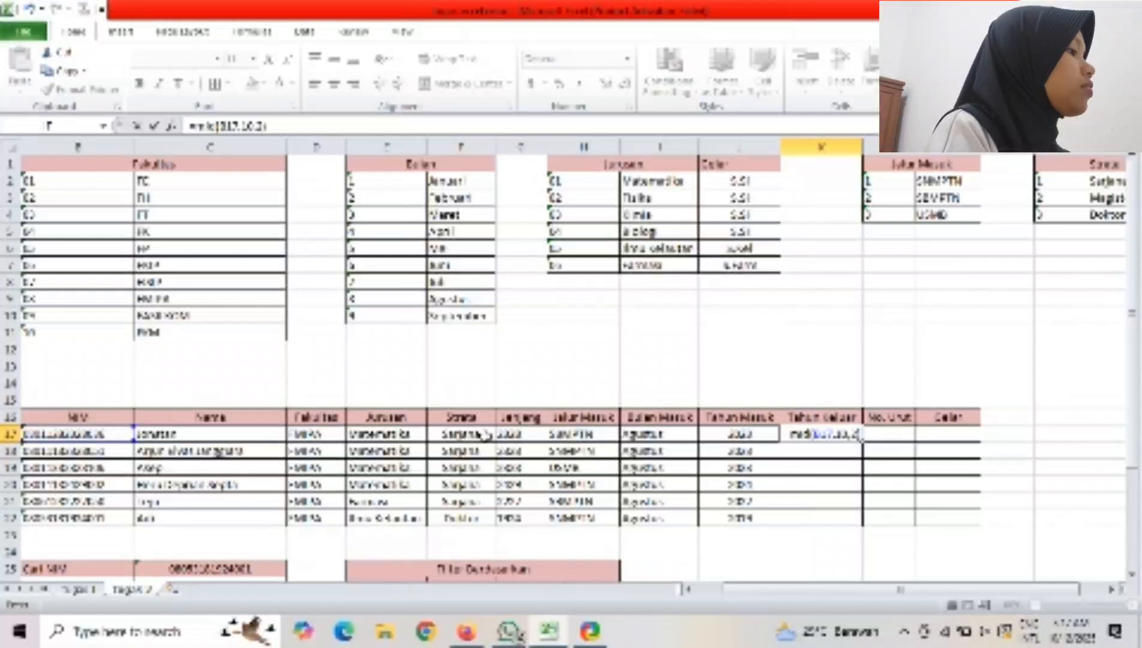
text(+2000)
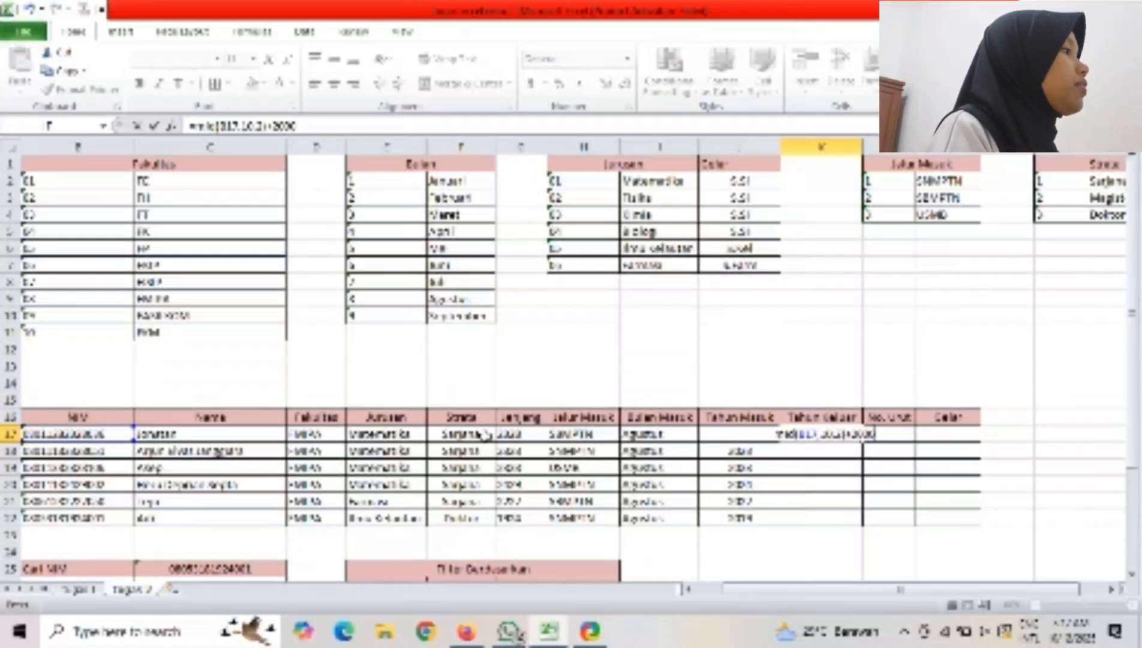
key(Return)
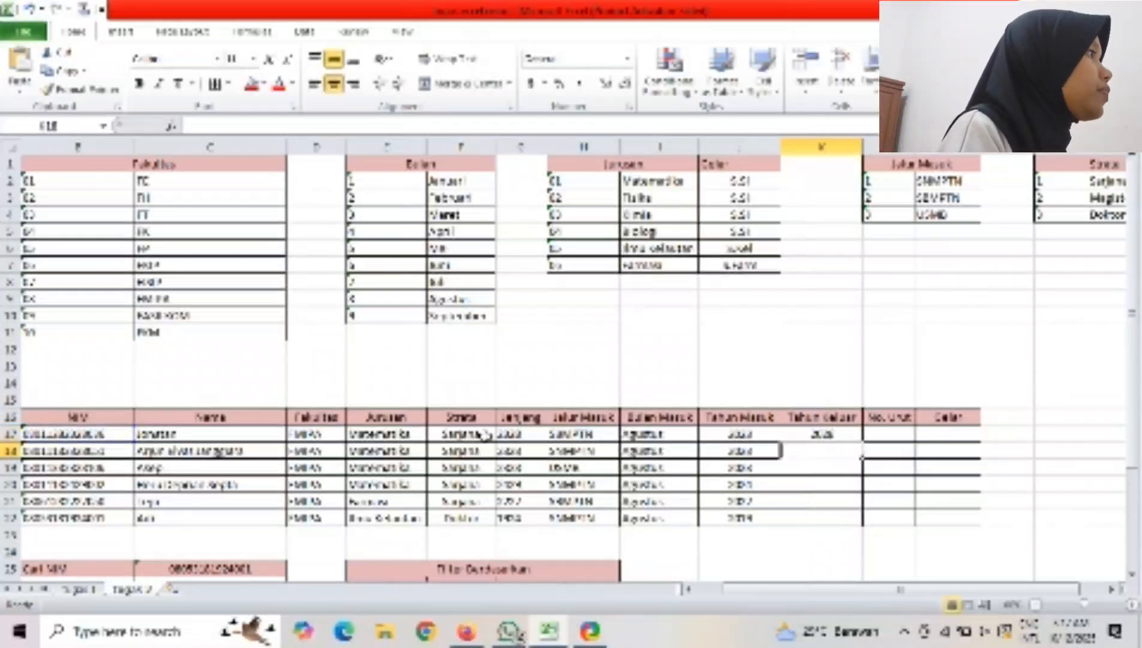
Fill the Tahun Keluar formula from K17 down through K22.
click(829, 429)
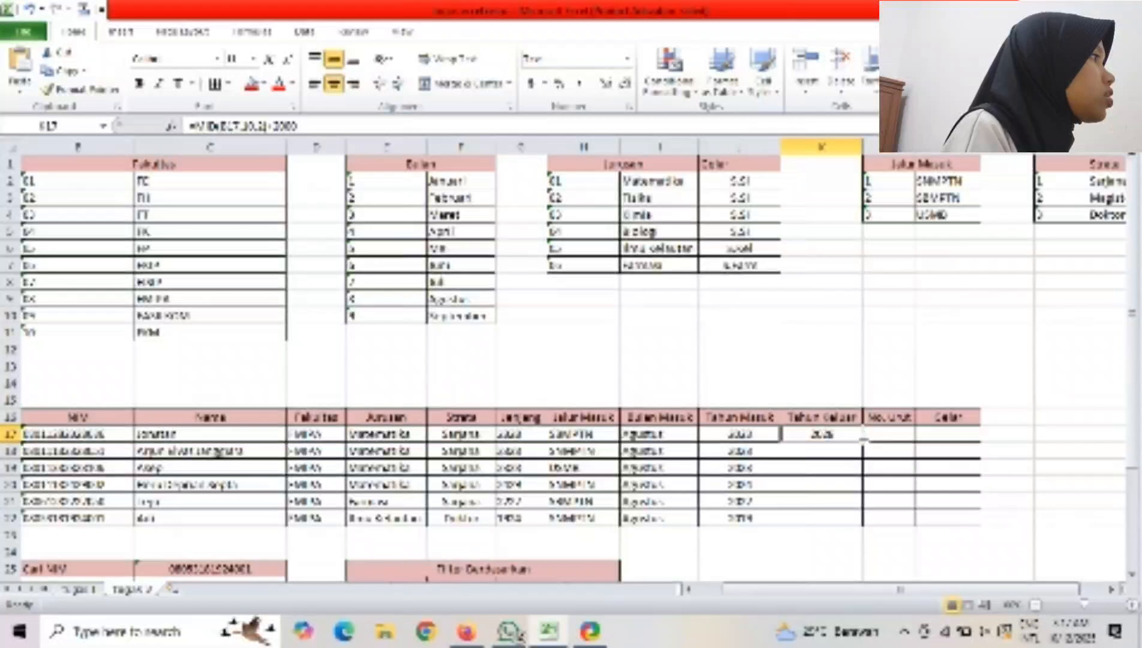
drag(861, 442, 864, 523)
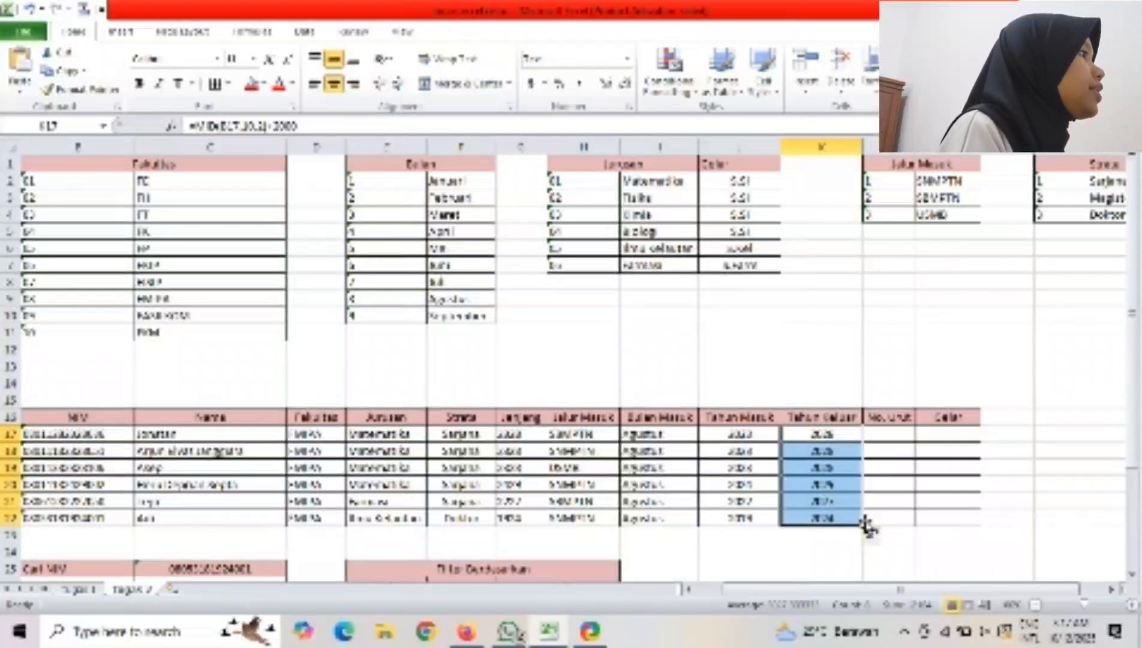
click(1046, 434)
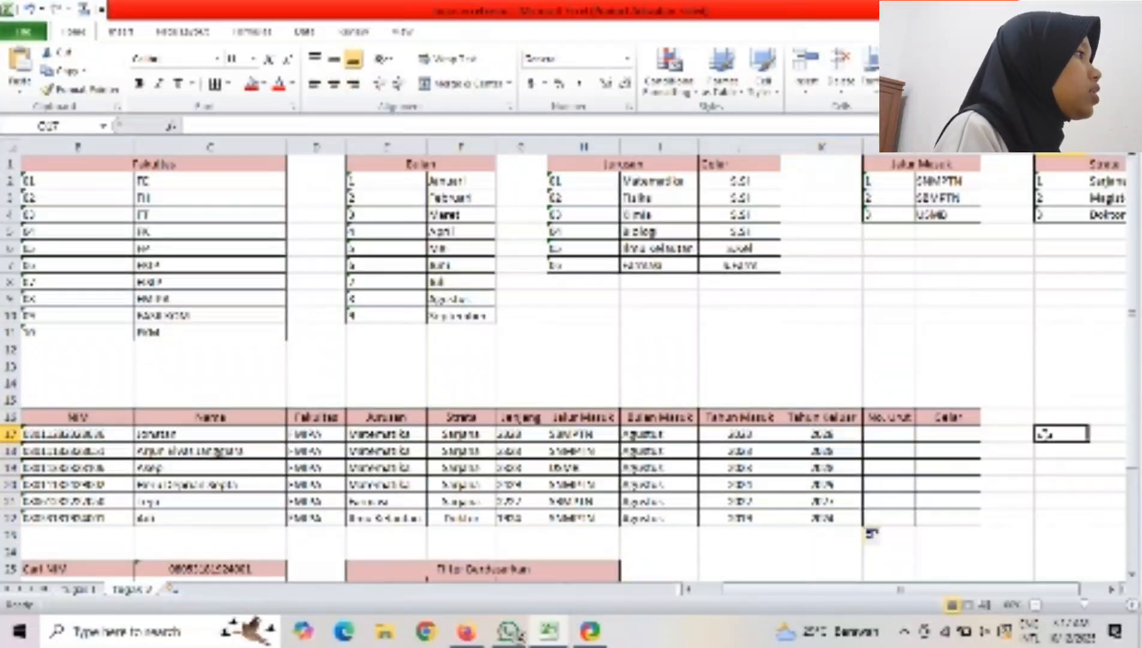
Enter =RIGHT(B17,3) in the first No. Urut cell, L17, and fill it down through L22.
click(890, 444)
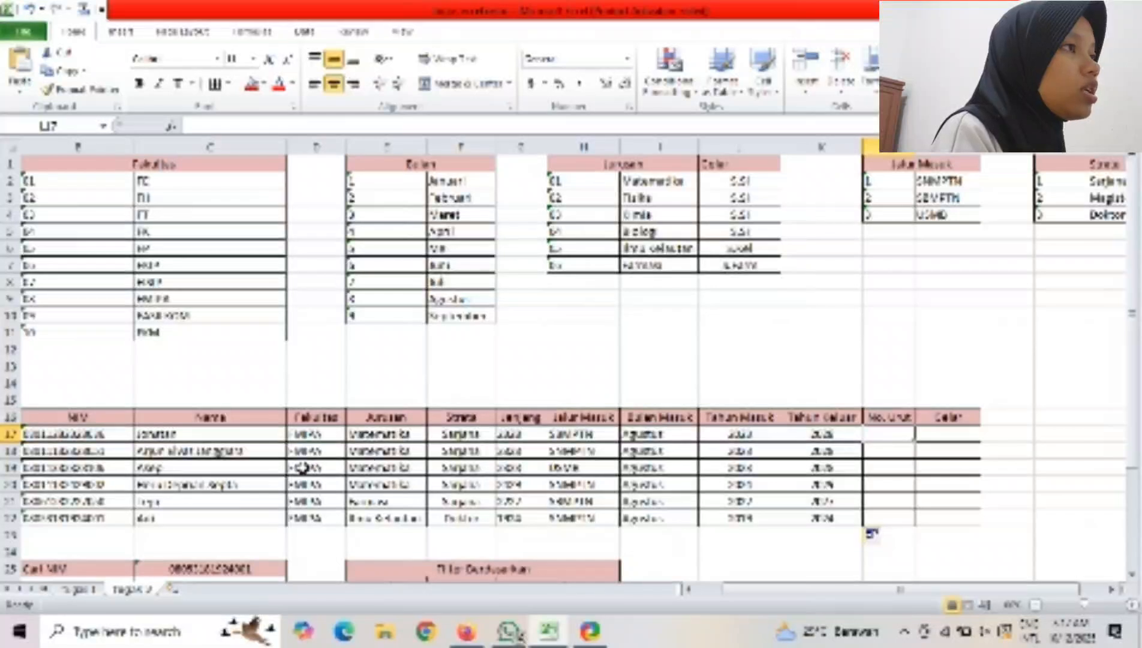
scroll(303, 471, left, 1)
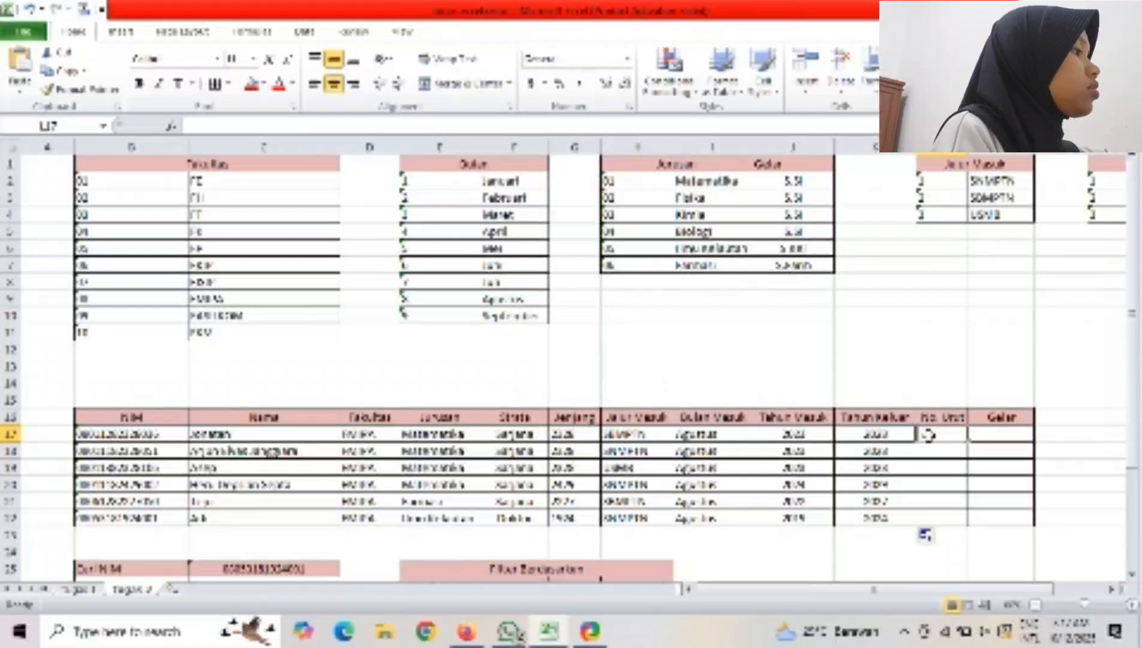
text(=)
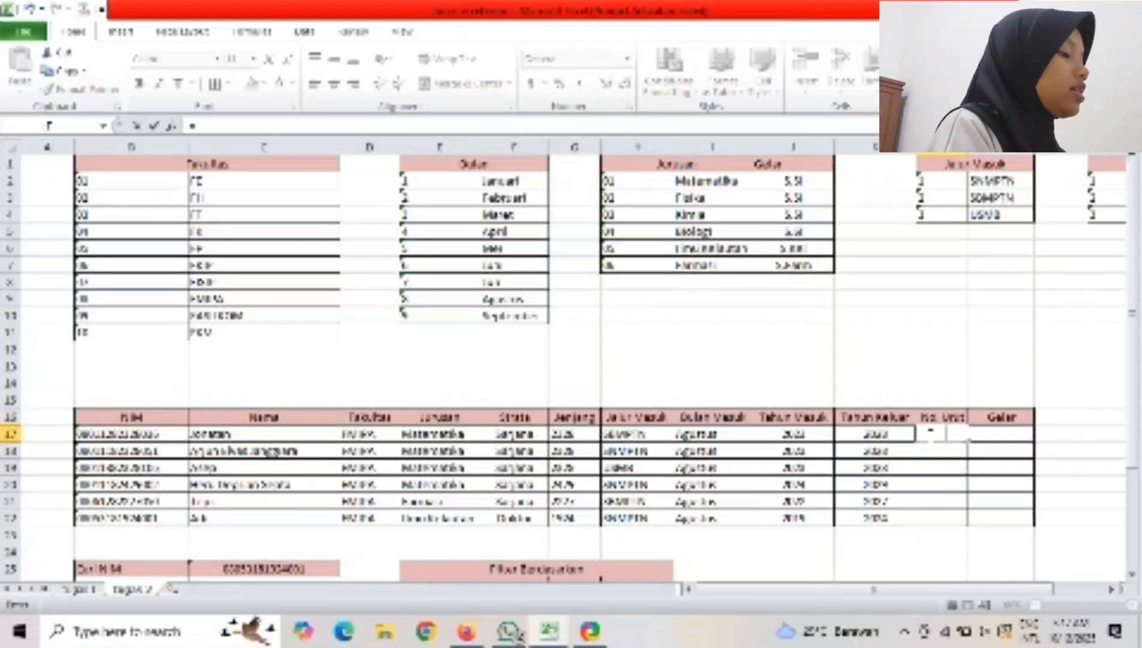
text(right)
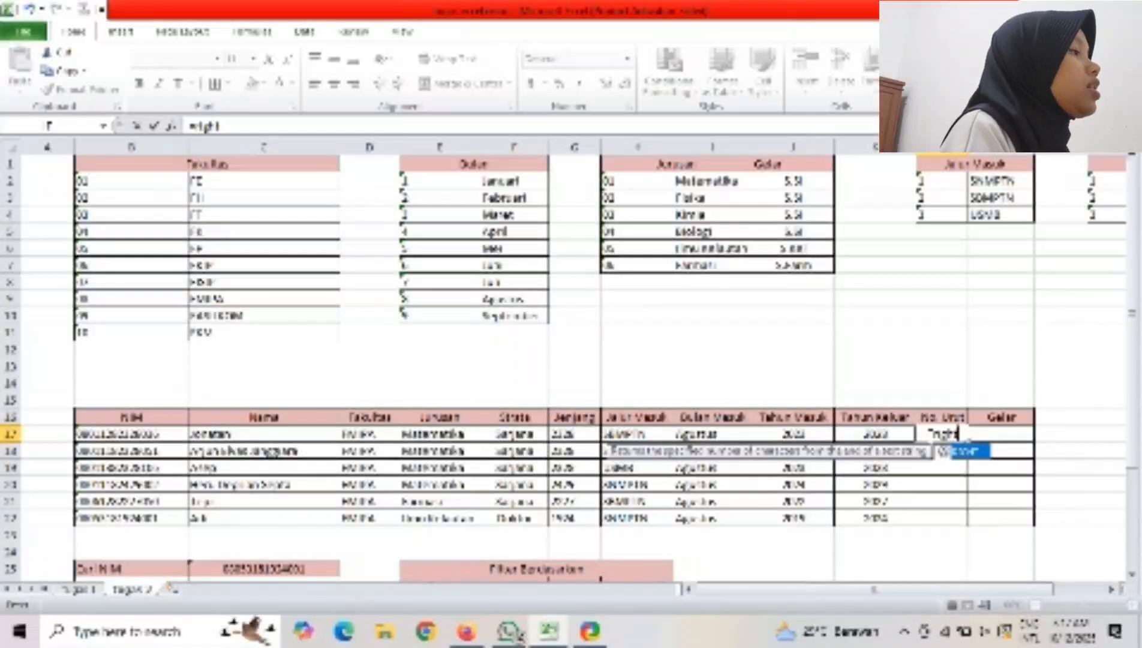
text(()
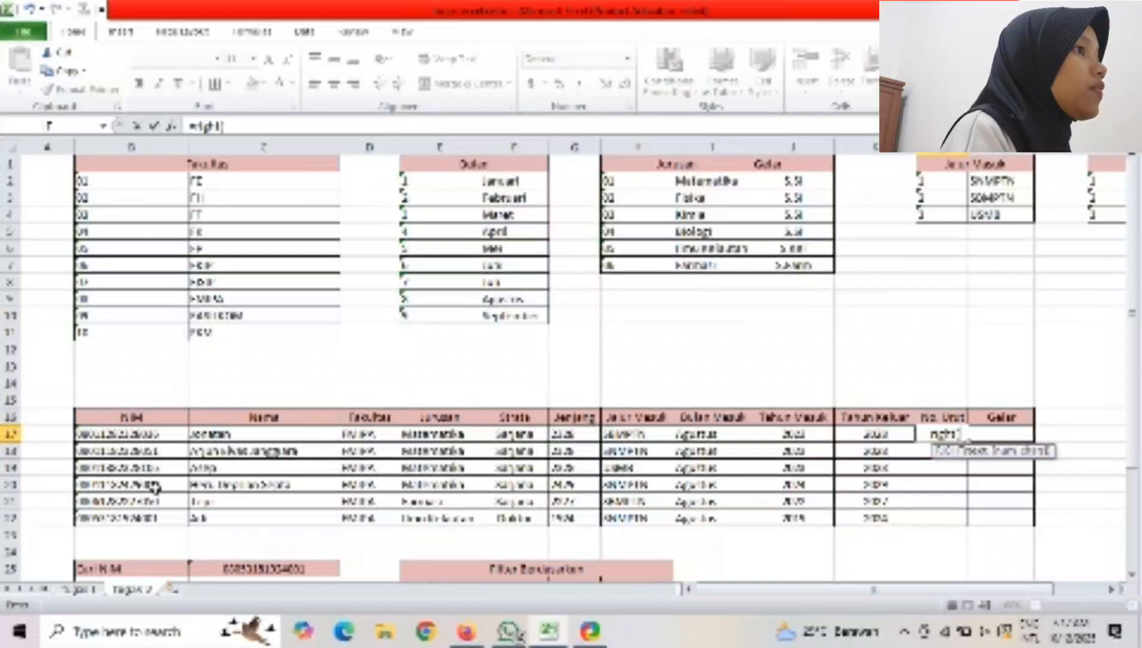
click(151, 433)
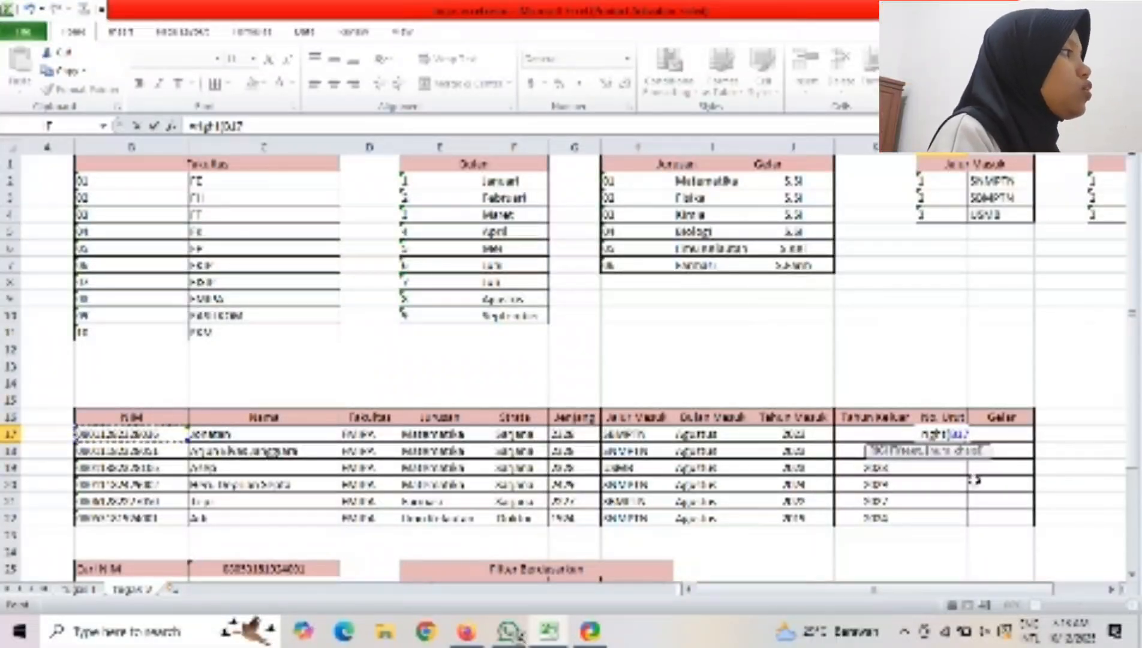
text(,)
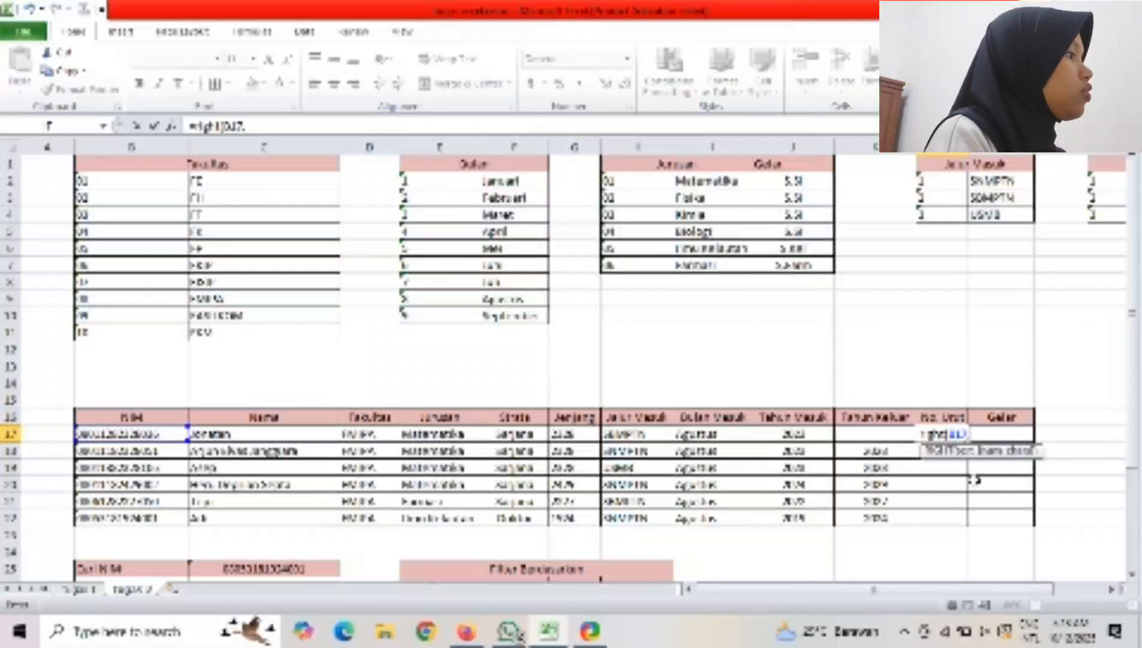
text(3)
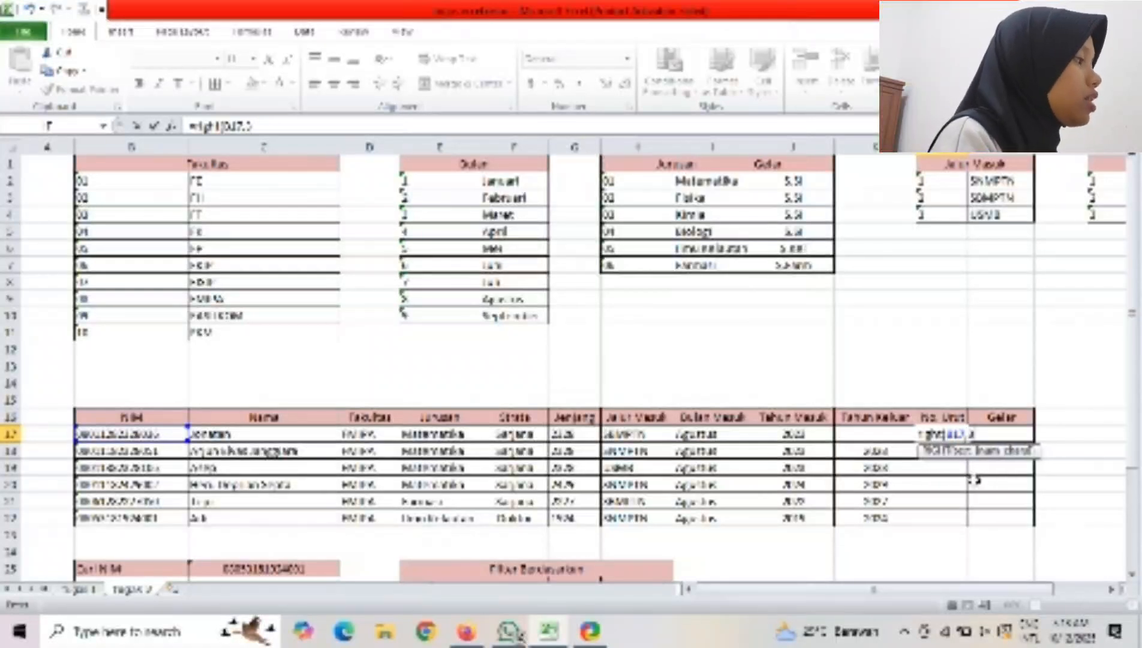
text())
key(Return)
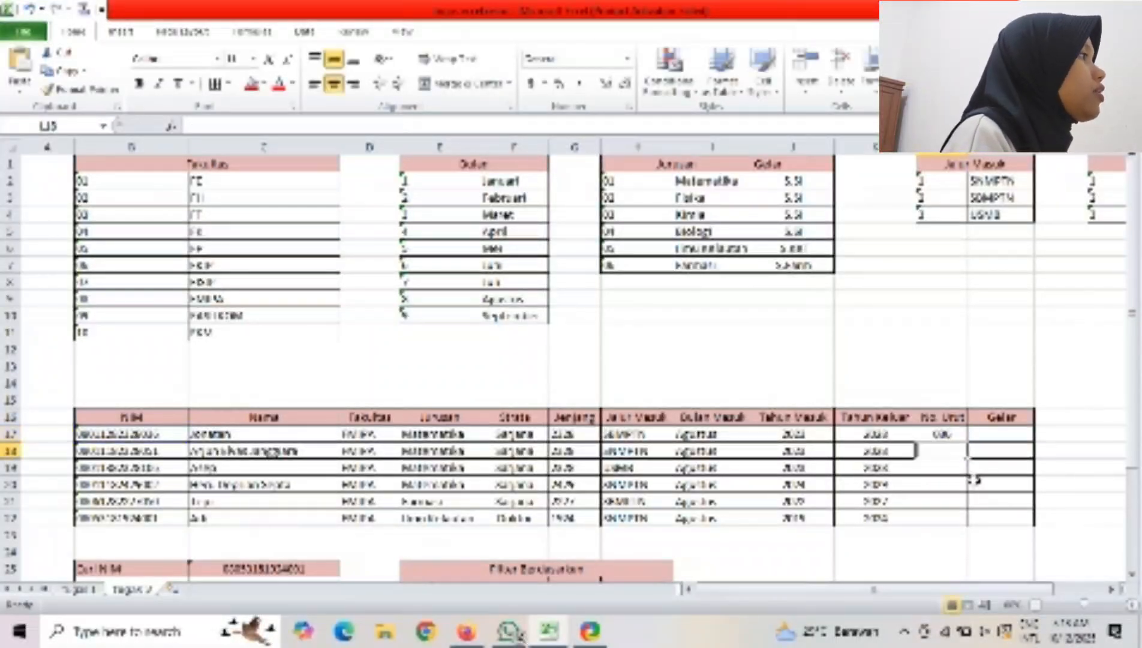
click(959, 435)
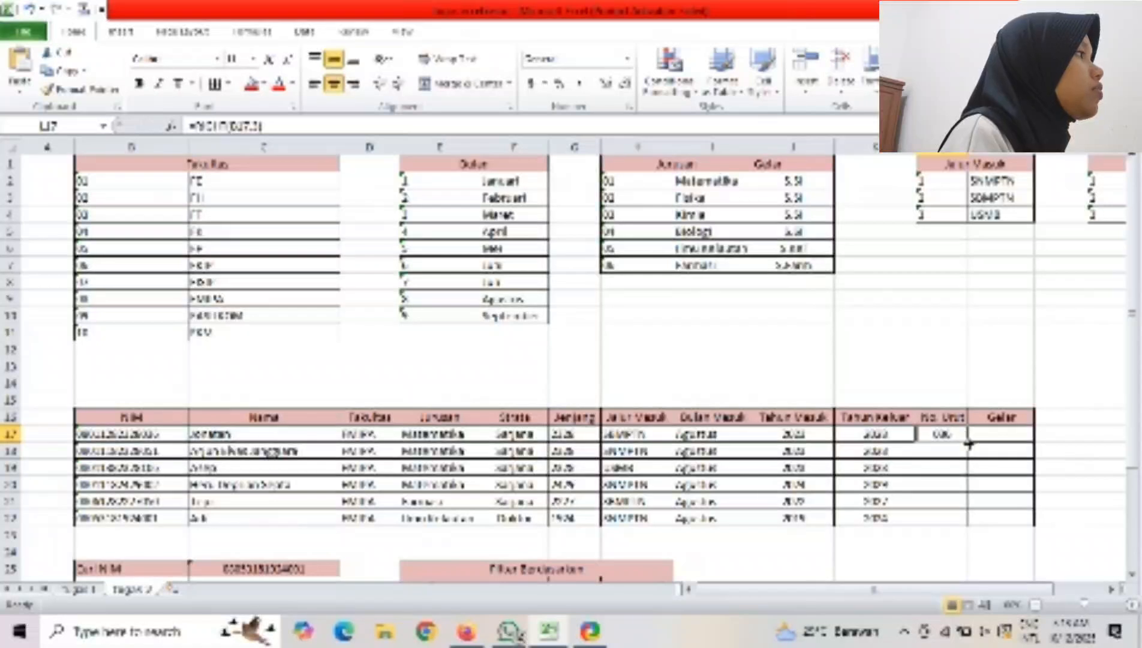
double_click(966, 443)
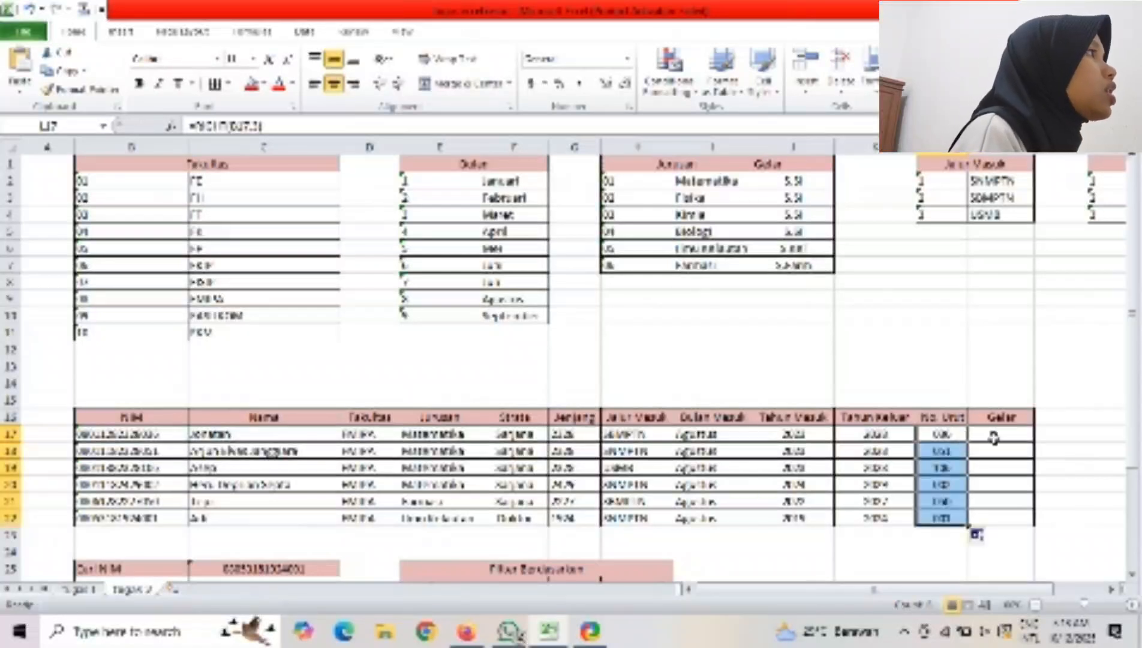
Try the formula =VLOOKUP(mid,3,2) in the first Gelar cell, M17.
click(991, 436)
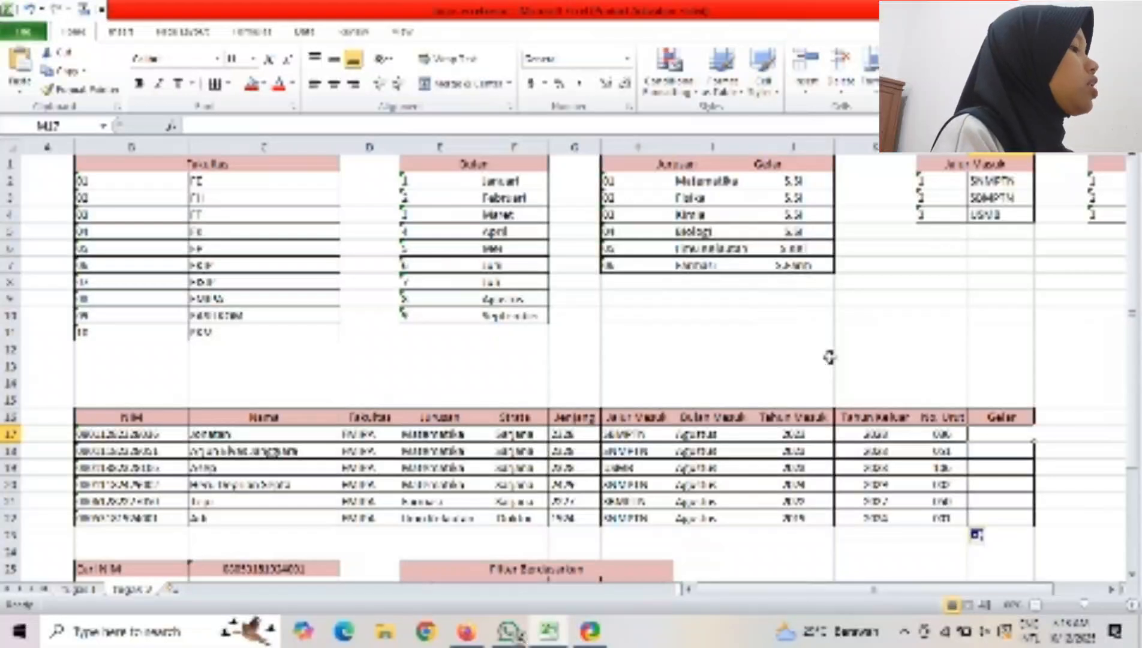
text(=vlookup)
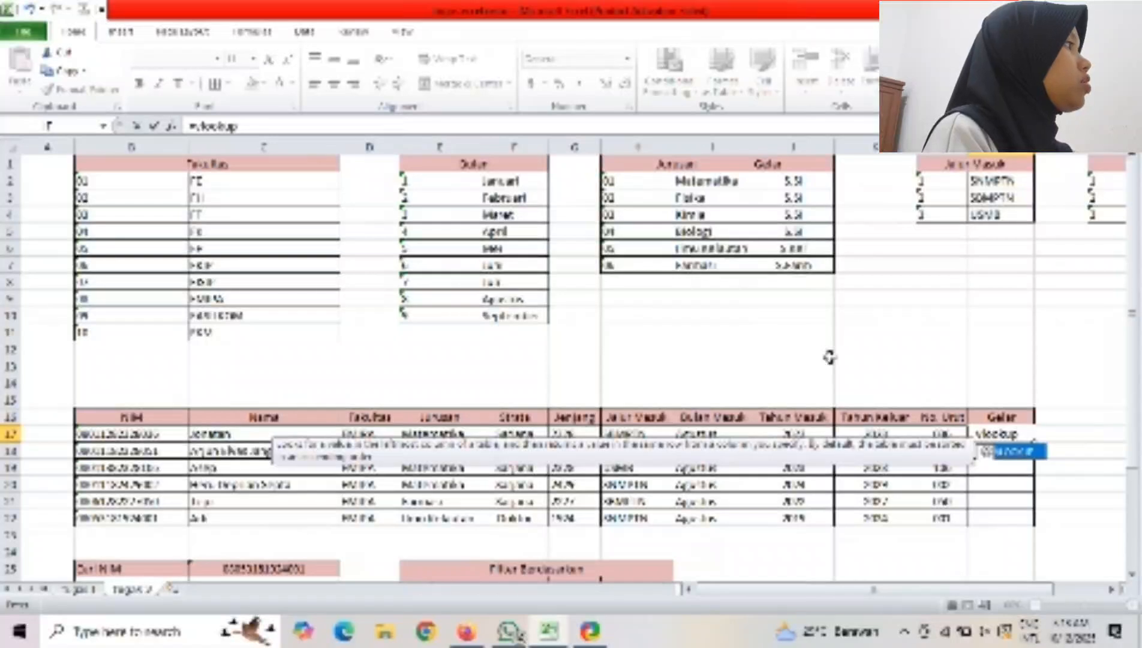
text(()
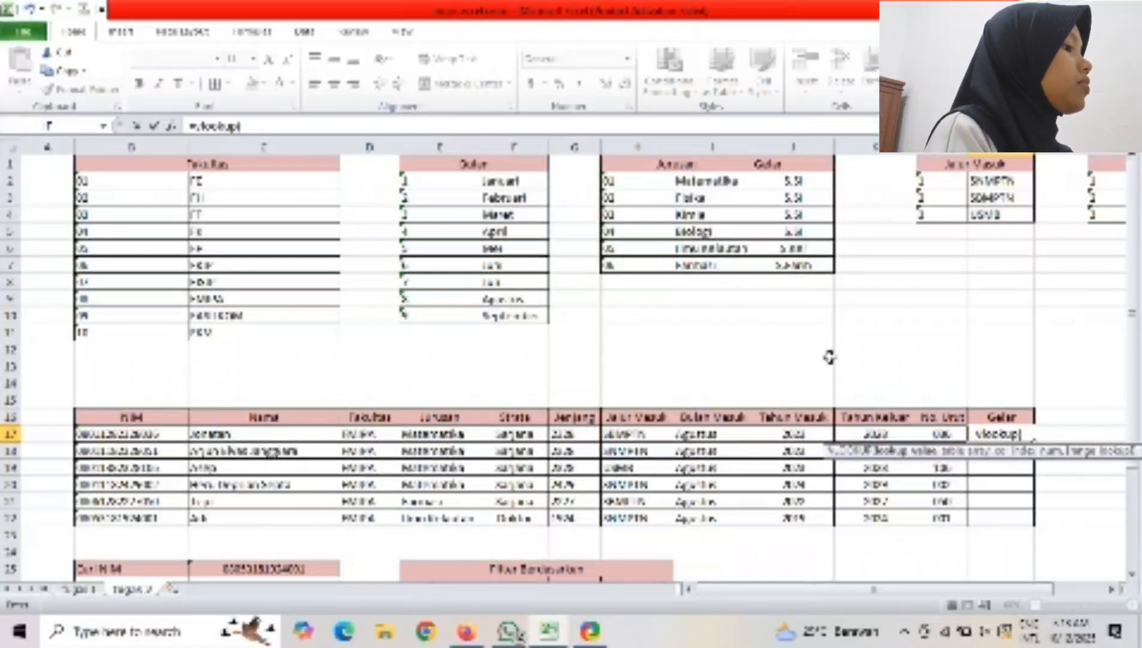
text(mid)
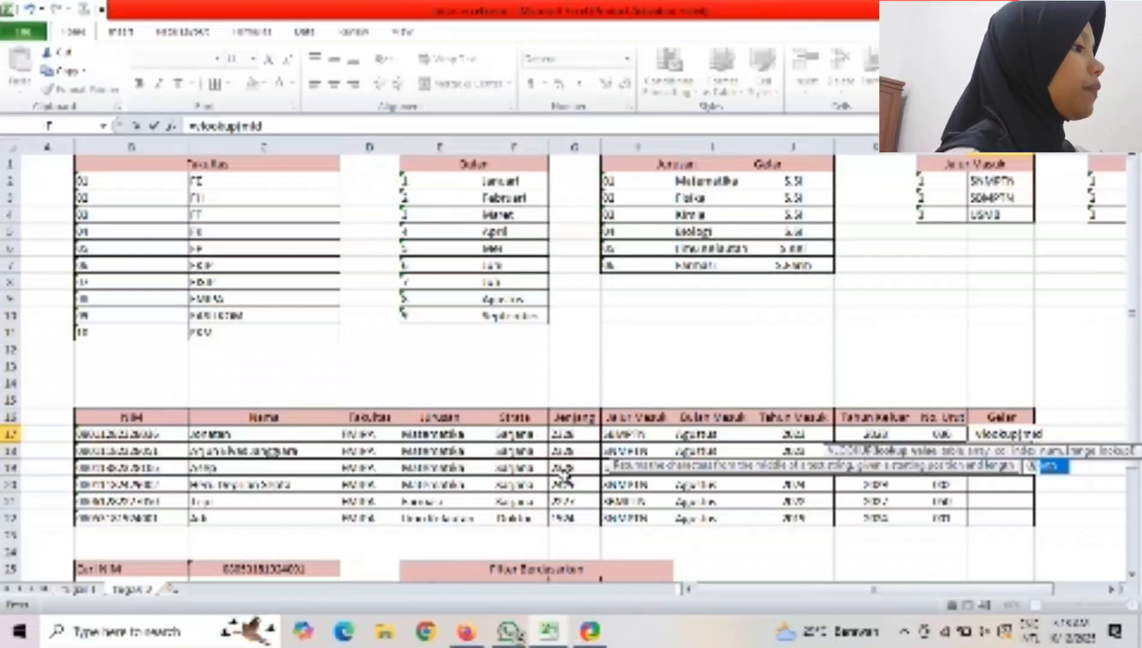
text(,3)
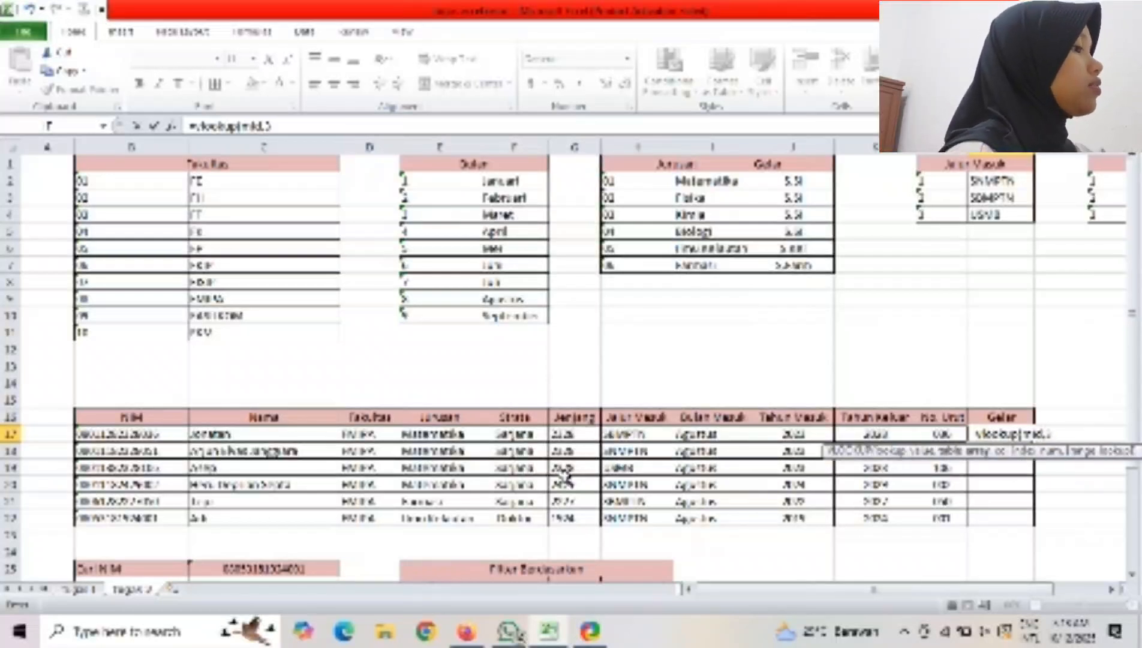
text(,2)
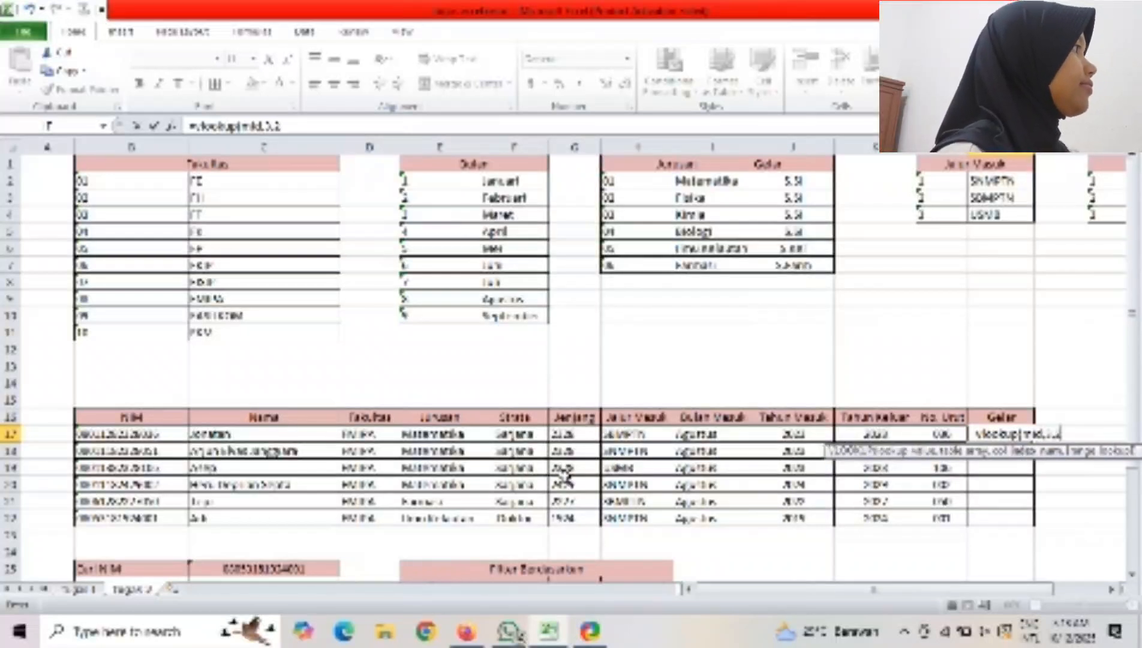
text())
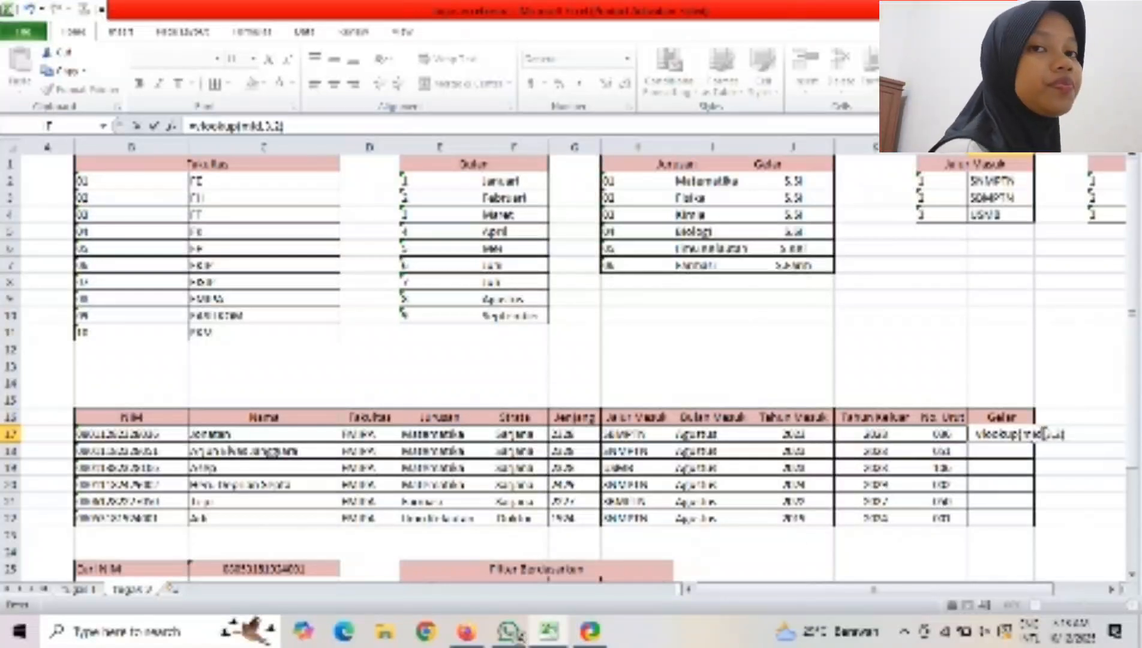
click(1044, 433)
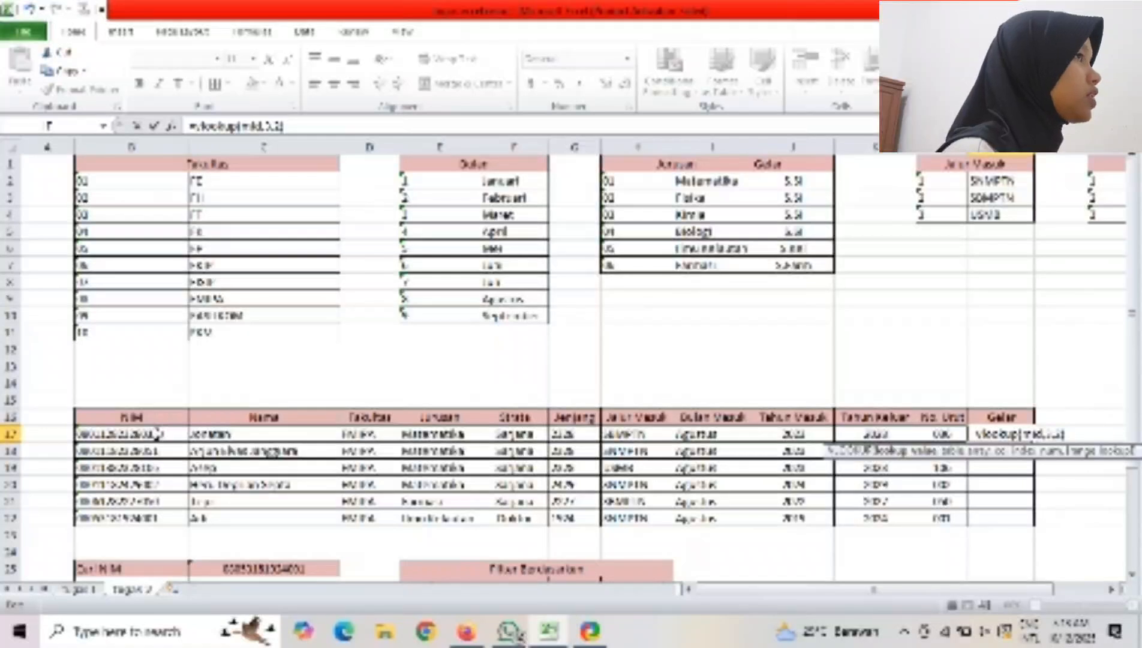
click(157, 434)
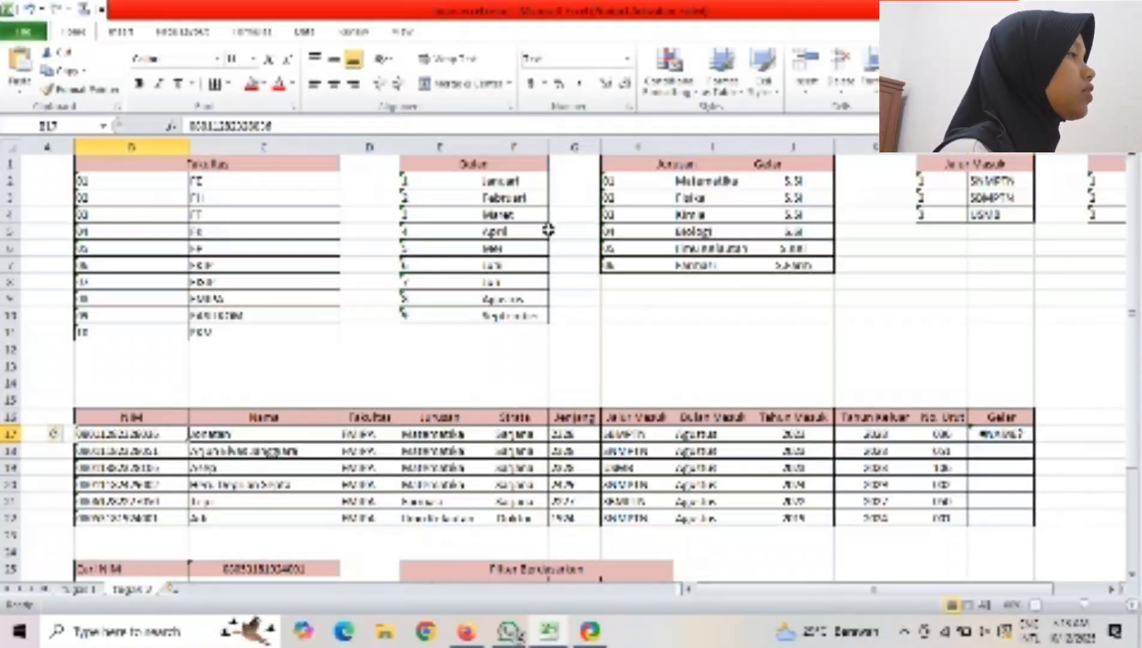
Rewrite the lookup value of the VLOOKUP formula in the first Gelar cell, M17, as MID(B17,3,2).
click(1011, 428)
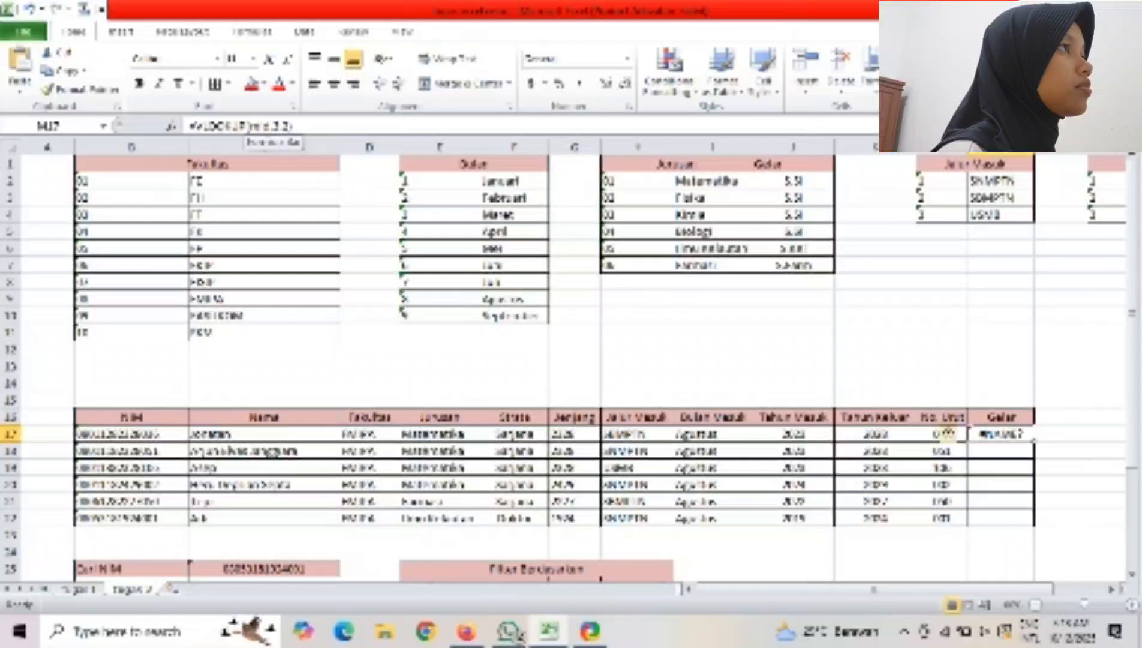
click(278, 126)
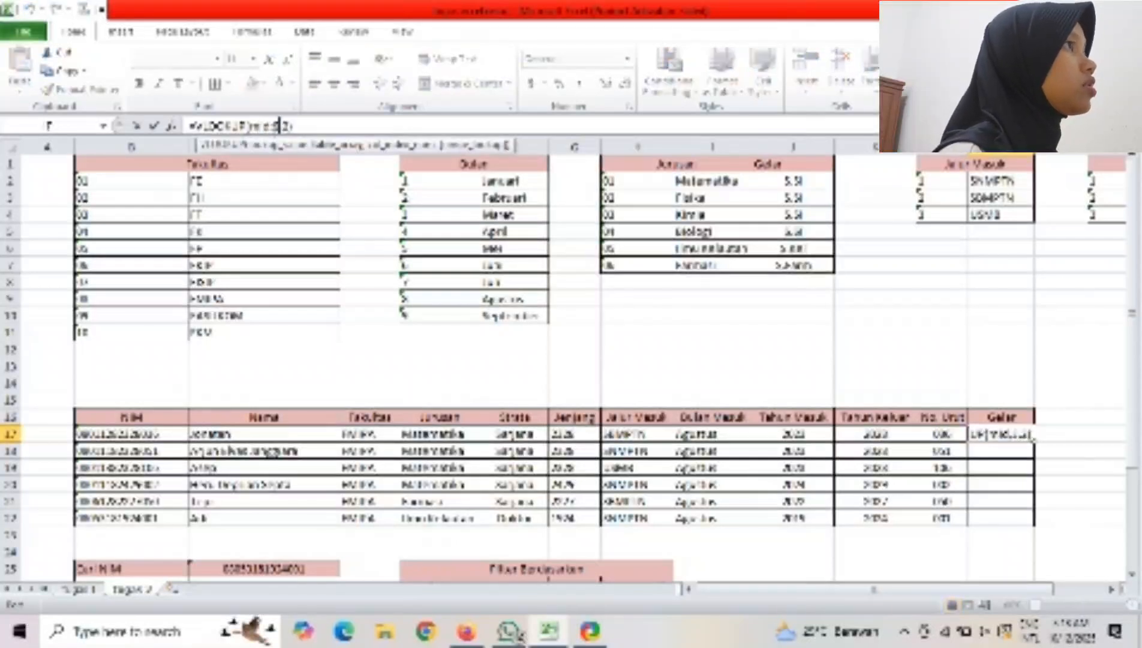
key(BackSpace)
key(BackSpace)
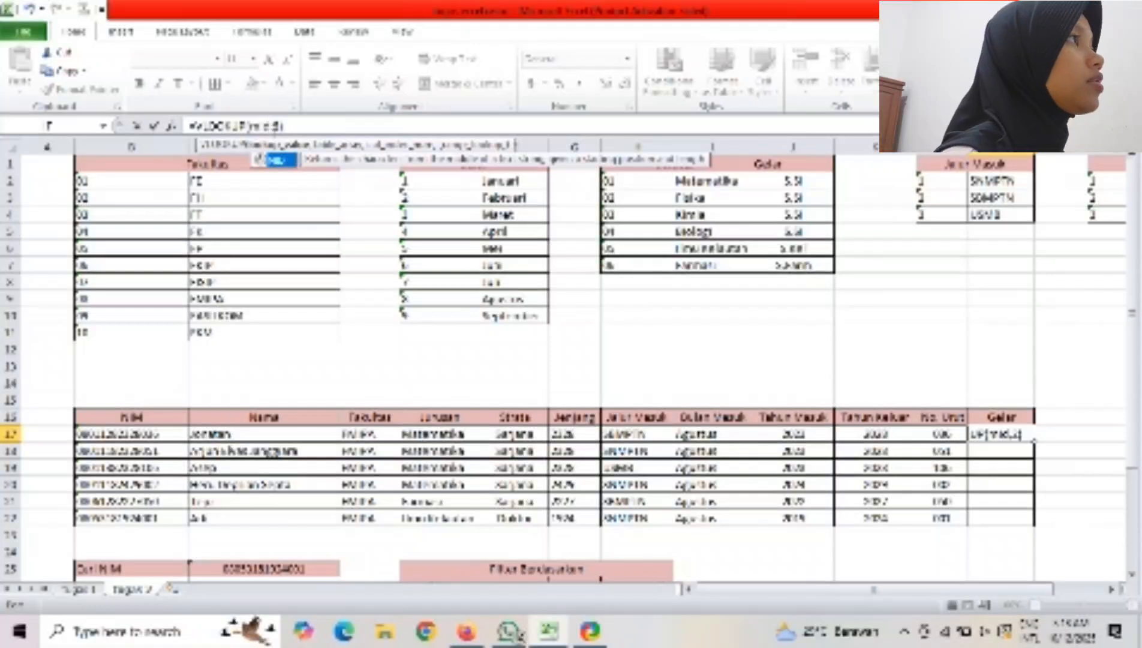
click(275, 127)
text(()
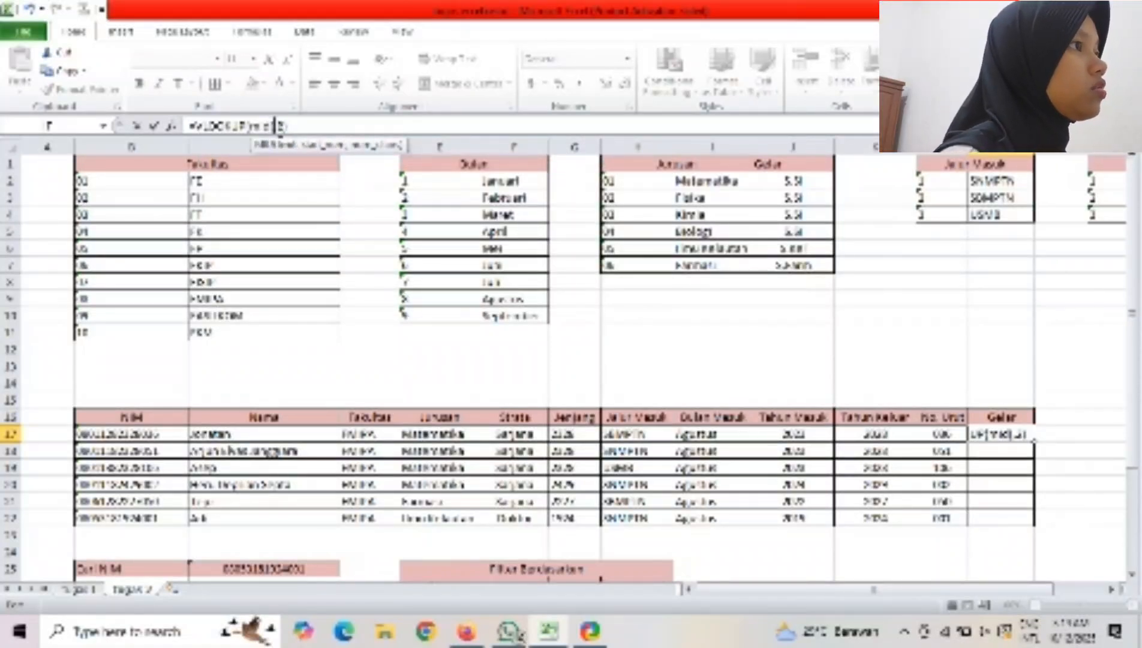
click(174, 434)
text(,2)
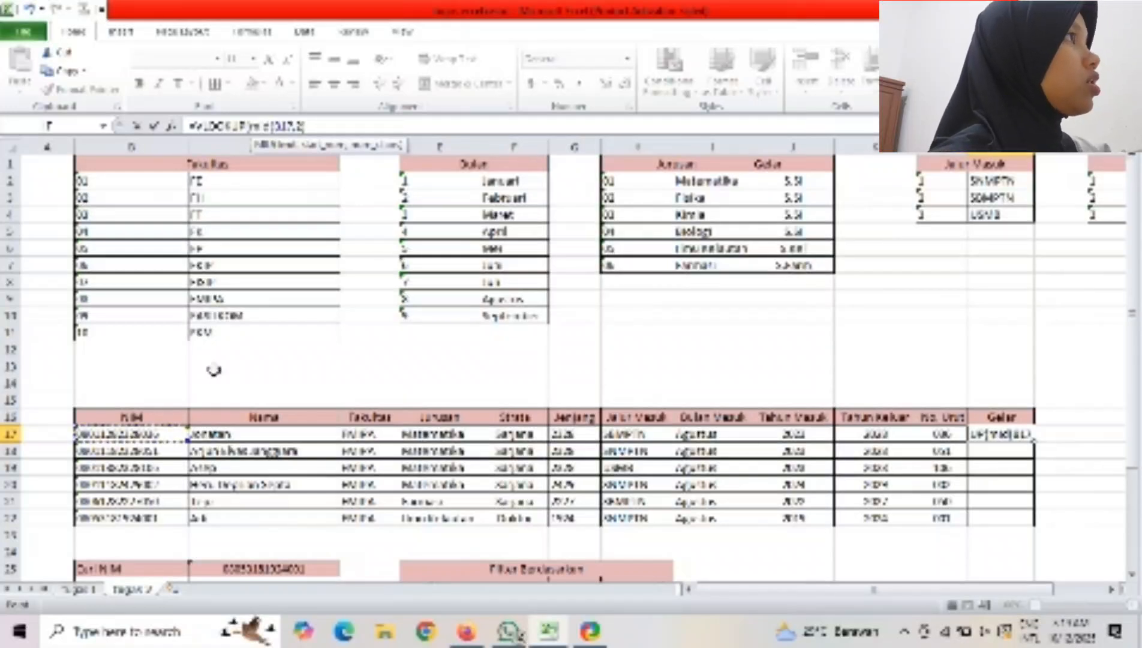
text(,3)
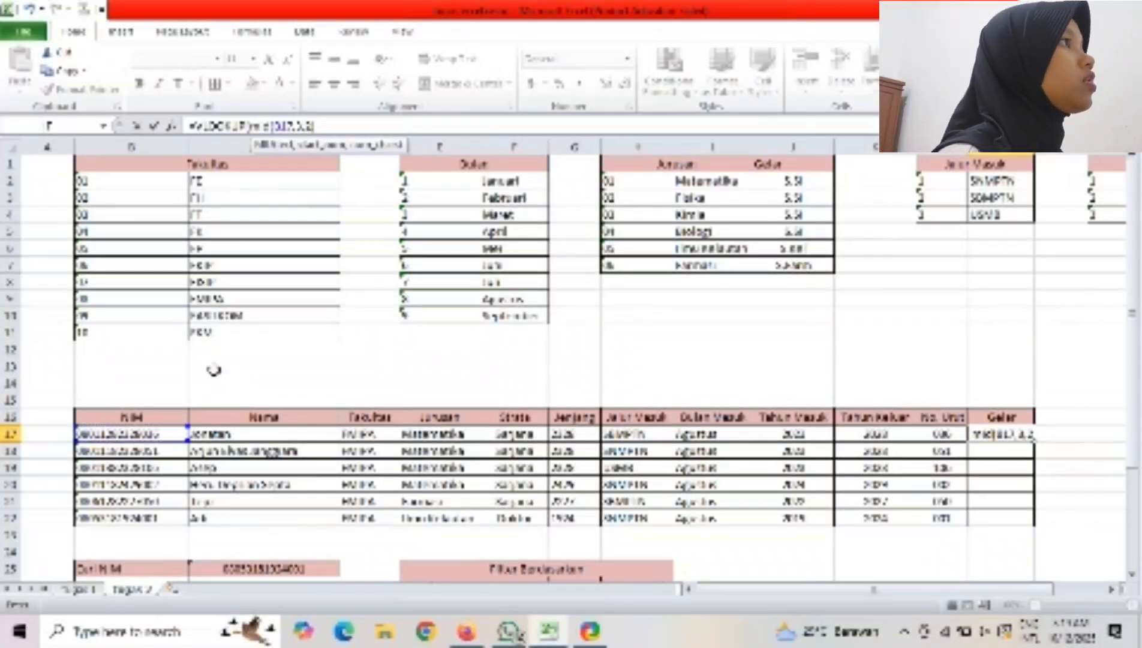
text())
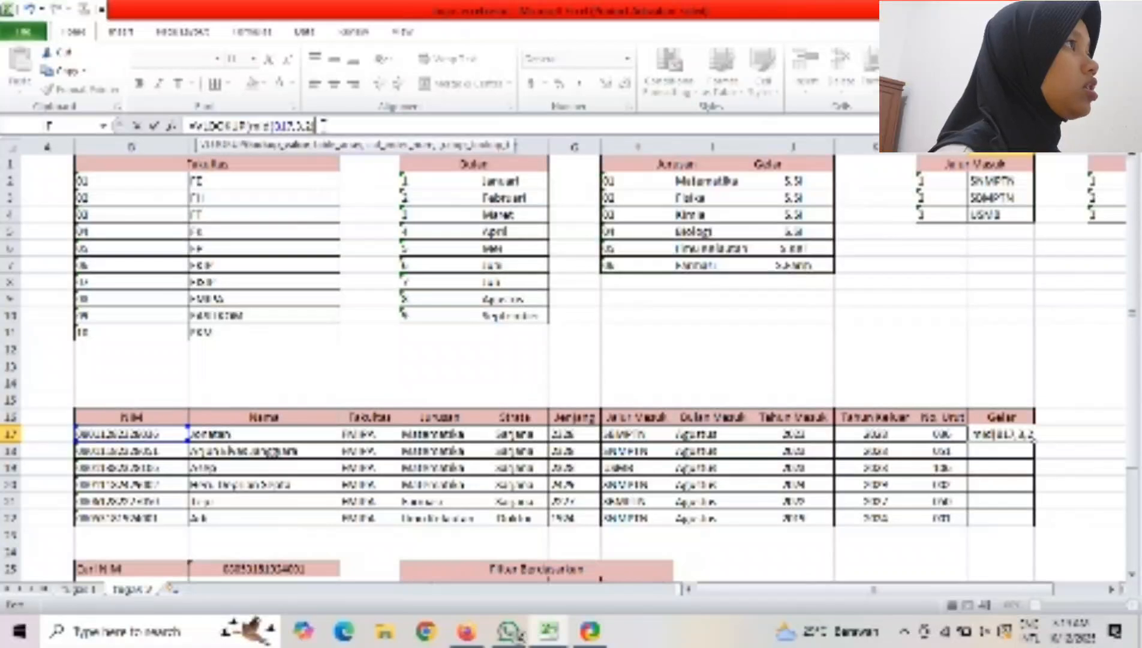
text(,)
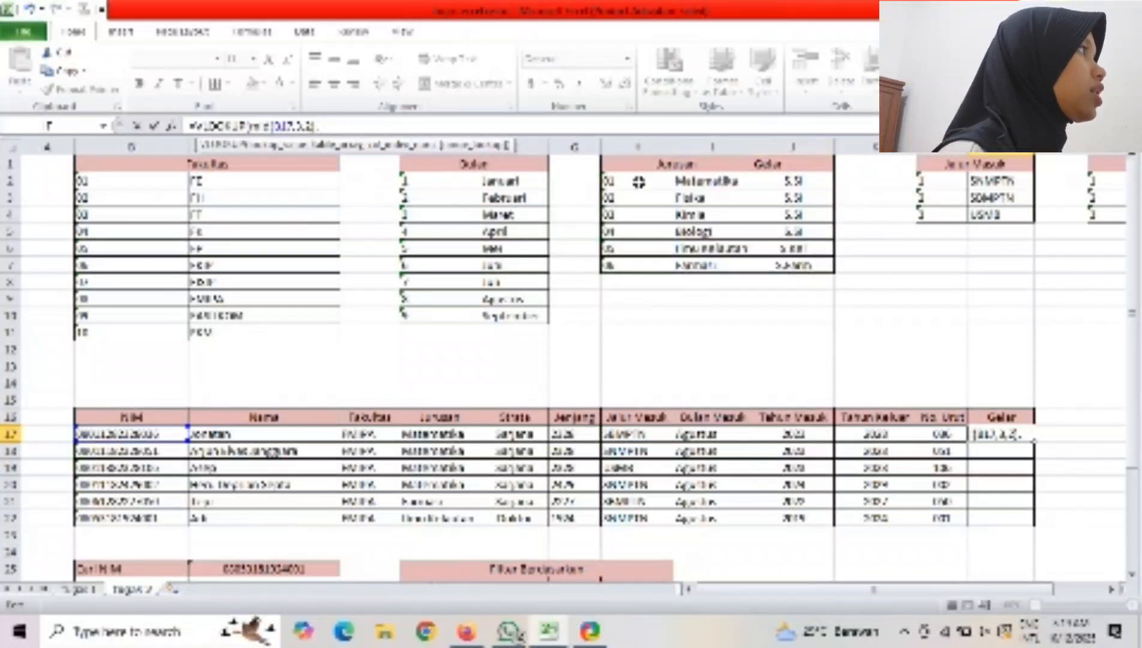
Add the Jurusan and Gelar reference table as the formula's lookup range, locked as the absolute reference $H$2:$J$7.
drag(639, 180, 828, 267)
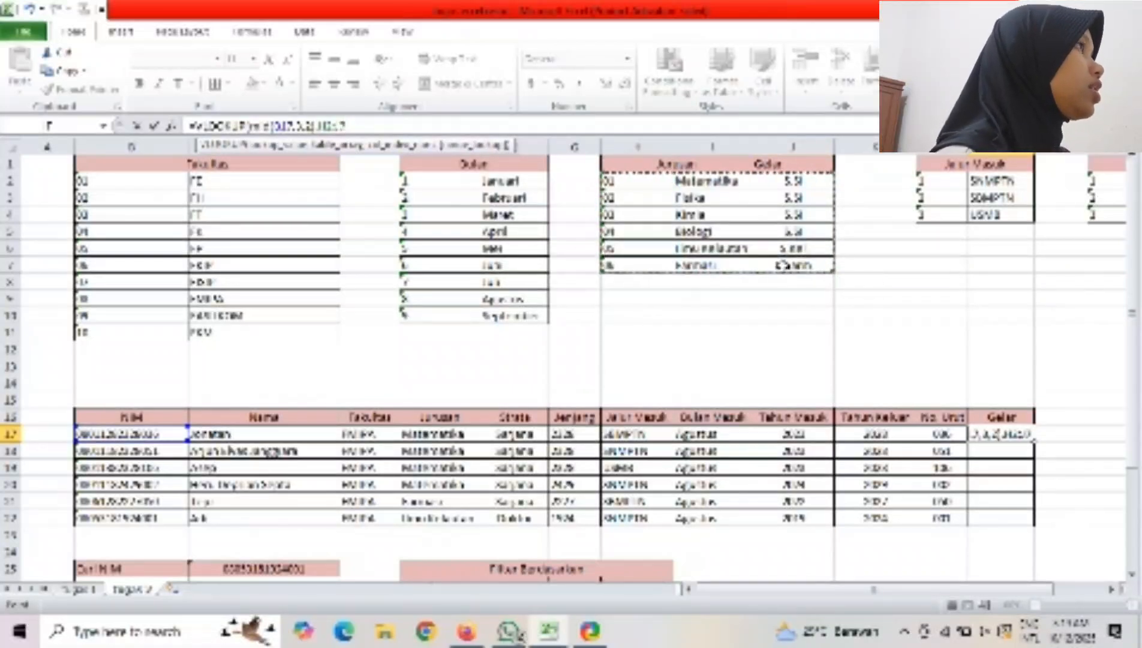
text(,)
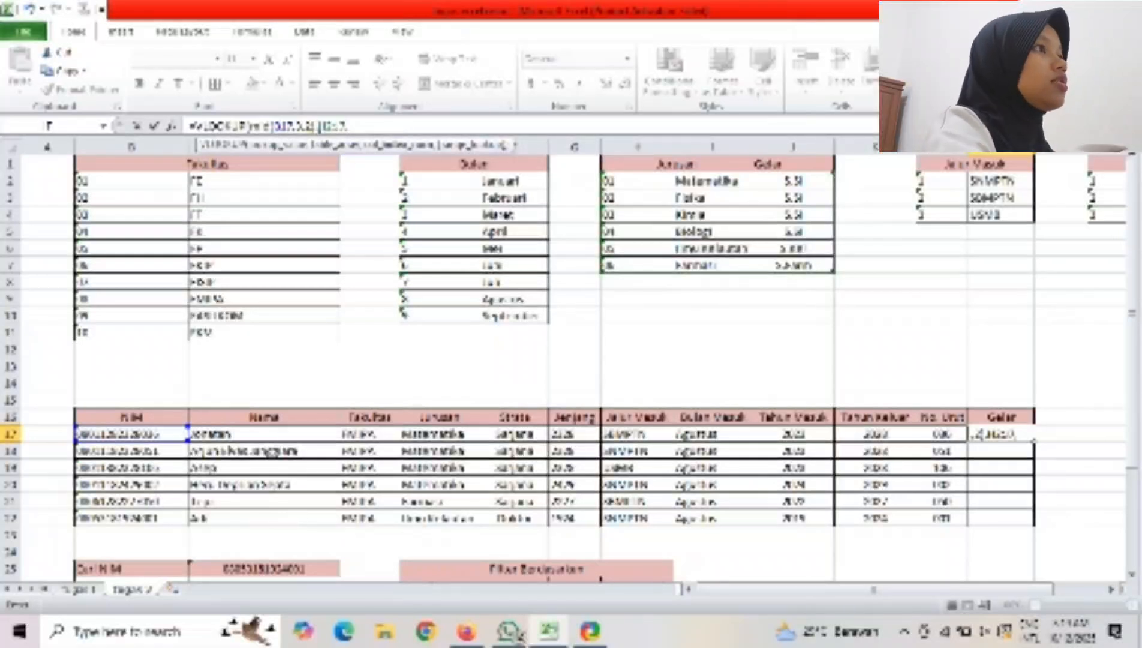
text(2)
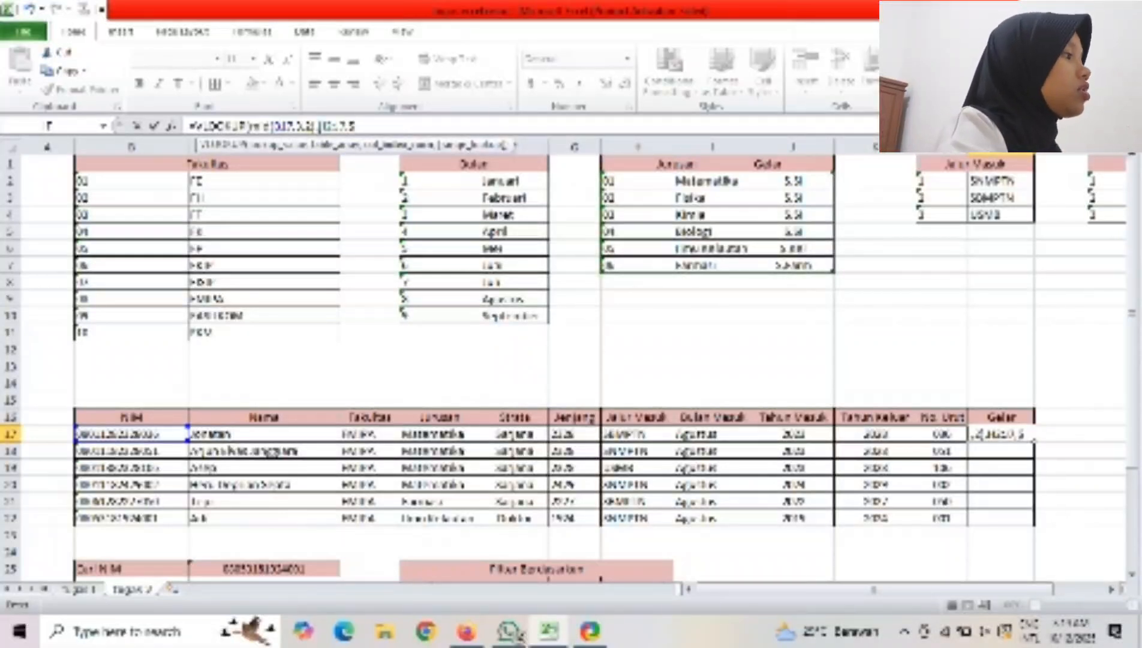
key(BackSpace)
key(BackSpace)
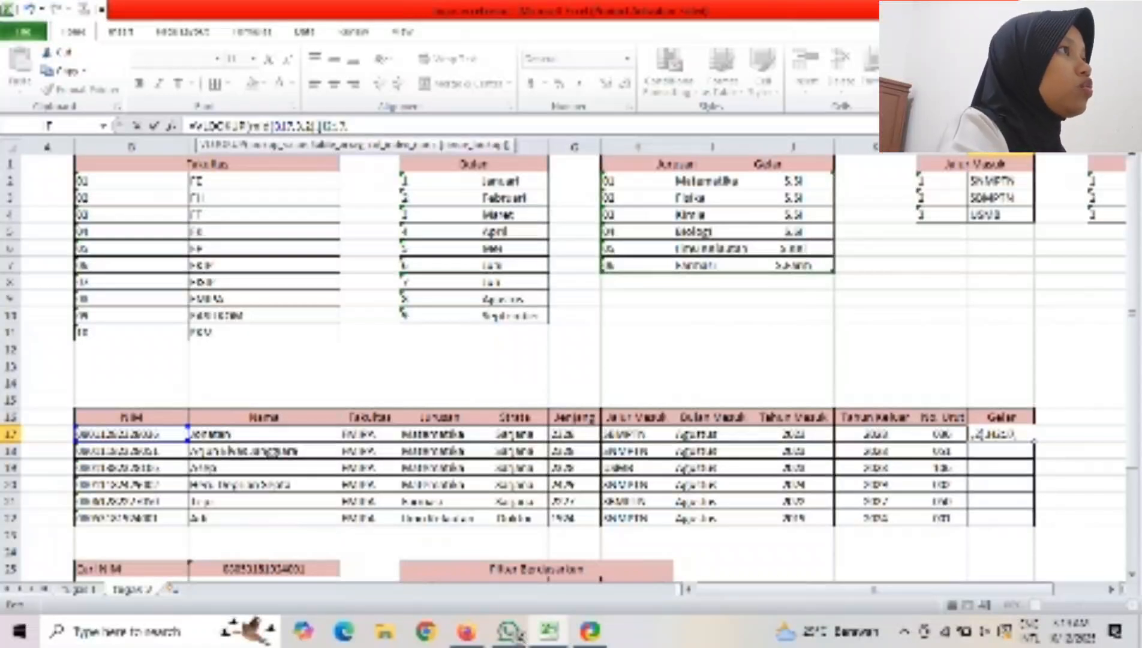
text($)
key(Right)
text($H)
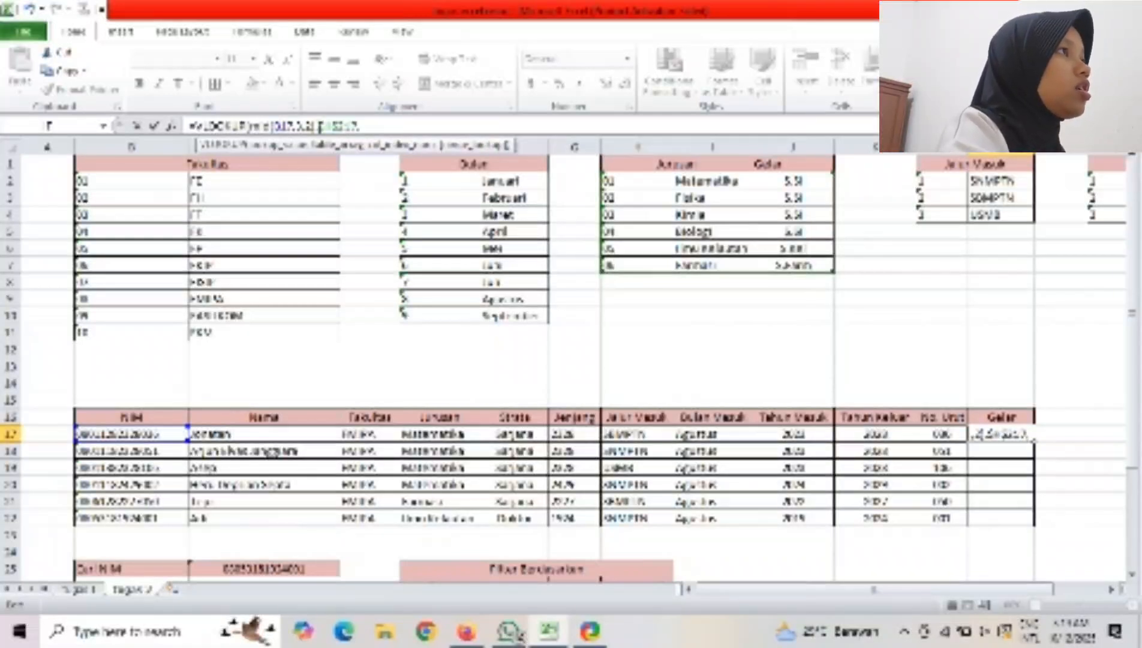
text($)
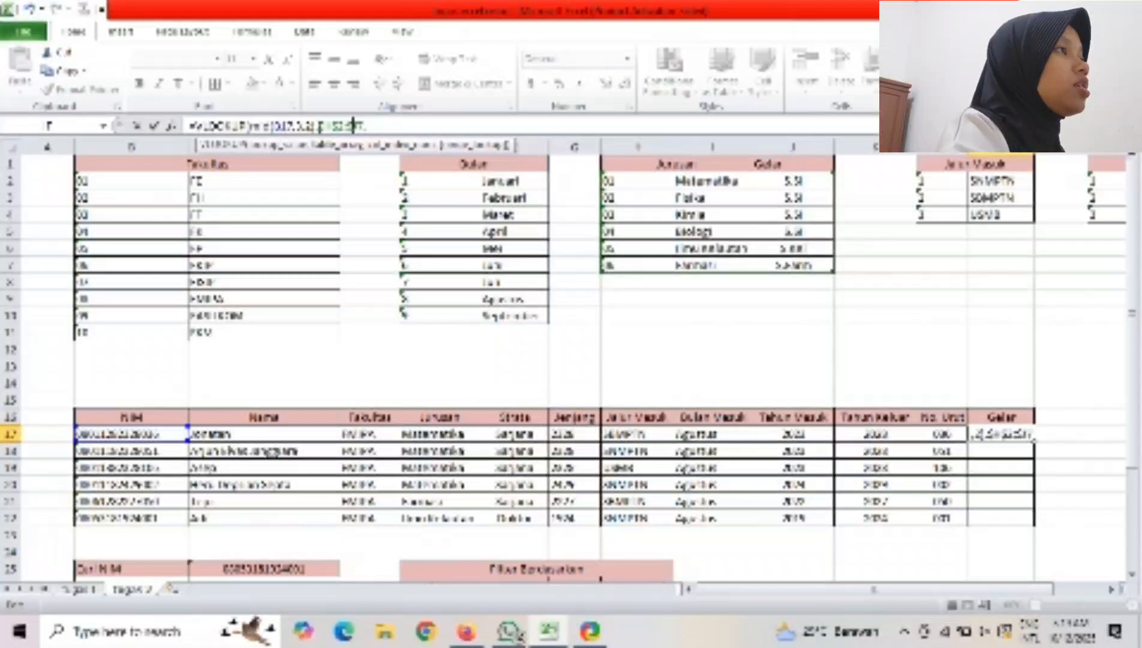
key(Right)
text($)
key(Right)
key(Right)
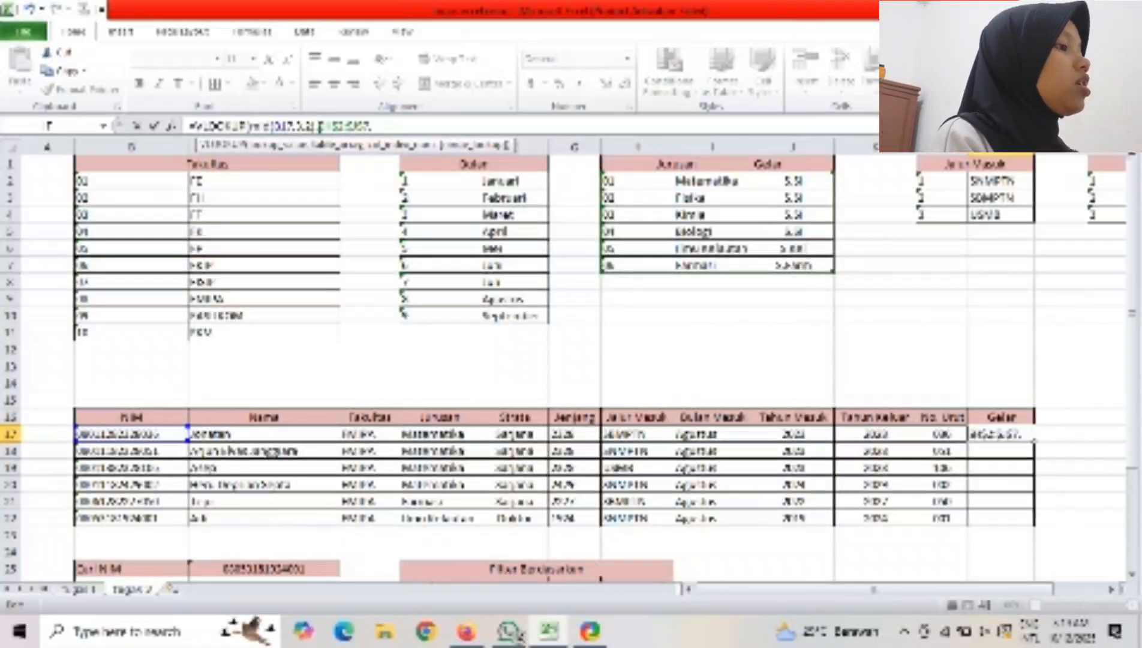
Complete the VLOOKUP formula in M17 with column index 3 and exact match 0.
text(2)
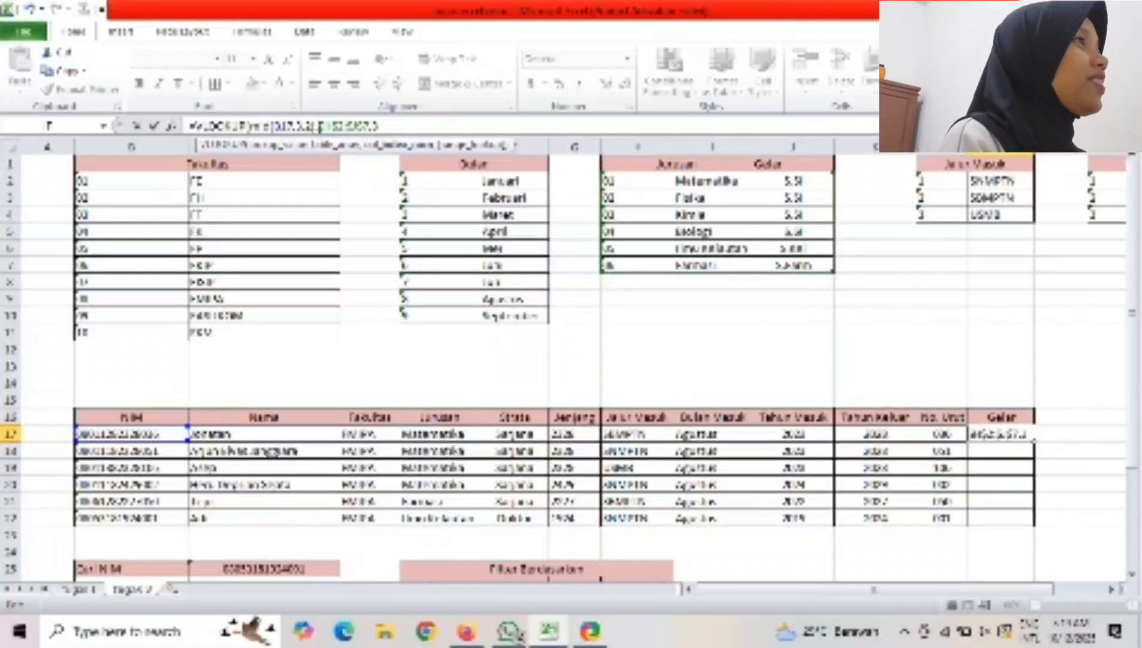
text(,)
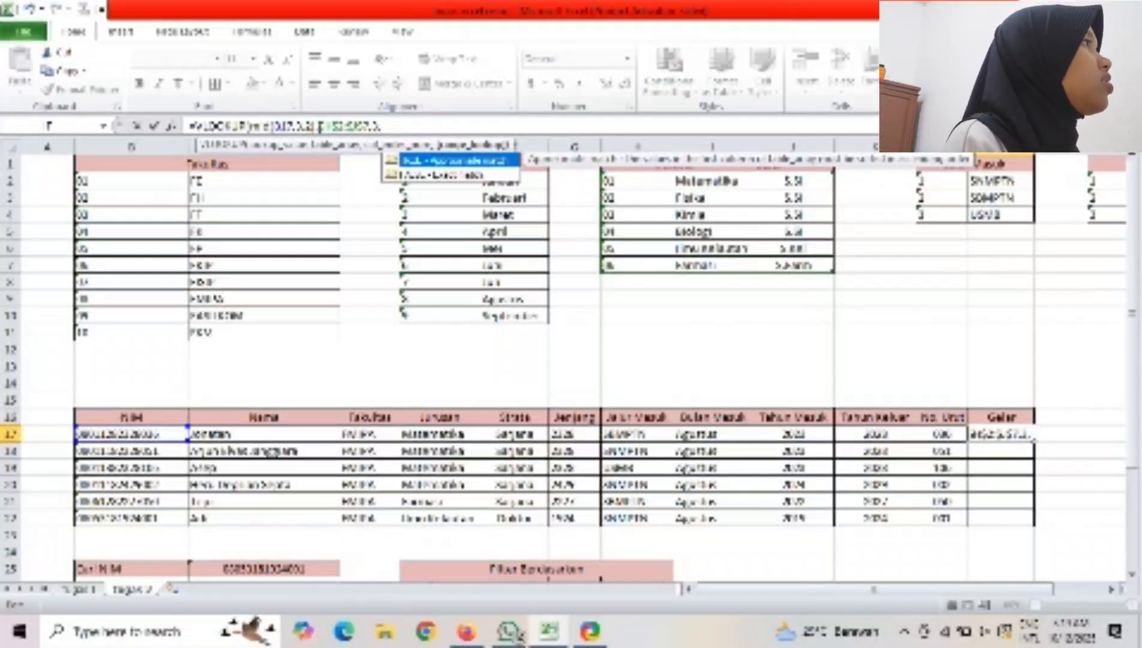
text(0)
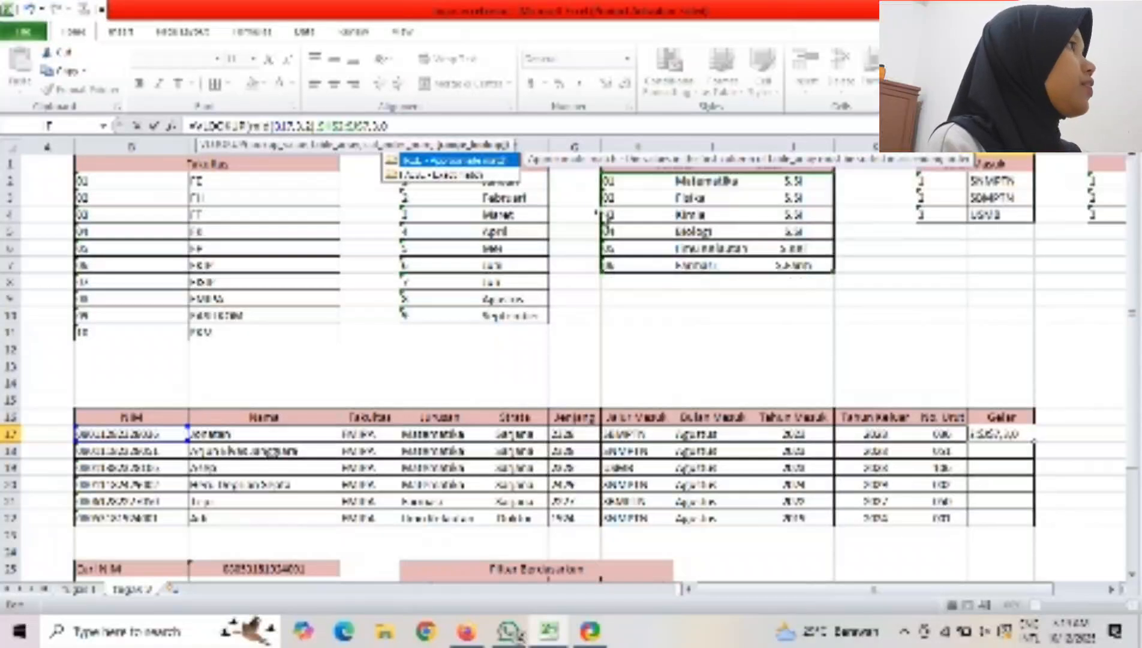
key(Return)
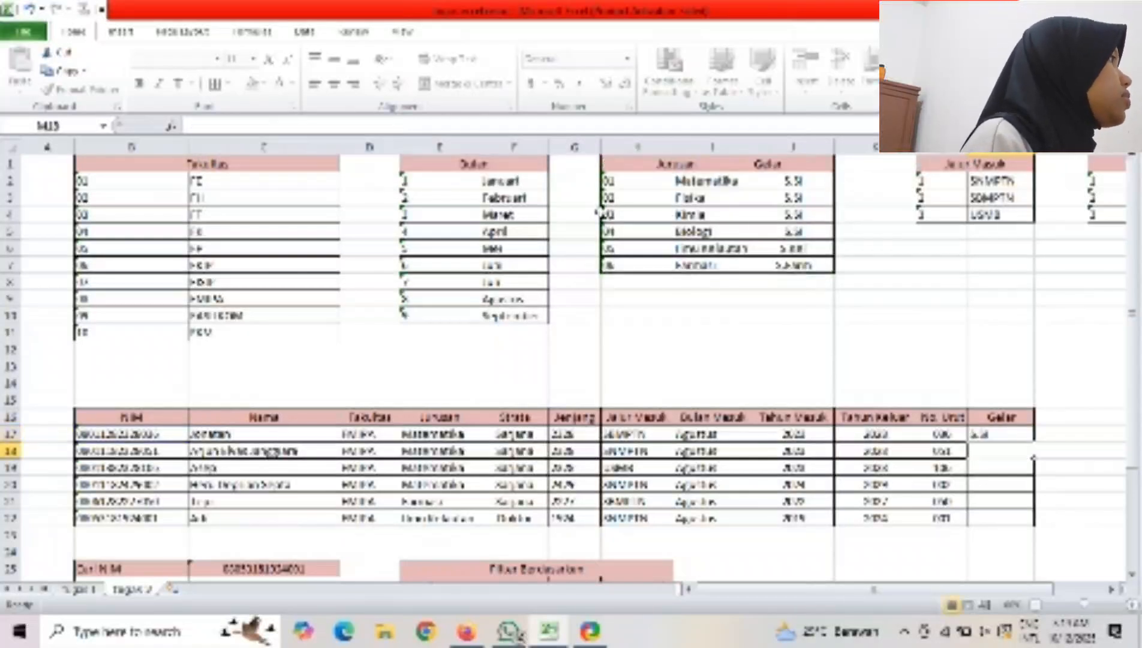
Fill the Gelar formula from M17 down through M22.
click(987, 438)
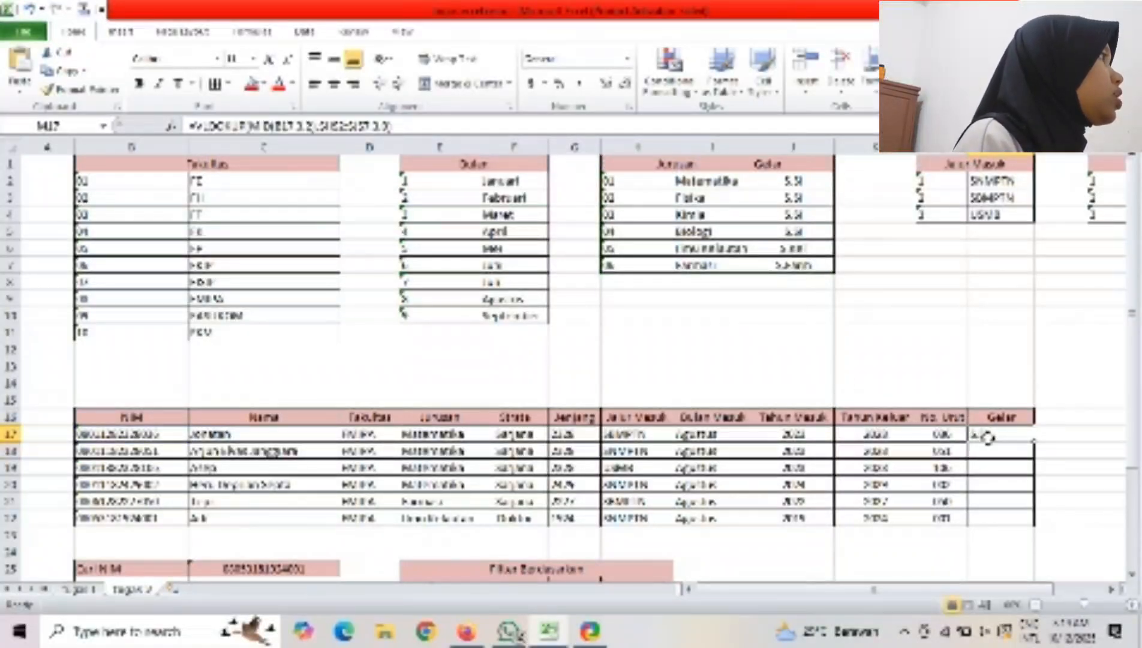
drag(1032, 442, 1032, 519)
click(1039, 403)
Change the faculty code at the start of the NIM in B20 to 03.
scroll(617, 458, down, 4)
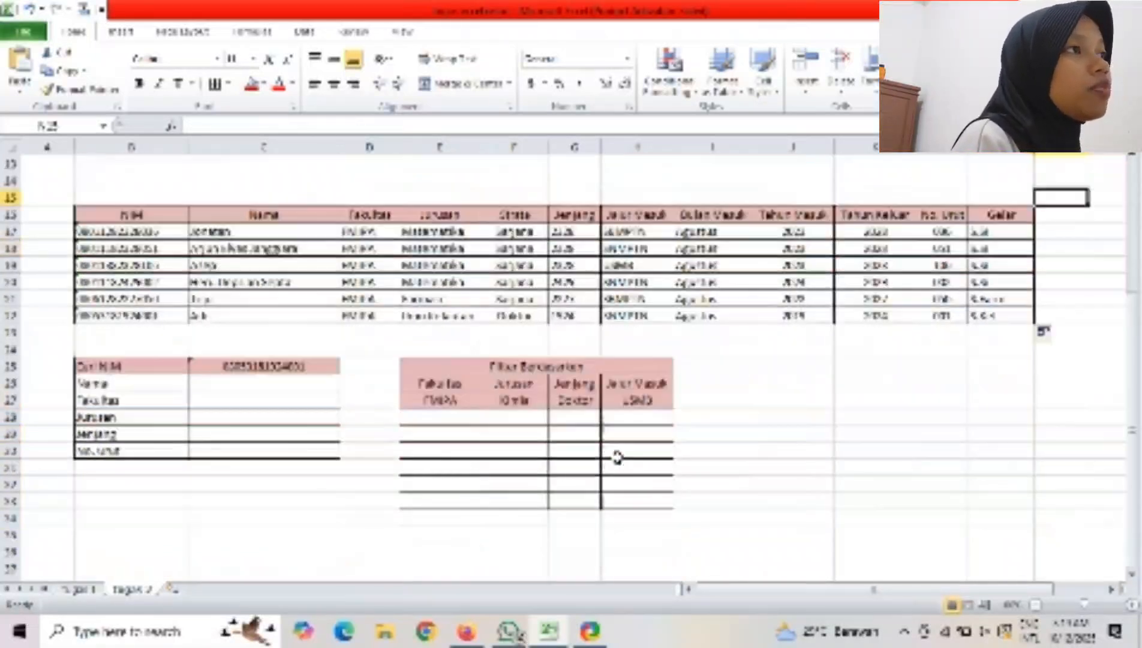
scroll(617, 457, up, 1)
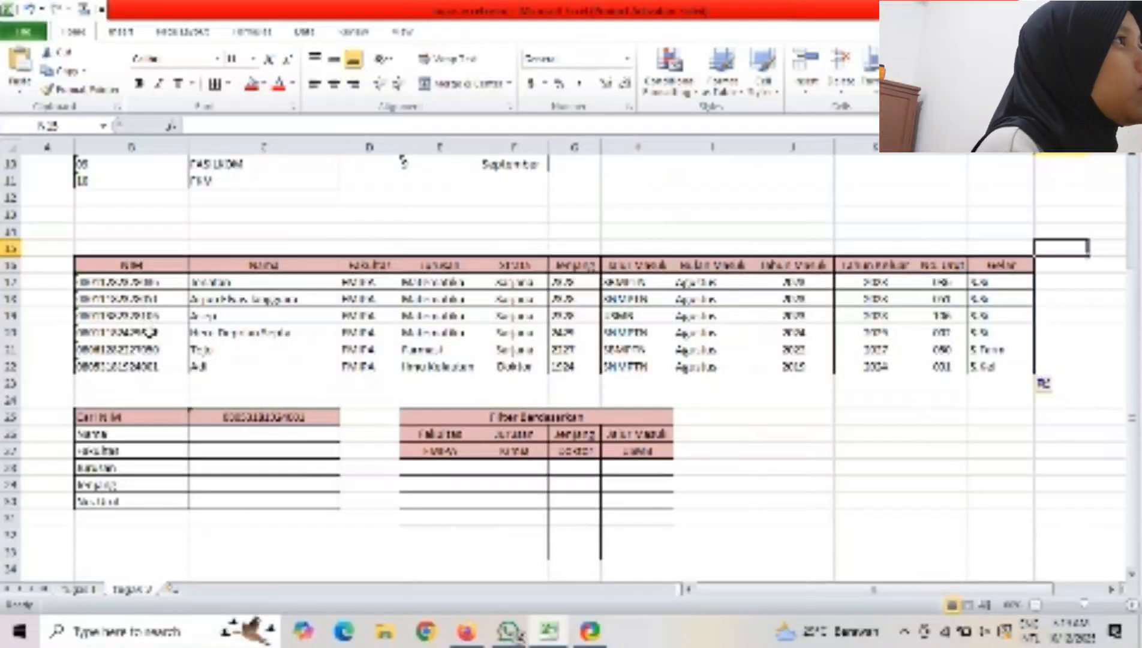
click(150, 333)
scroll(150, 333, up, 2)
scroll(149, 332, up, 2)
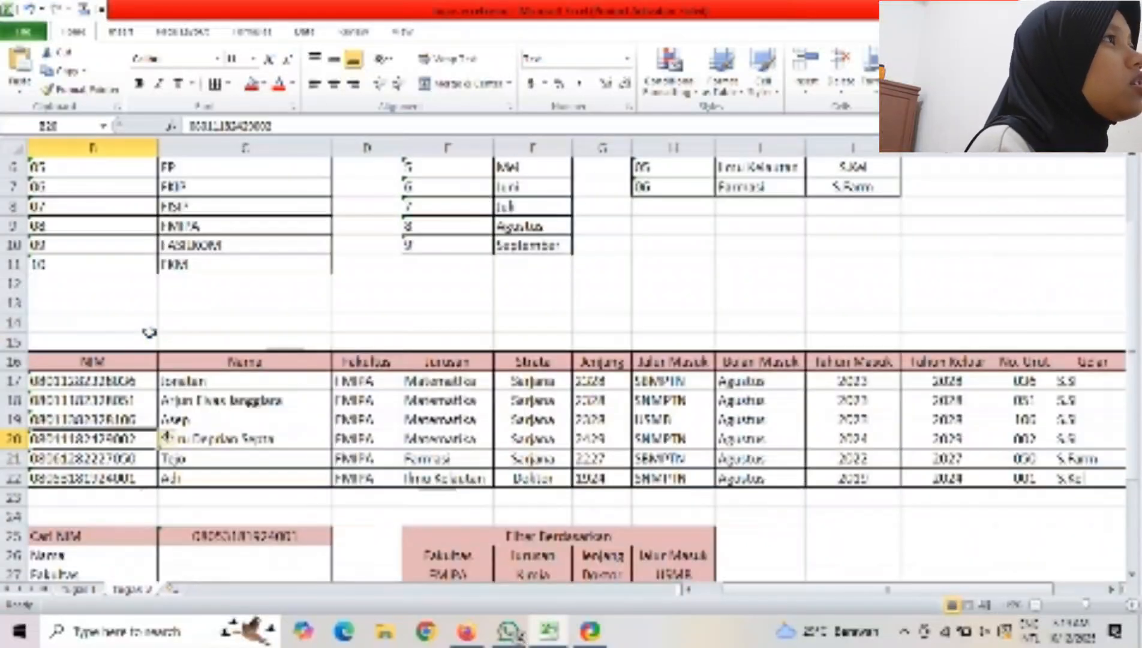
scroll(149, 331, down, 2)
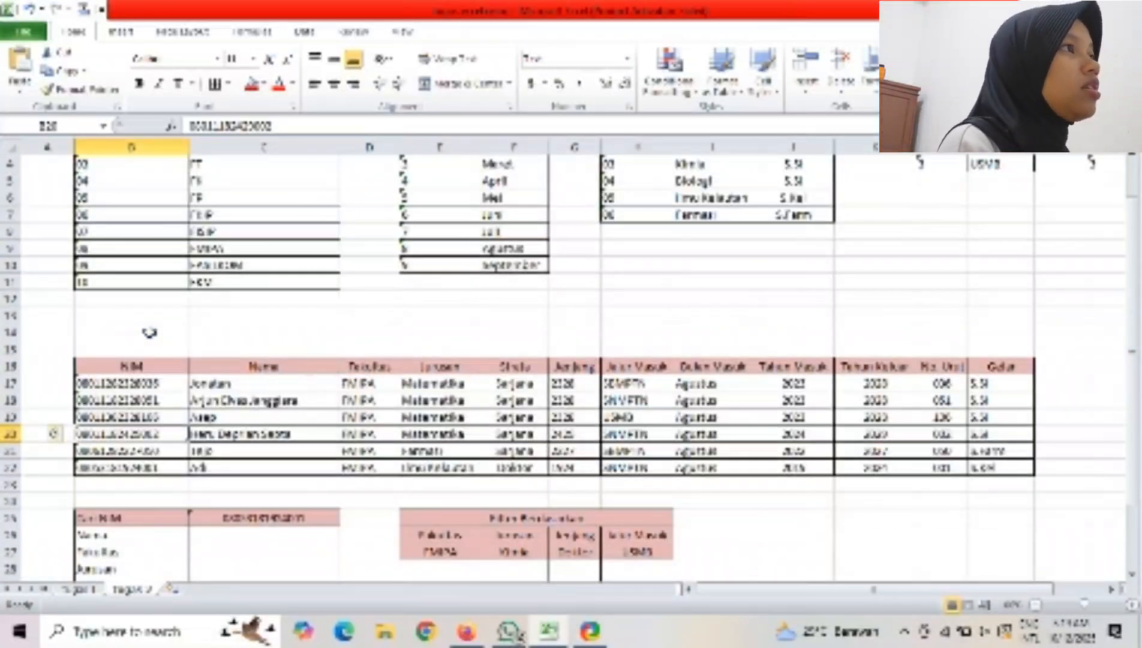
scroll(149, 333, up, 1)
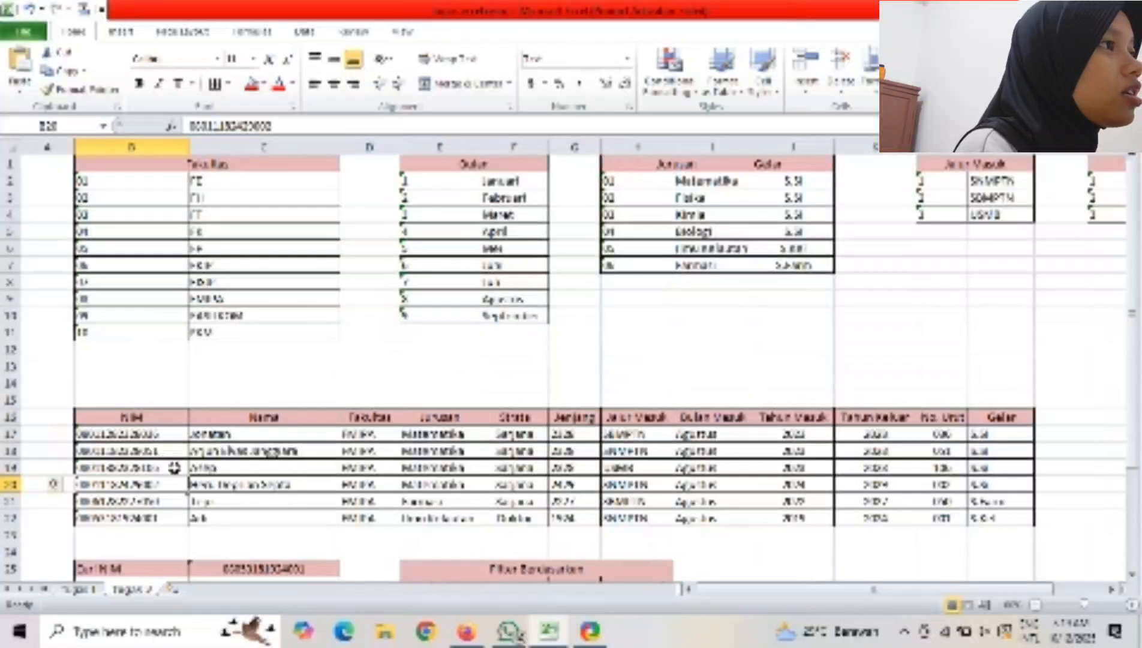
double_click(89, 484)
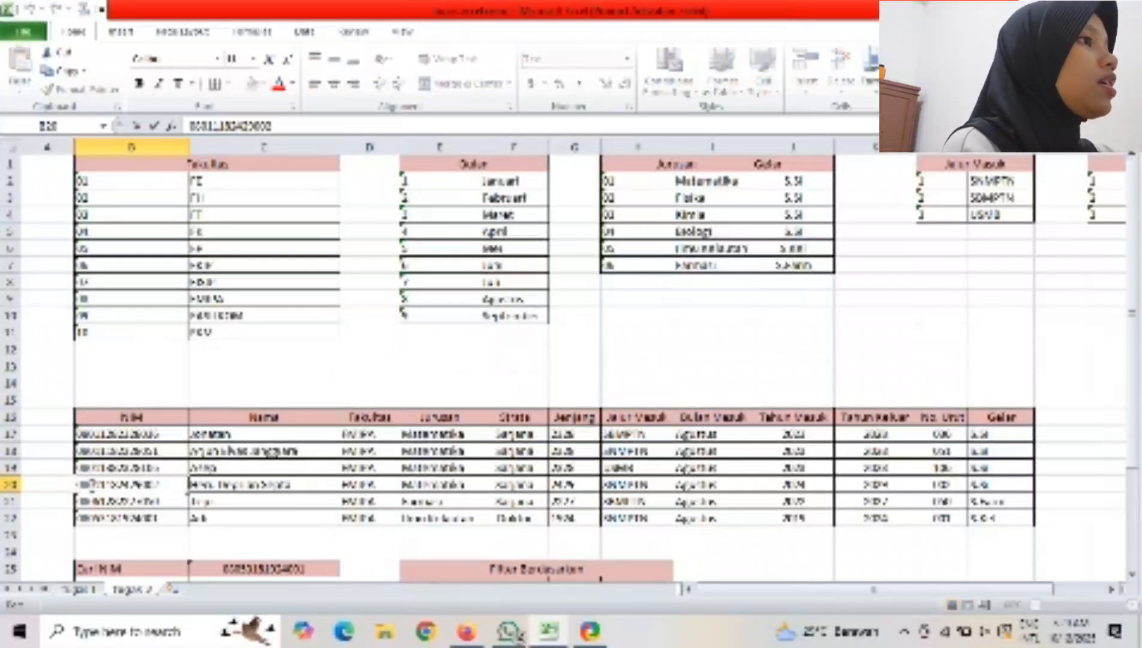
key(BackSpace)
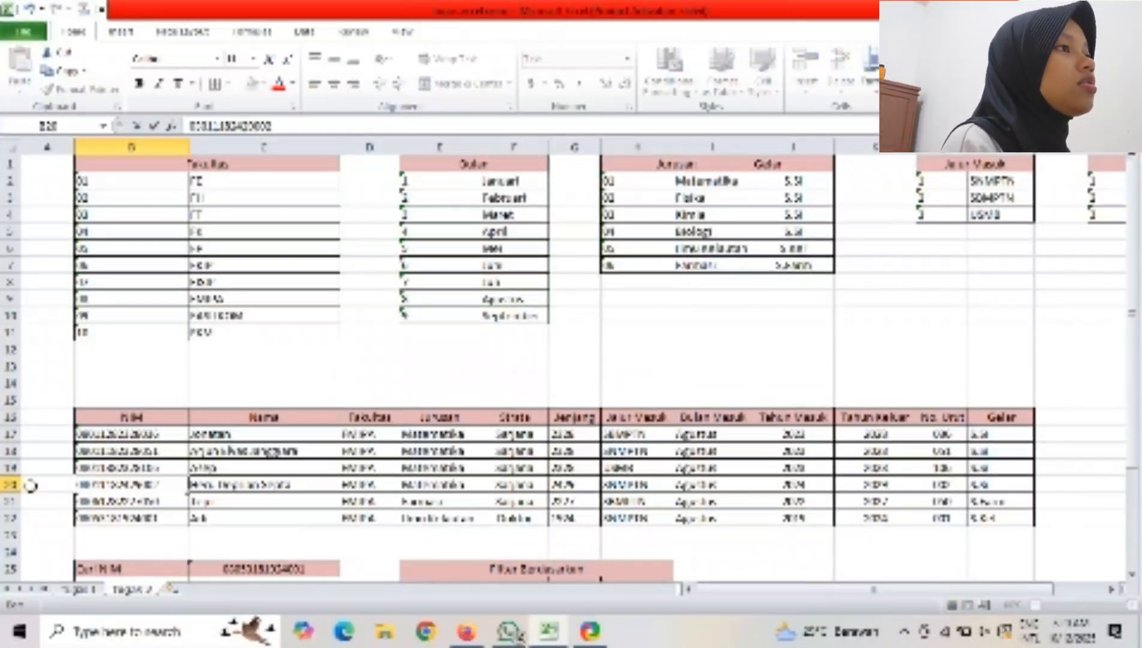
click(31, 484)
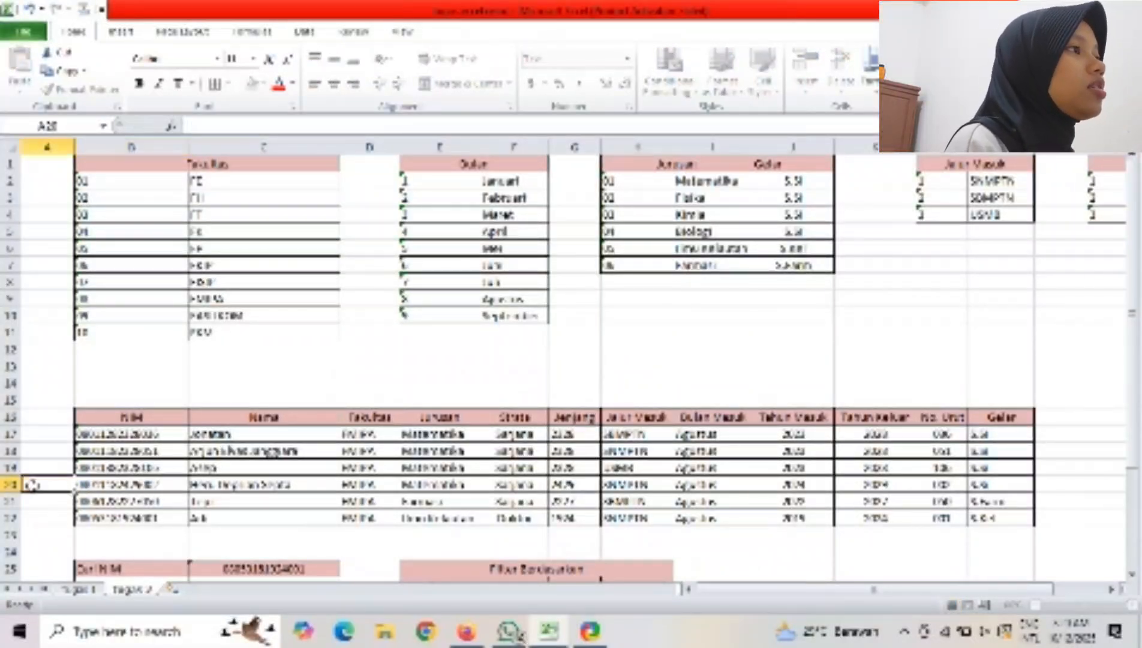
click(161, 497)
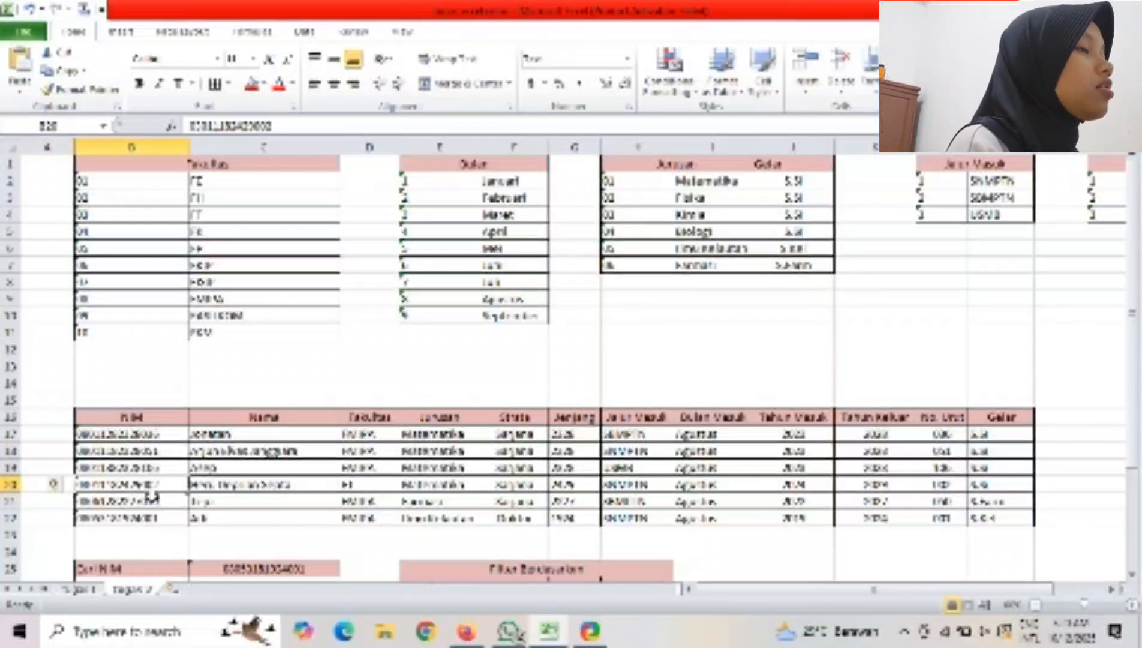
click(67, 516)
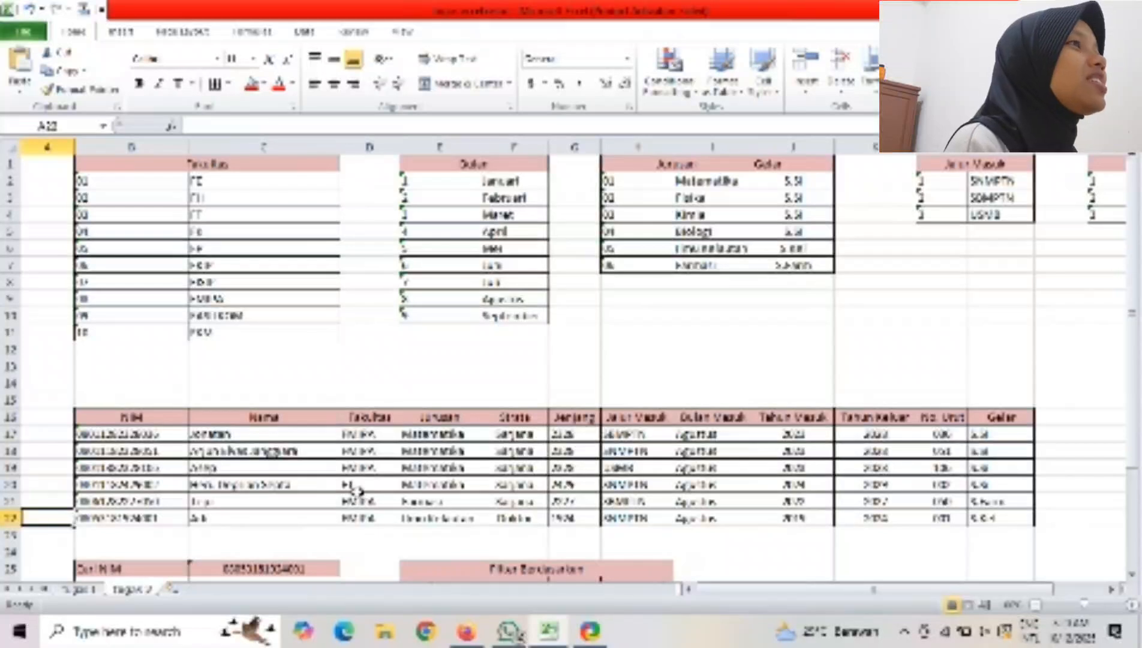
Replace the Jurusan name for code 02 in the reference table with "teknik fisika".
click(457, 485)
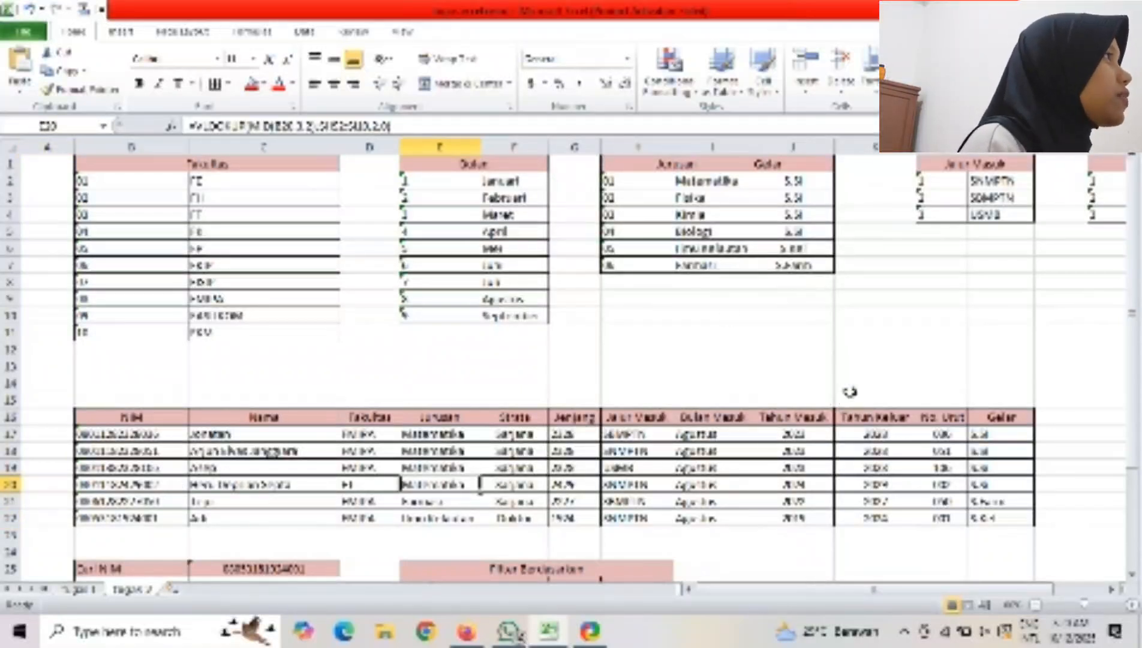
click(718, 201)
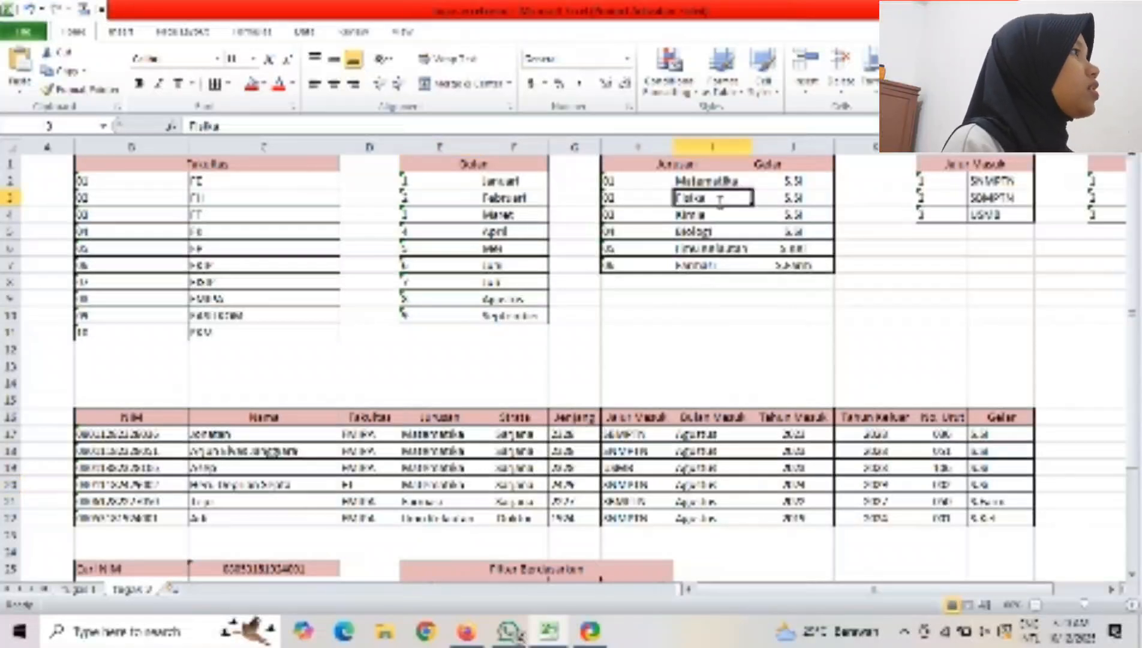
double_click(718, 202)
key(BackSpace)
key(BackSpace)
key(BackSpace)
key(BackSpace)
key(BackSpace)
key(BackSpace)
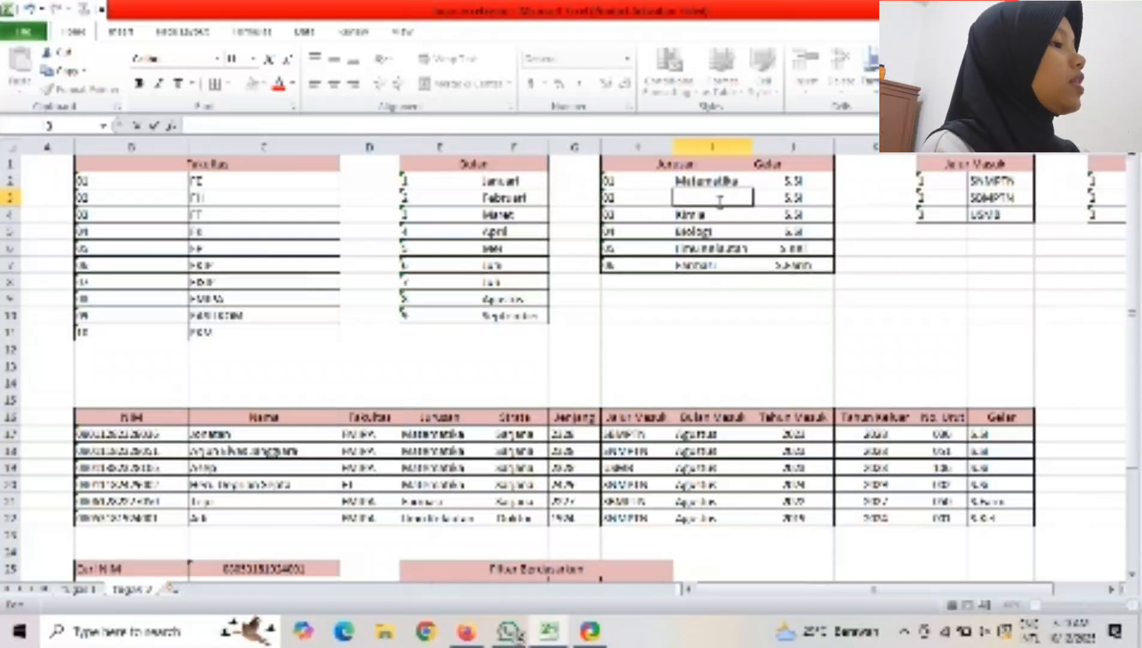
text(Tekni)
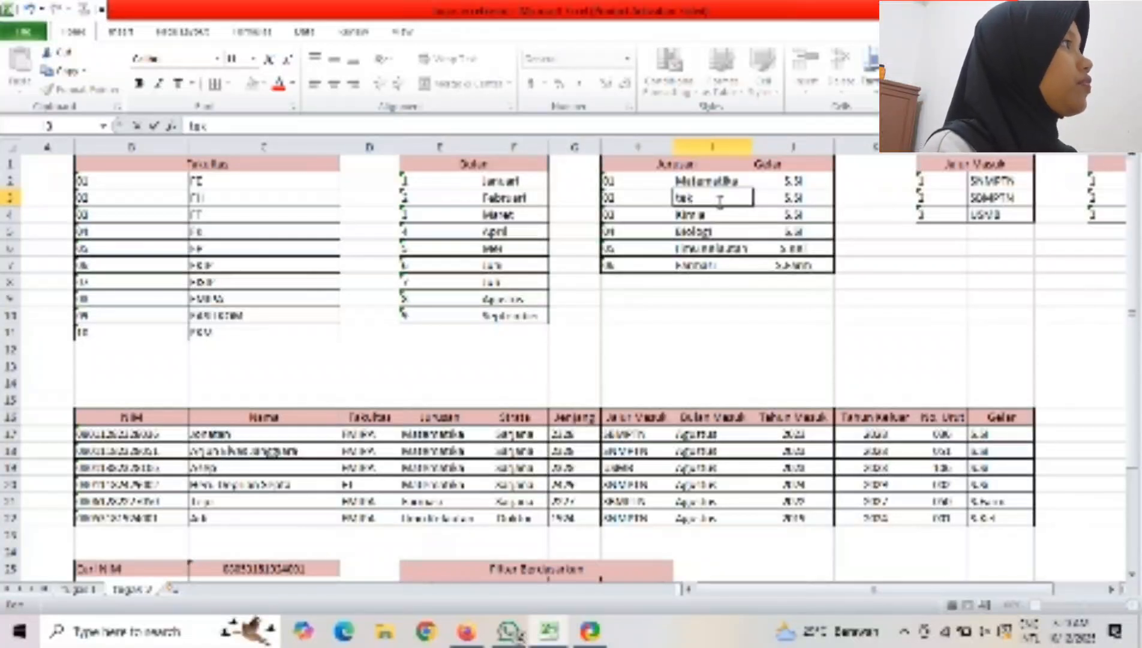
text(k)
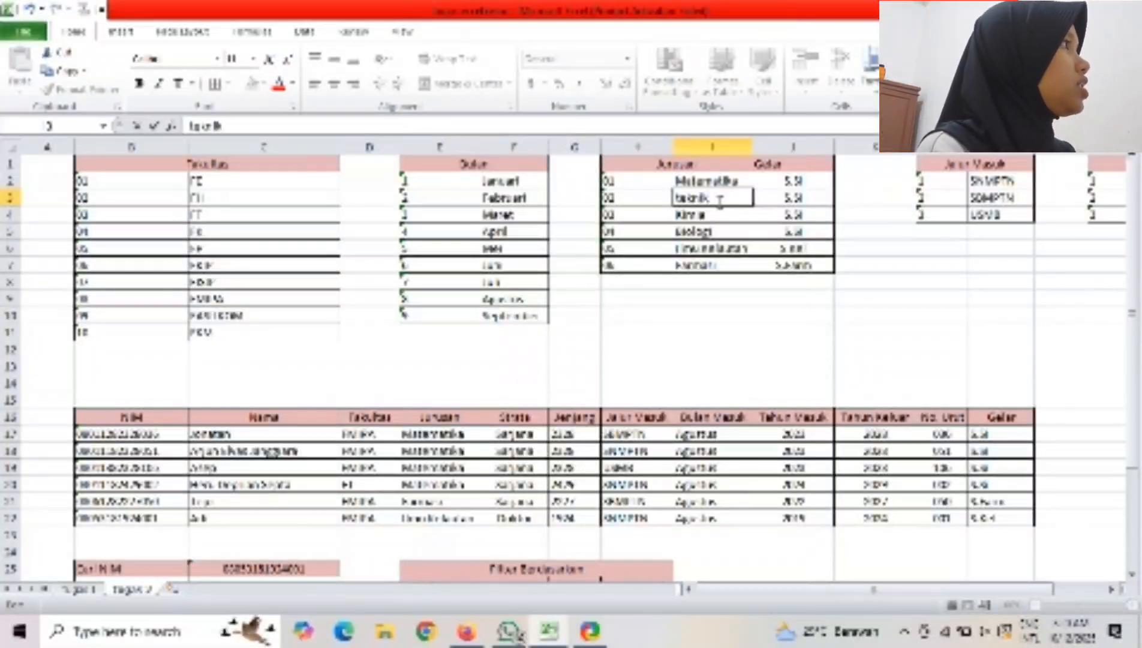
text( Fis)
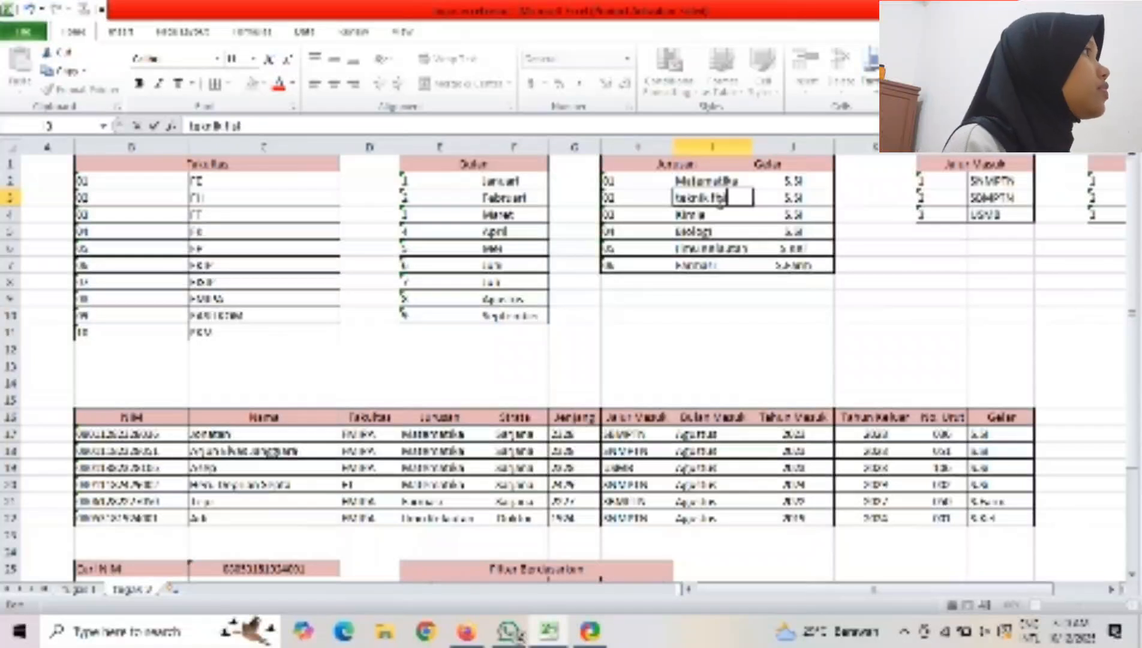
text(ik)
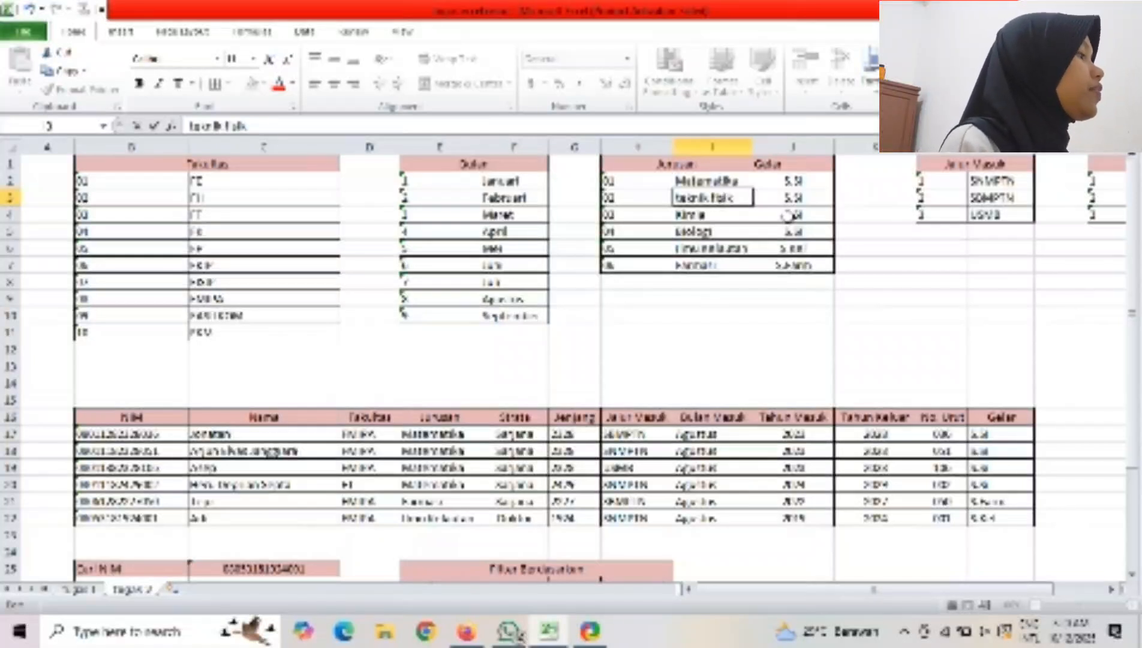
text(a)
key(Return)
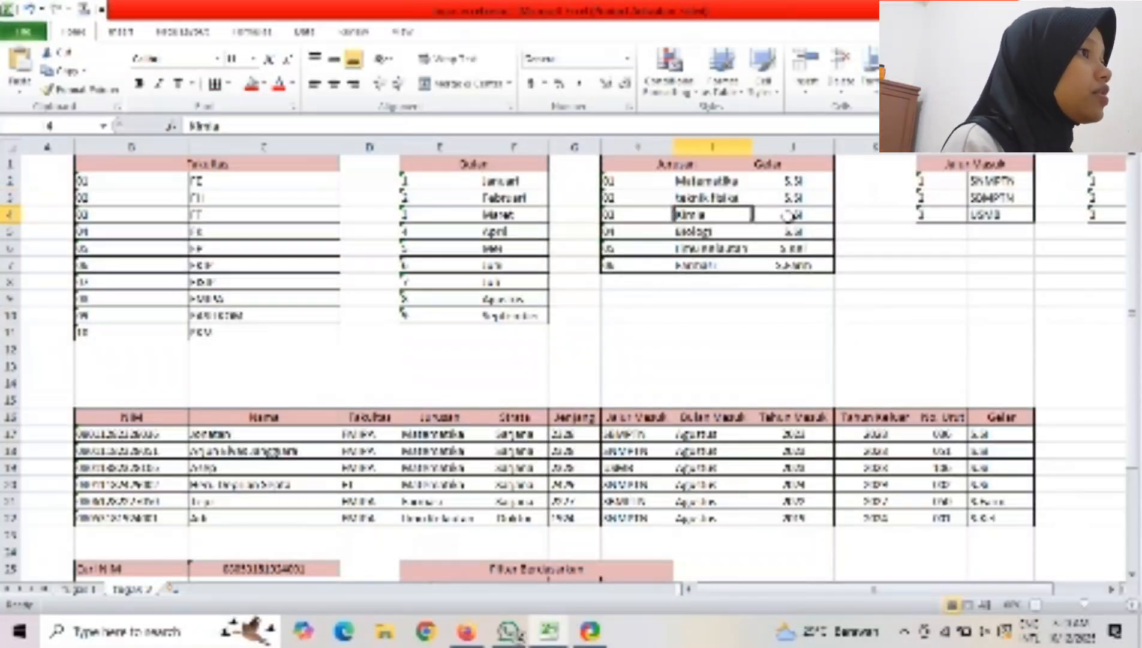
Change the Jurusan code within the NIM in B20 to 02.
click(157, 484)
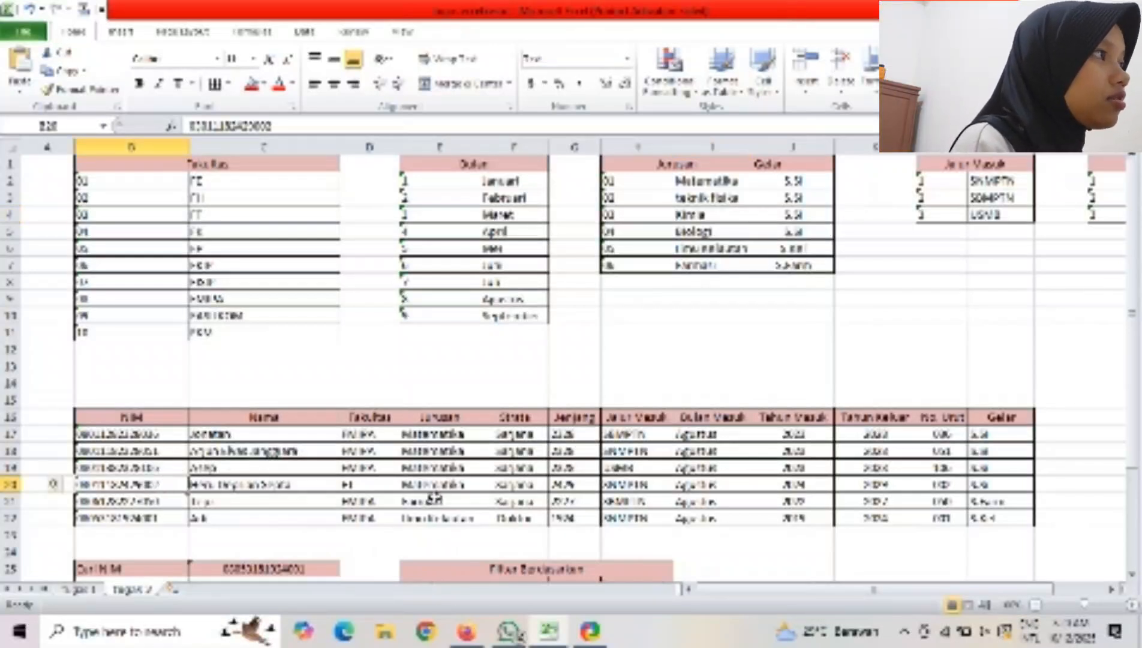
double_click(100, 487)
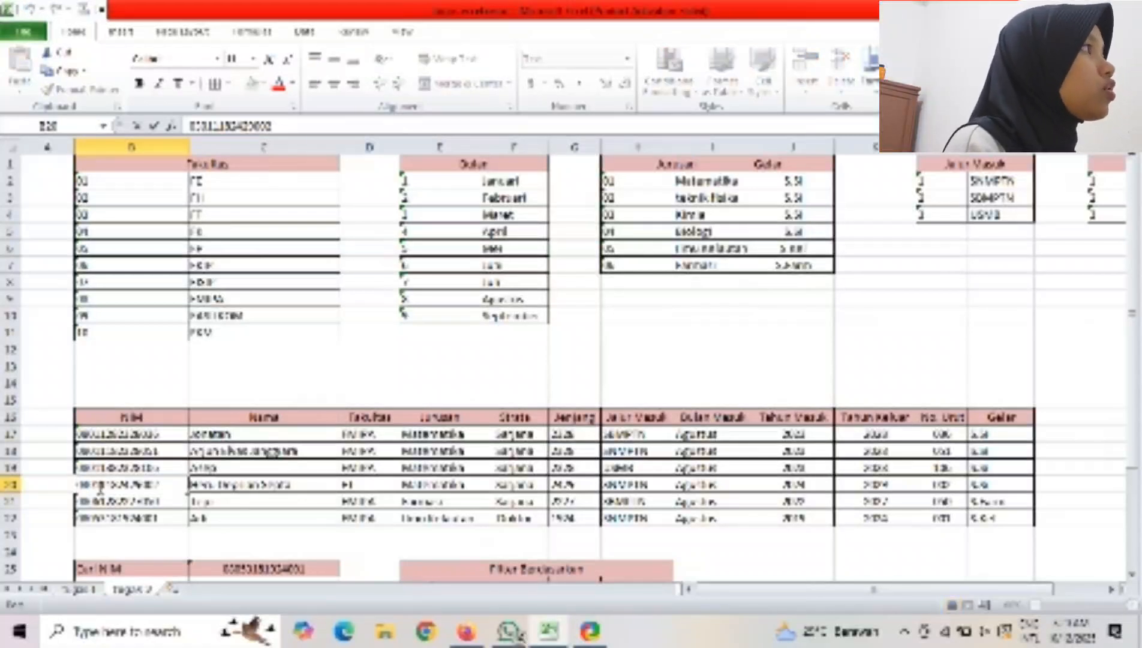
key(BackSpace)
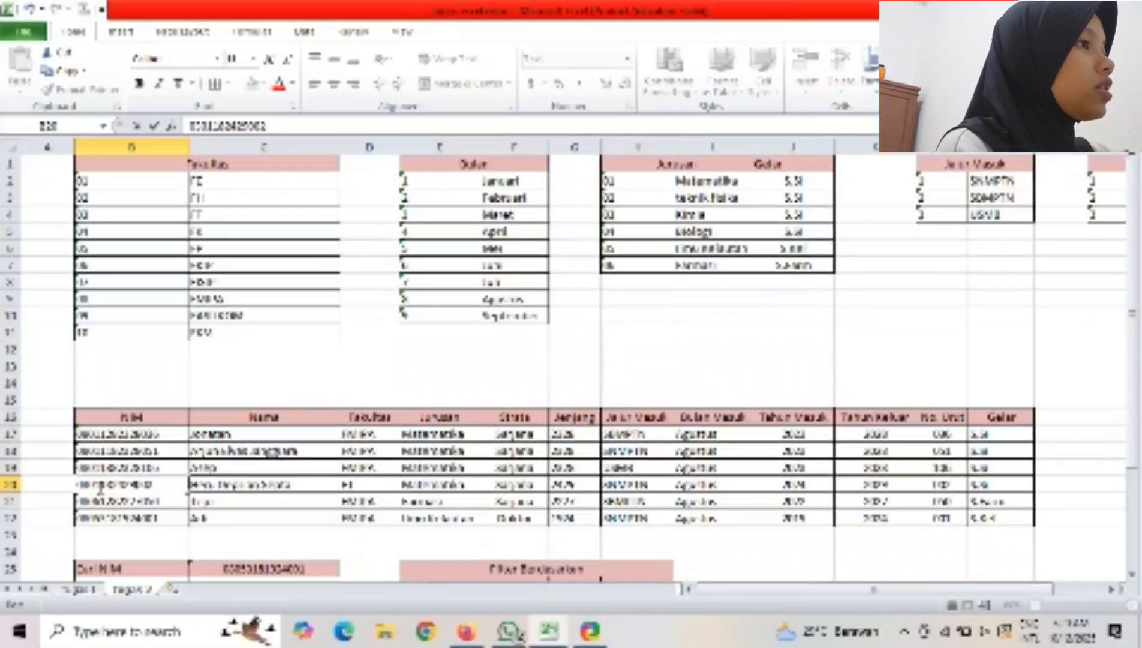
text(2)
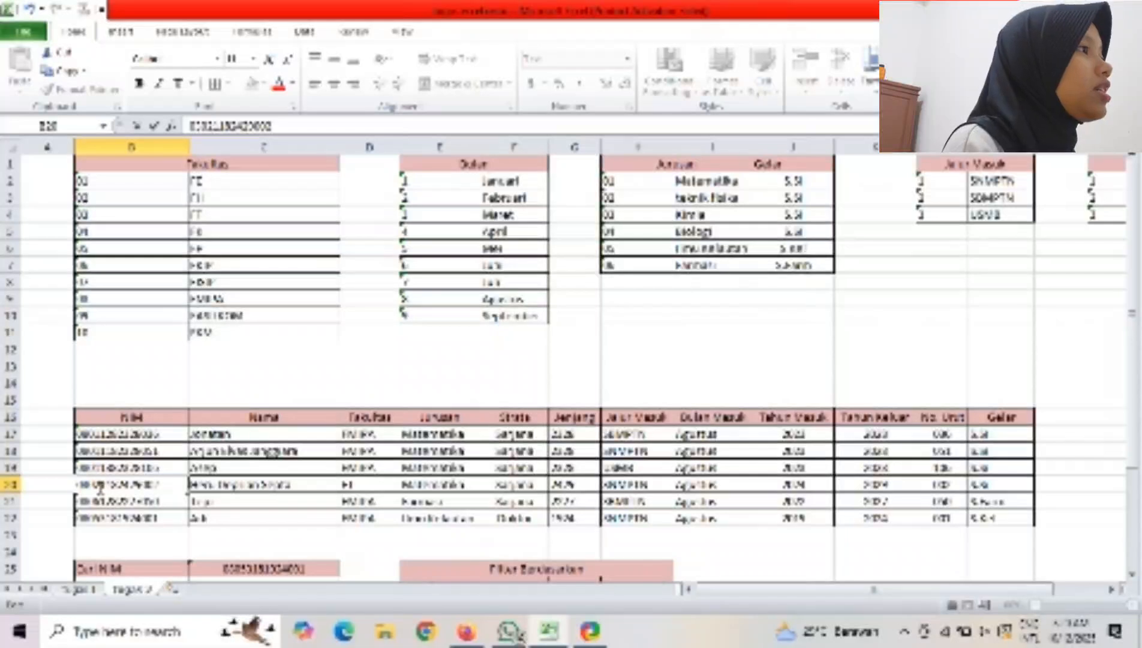
key(Return)
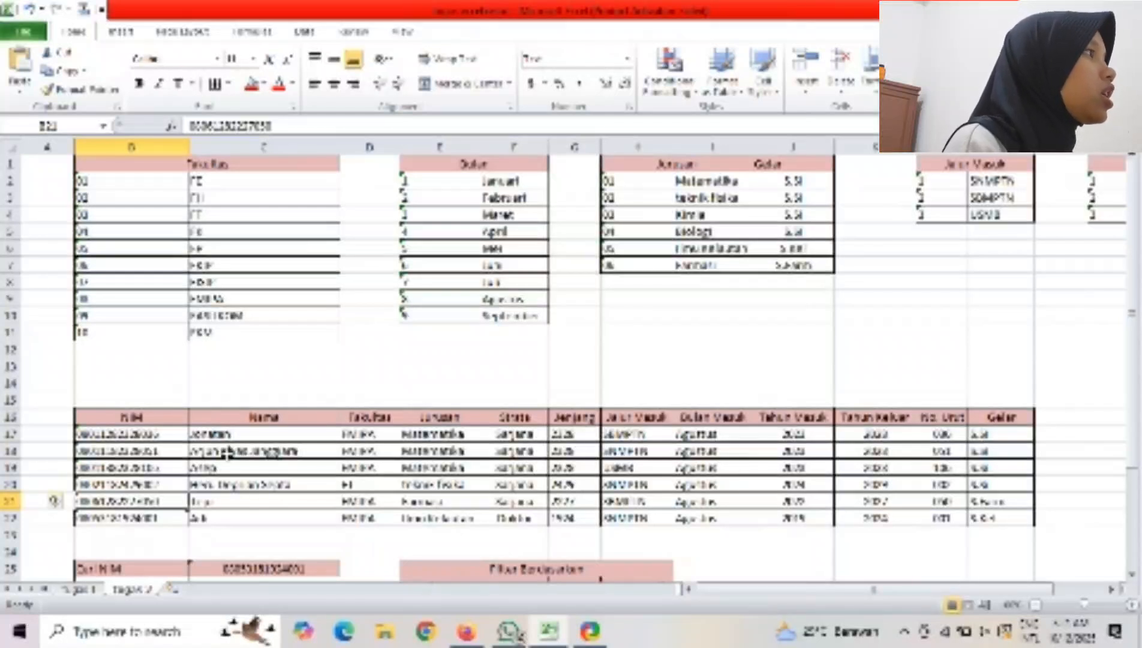
Change the entry-month digit within the NIM in B17 to 1.
click(171, 434)
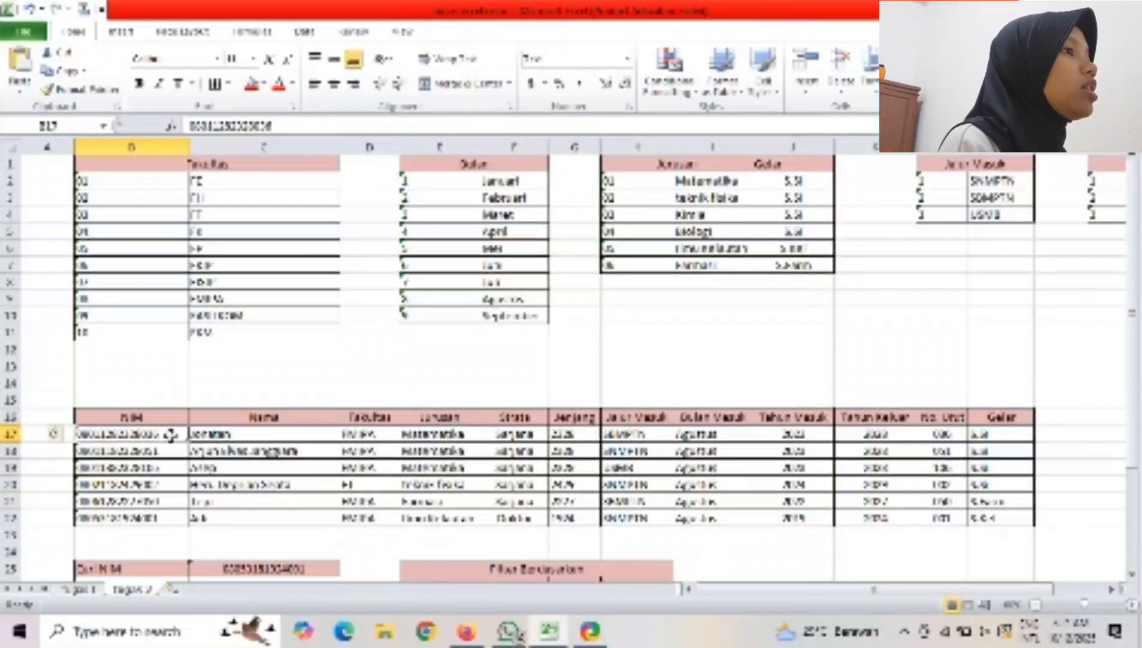
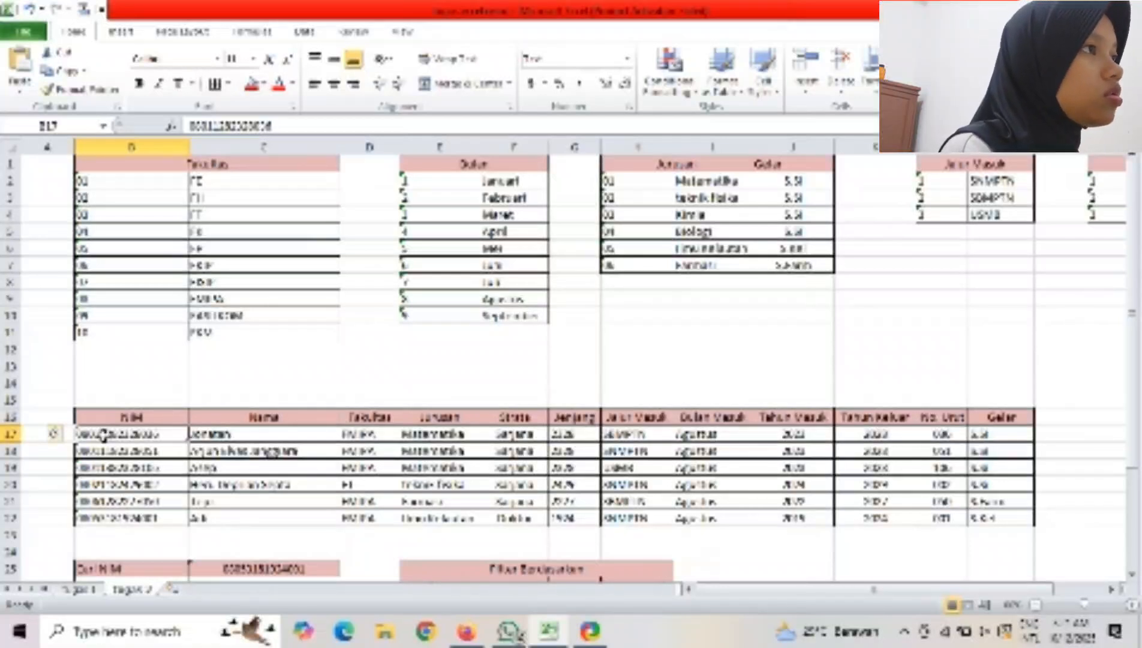
double_click(102, 435)
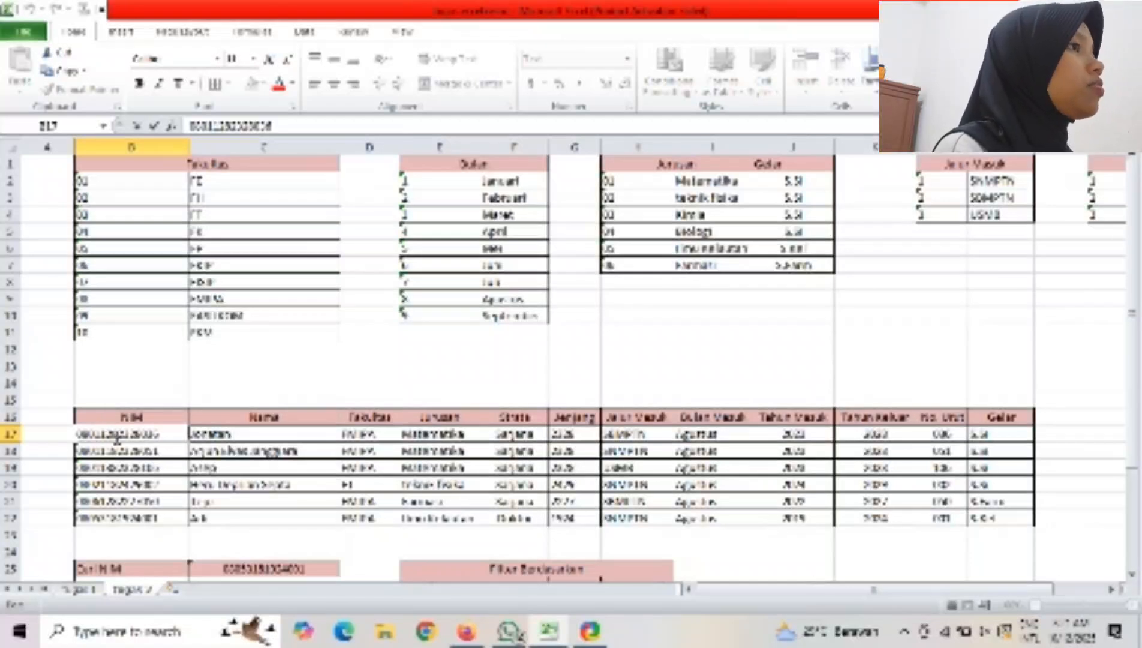
key(BackSpace)
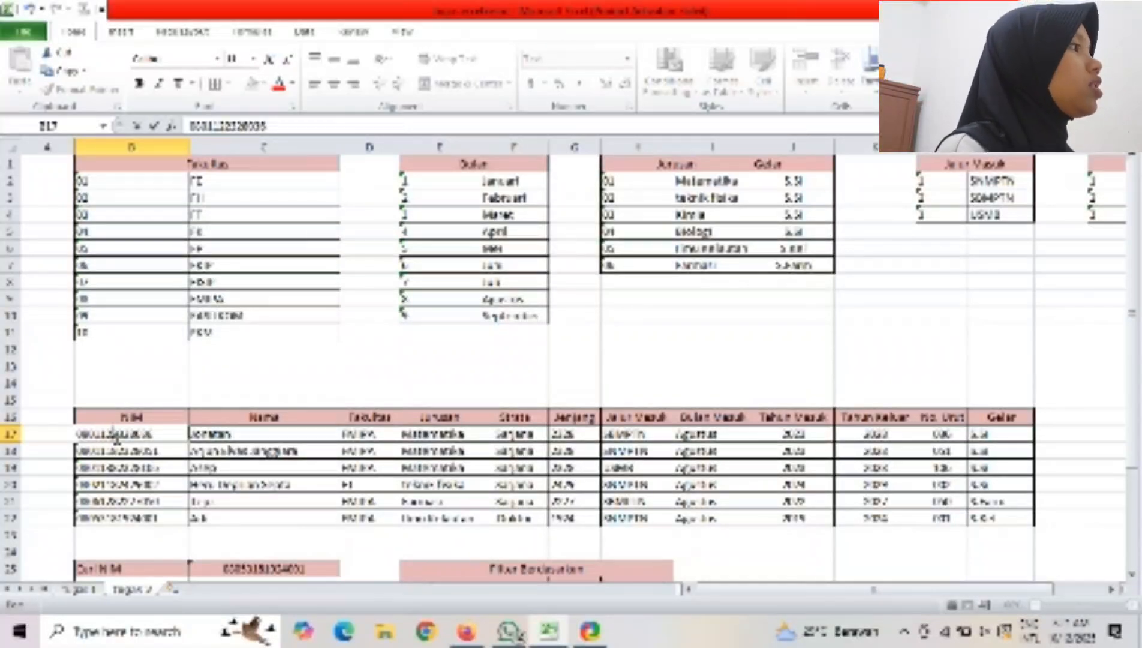
text(1)
key(Return)
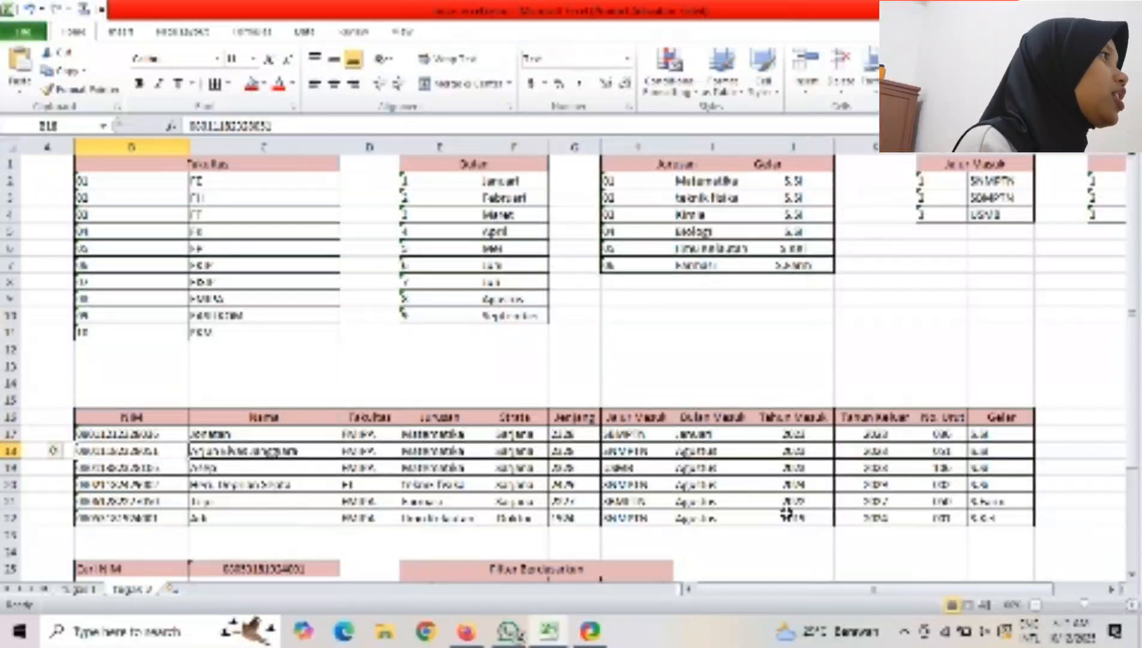
Start a VLOOKUP formula in C26 beside Nama, with C25 as the lookup value and the student table B17:M22 as the range.
scroll(828, 498, down, 2)
scroll(829, 493, down, 2)
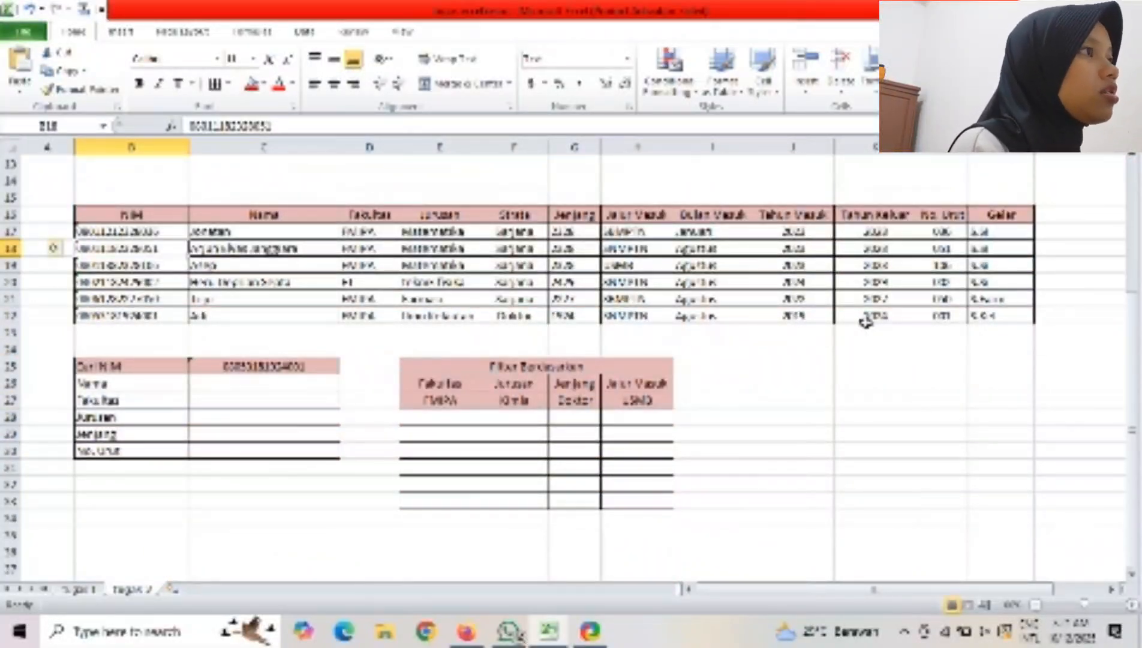
click(293, 385)
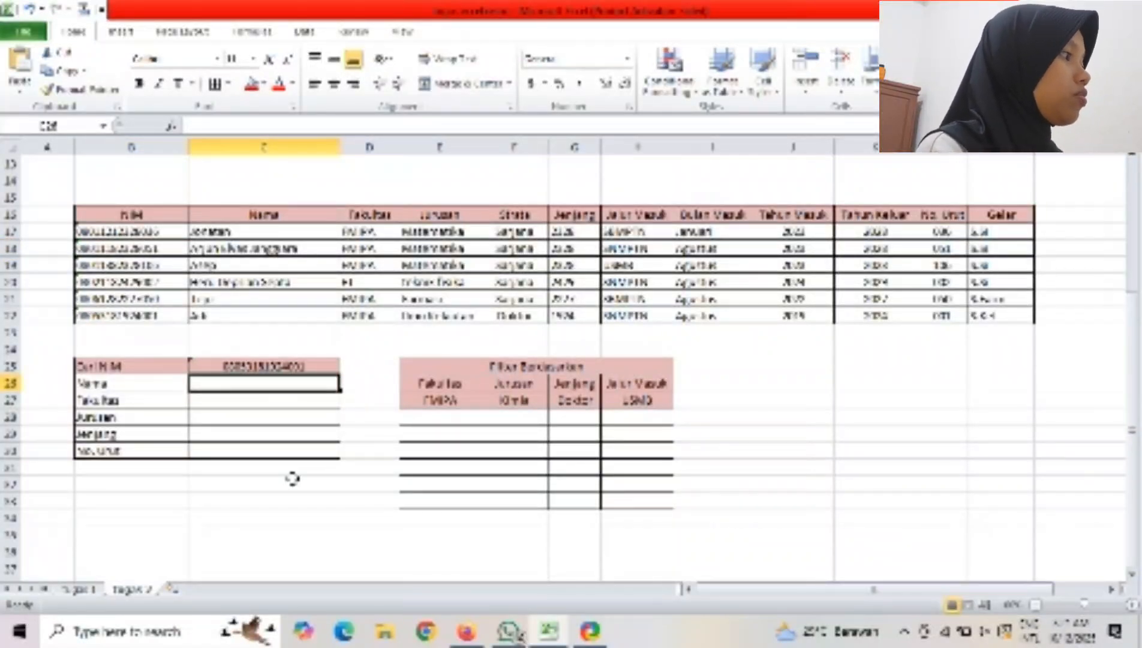
text(=)
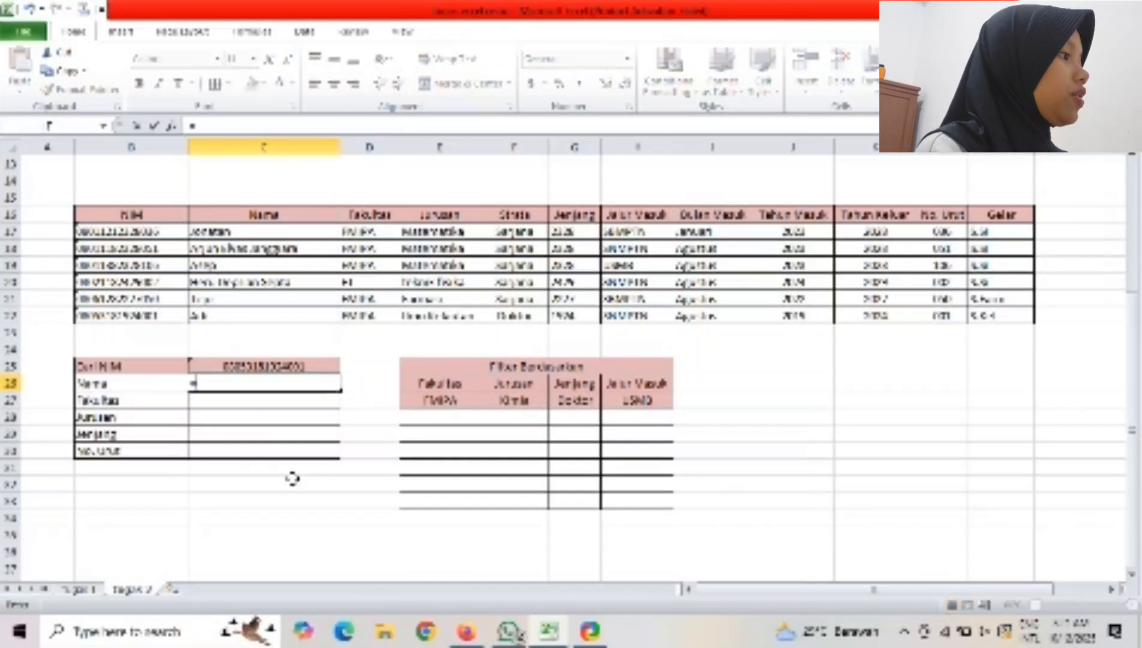
text(v)
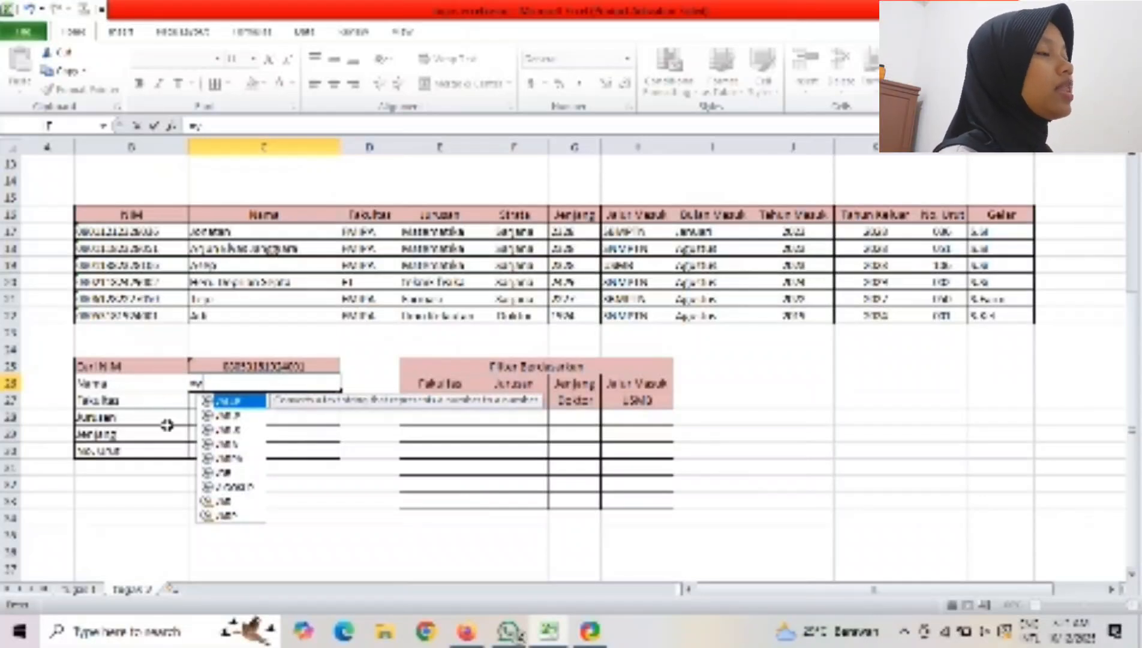
text(l)
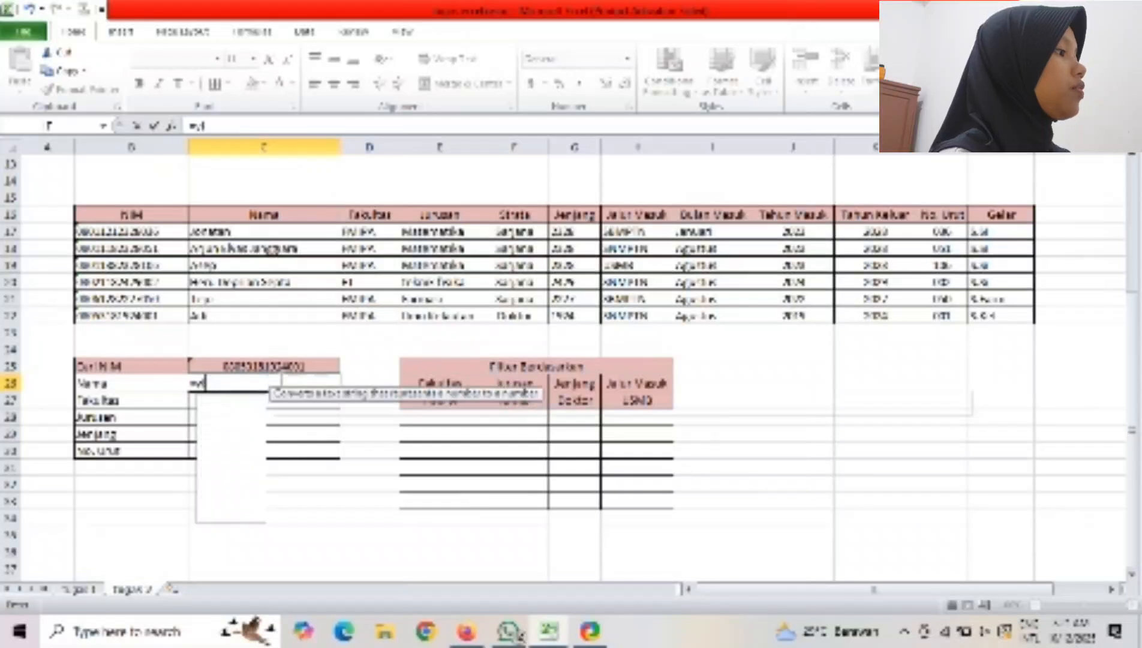
text(ookup()
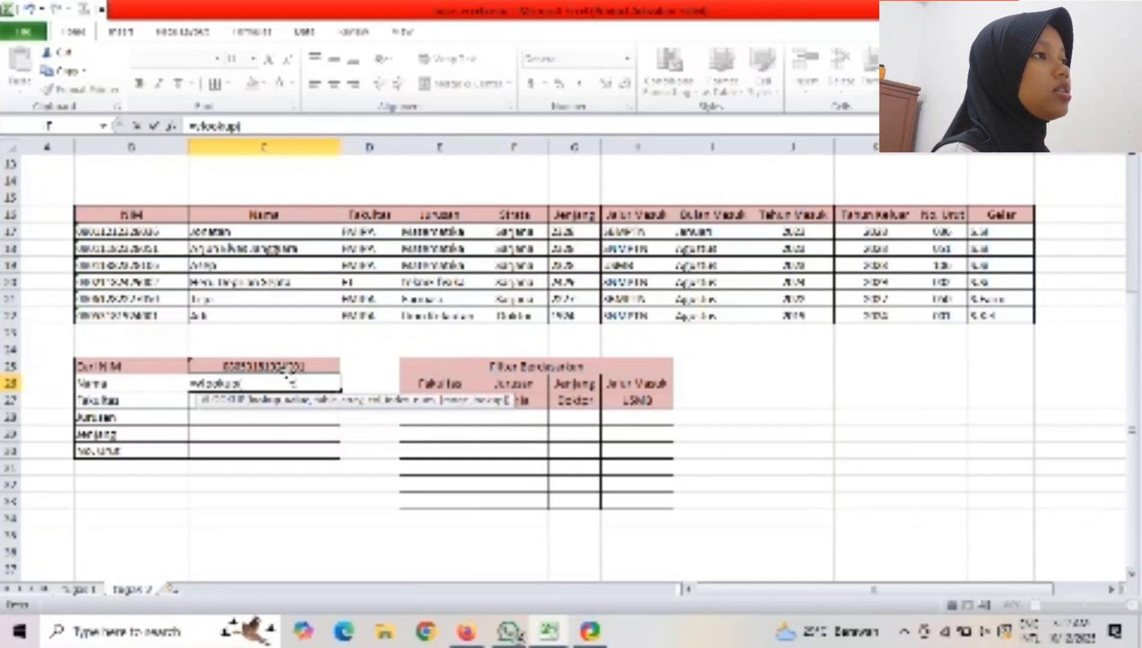
click(288, 367)
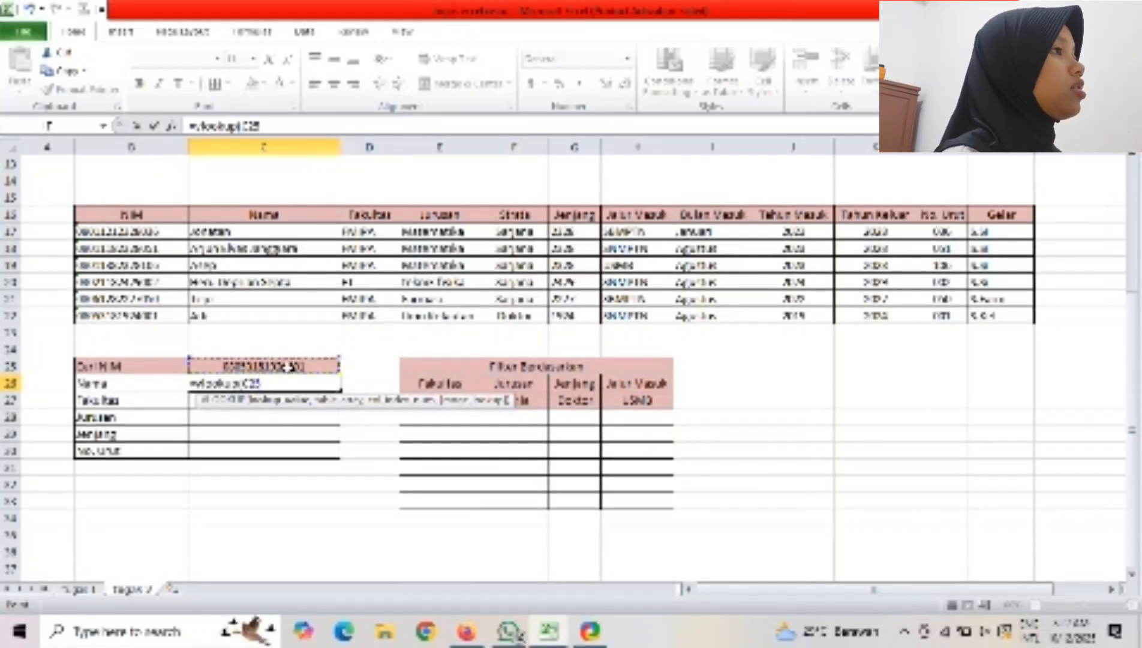
text(,)
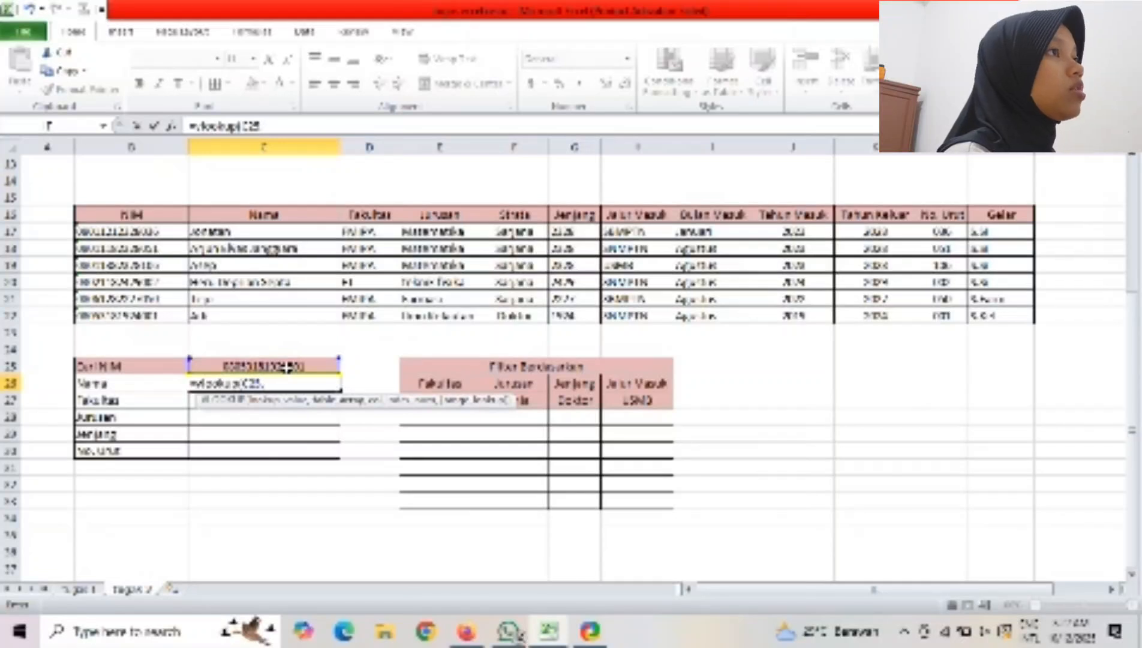
drag(177, 234, 1030, 316)
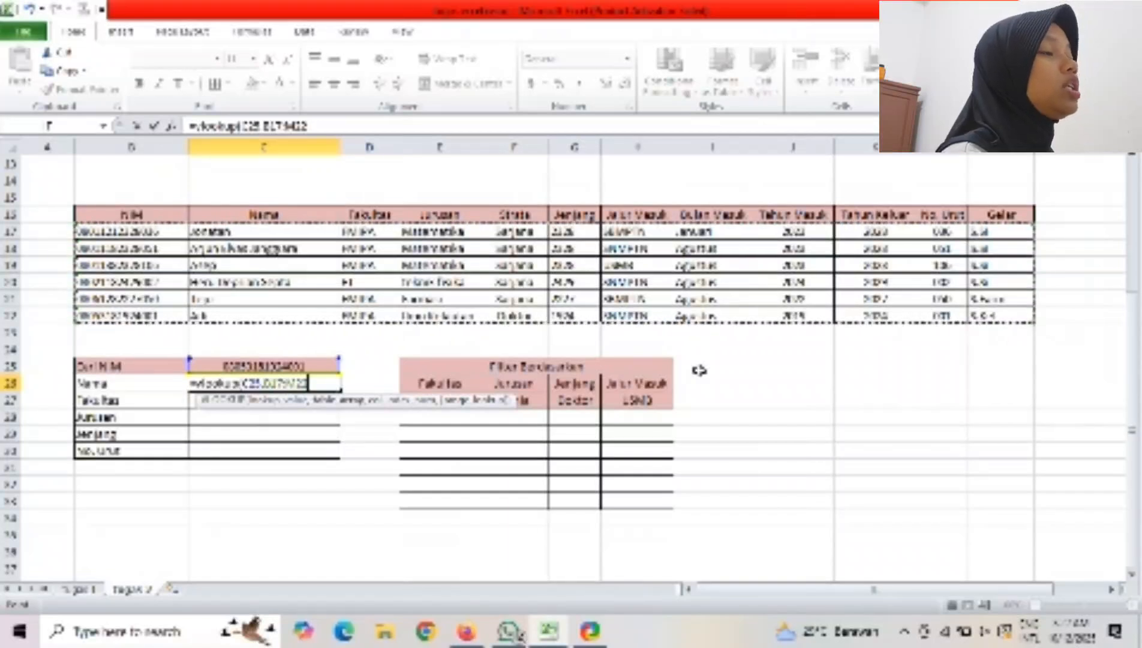
text(,)
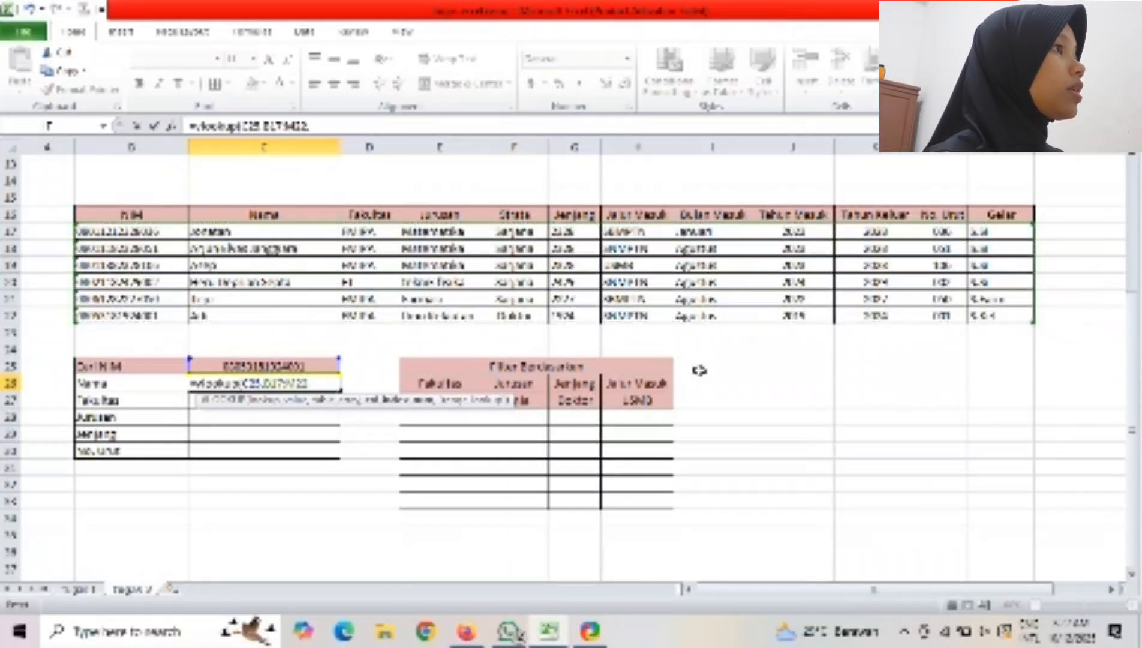
Complete the VLOOKUP formula in C26 with the column index array {2,3,4,6,11} and 0 for an exact match.
text(2)
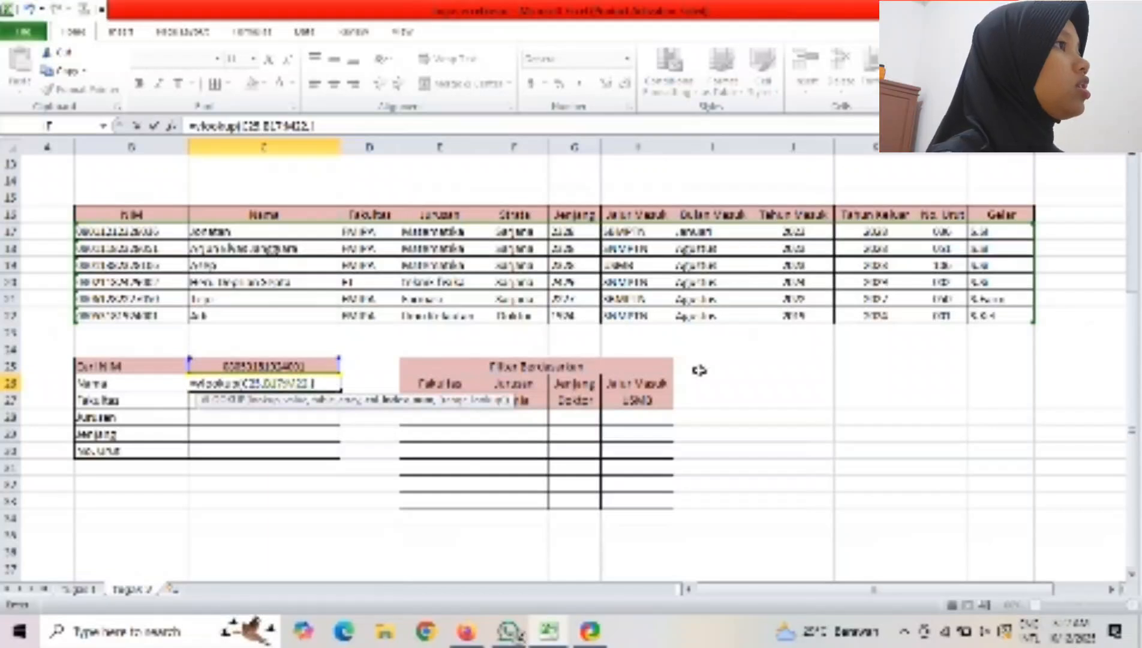
text(2)
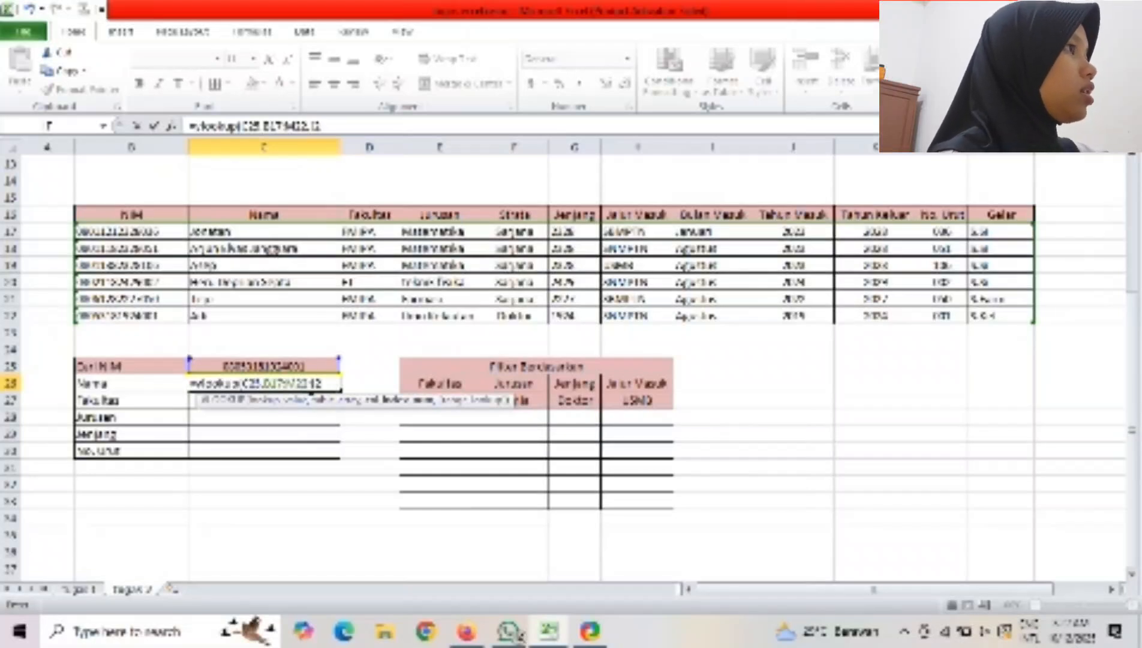
text(,3))
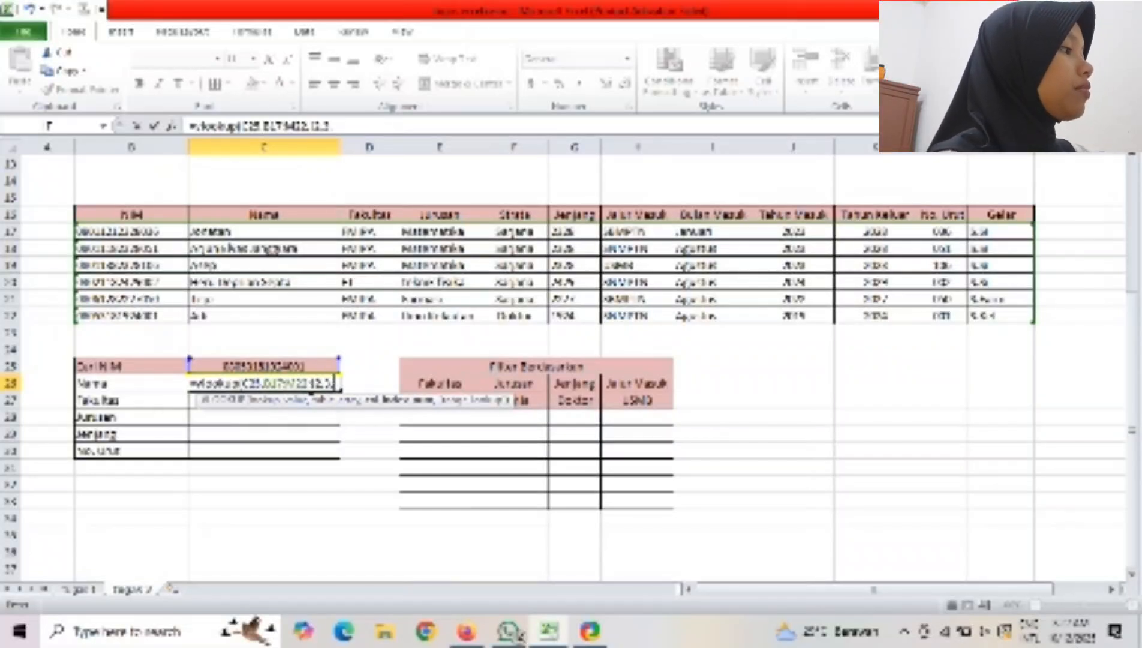
text(,4)
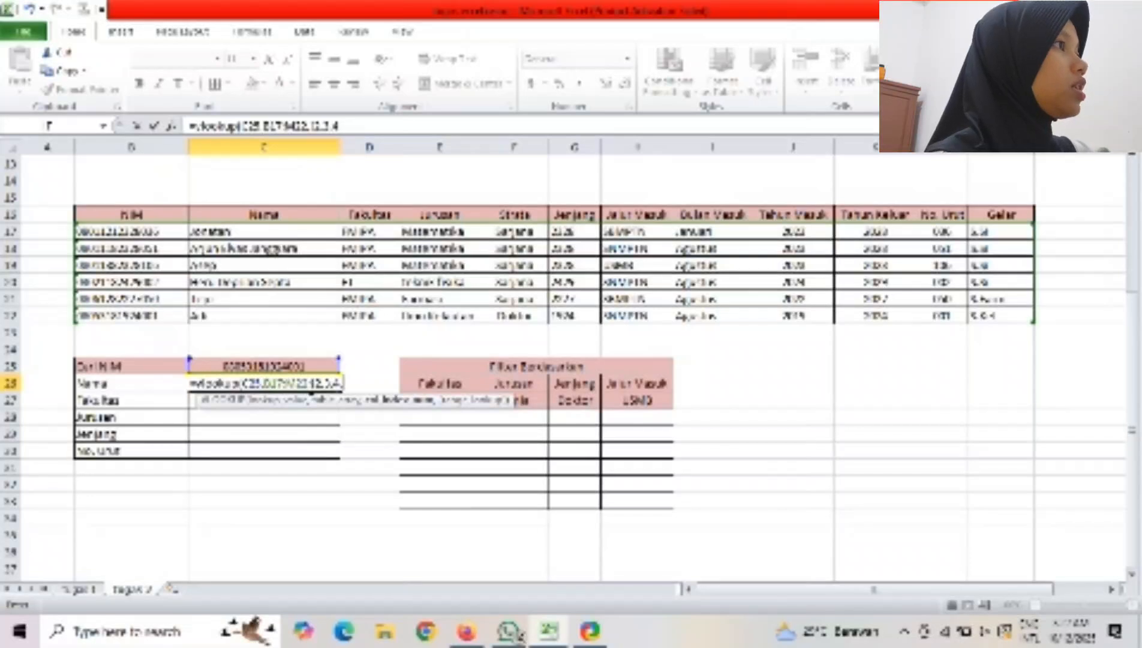
text(,6,11)
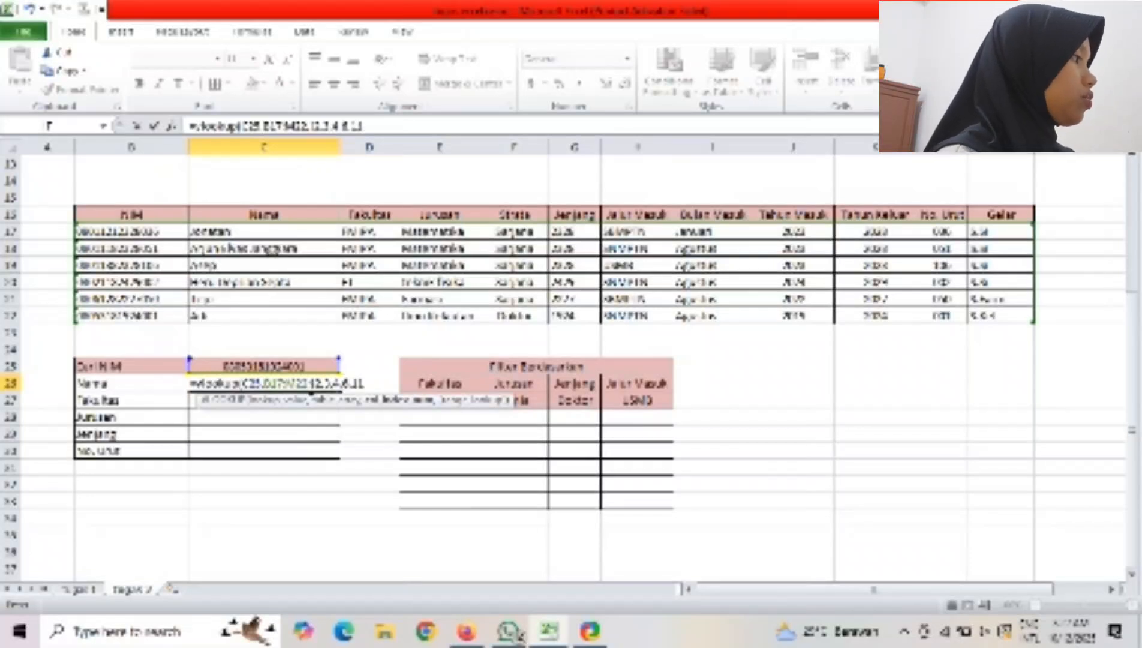
text(})
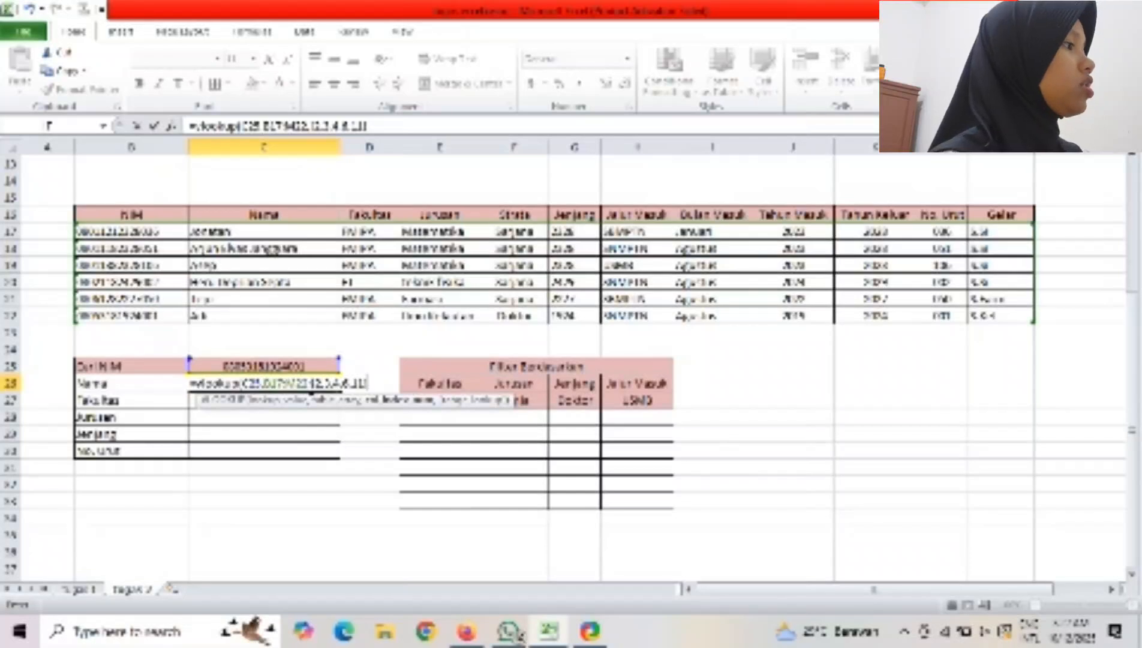
text(,0)
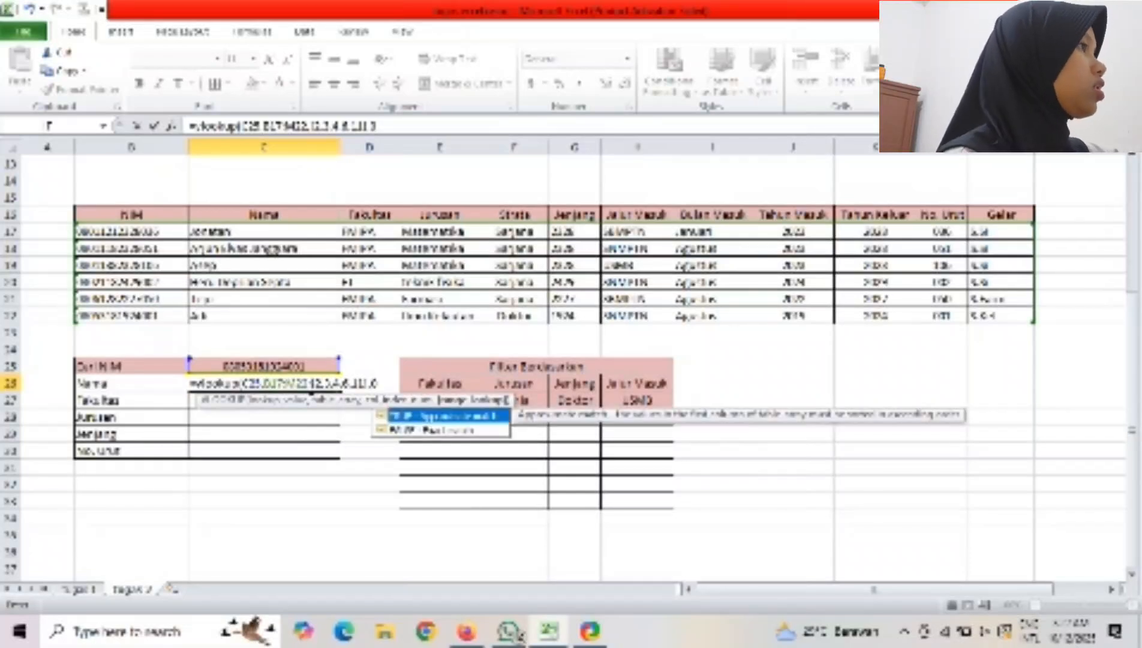
text())
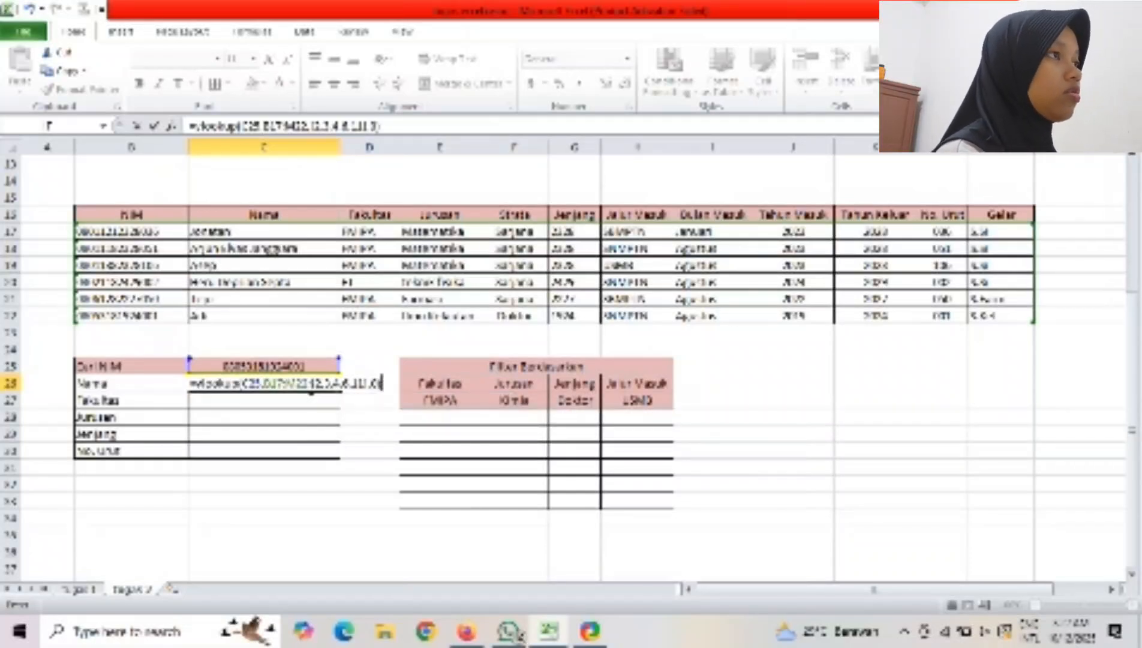
Make the table range in the C26 formula absolute as $B$17:$M$22 and enter the formula.
click(267, 384)
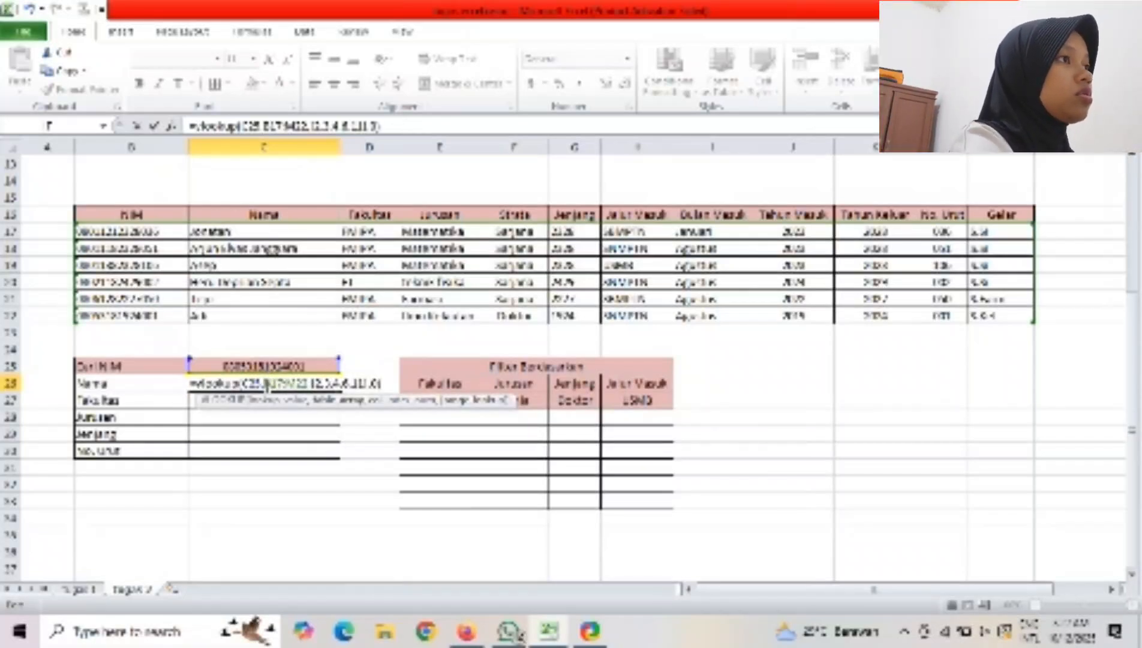
text($B)
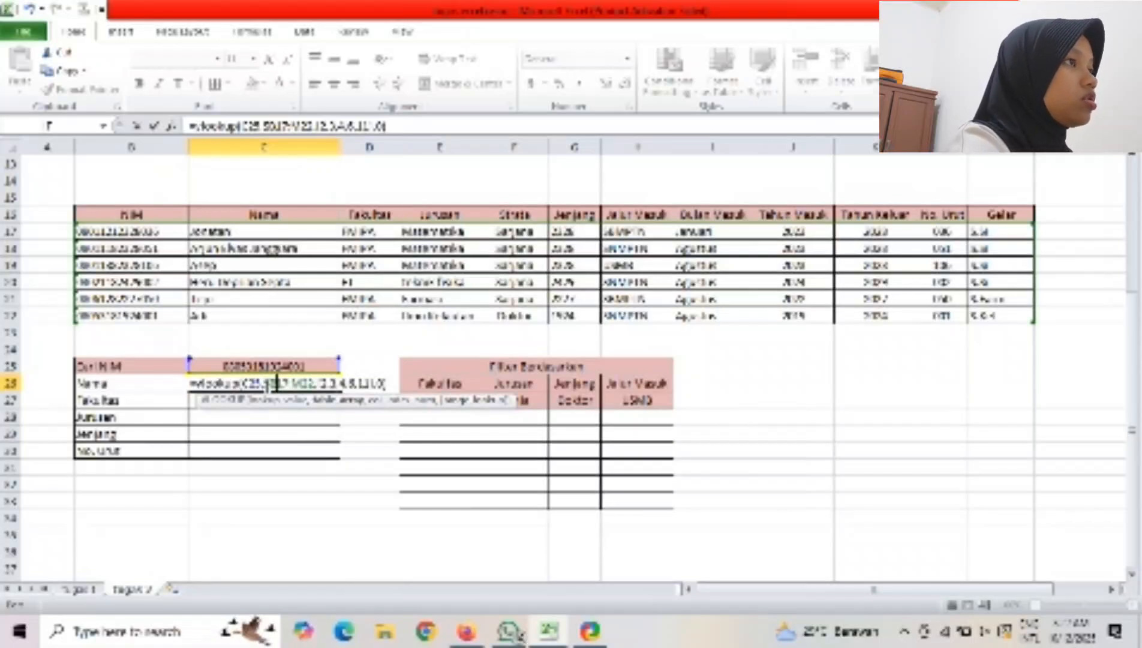
text($)
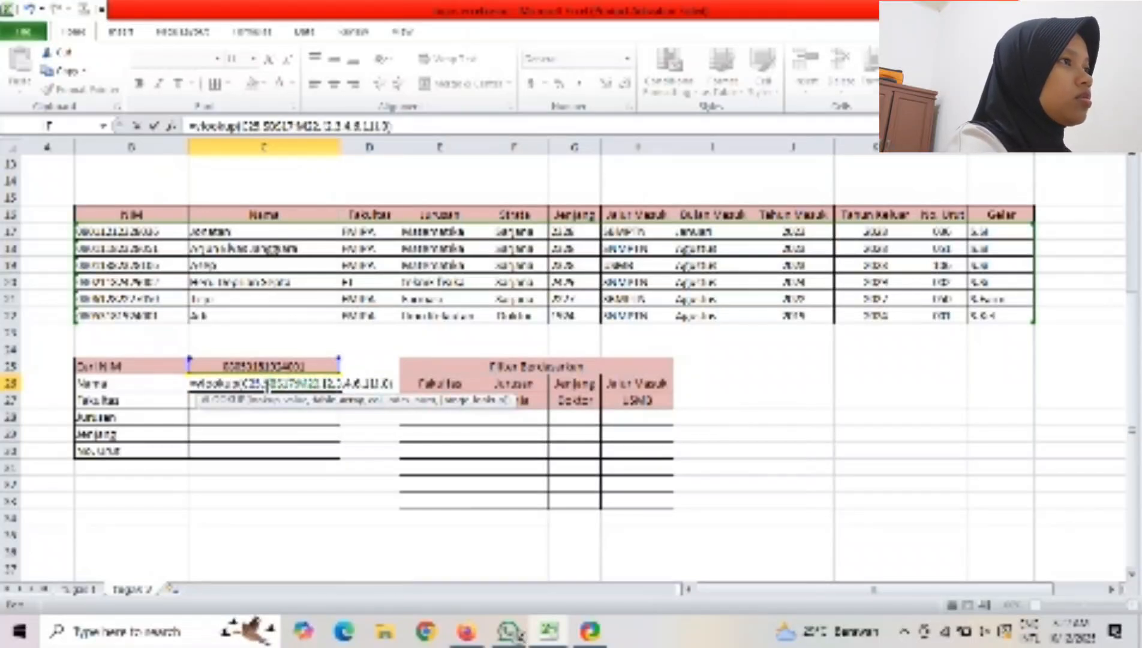
text($)
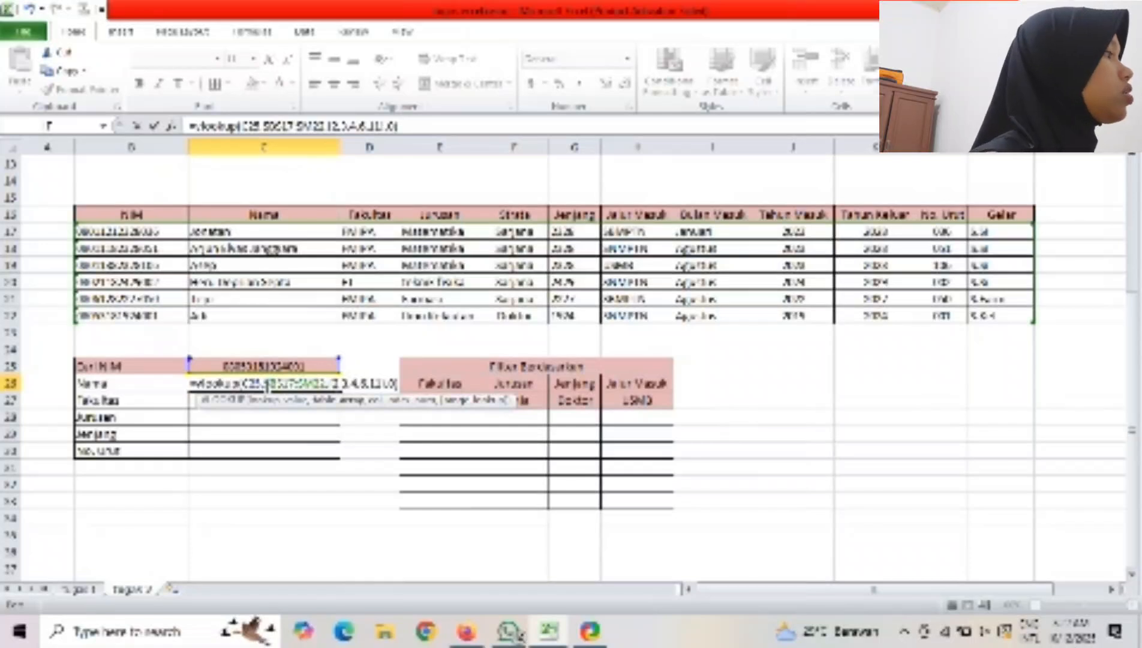
text($)
key(Return)
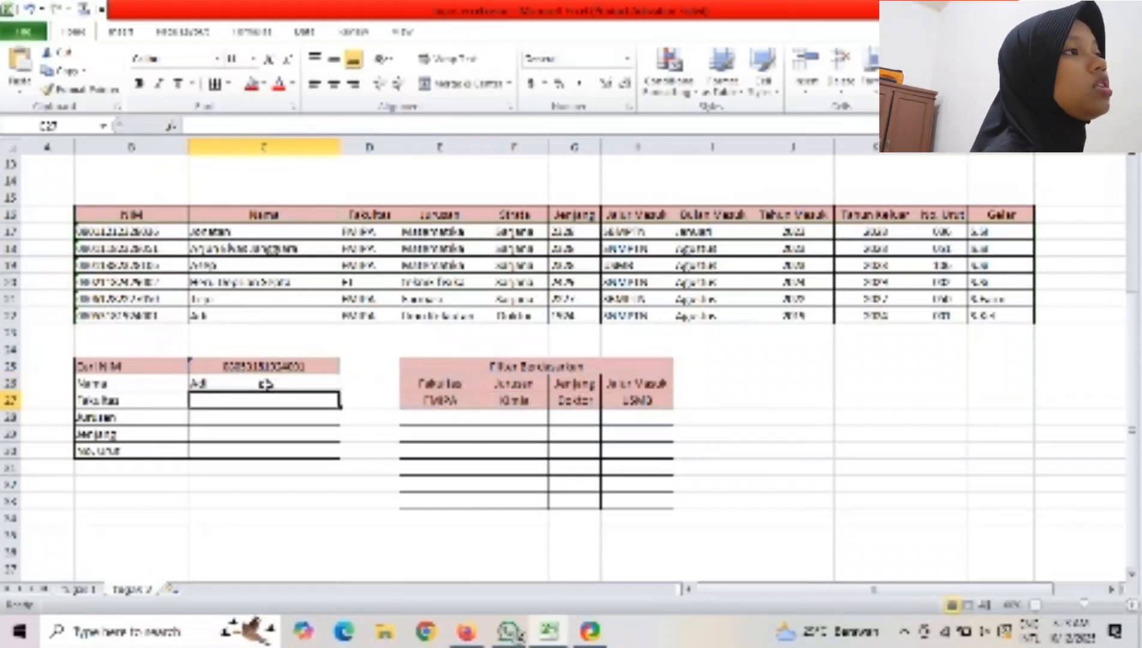
Try to fill the array-index VLOOKUP from C26 down through C30, and undo the fill.
click(266, 384)
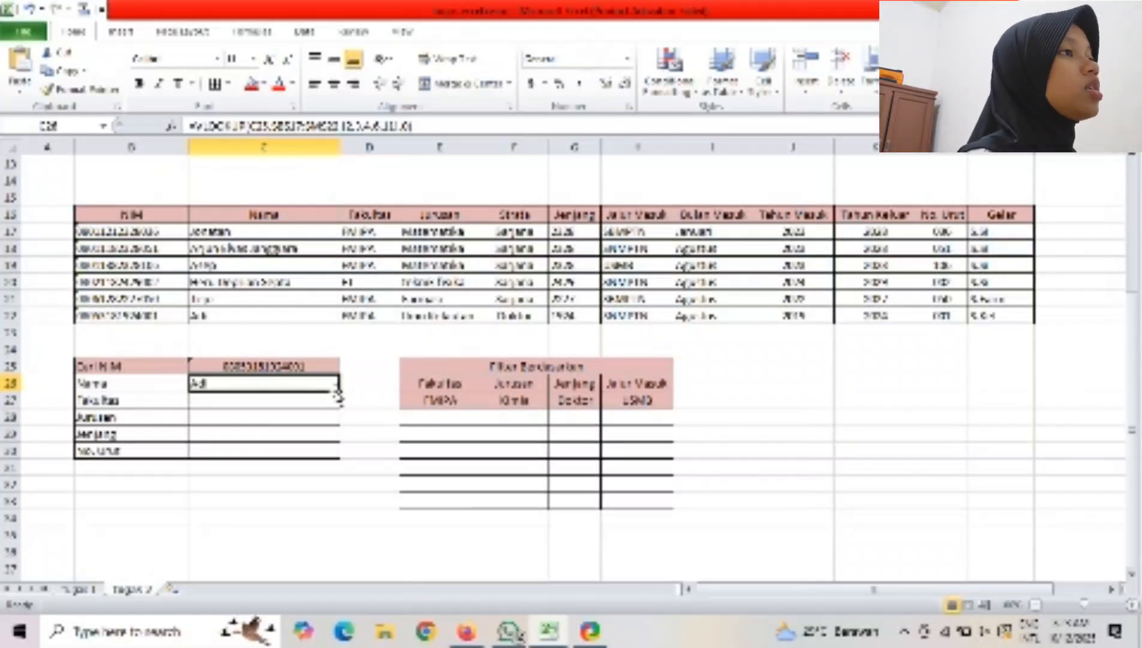
drag(338, 393, 344, 454)
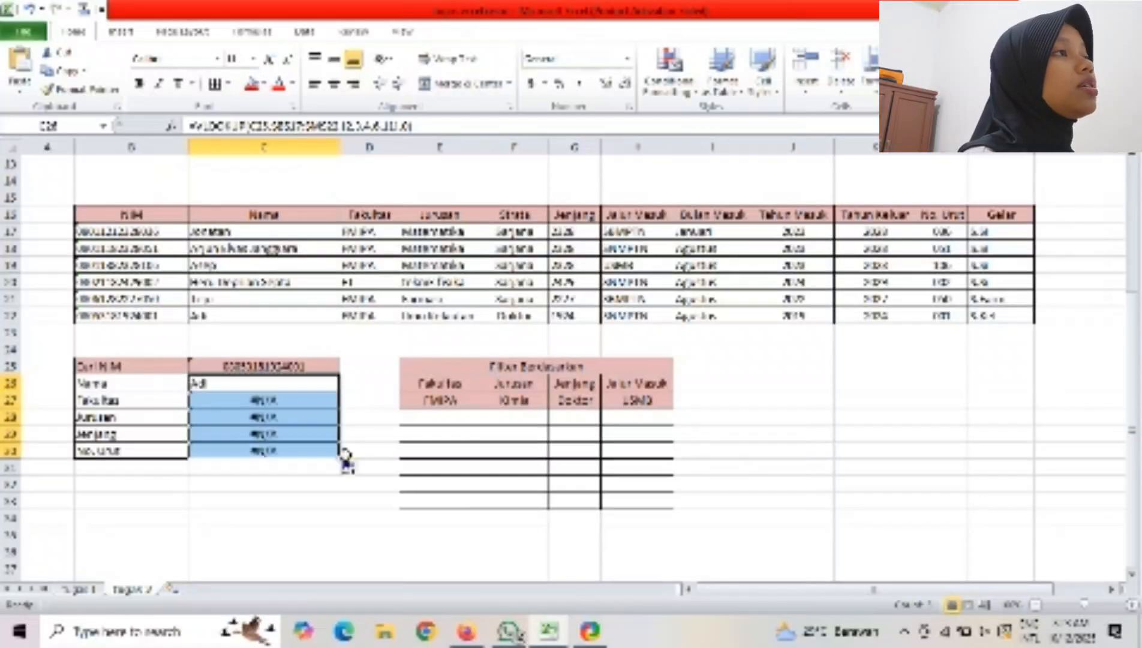
click(320, 405)
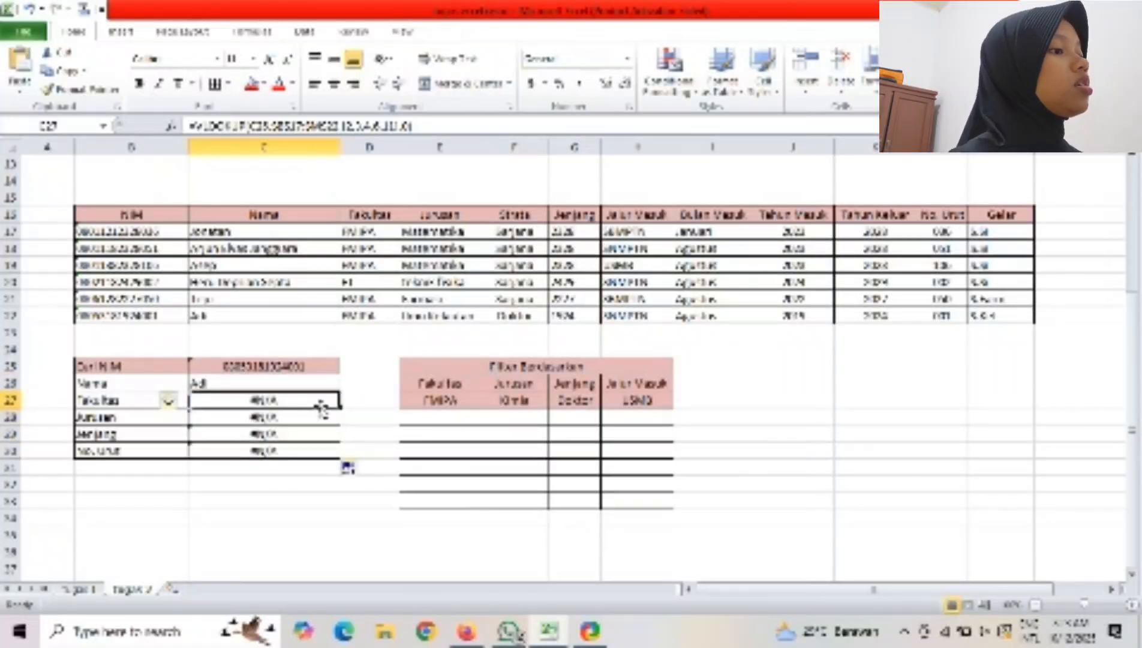
key(ctrl+z)
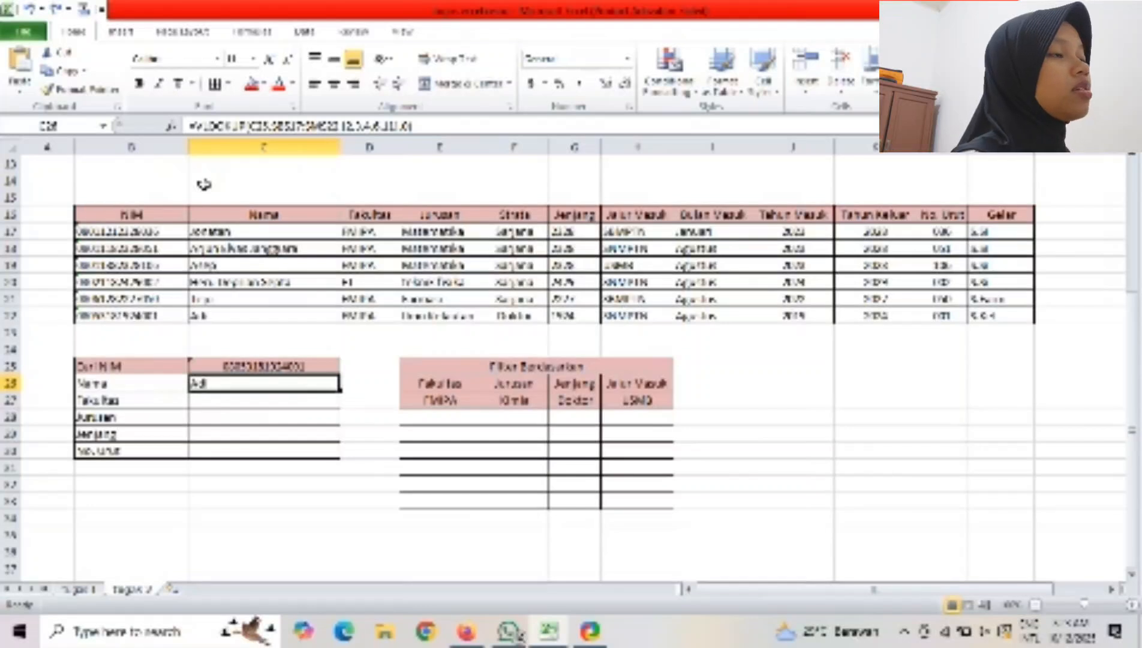
Replace the column index array in the C26 VLOOKUP formula with the single column index 2.
click(238, 399)
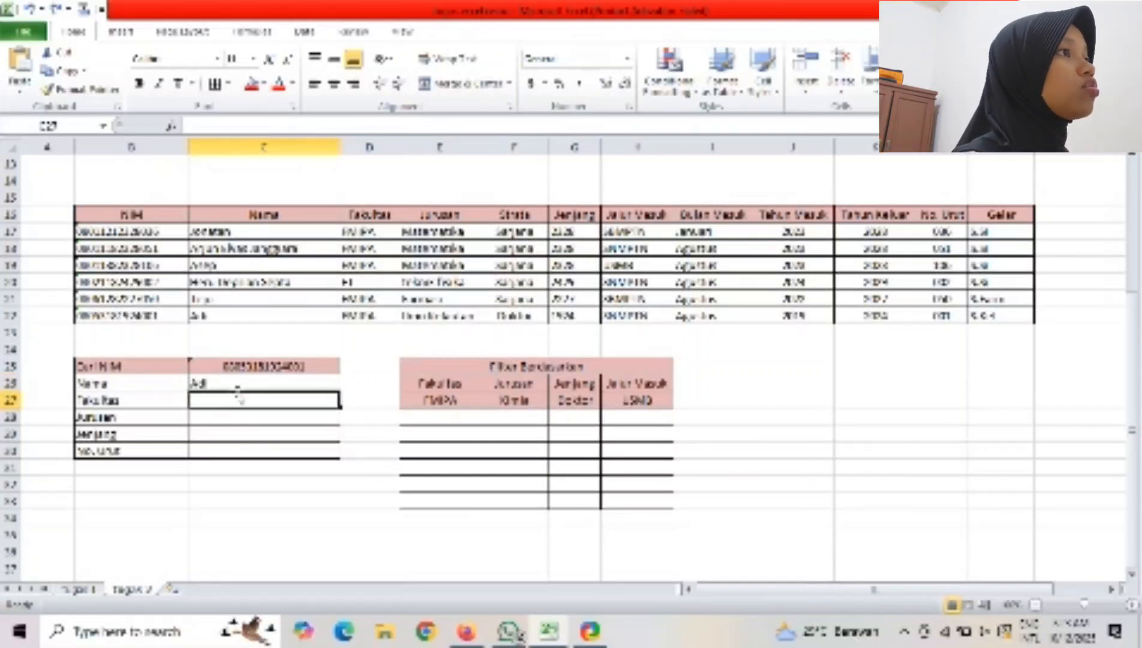
click(239, 384)
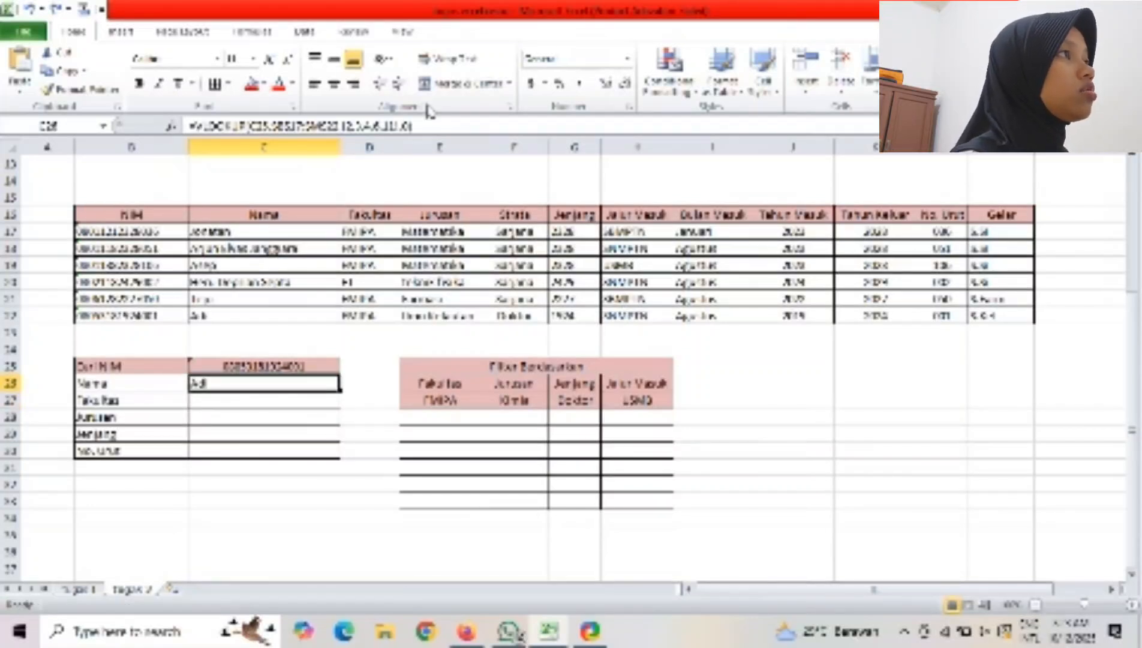
click(402, 125)
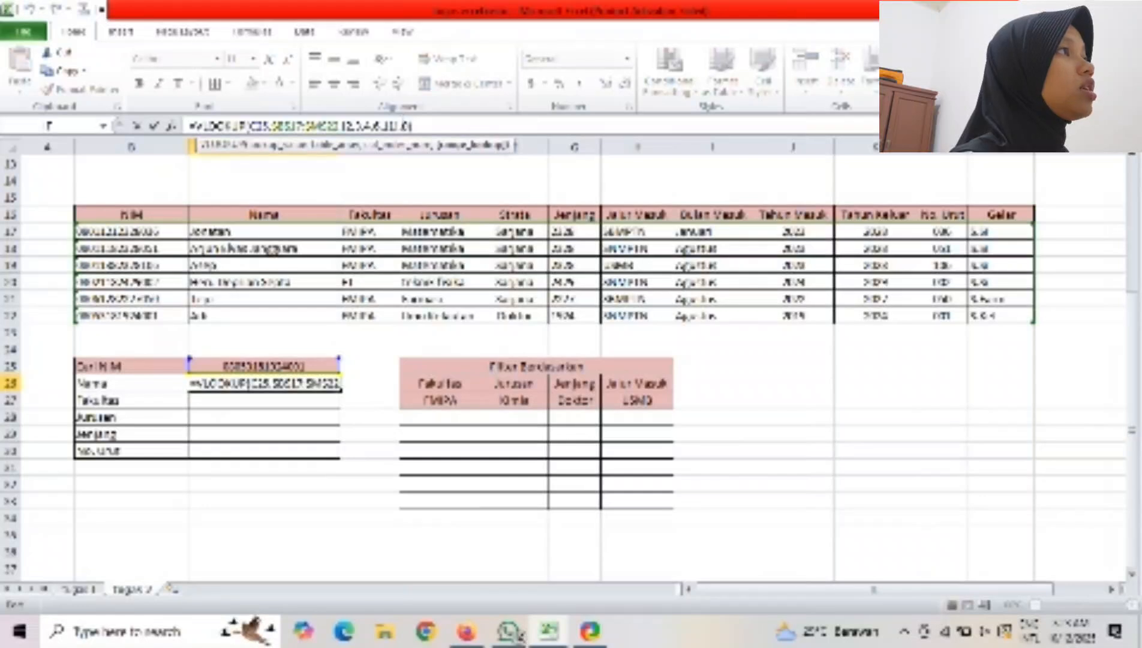
key(Left)
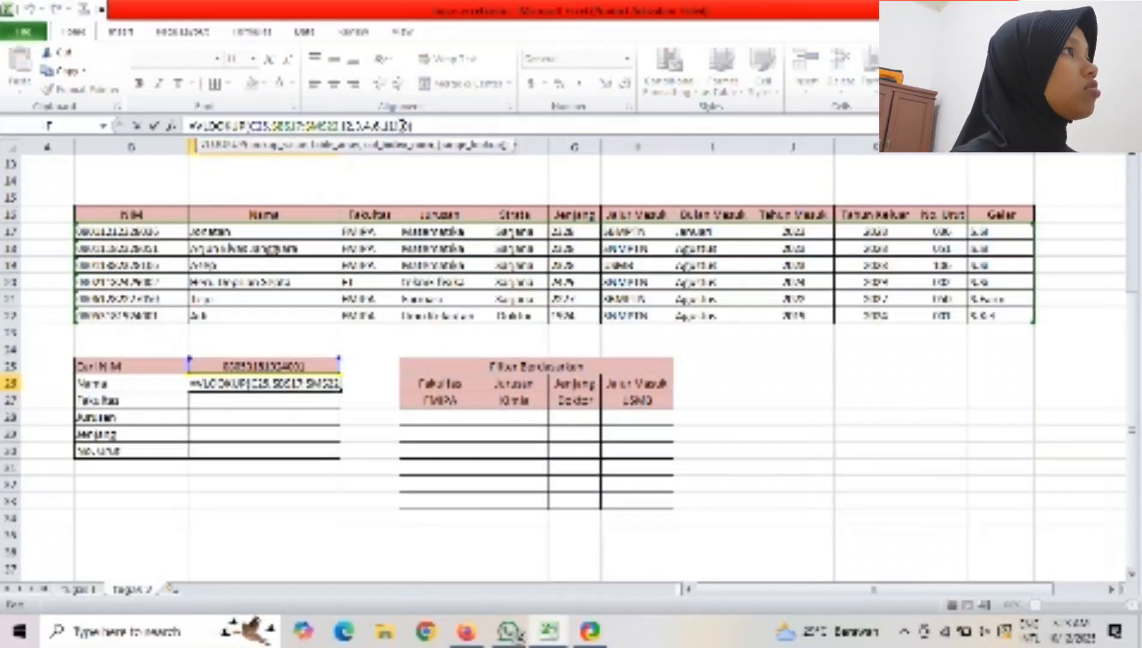
key(BackSpace)
key(BackSpace)
key(BackSpace)
key(BackSpace)
key(BackSpace)
key(BackSpace)
key(BackSpace)
key(BackSpace)
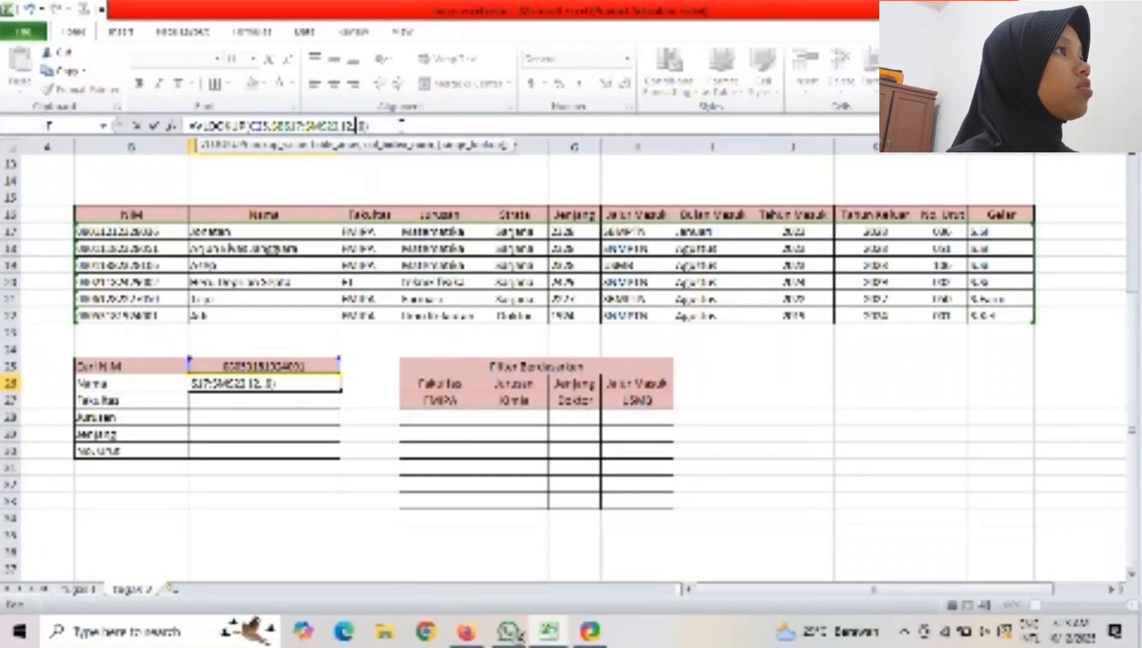
key(BackSpace)
key(BackSpace)
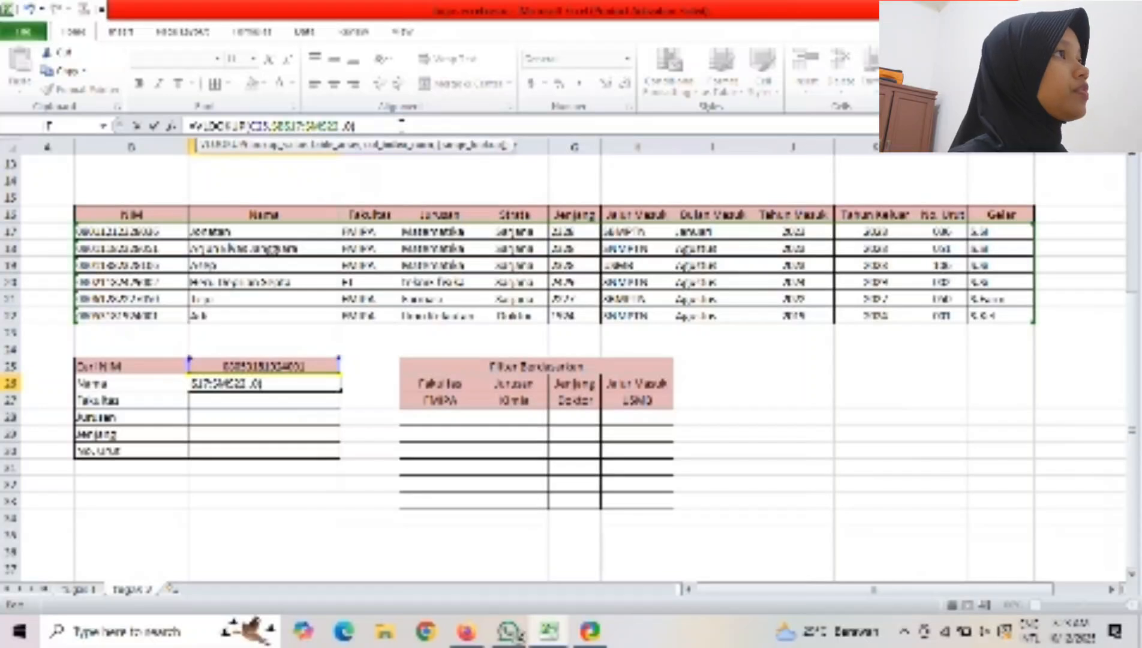
text(2)
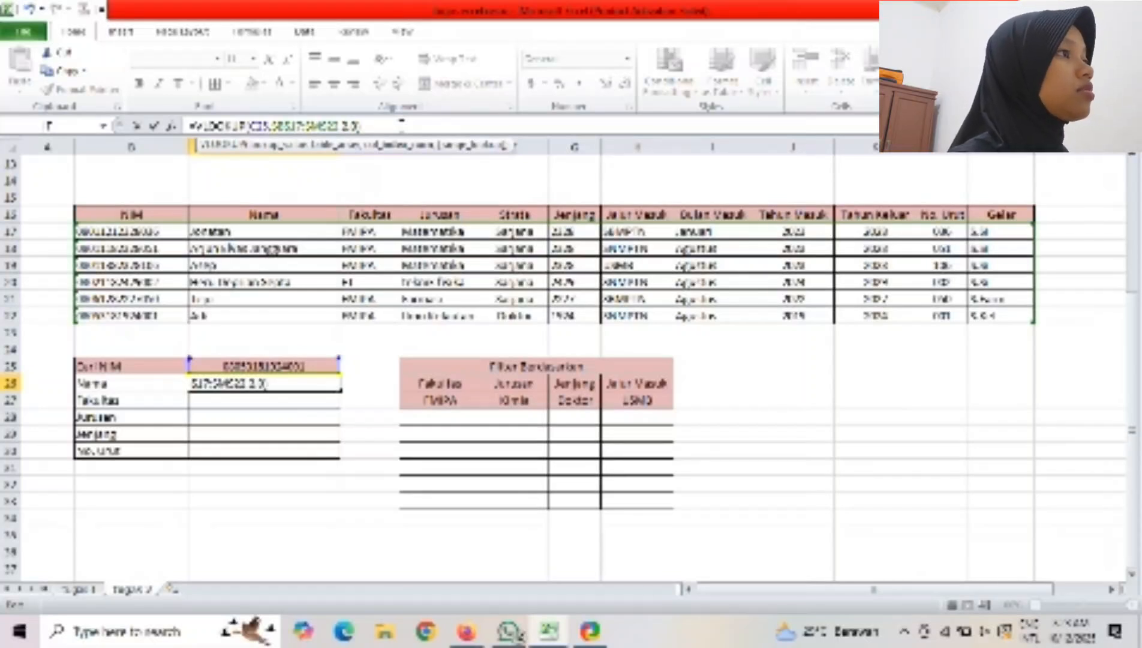
key(Return)
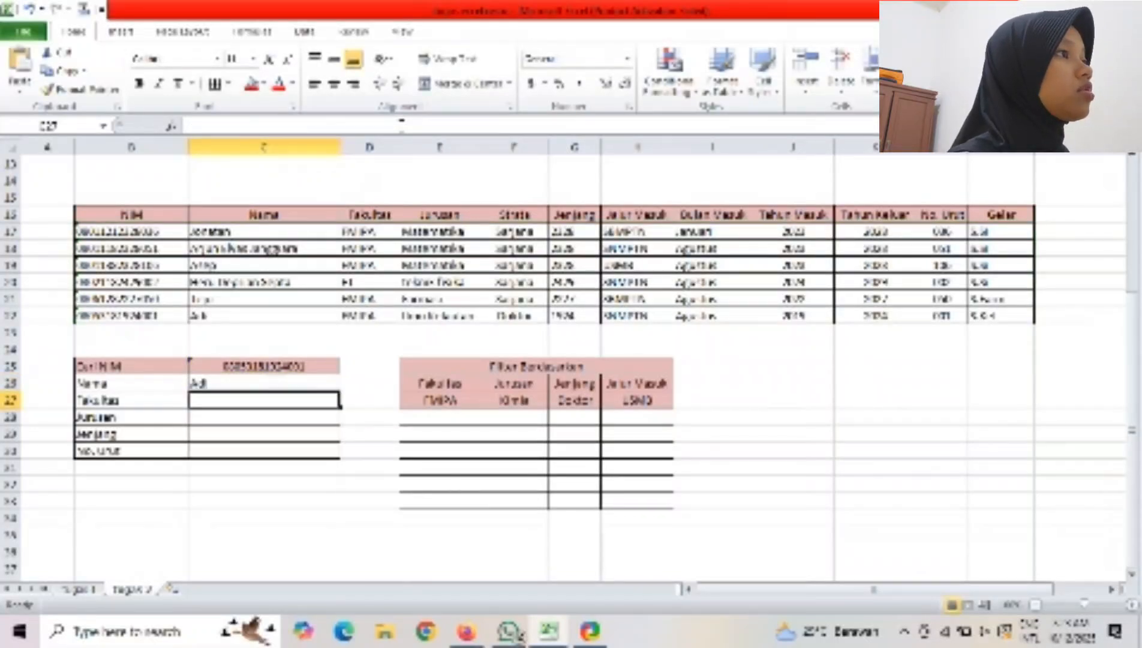
Try to fill the single-index VLOOKUP from C26 down to the No. Urut row, and undo the fill.
click(332, 382)
drag(339, 390, 339, 451)
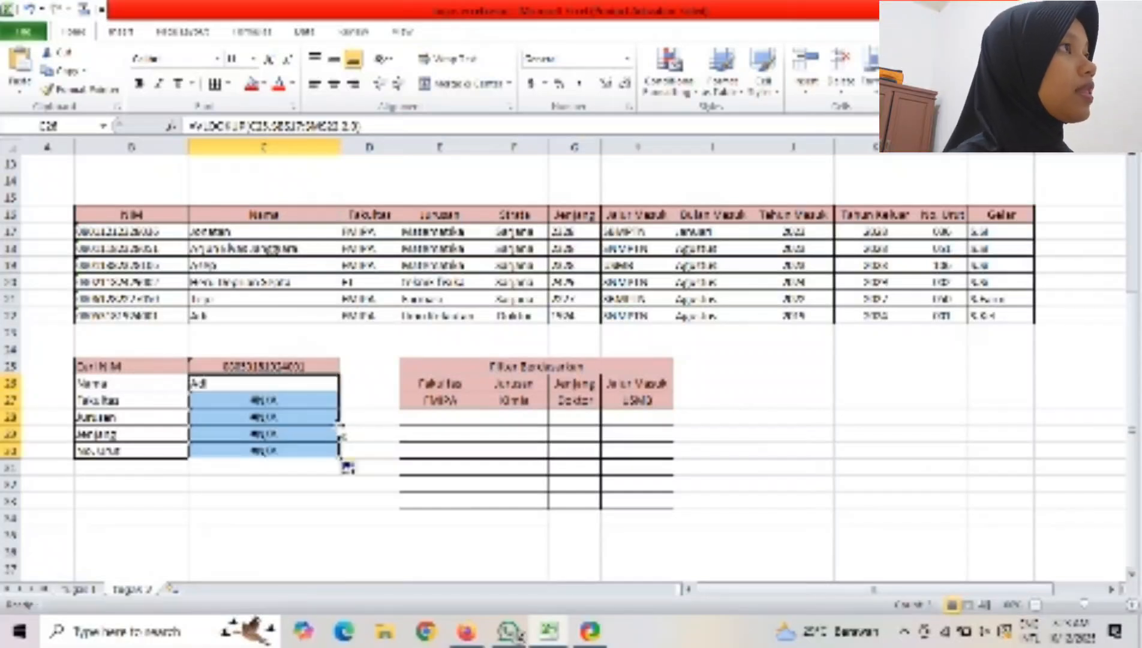
key(ctrl+z)
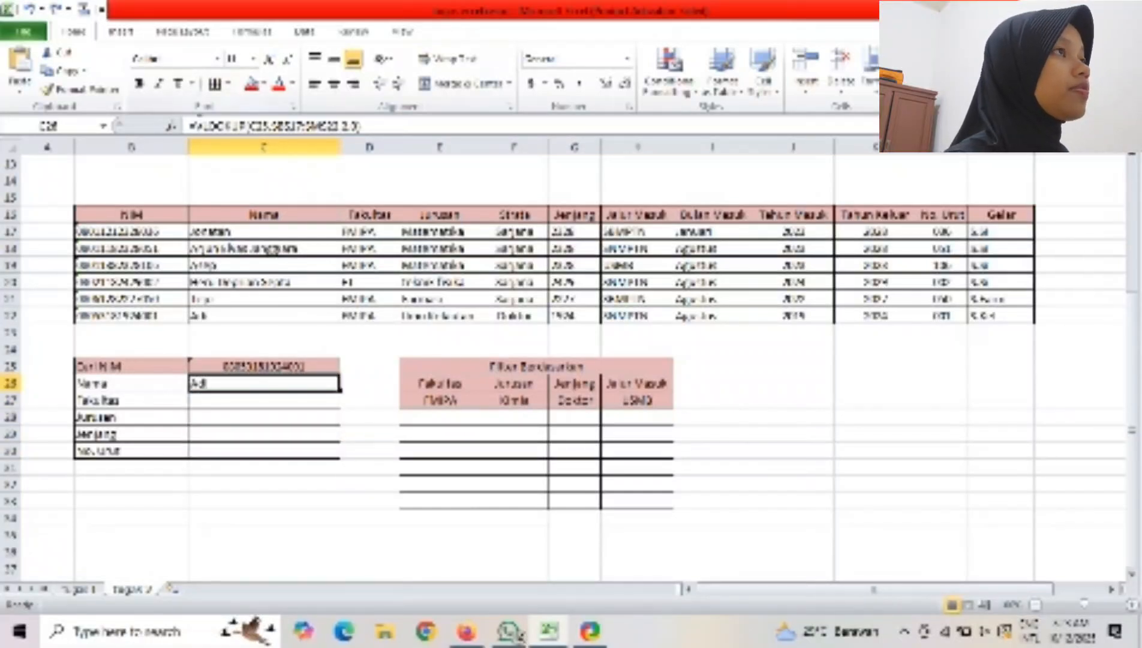
Copy the VLOOKUP formula text from C26 and paste it into C27 beside Fakultas.
drag(190, 126, 362, 131)
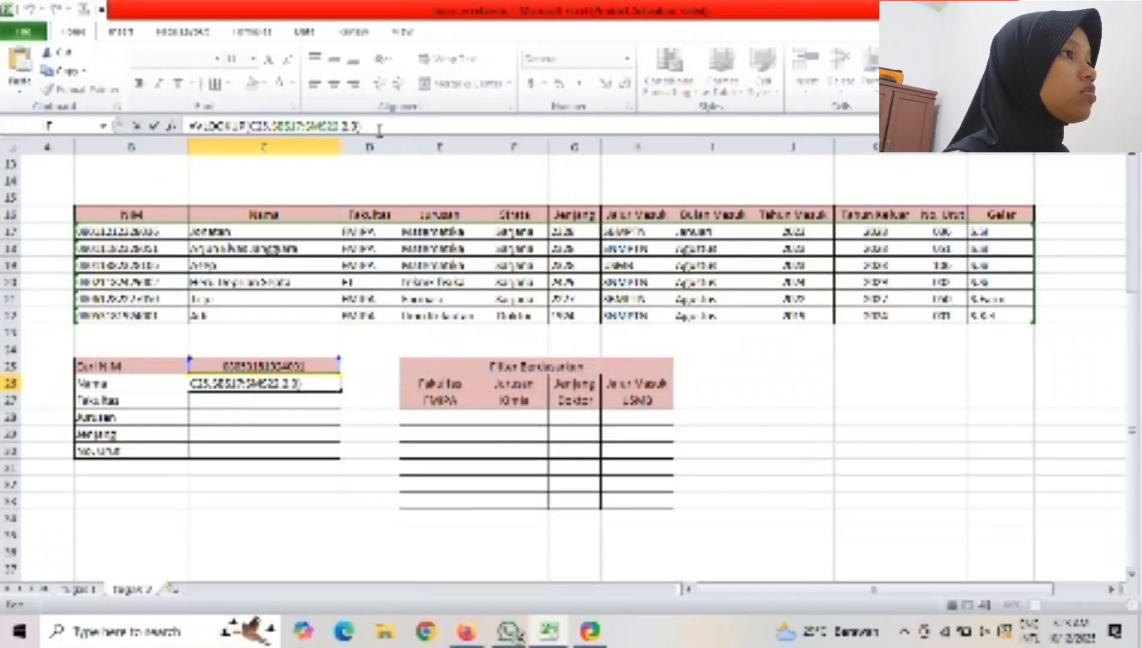
key(Return)
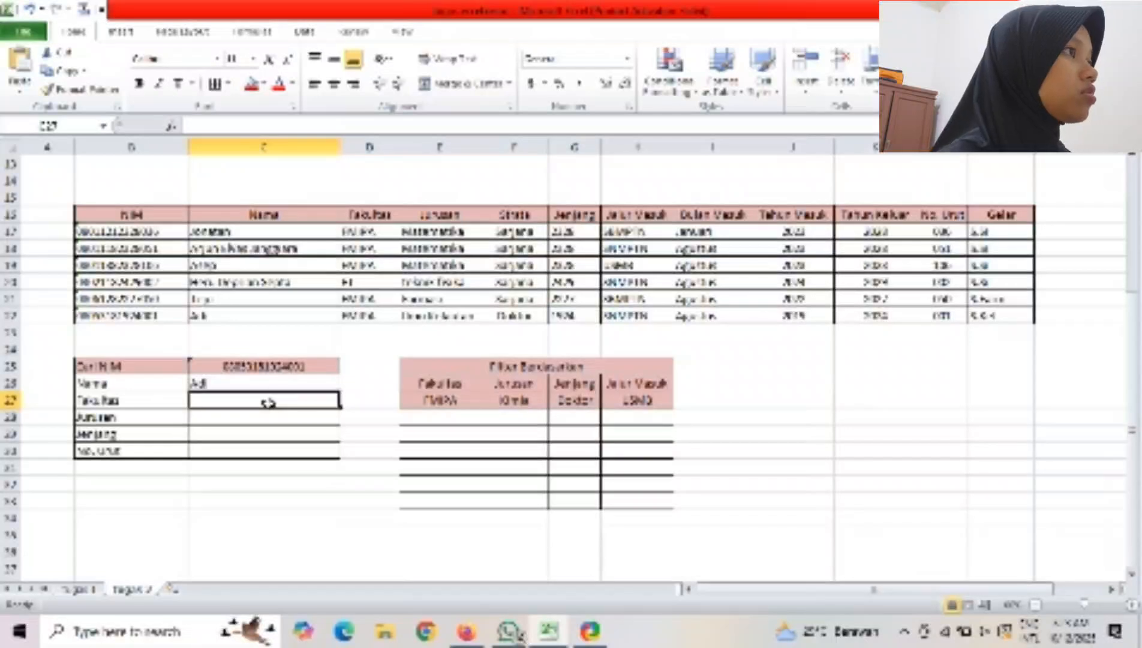
text(=VLOOKUP(C25,$B$17:$M$22,3,0))
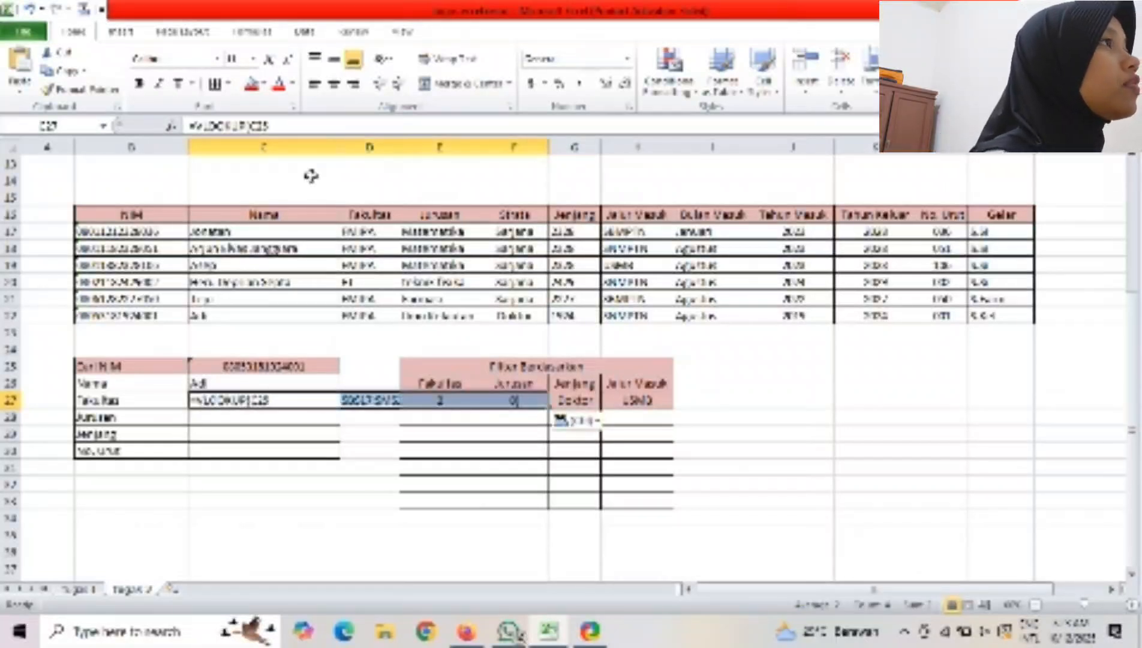
Try to commit the incomplete pasted formula =VLOOKUP(C25 in the Fakultas result cell C27 and dismiss the errors.
click(298, 126)
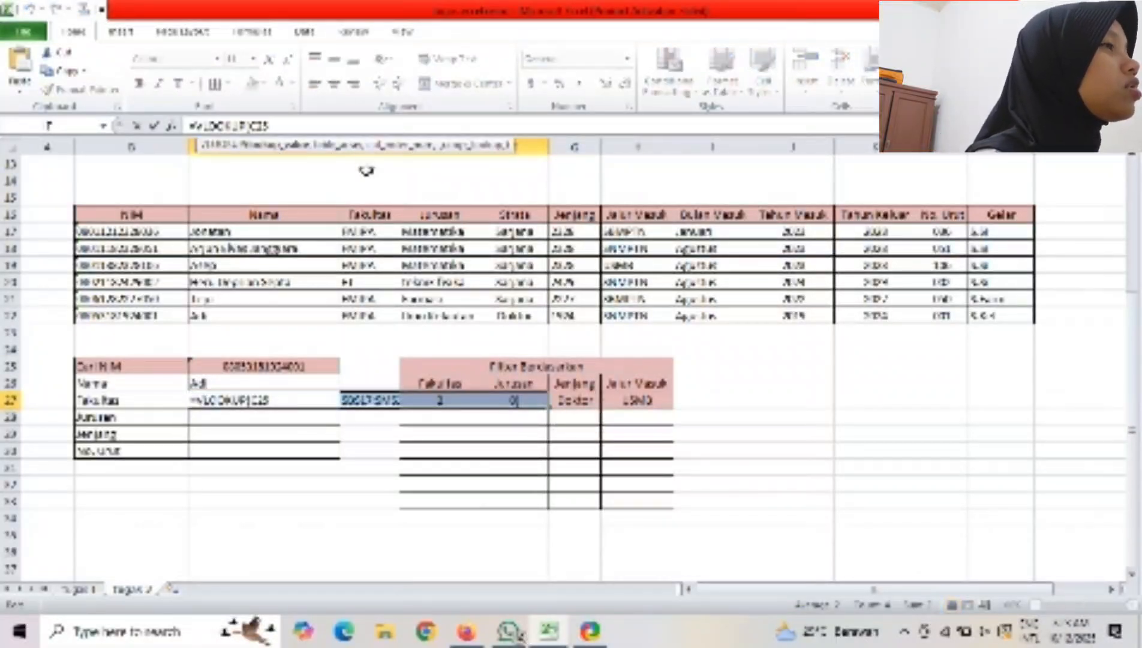
click(311, 397)
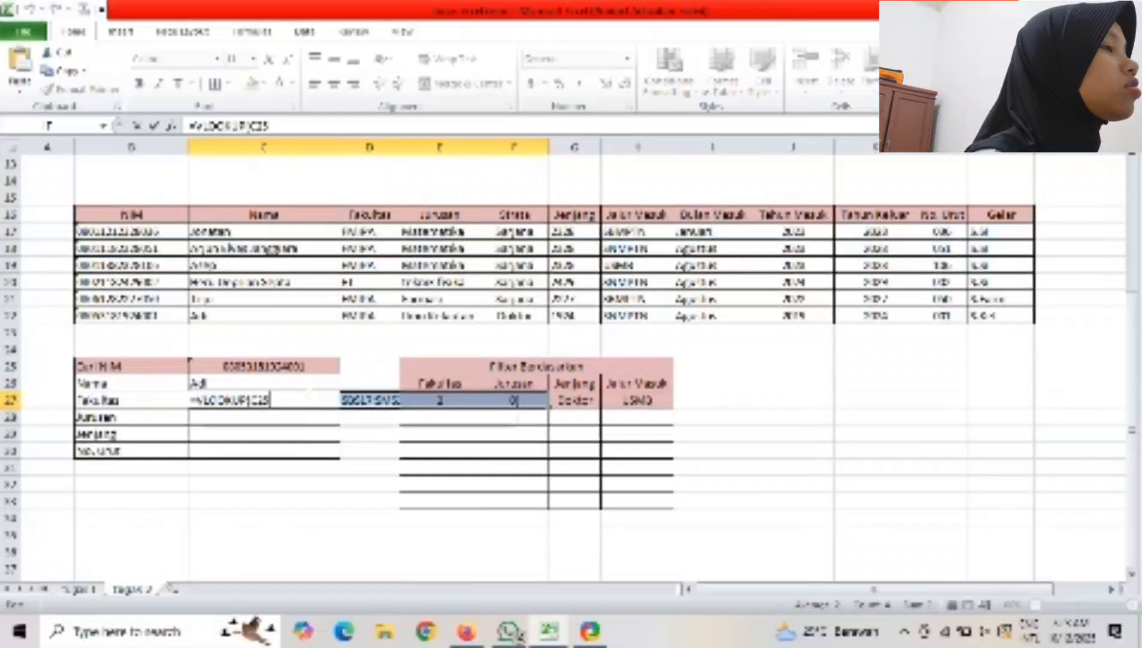
key(Return)
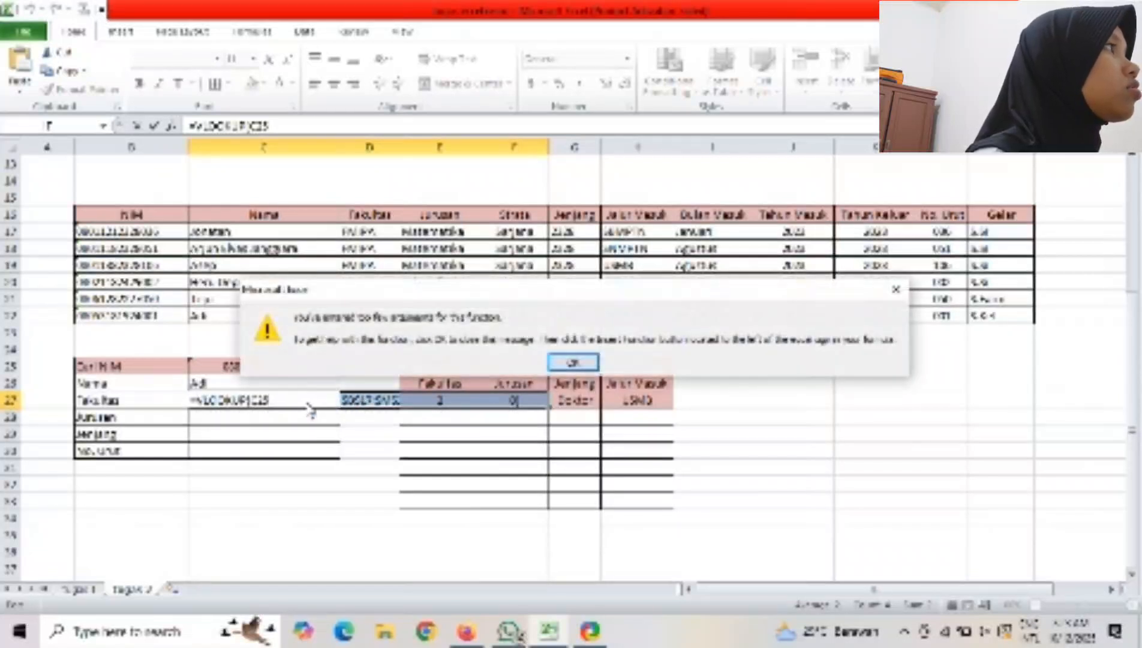
click(895, 290)
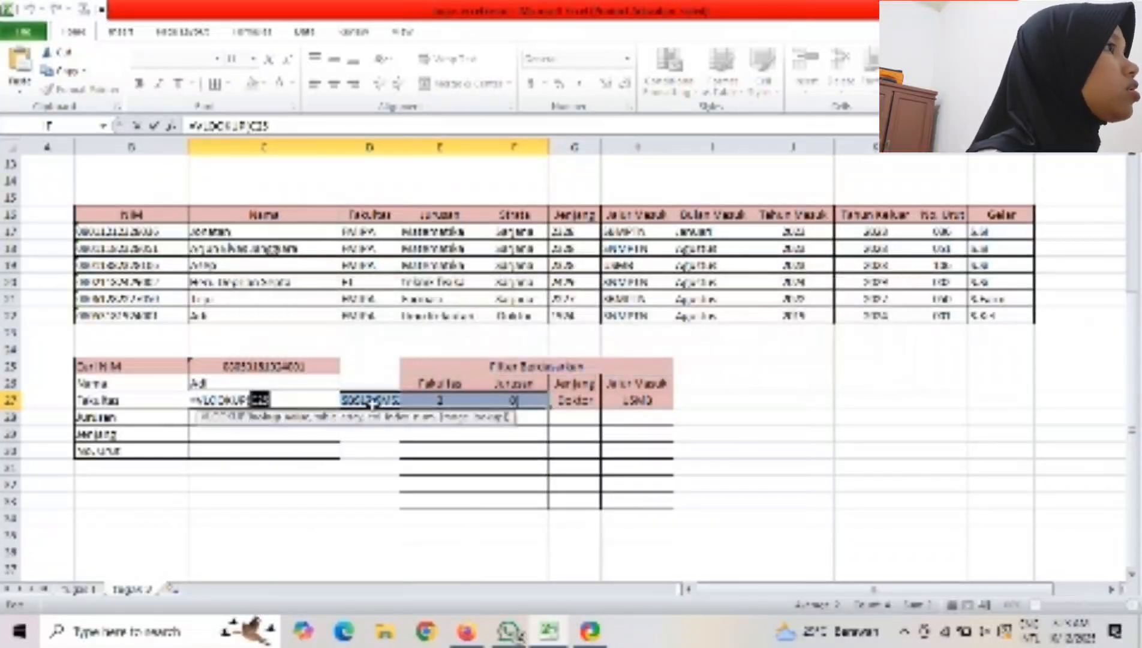
key(Return)
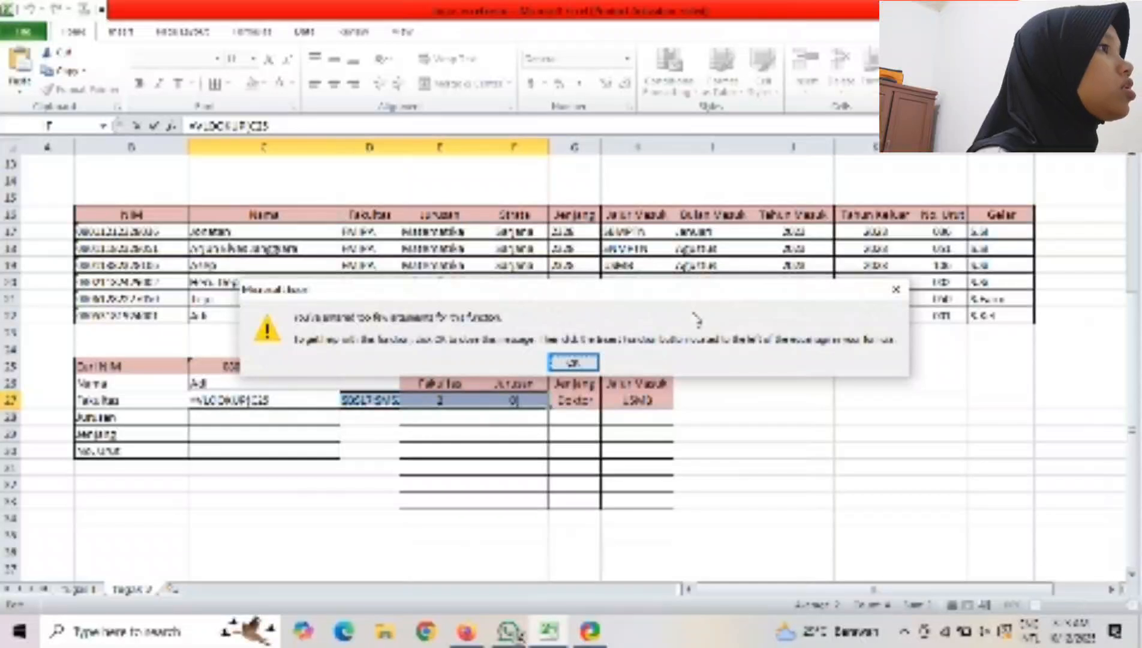
click(577, 363)
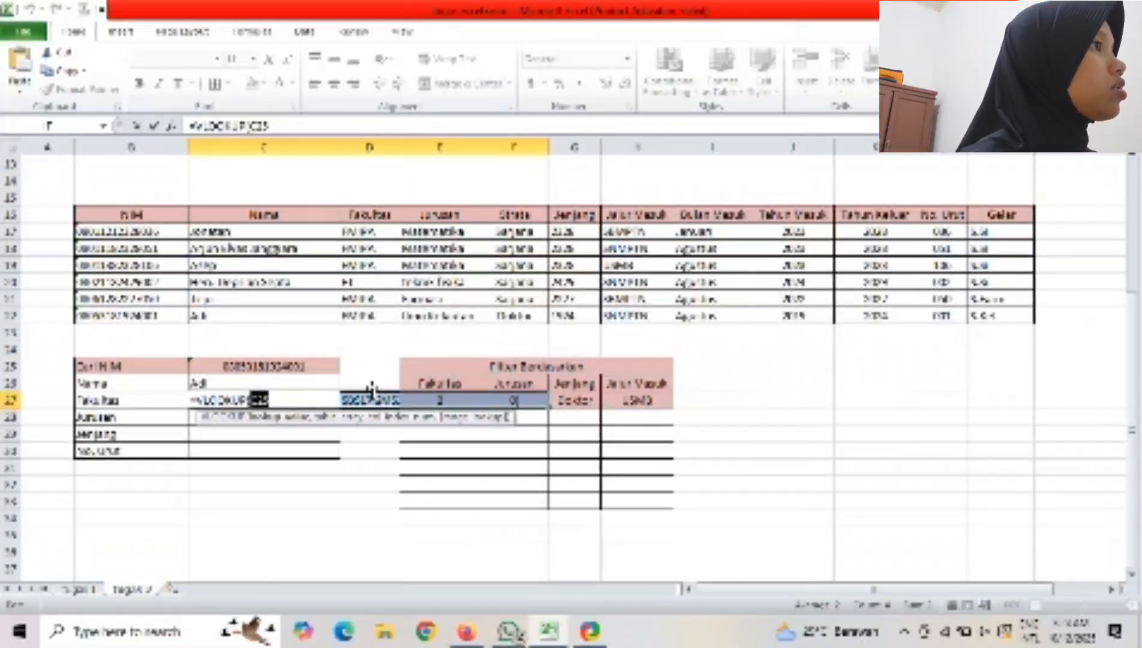
Remove the incomplete pasted VLOOKUP text from the Fakultas result cell C27.
key(BackSpace)
key(BackSpace)
key(BackSpace)
key(BackSpace)
key(BackSpace)
key(BackSpace)
key(BackSpace)
key(BackSpace)
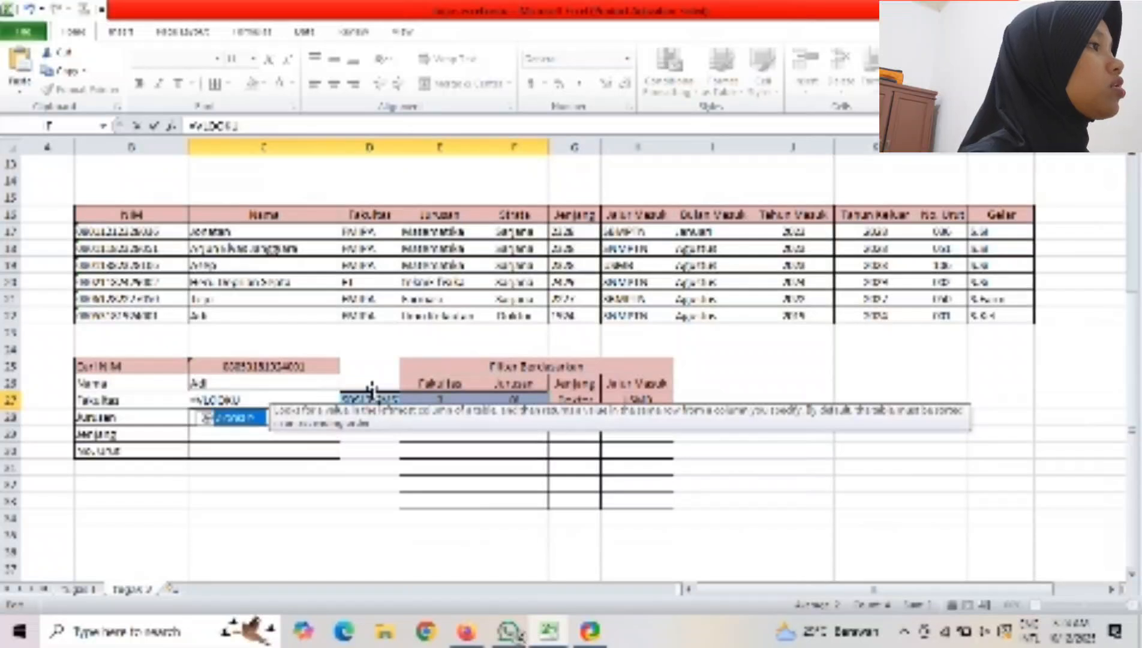
key(Escape)
click(386, 448)
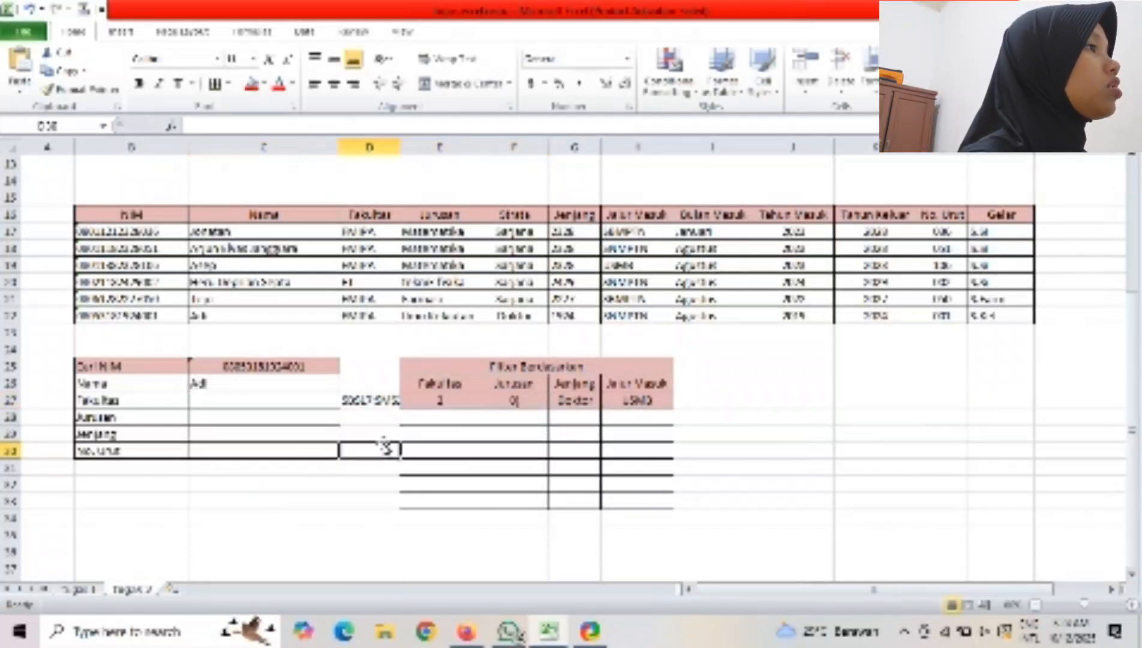
Clear the stray table range text pasted into D27.
click(384, 395)
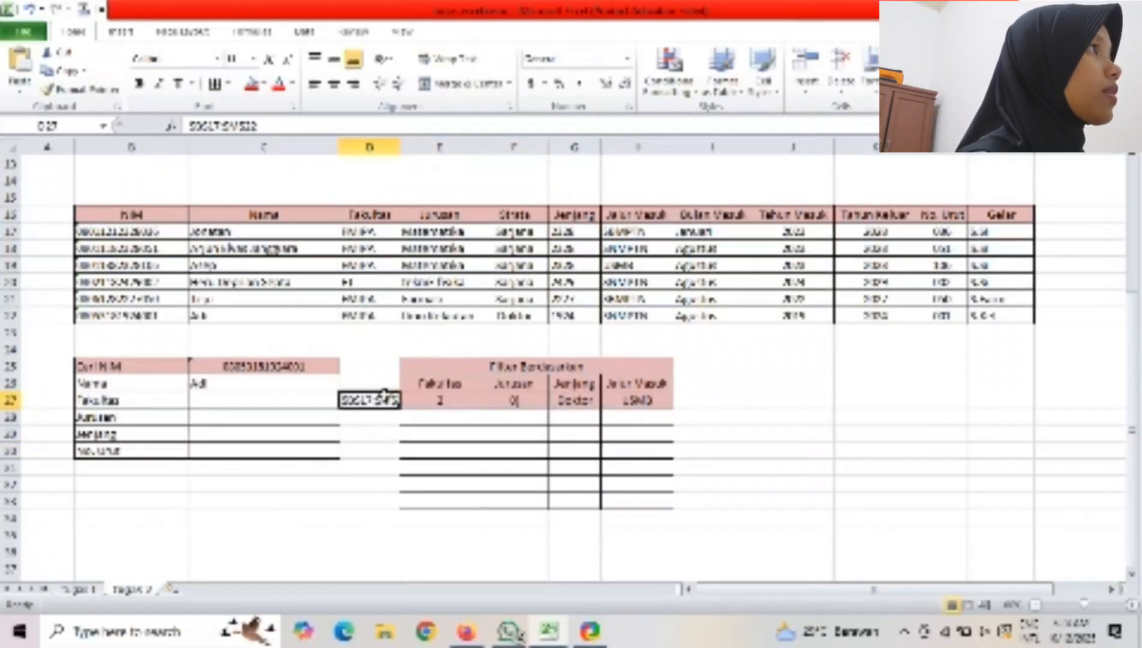
right_click(384, 395)
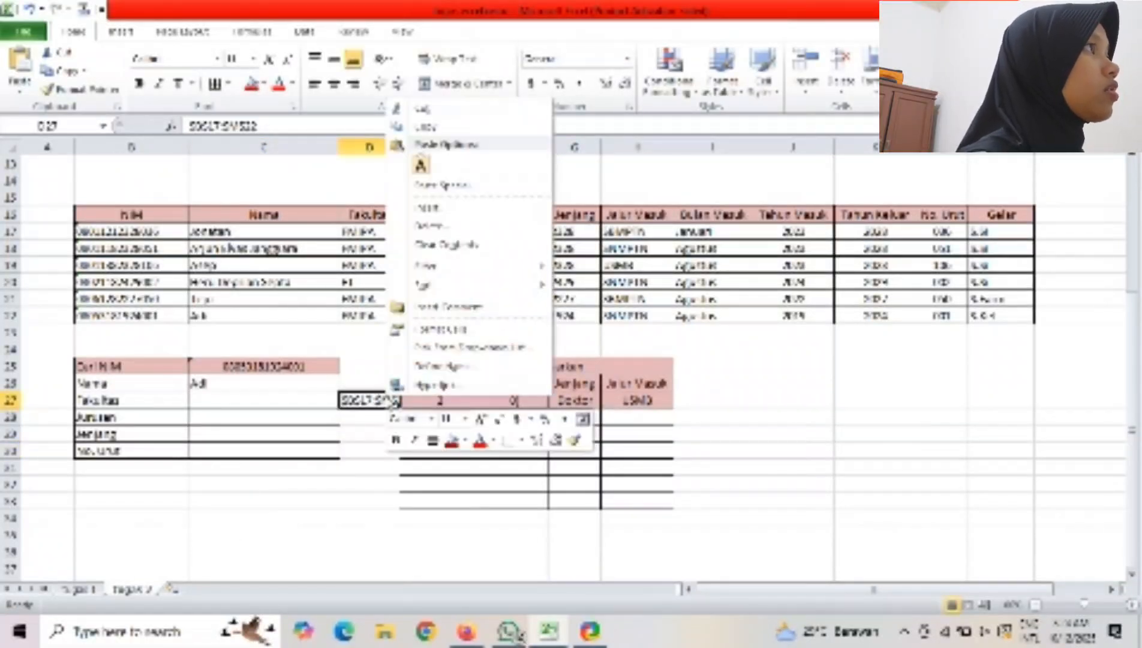
click(426, 126)
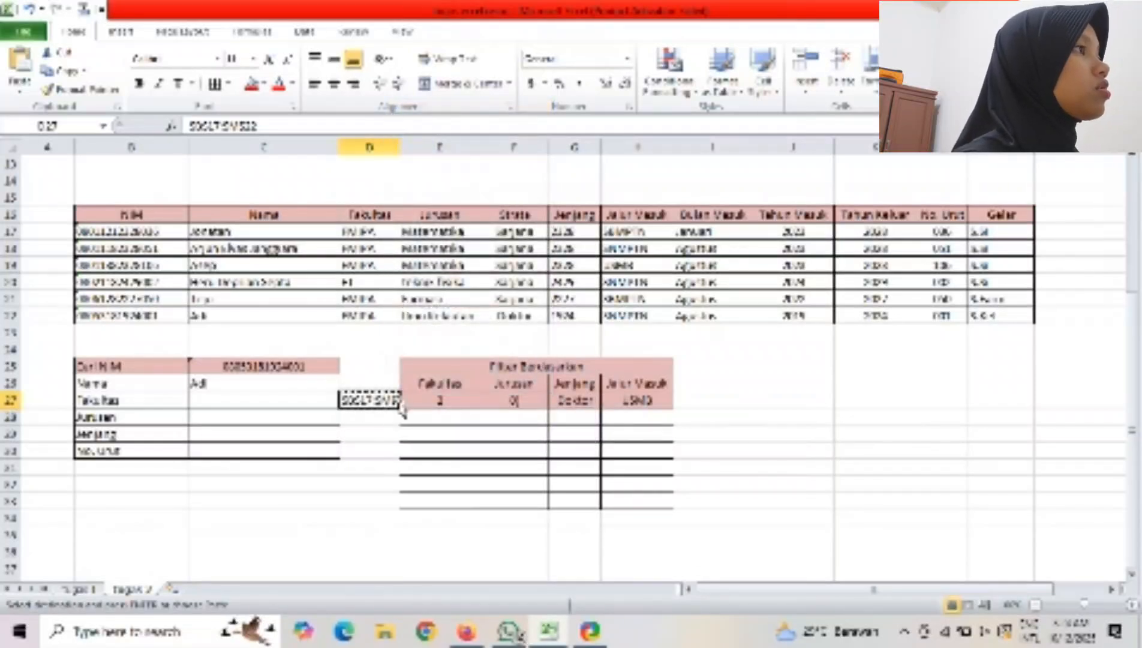
key(BackSpace)
click(394, 435)
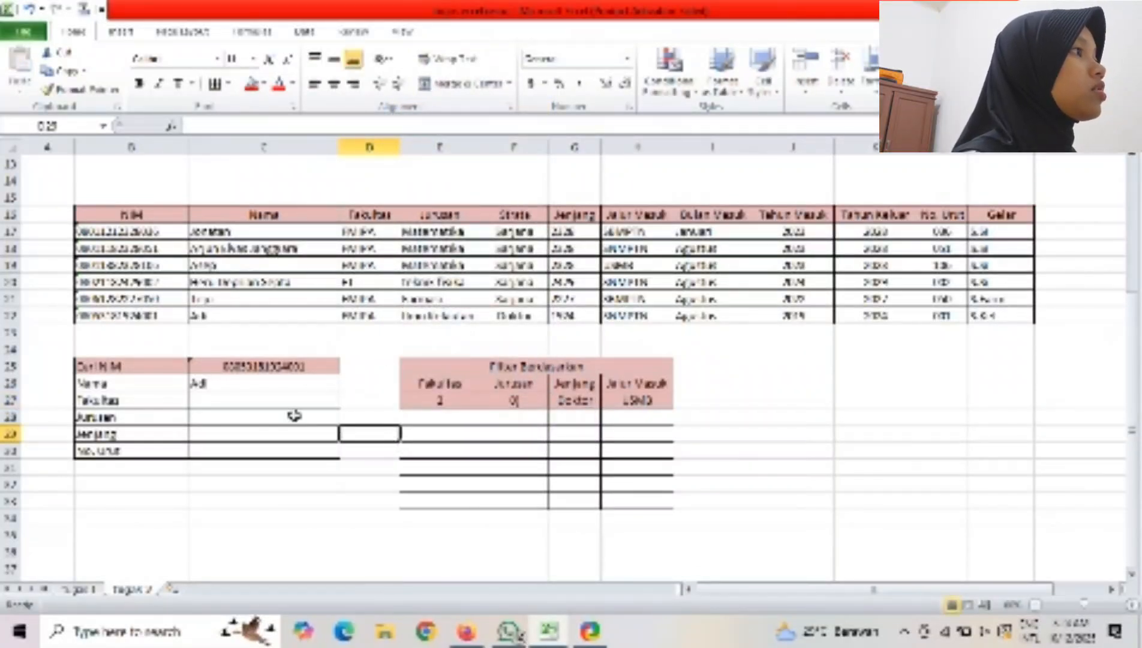
Undo the recent row 27 edits back through the formula paste that overwrote the filter table's Fakultas and Jurusan criteria.
click(260, 402)
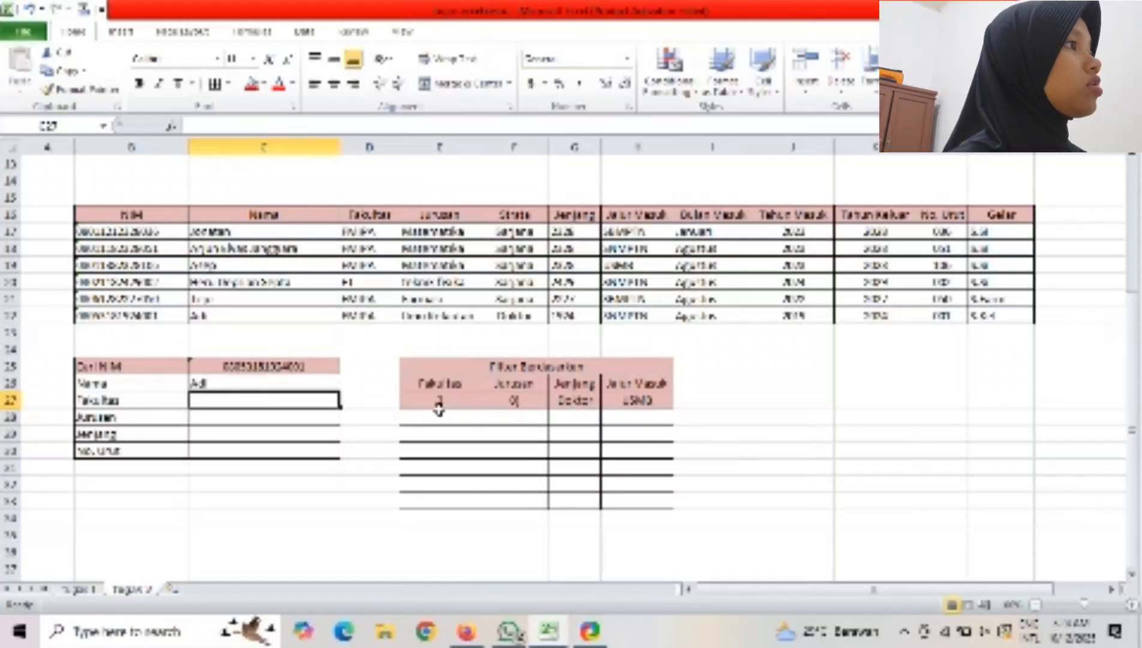
key(ctrl+z)
key(ctrl+z)
key(ctrl+z)
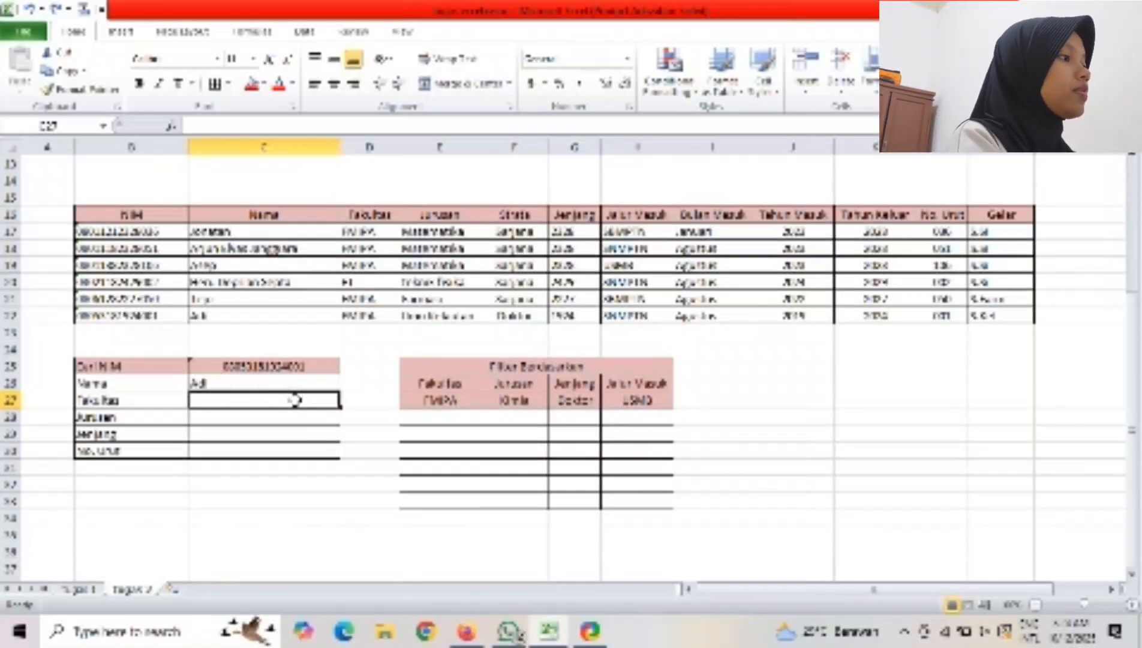
Enter =vlookup(C25,B17:M22,3,0) in C27 to return the Fakultas for the searched NIM.
text(=vlookup)
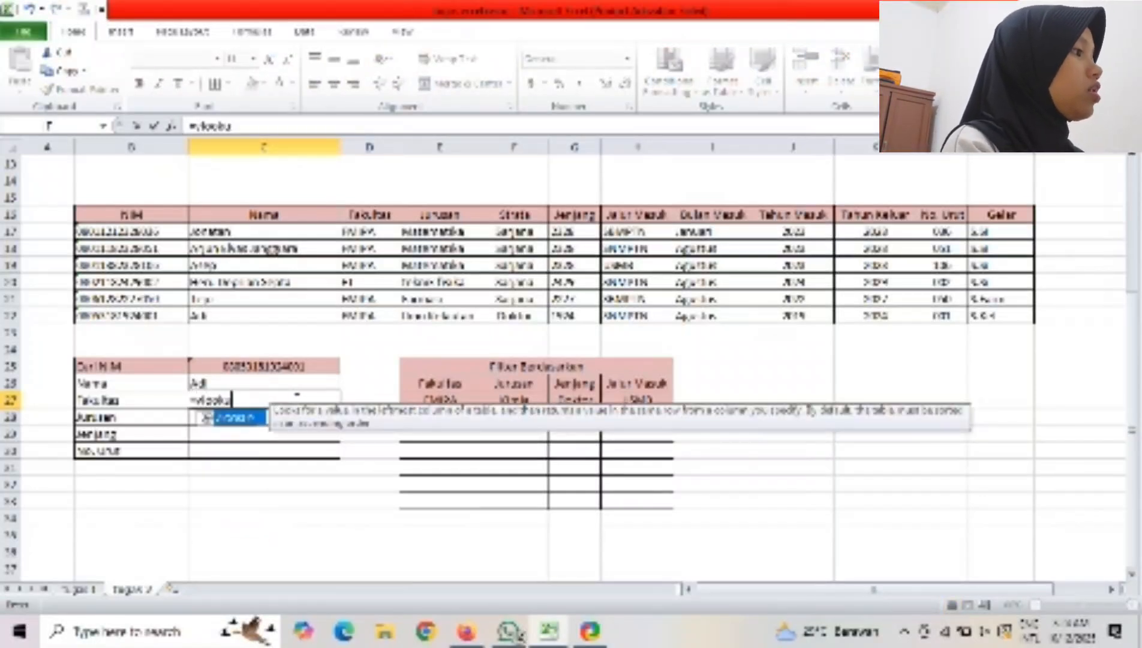
text(()
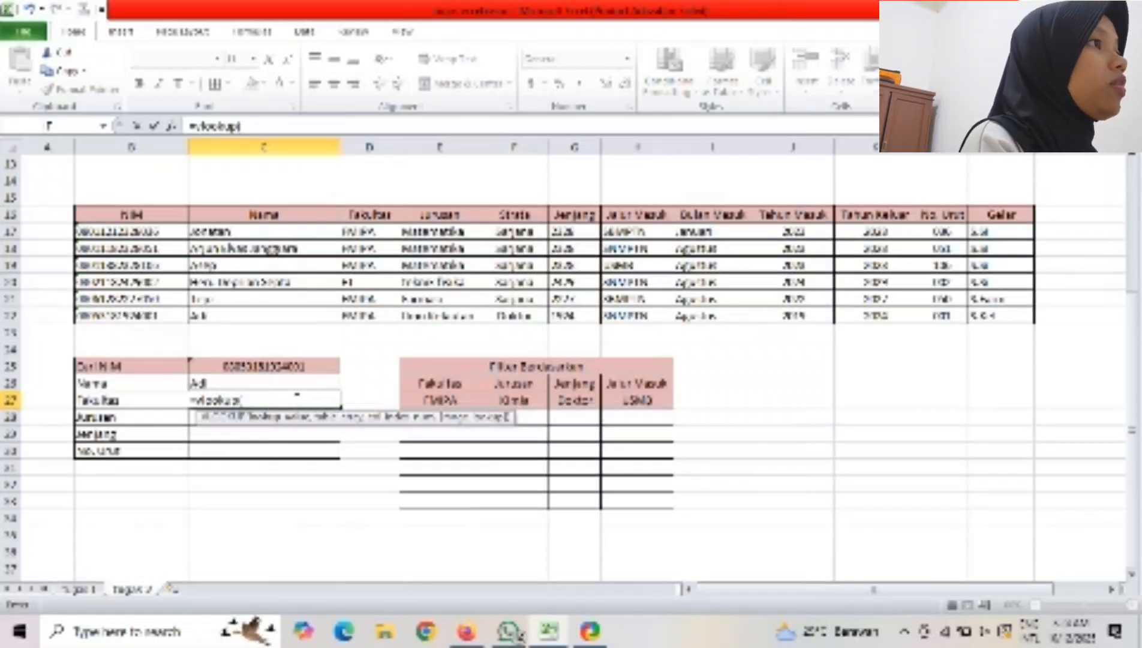
click(259, 367)
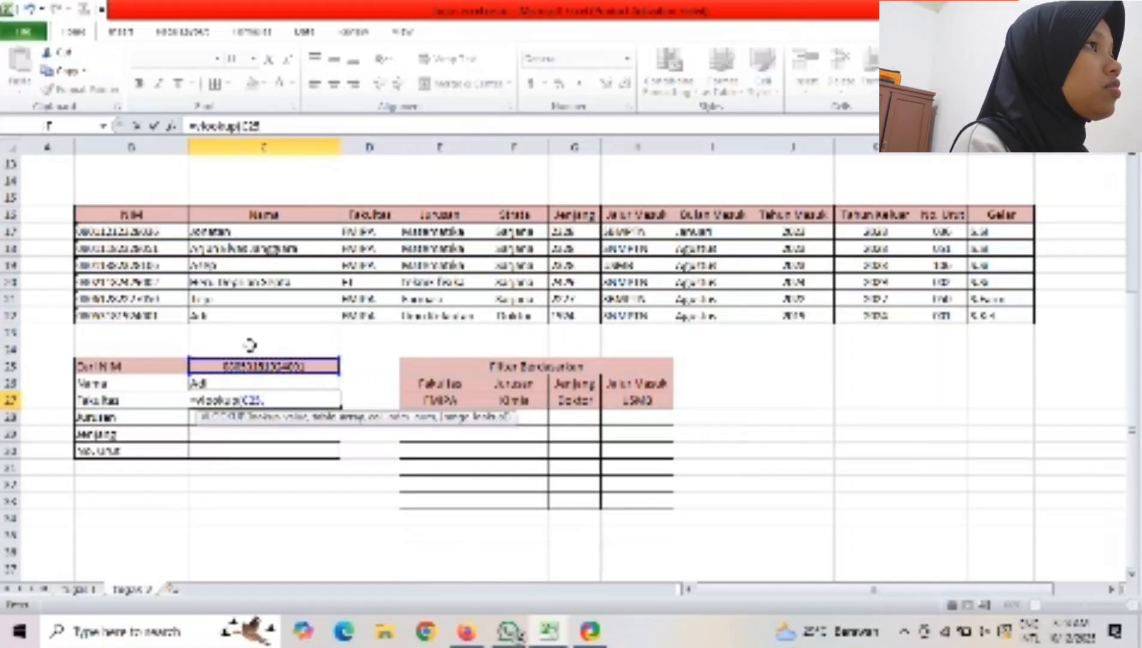
text(,)
drag(155, 238, 1018, 315)
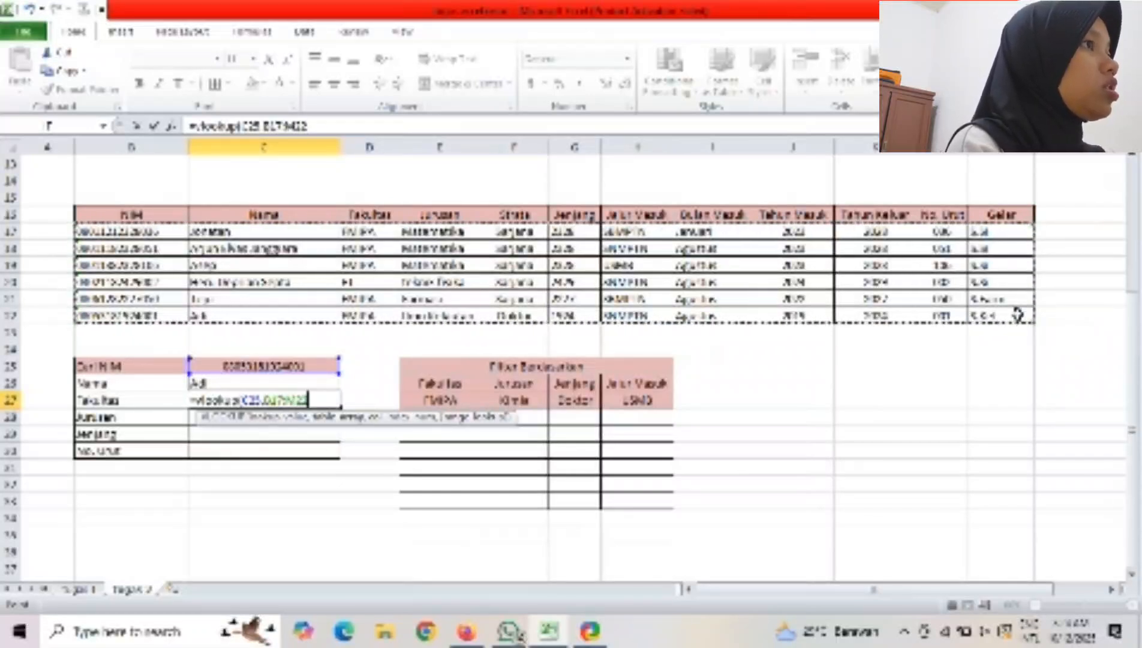
text(,)
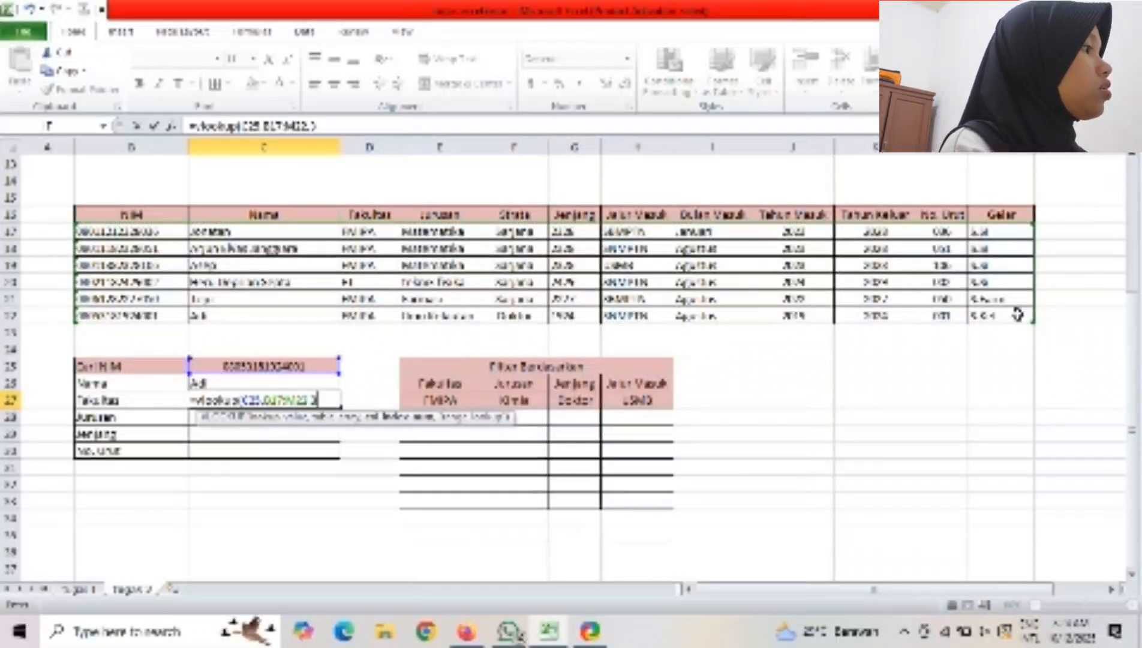
text(3,0)
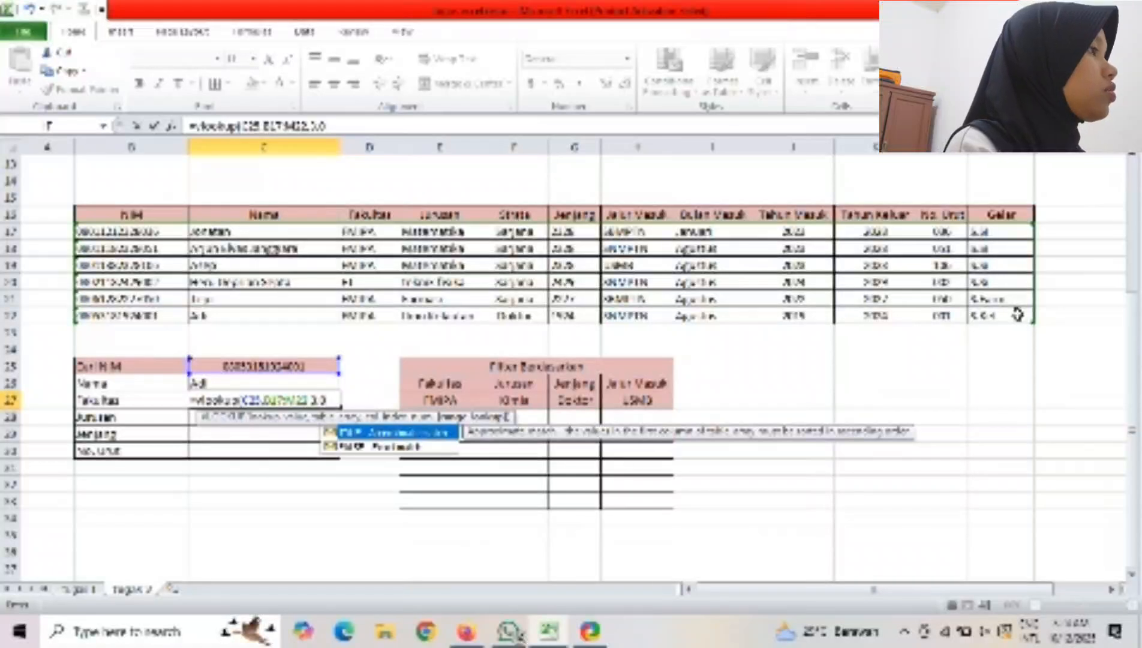
text())
key(Return)
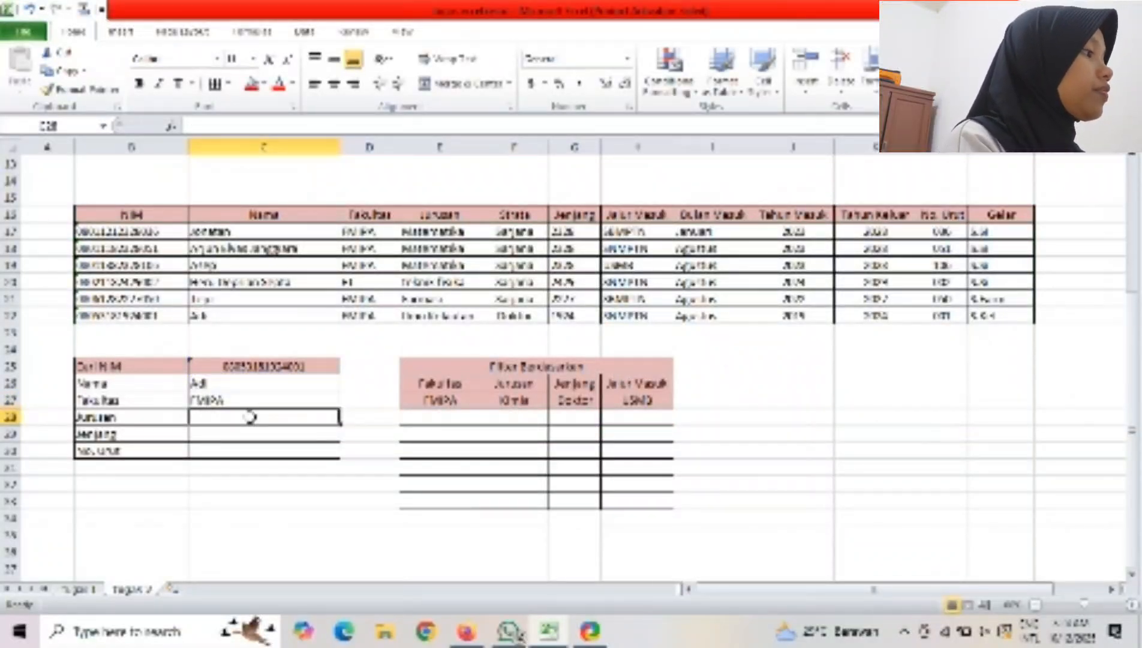
Enter =vlookup(C25,B17:M22,4,0) in C28 to return the Jurusan for the searched NIM.
text(=vlook)
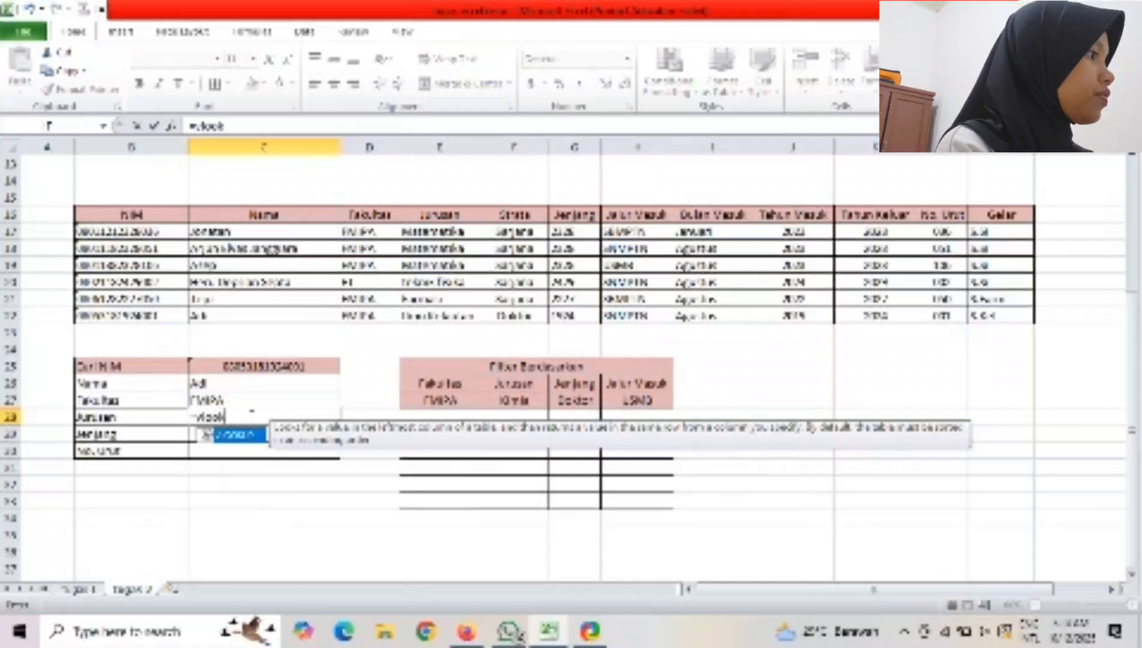
text(up()
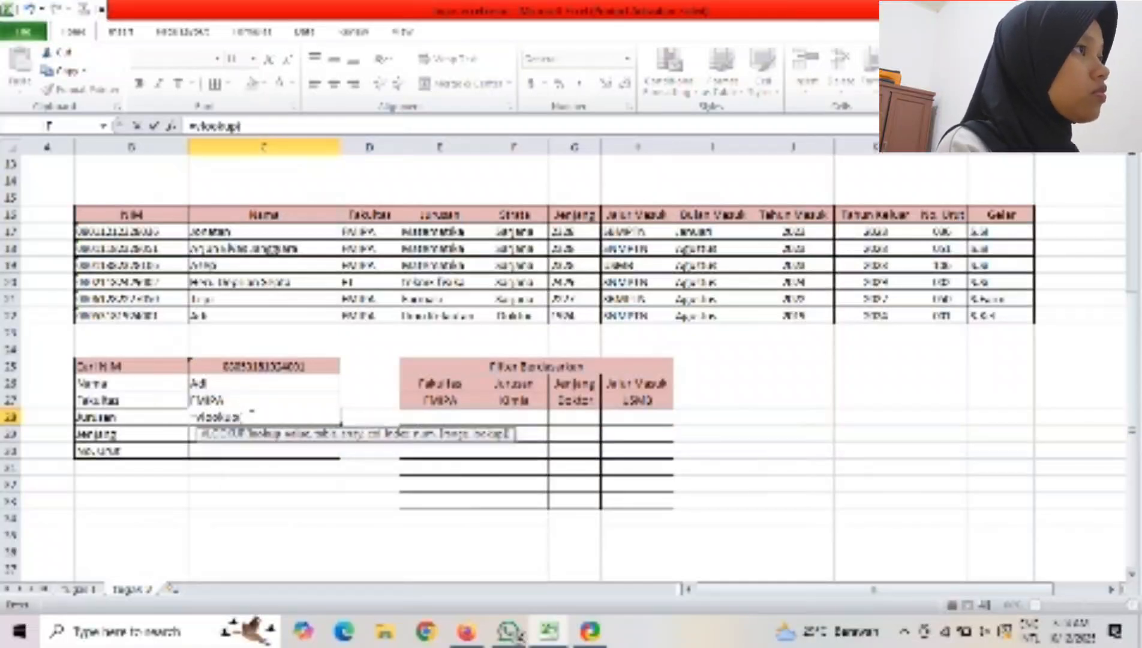
click(242, 375)
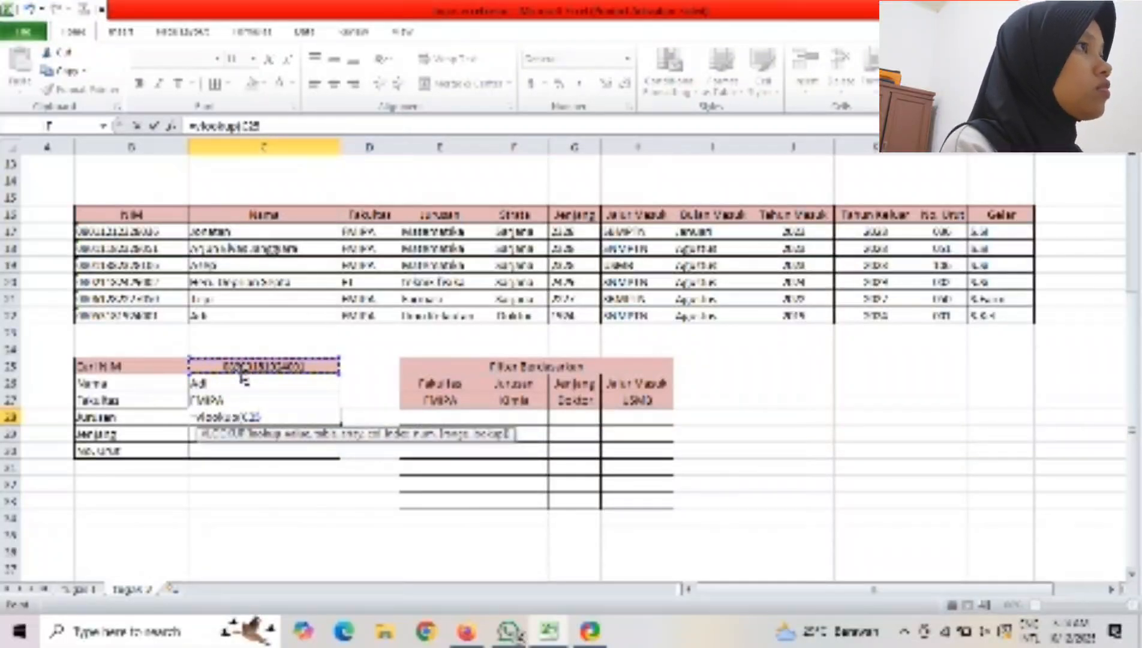
text(,)
drag(152, 232, 1009, 313)
text(,)
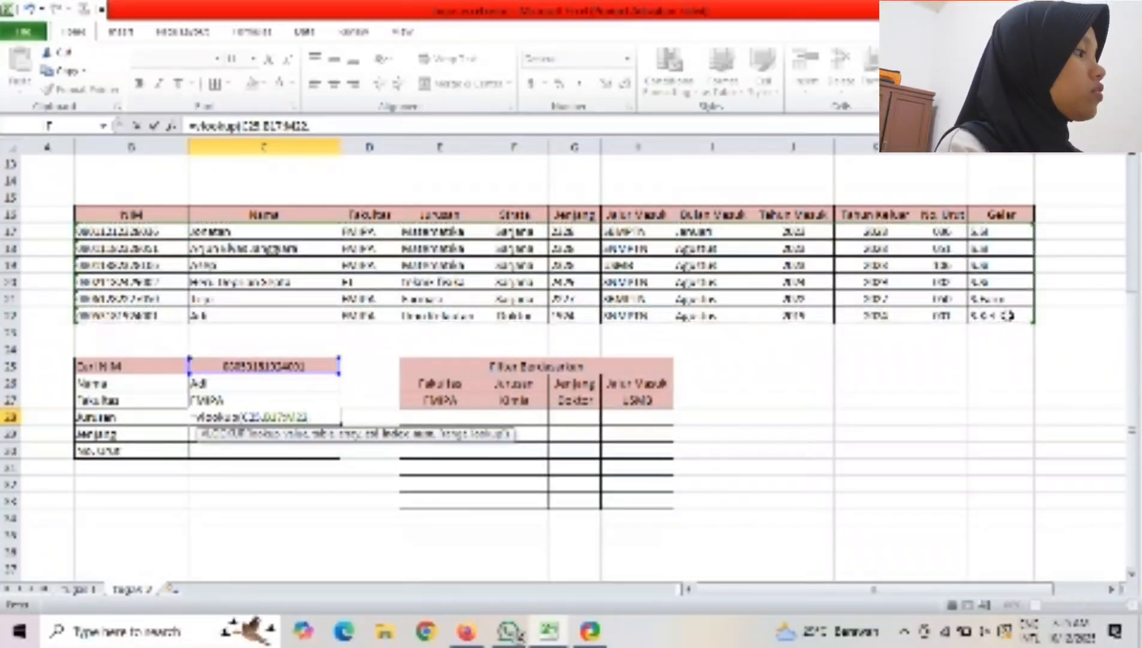
text(4)
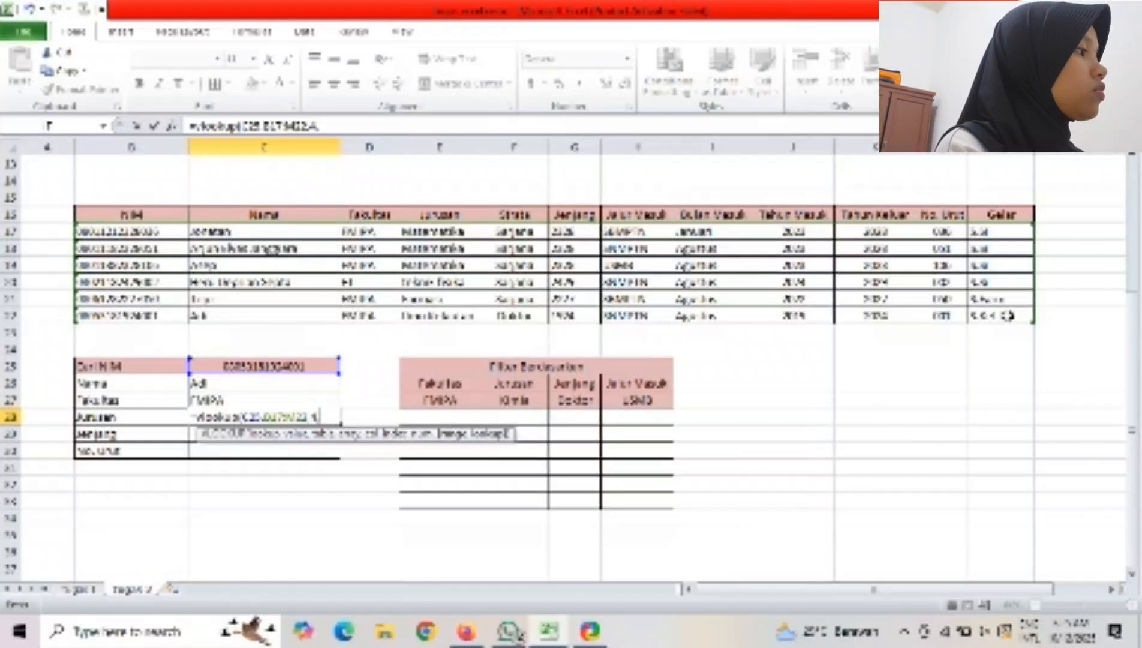
text(,0))
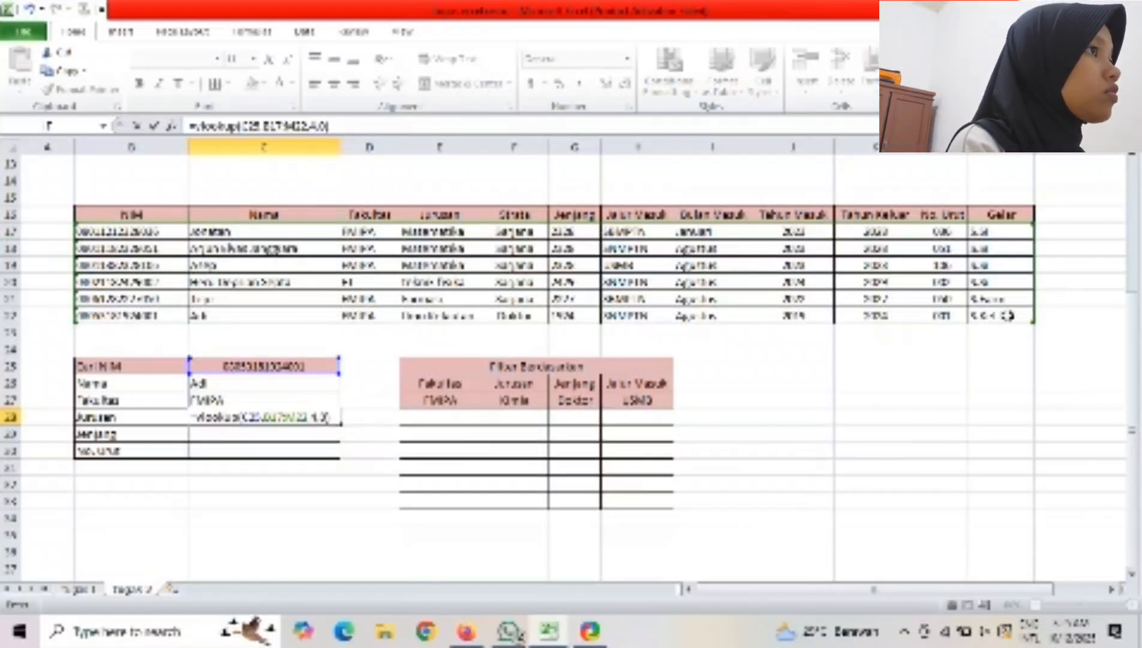
key(Return)
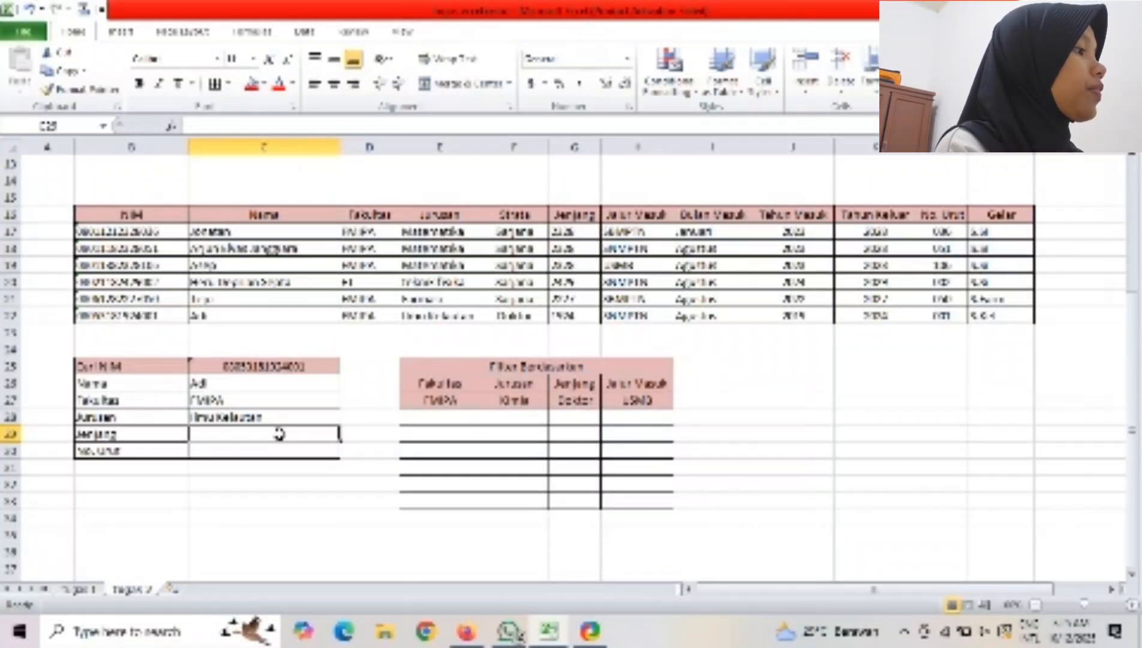
Enter =vlookup(C25,B17:M22,6,0) in C29 to return the Jenjang for the searched NIM.
text(=vlookup)
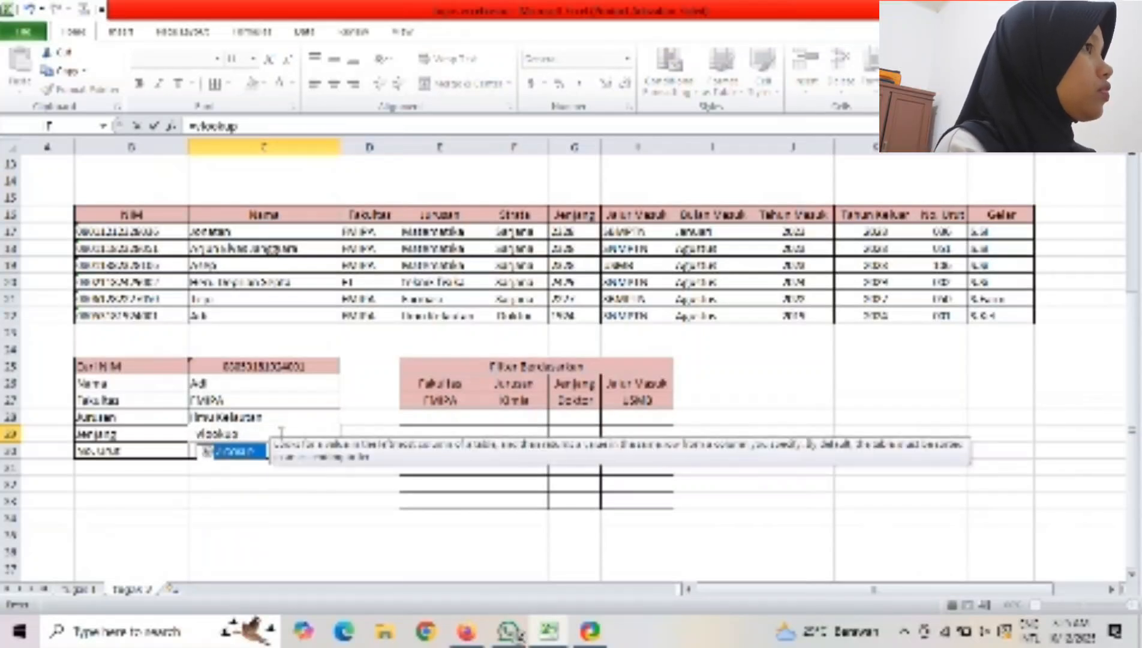
text(()
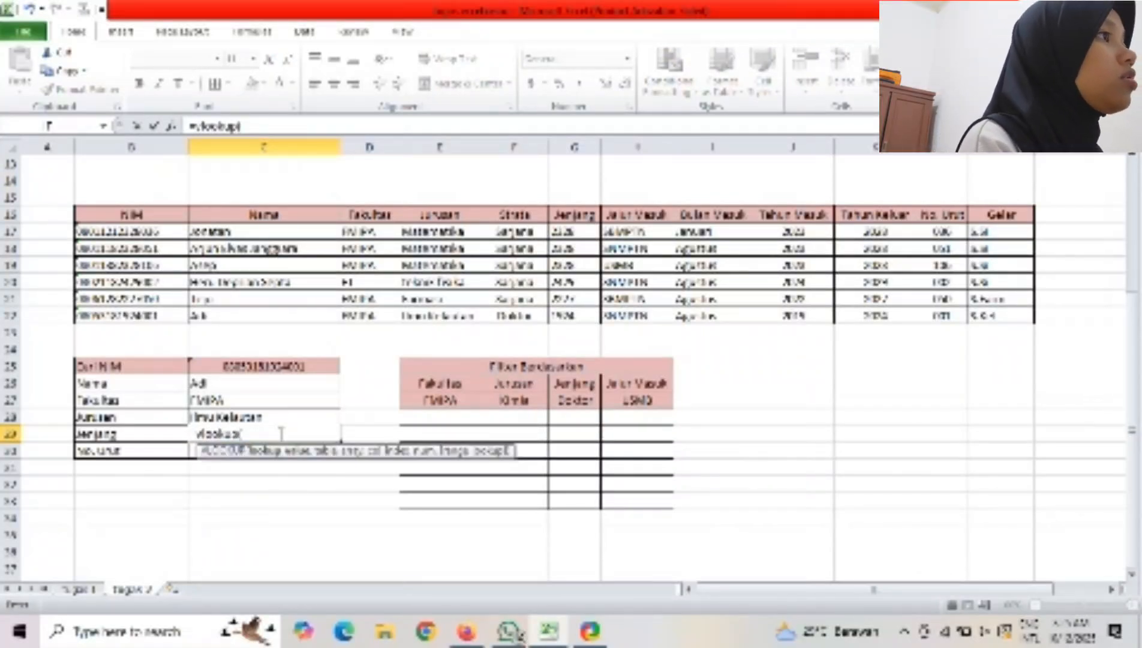
click(264, 367)
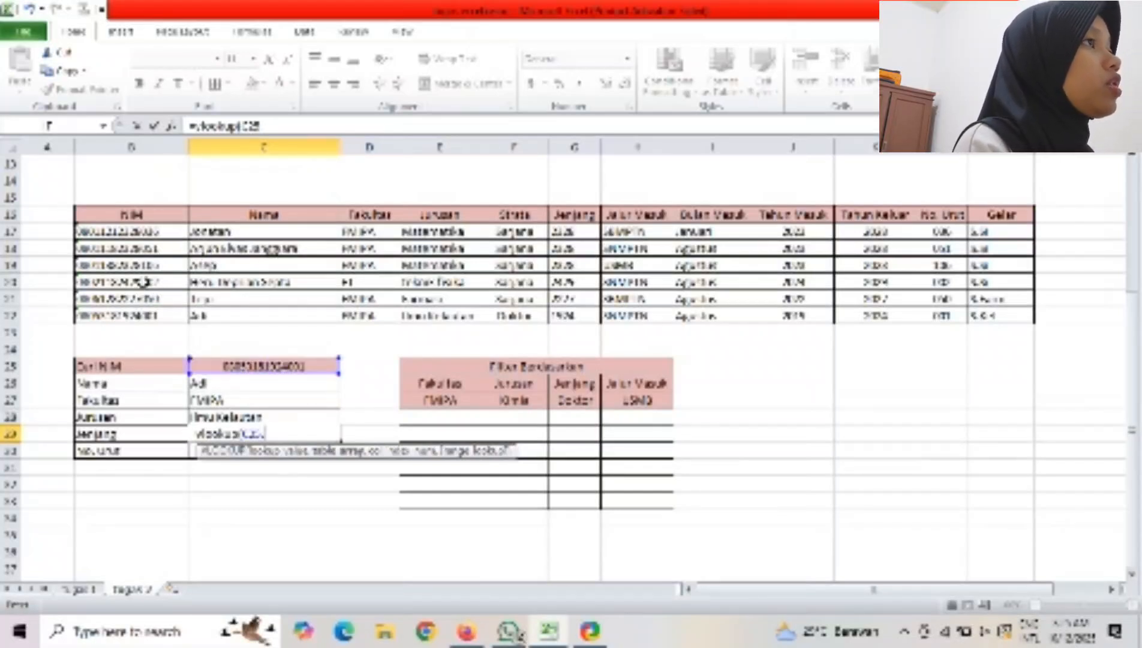
text(,)
drag(117, 231, 982, 312)
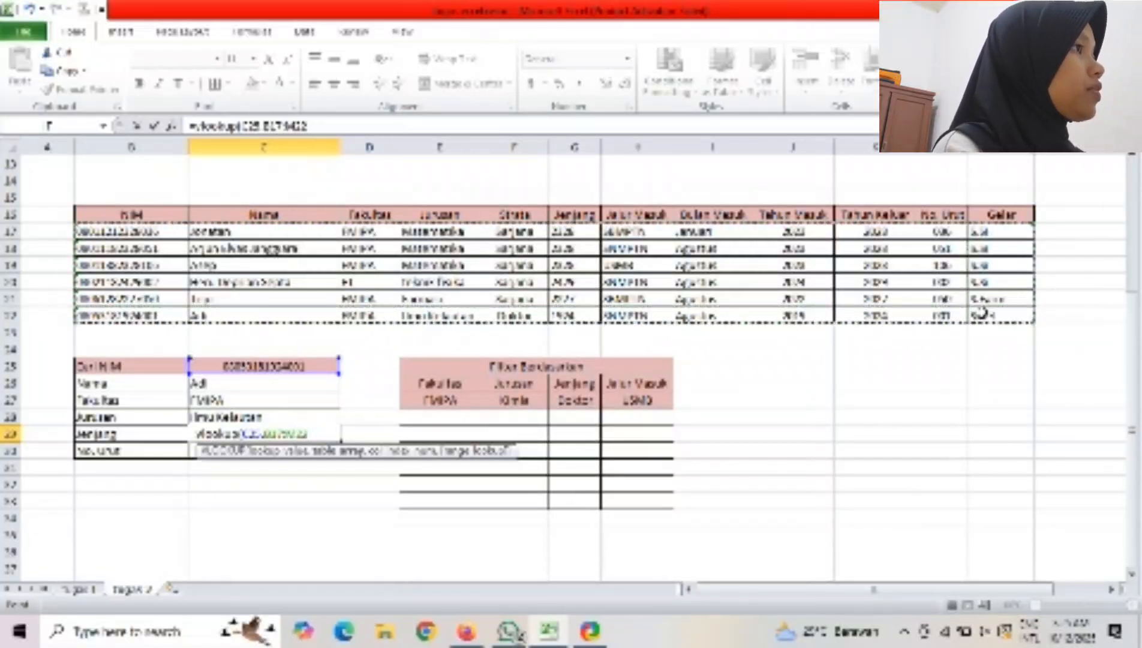
text(,)
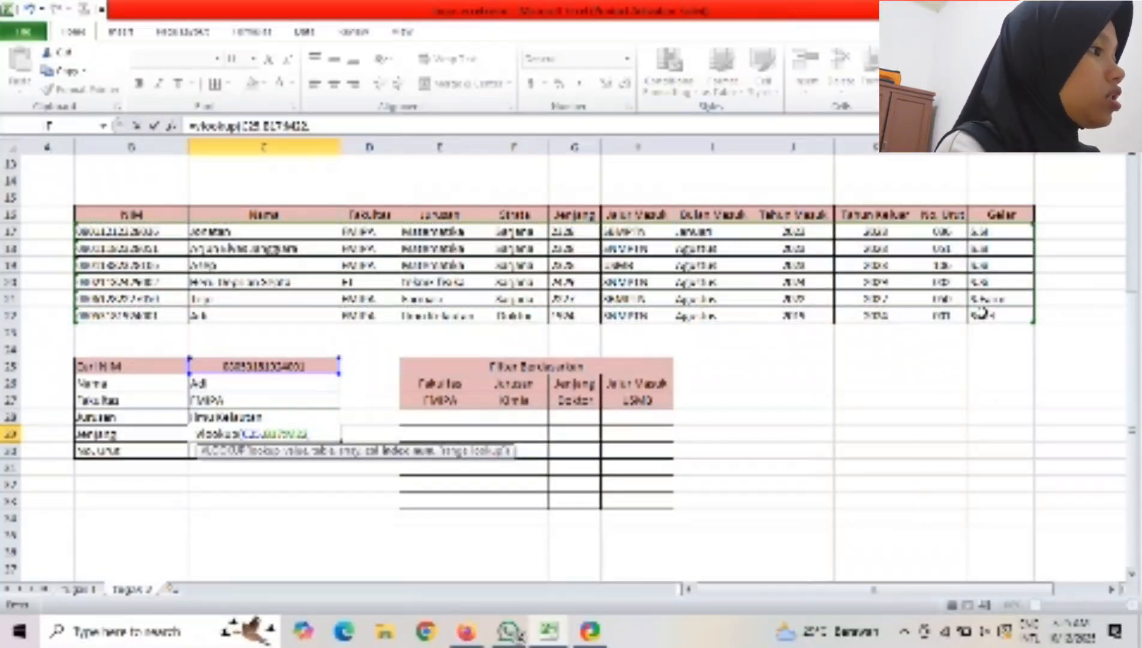
text(5)
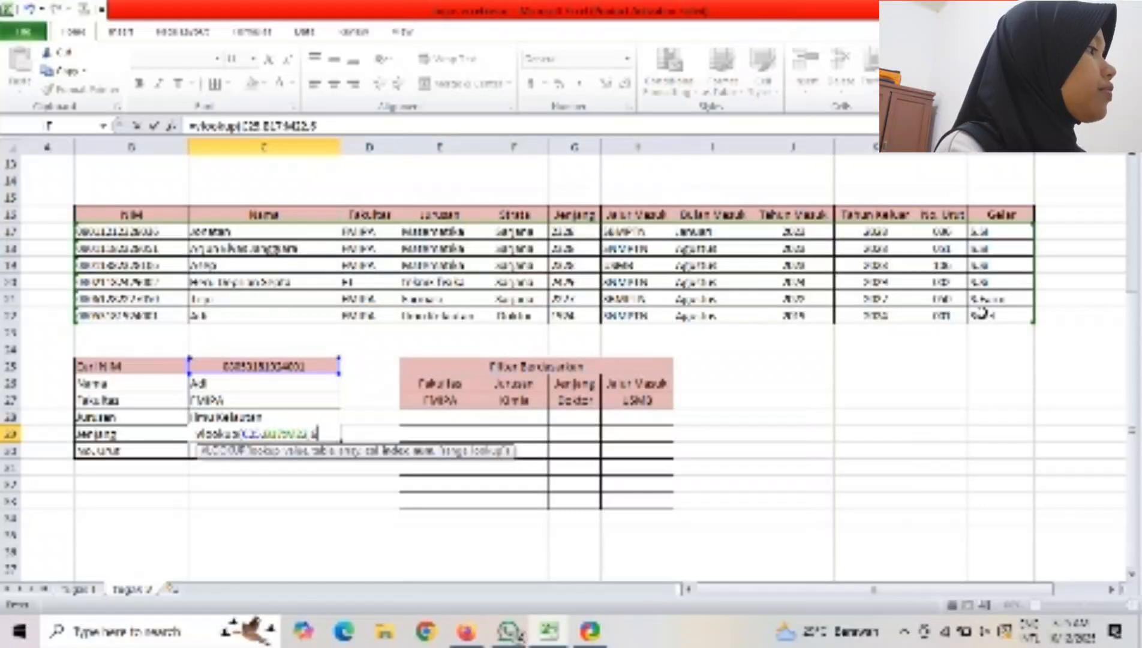
text(,)
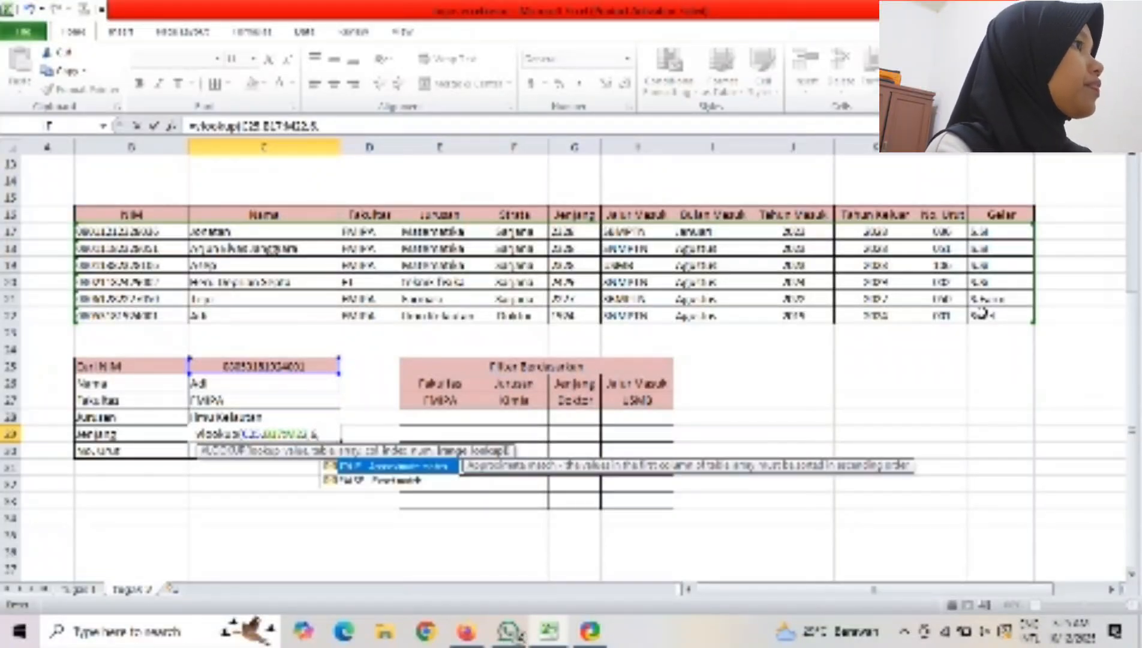
text(0))
key(Return)
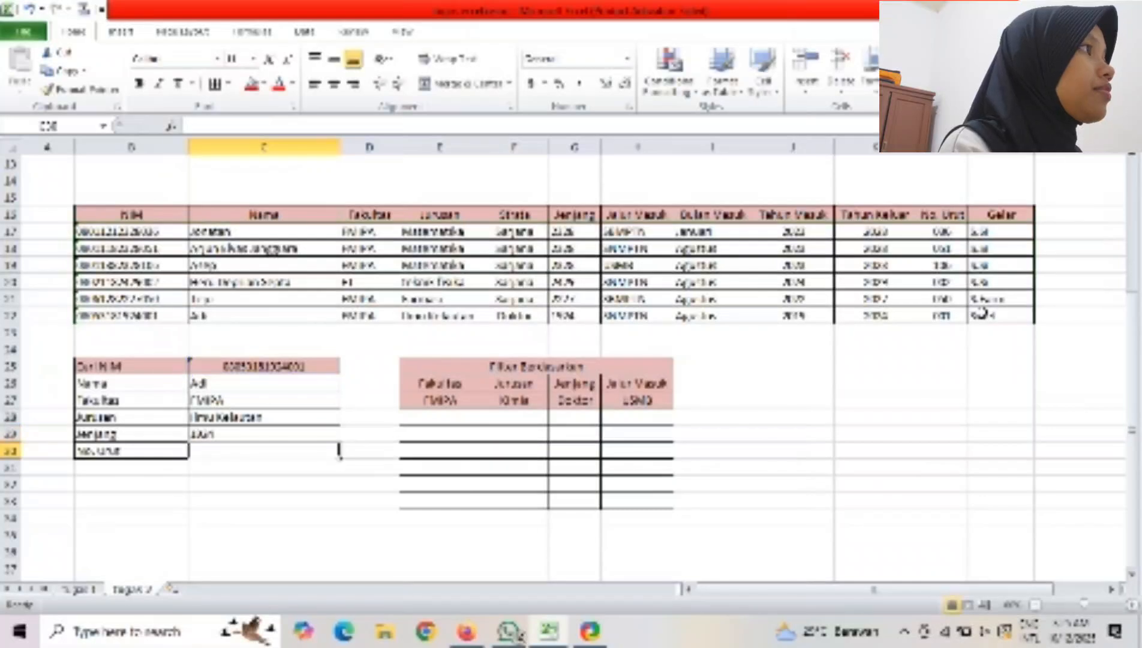
click(315, 436)
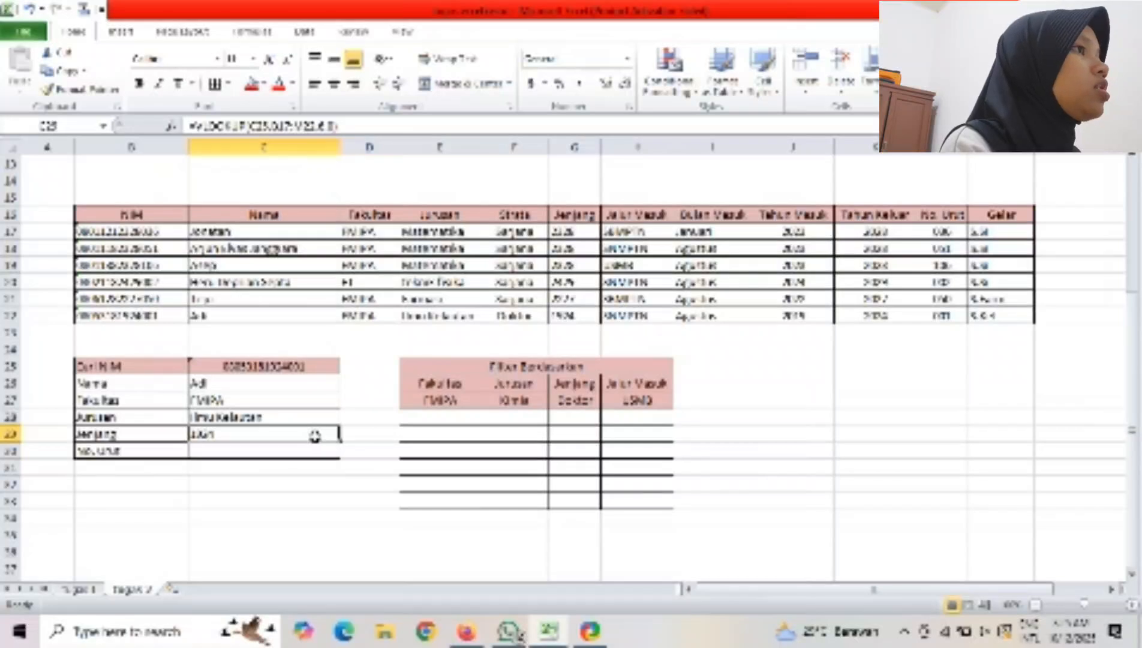
Enter =vlookup(C25,B17:M22,11,2) in C30 to return the No. Urut for the searched NIM.
click(214, 449)
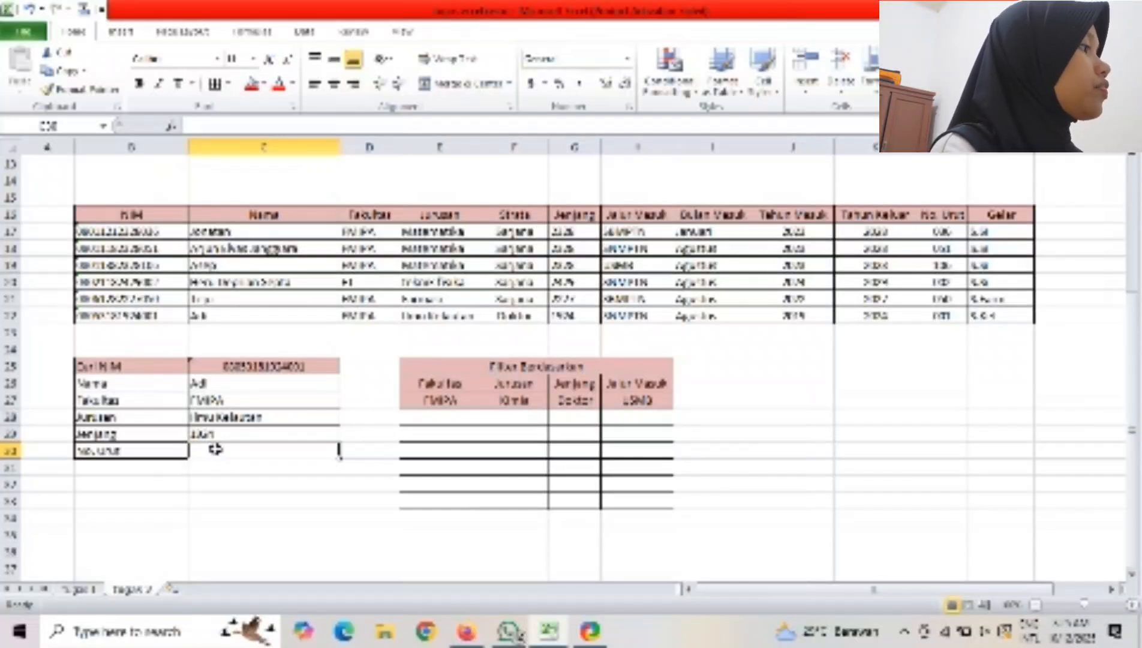
text(=vlo)
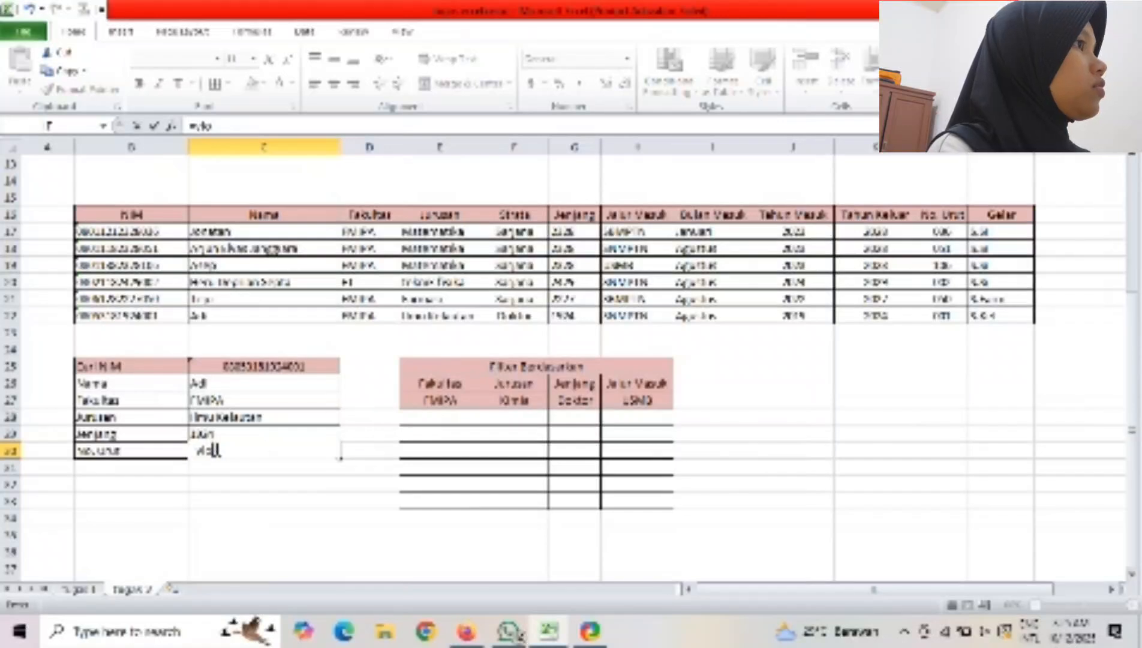
text(okup)
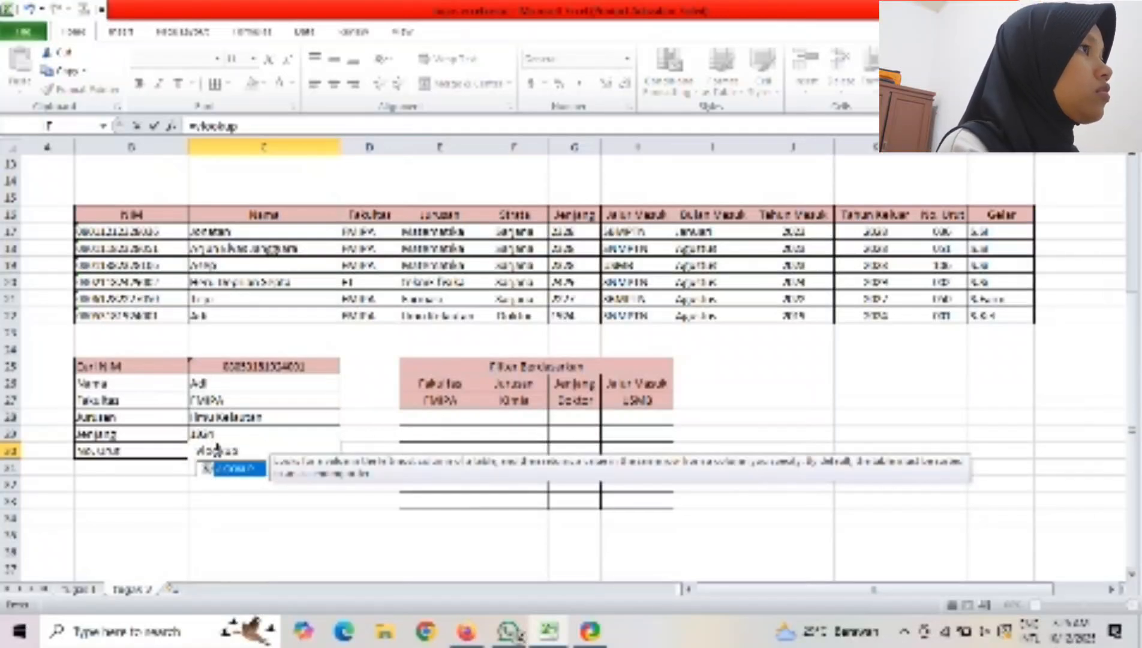
text(()
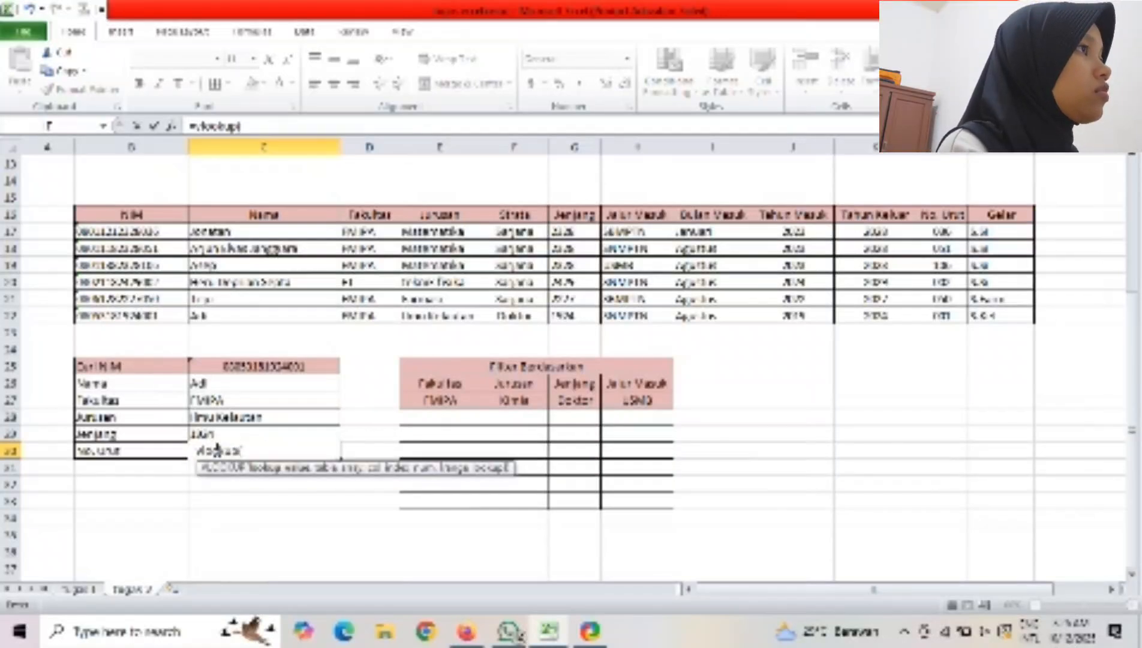
click(226, 367)
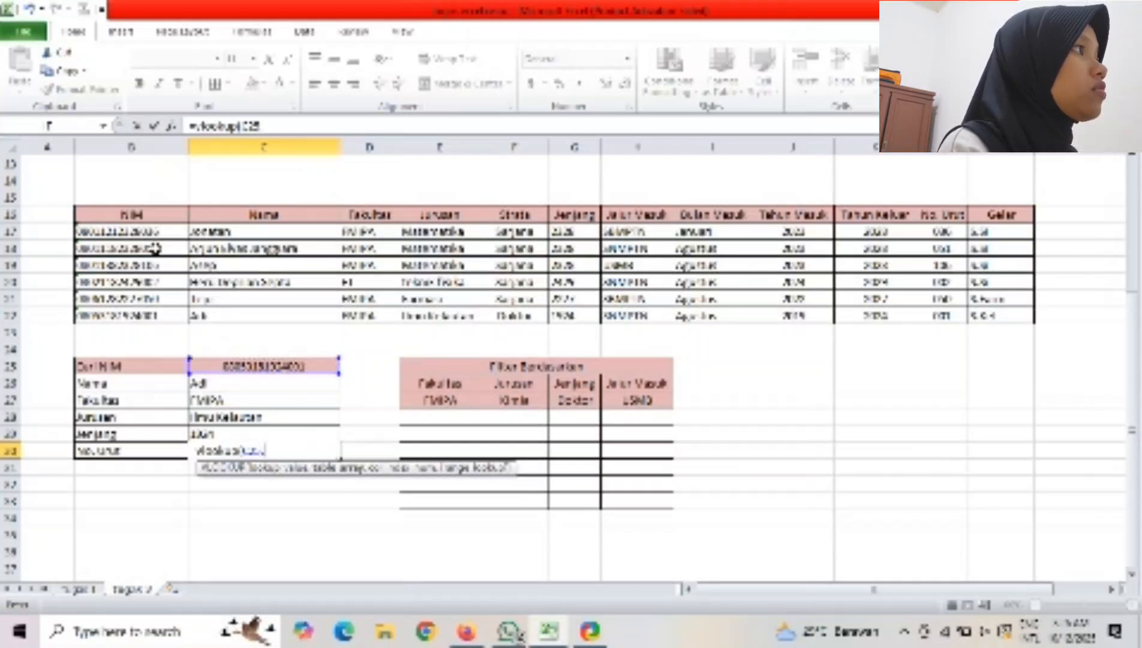
text(,)
drag(160, 233, 1012, 317)
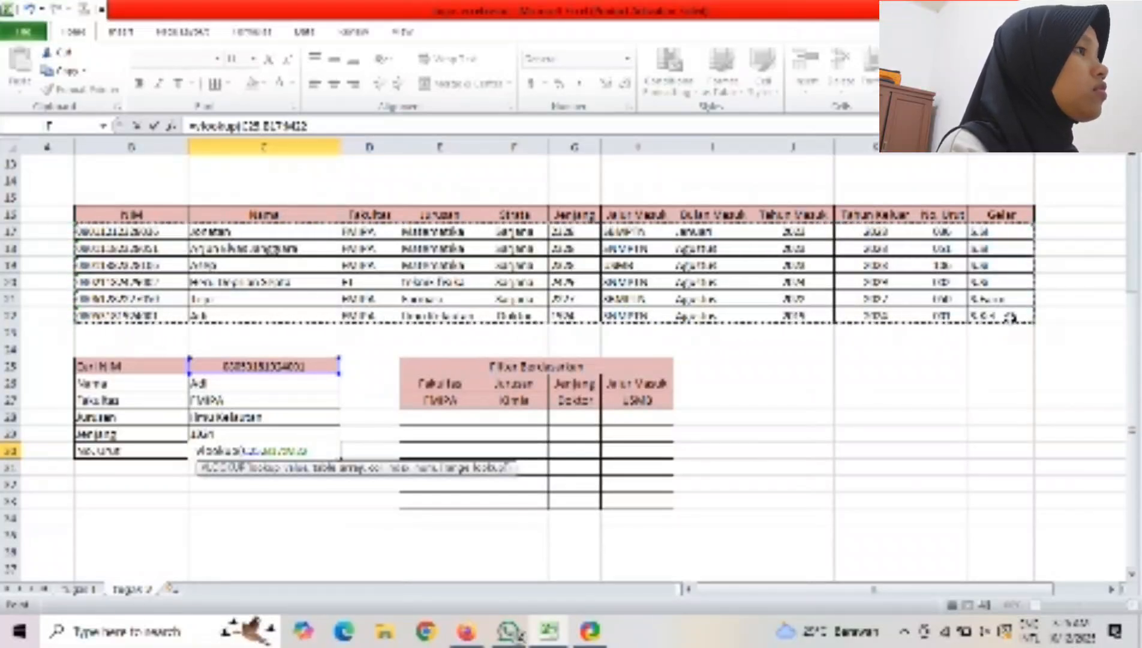
text(,)
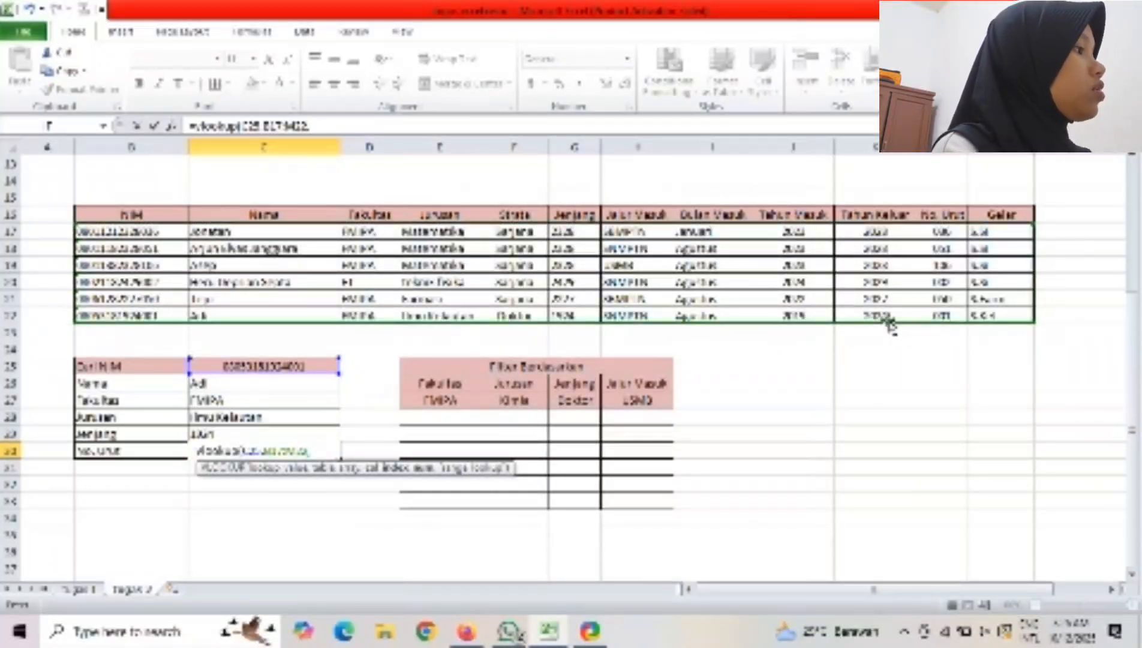
text(11,)
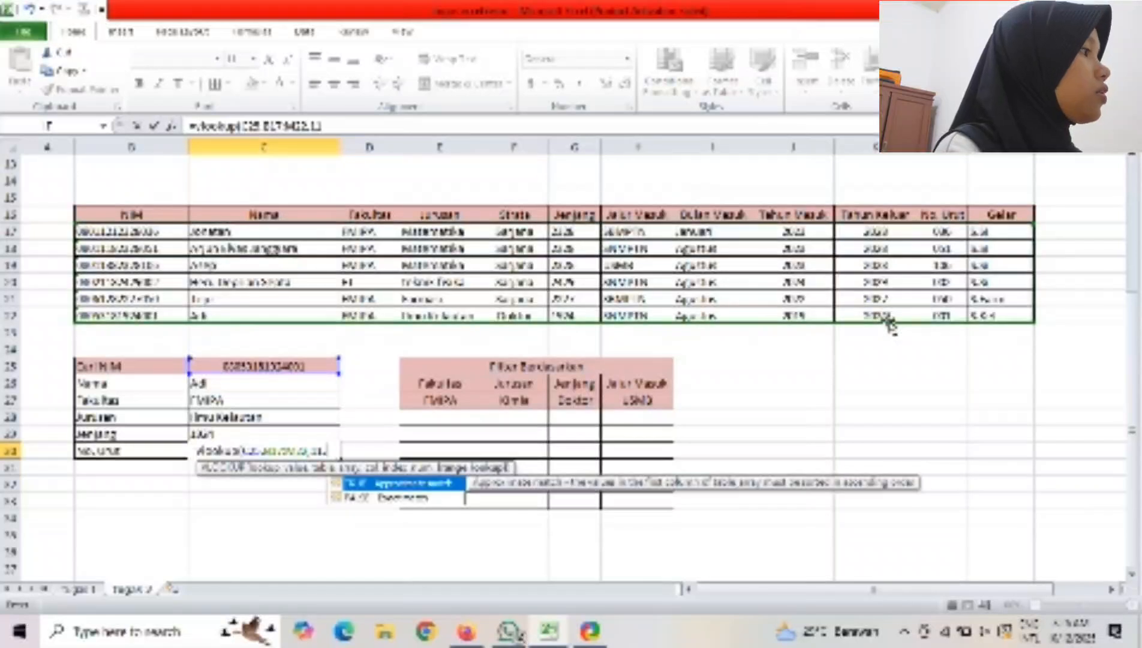
text(0)
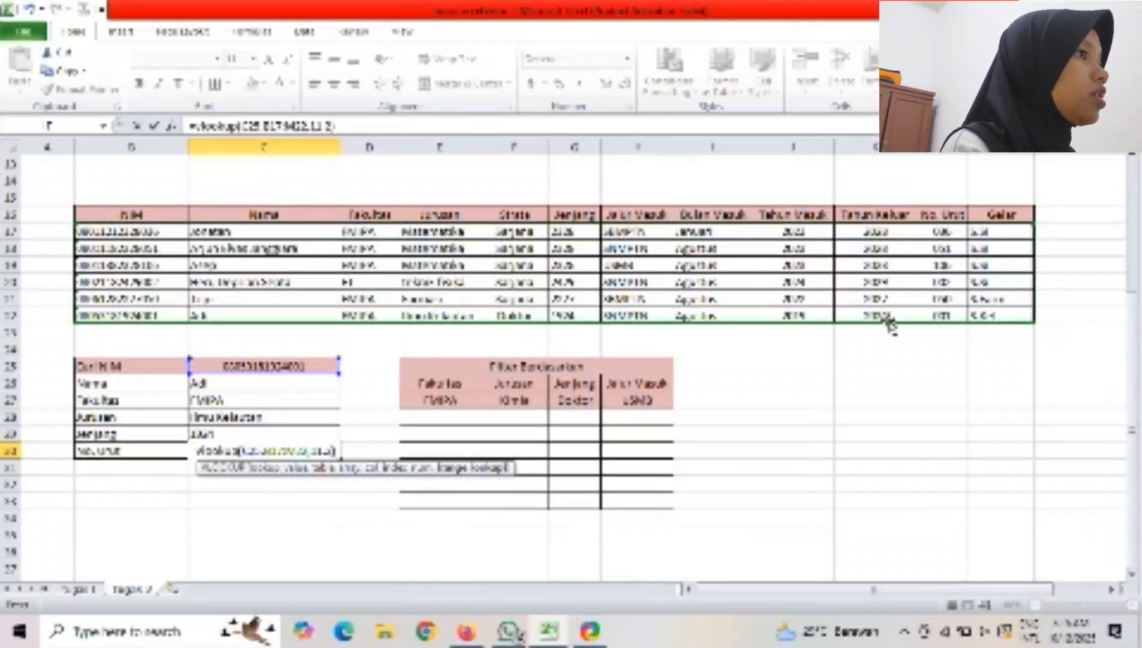
key(Return)
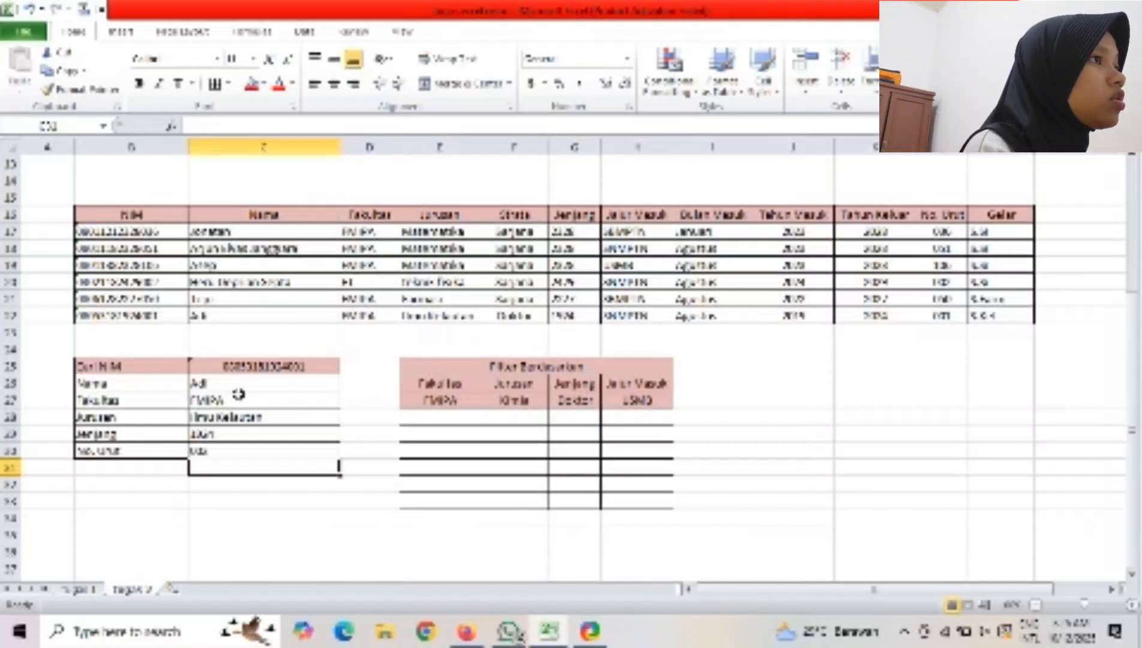
Change the last argument of the No. Urut VLOOKUP in C30 to 0 for an exact match.
click(264, 451)
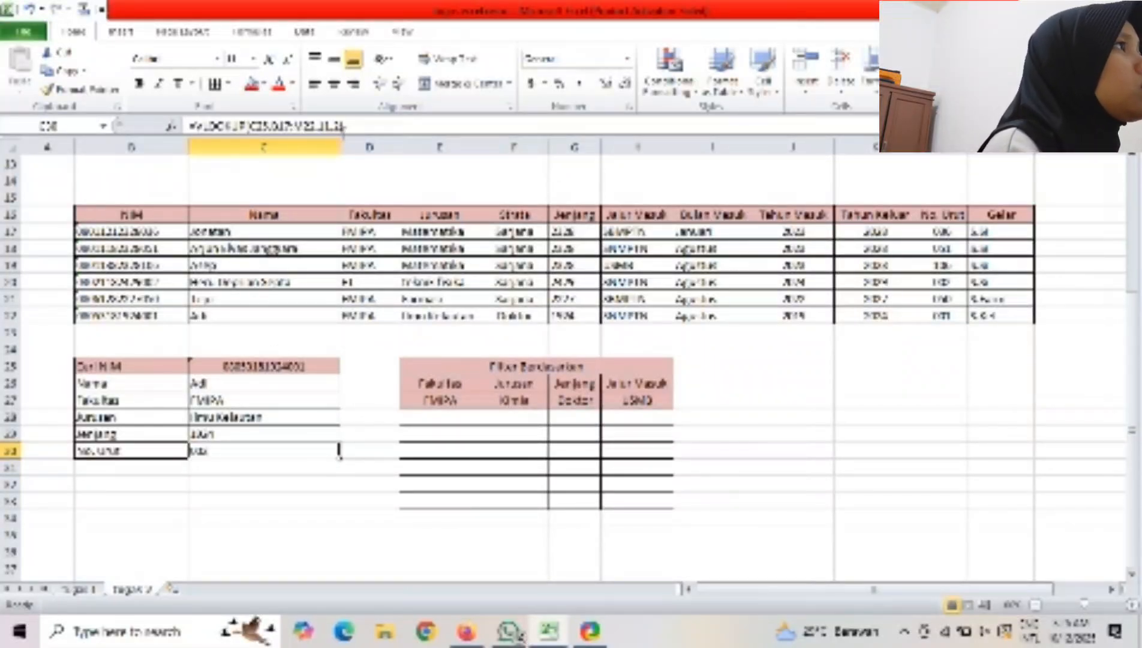
click(341, 127)
key(BackSpace)
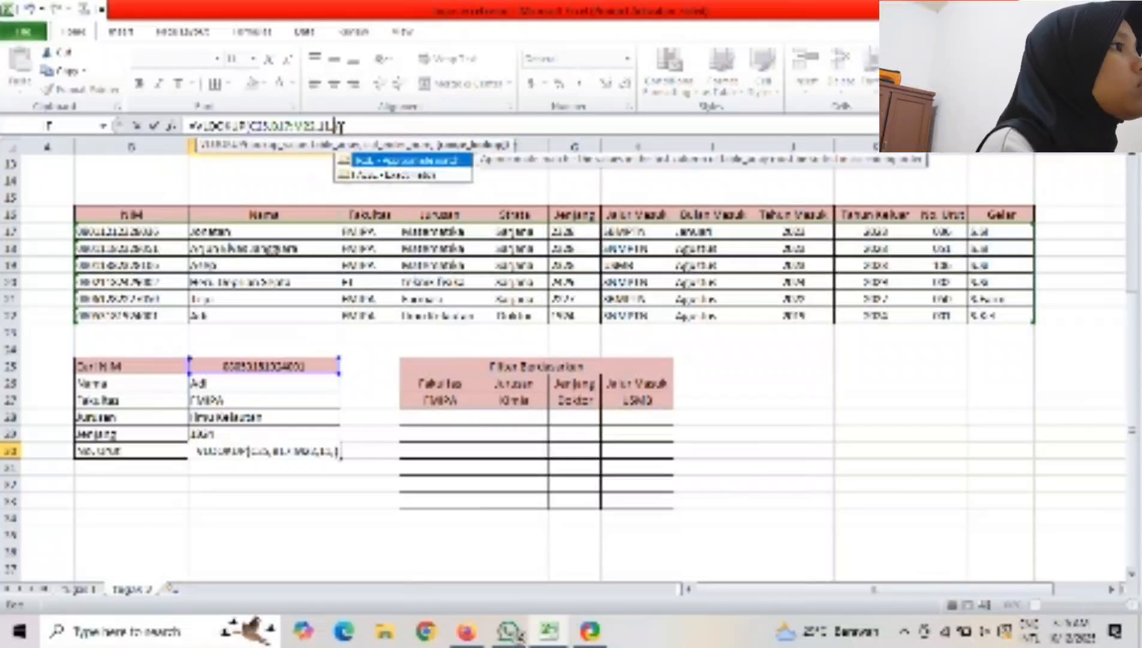
text(0)
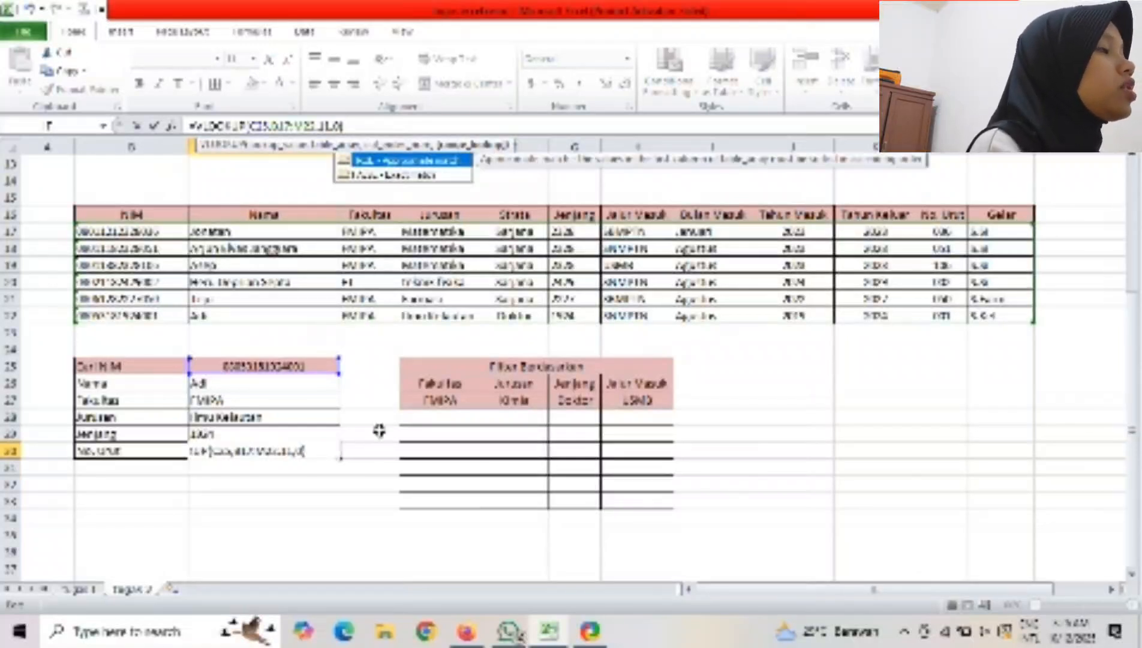
key(Return)
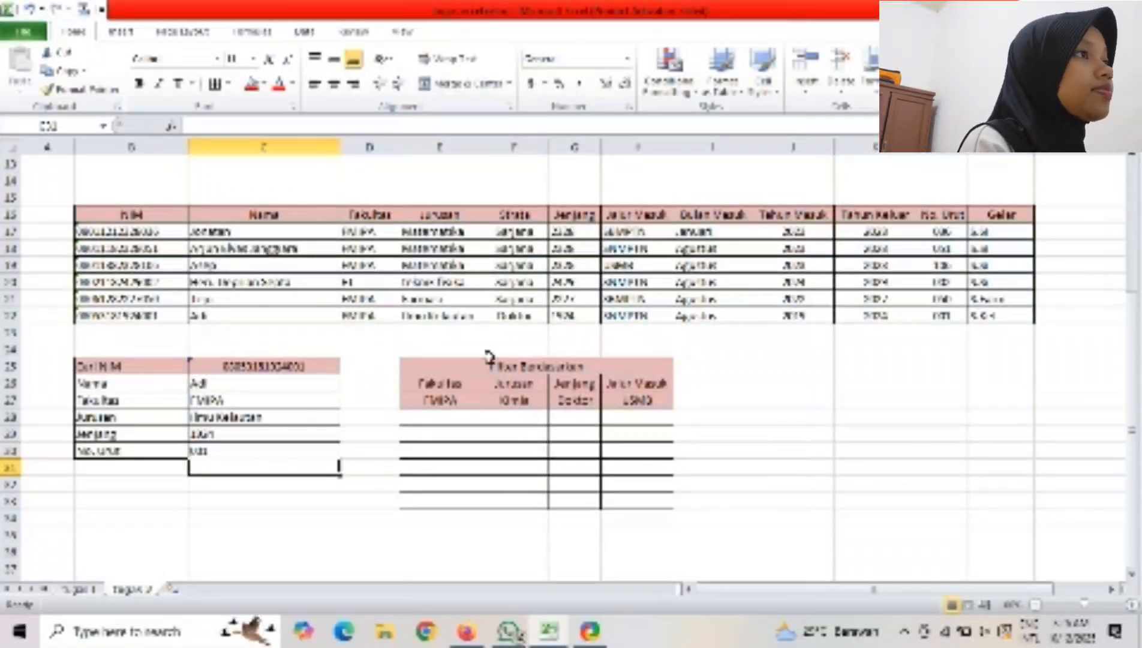
Copy the NIM text from B19, the third student's row in the table.
click(216, 363)
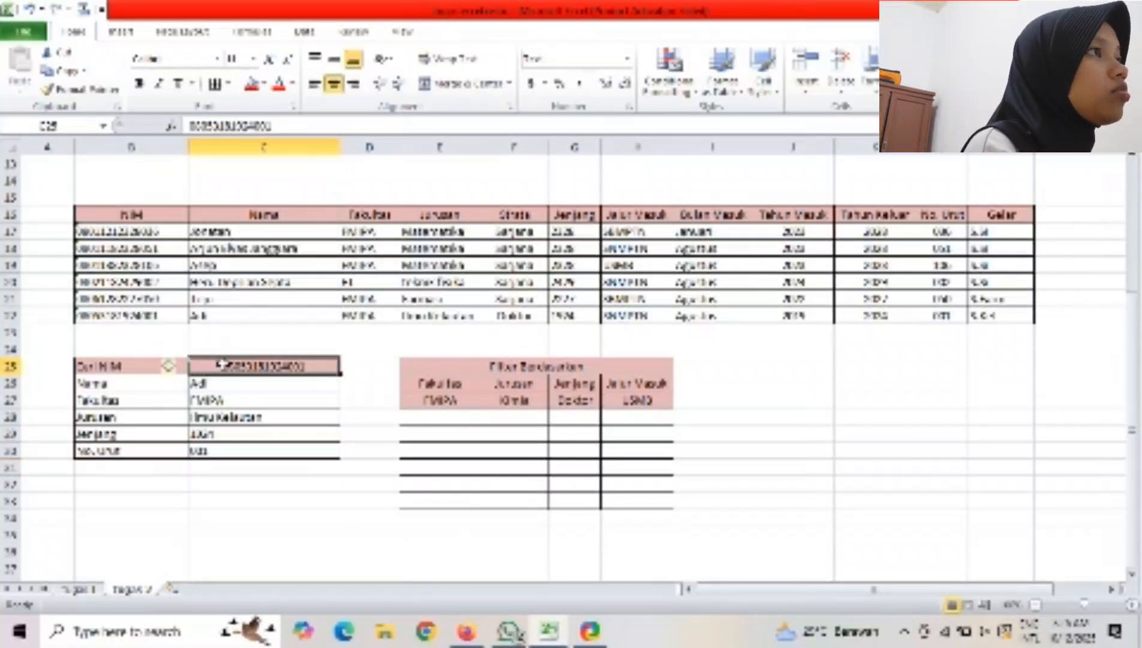
click(132, 279)
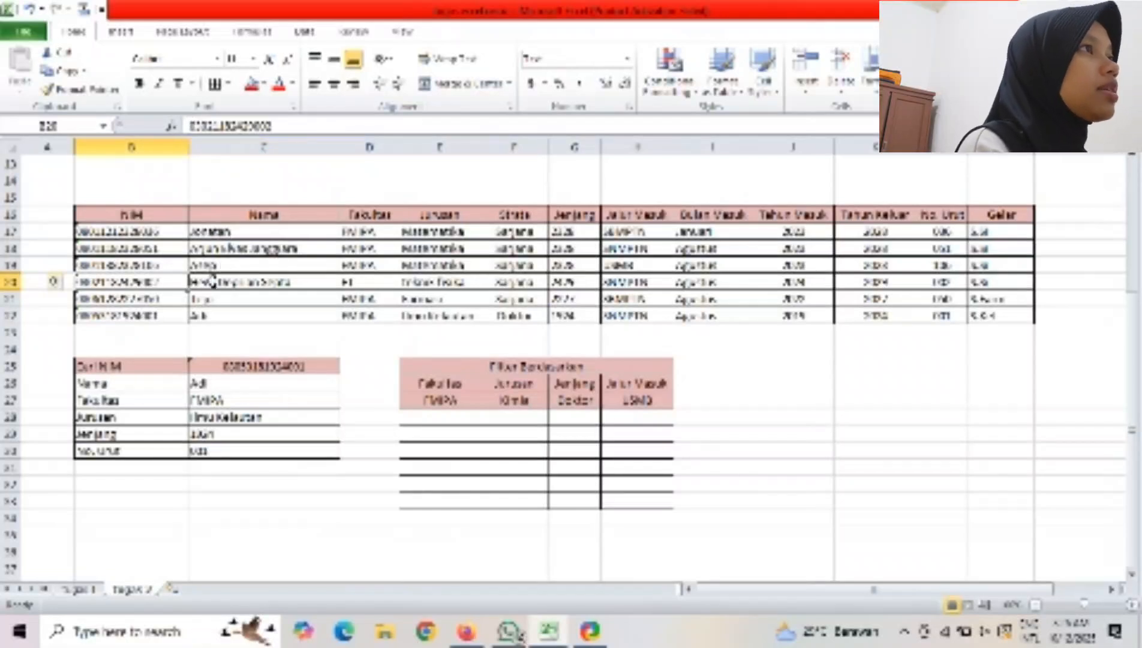
click(154, 264)
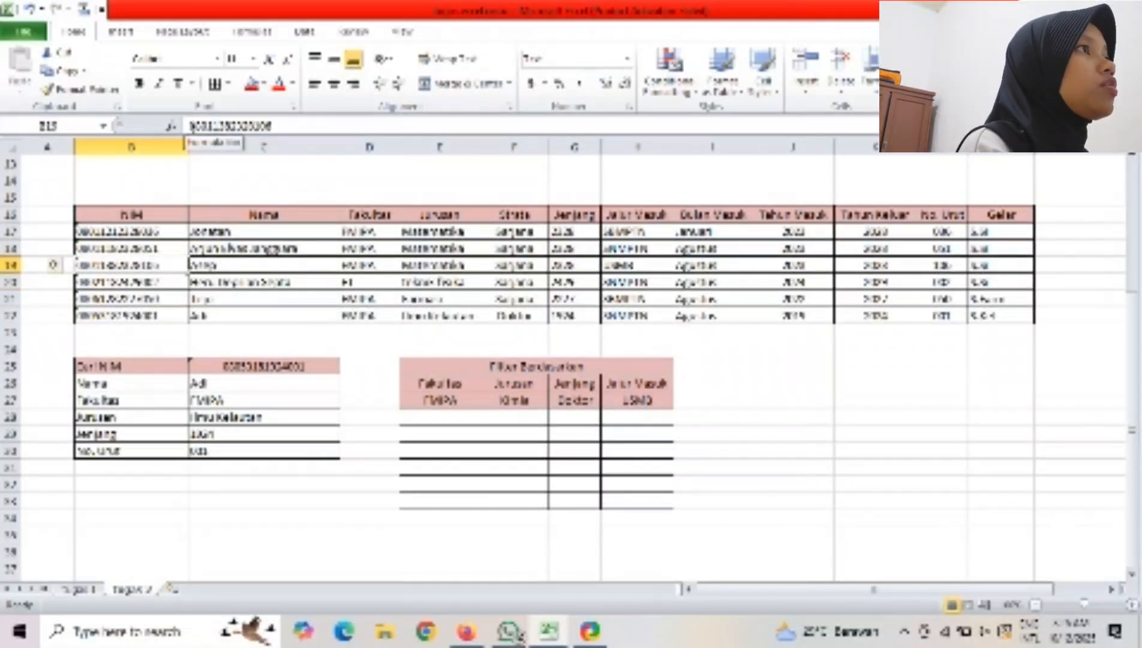
drag(190, 126, 274, 139)
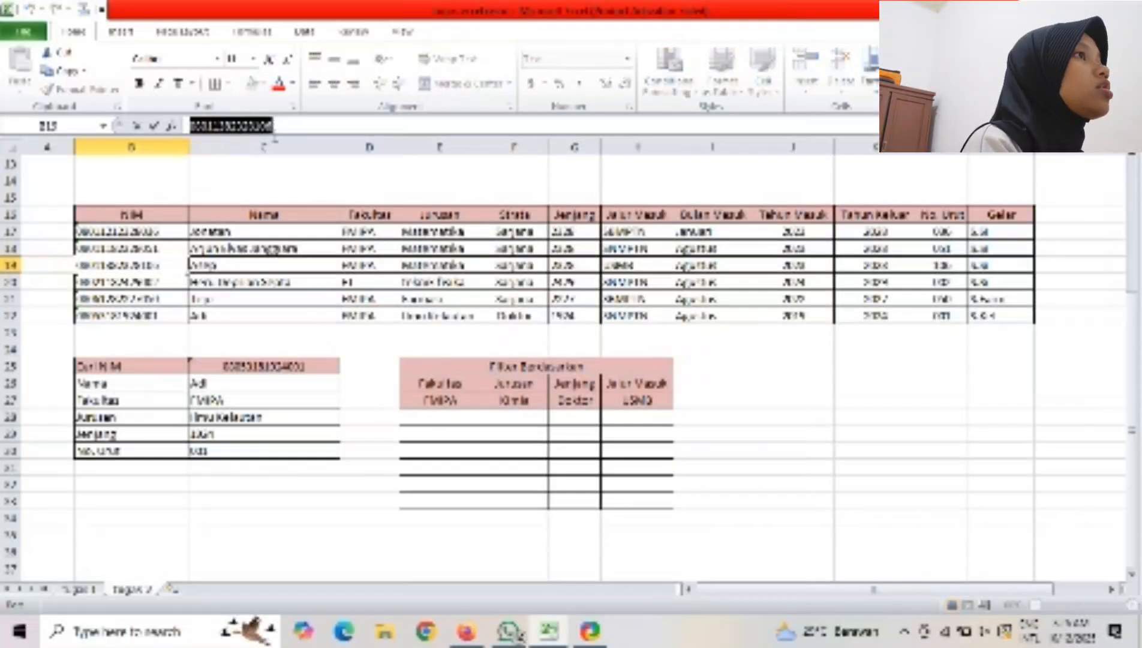
key(ctrl+c)
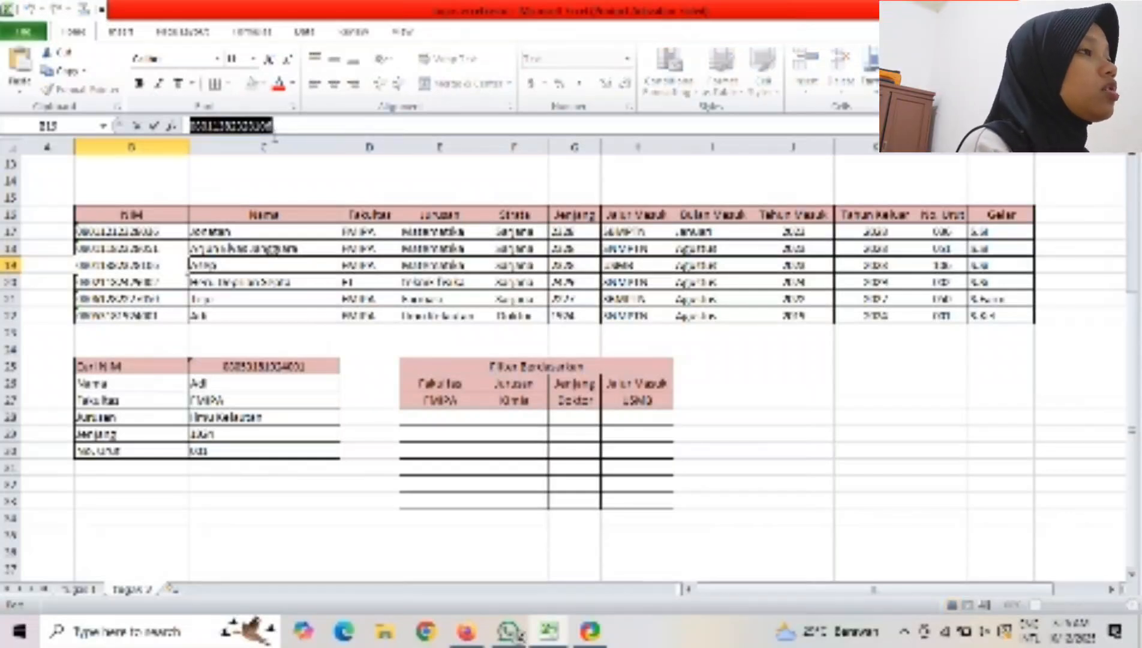
Replace the Cari NIM value in C25 with the copied NIM to test the lookup formulas.
click(259, 364)
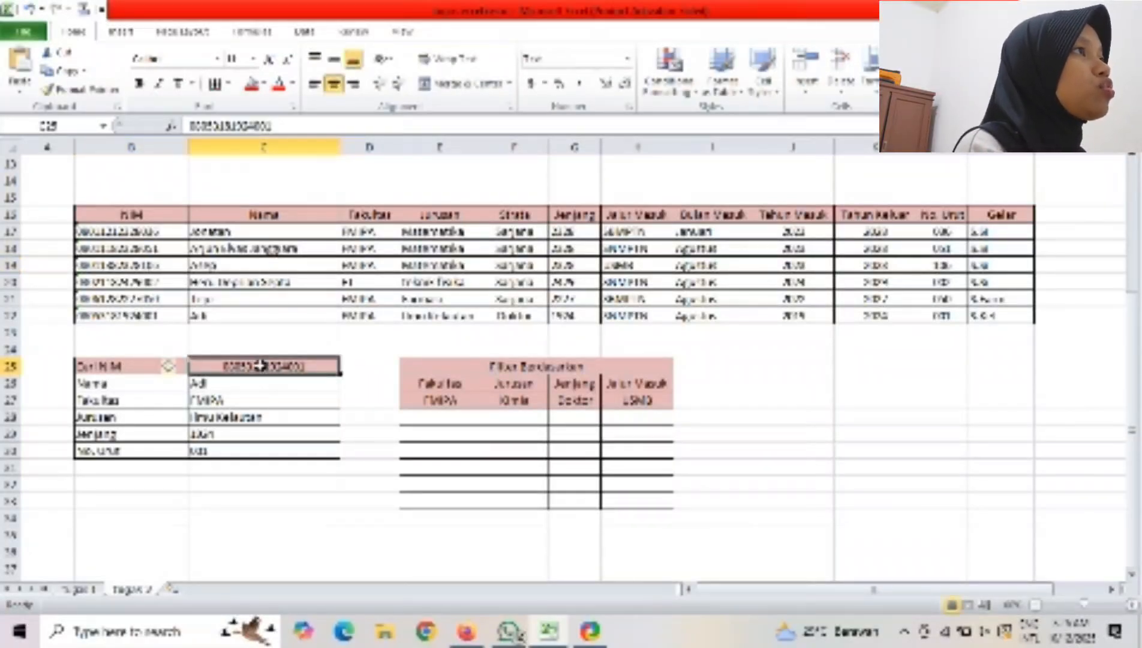
click(273, 125)
key(BackSpace)
key(BackSpace)
key(BackSpace)
key(BackSpace)
key(BackSpace)
key(BackSpace)
key(BackSpace)
key(BackSpace)
key(BackSpace)
key(BackSpace)
key(BackSpace)
key(BackSpace)
key(BackSpace)
key(BackSpace)
key(BackSpace)
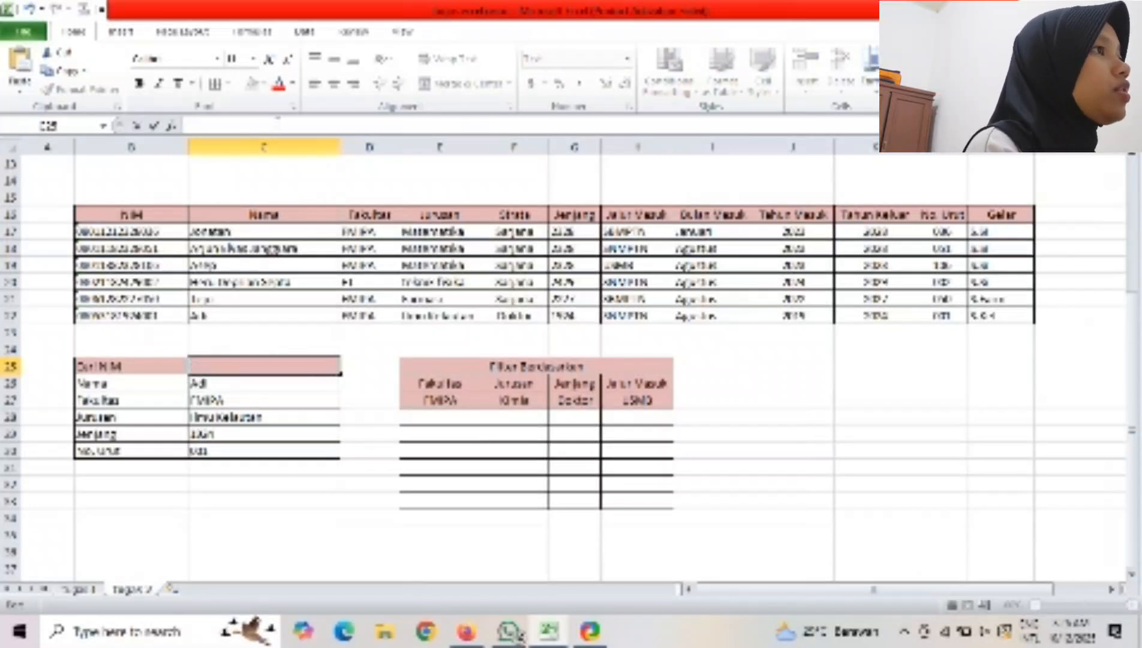
key(ctrl+v)
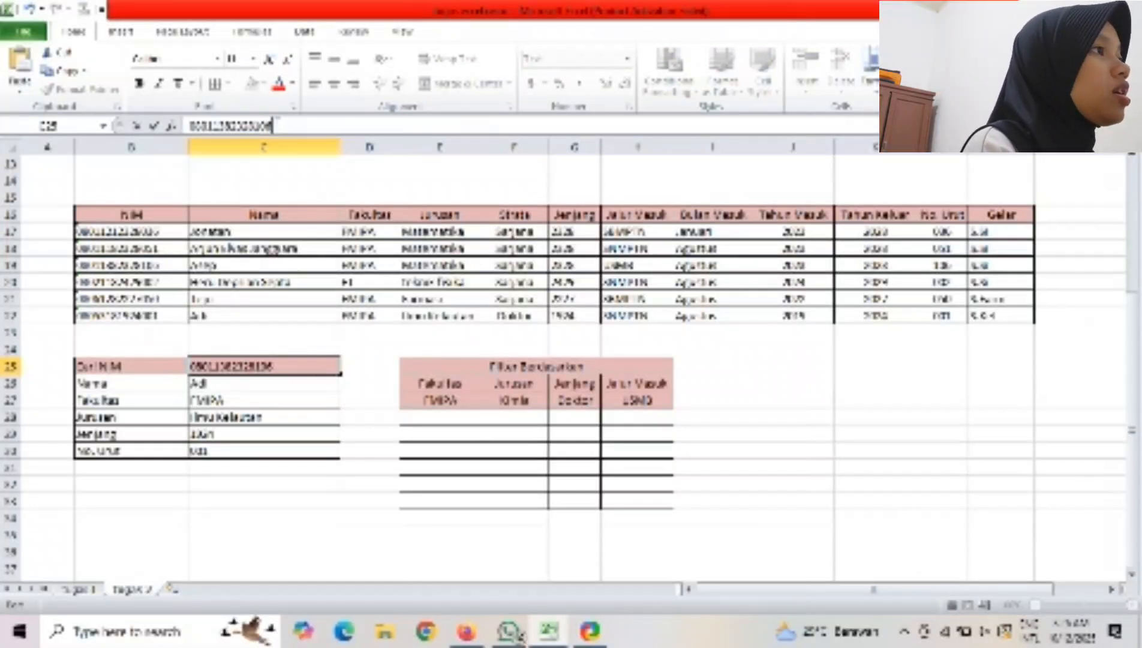
click(354, 481)
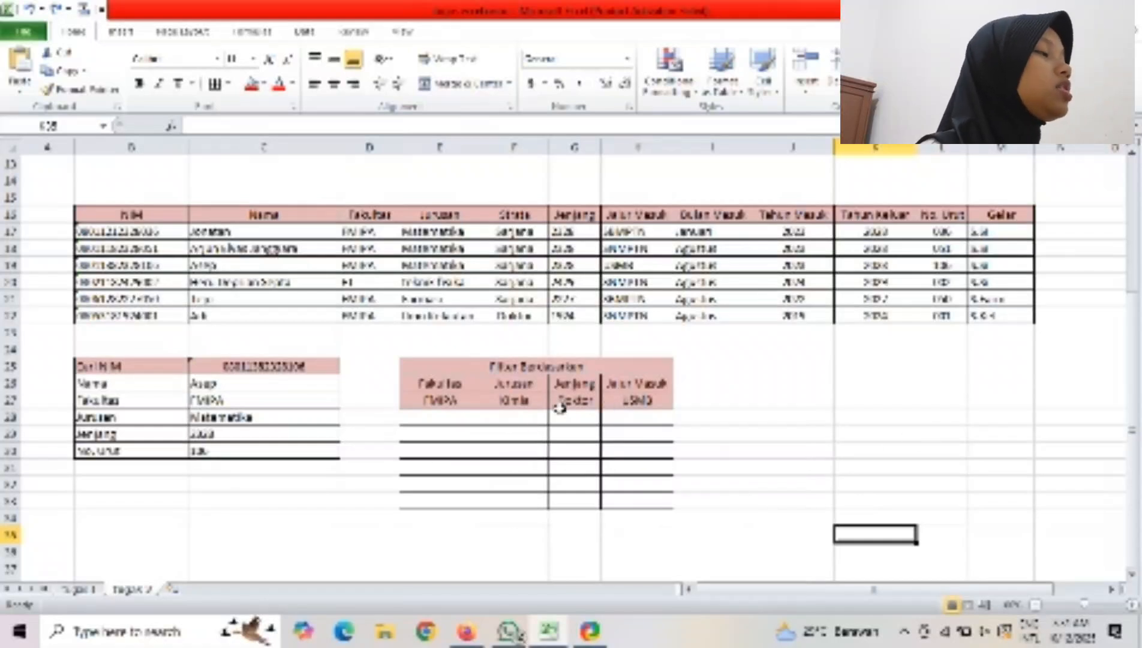
click(456, 418)
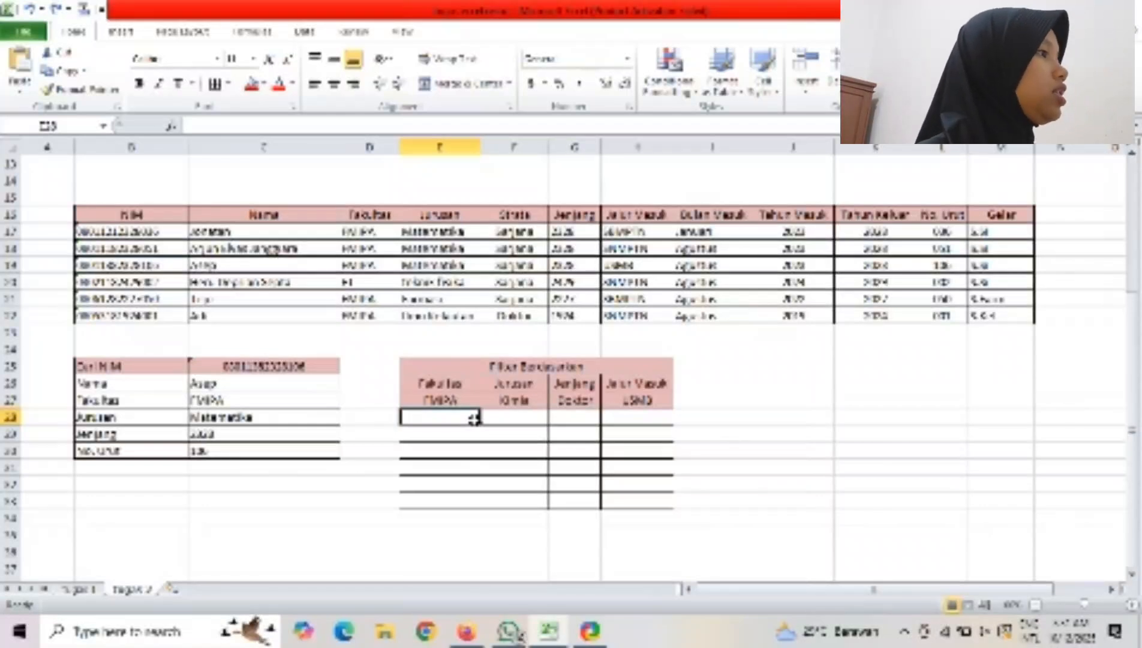
text(=)
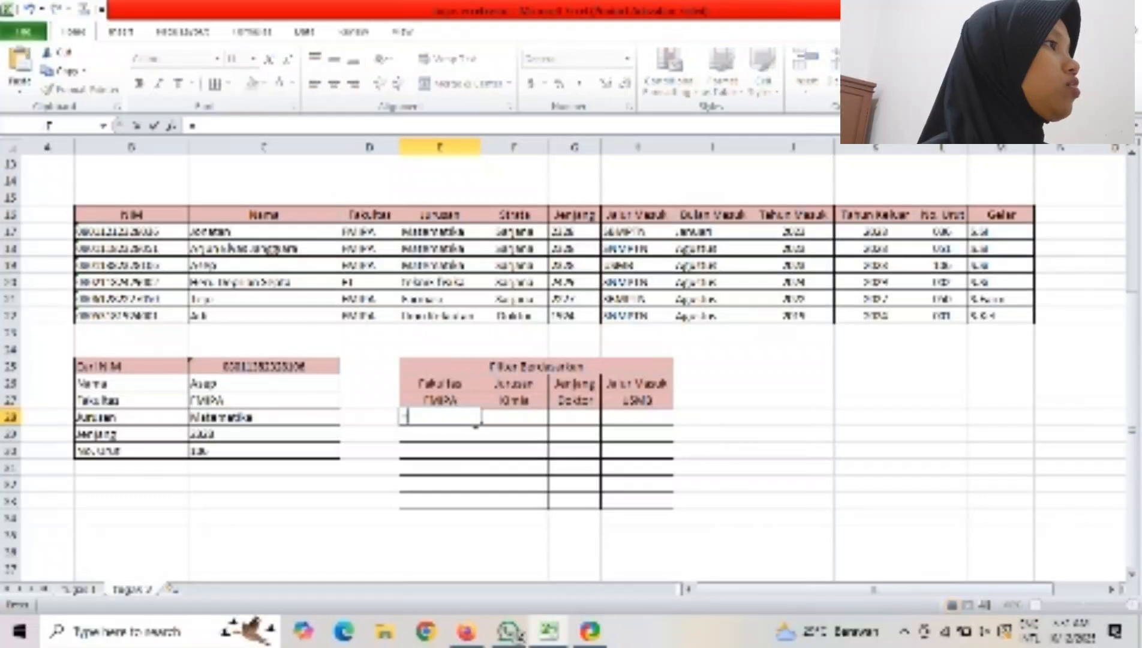
text(FIlter)
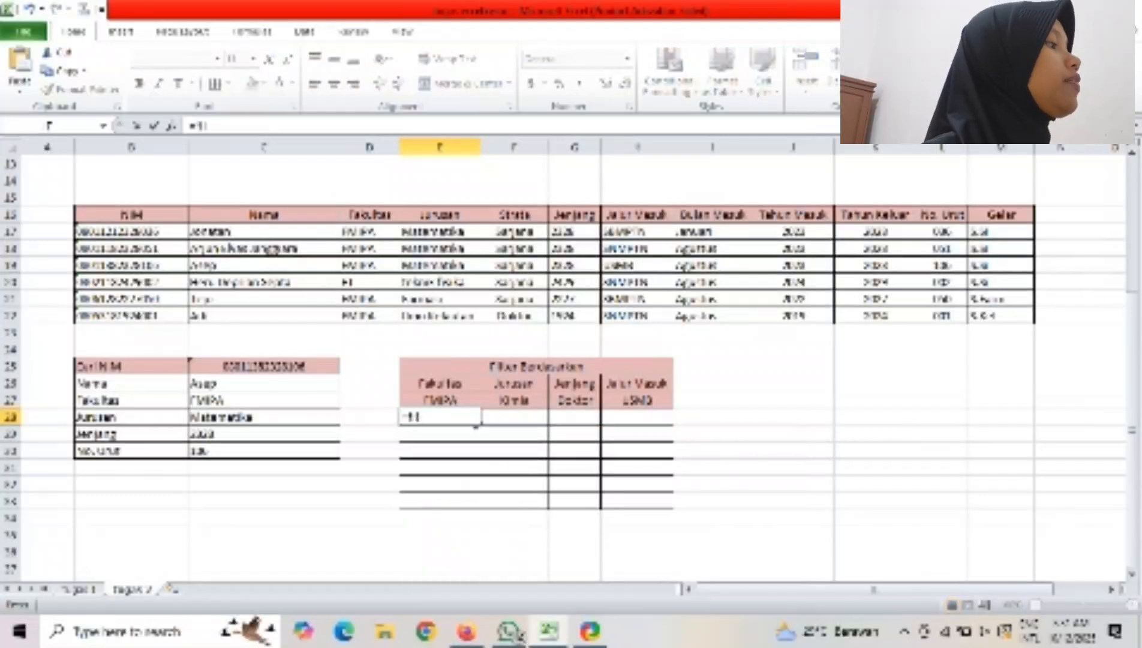
key(BackSpace)
key(BackSpace)
key(BackSpace)
key(BackSpace)
key(BackSpace)
key(BackSpace)
key(BackSpace)
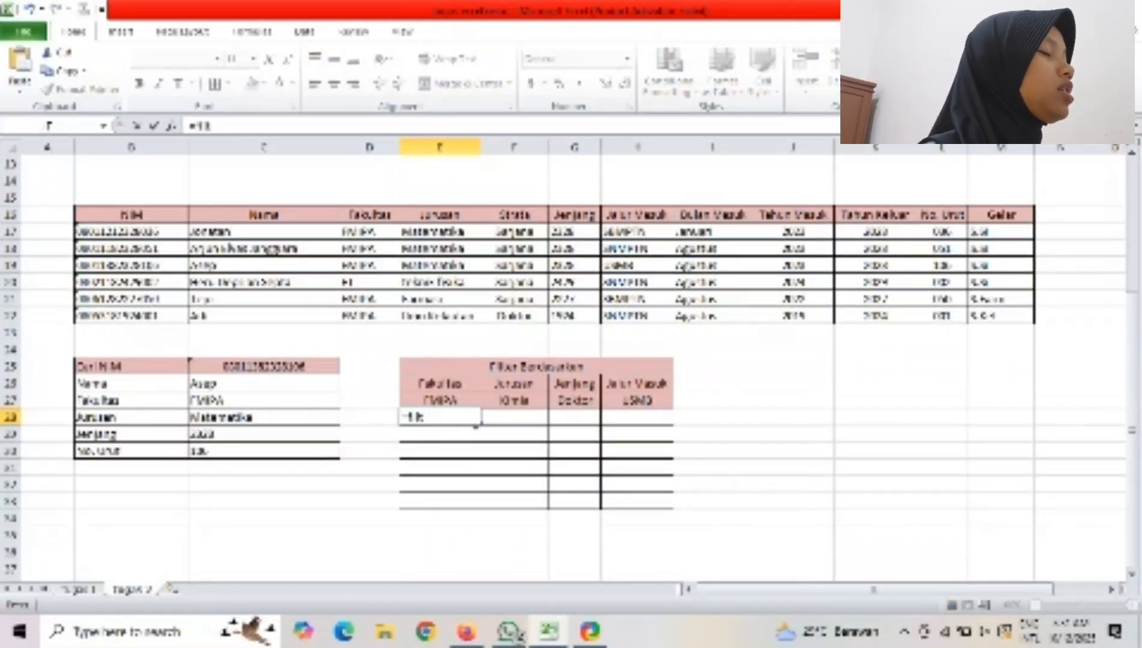
key(Escape)
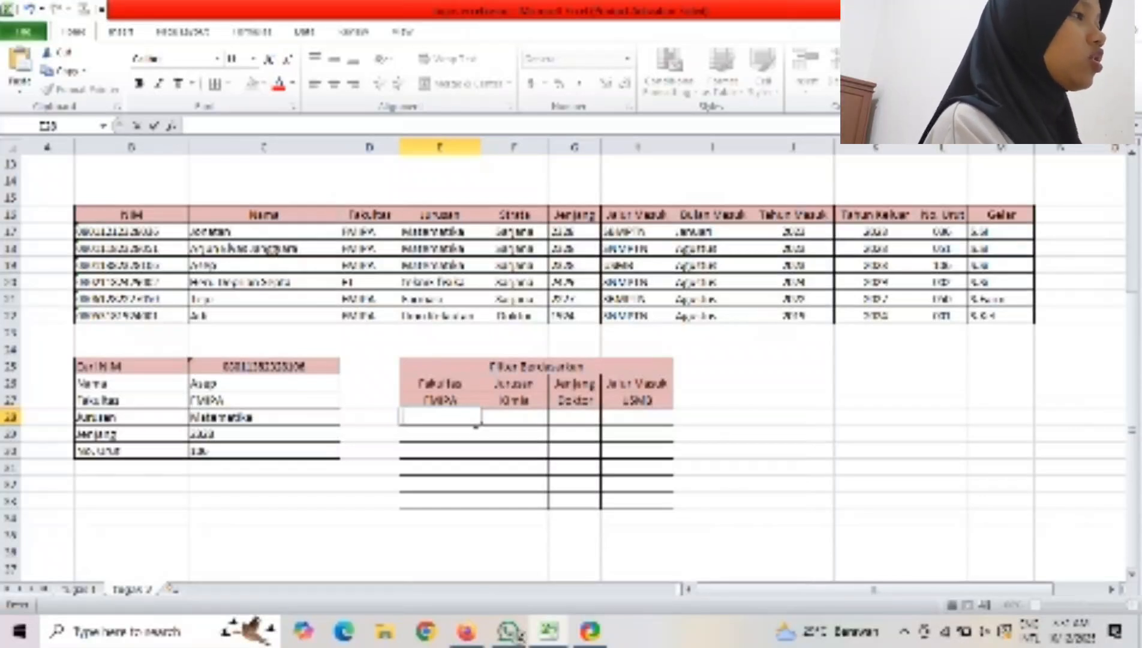
Begin a formula in E28 with =iferror(index( and the absolute Nama range $C$17:$C$22 as its array.
text(=)
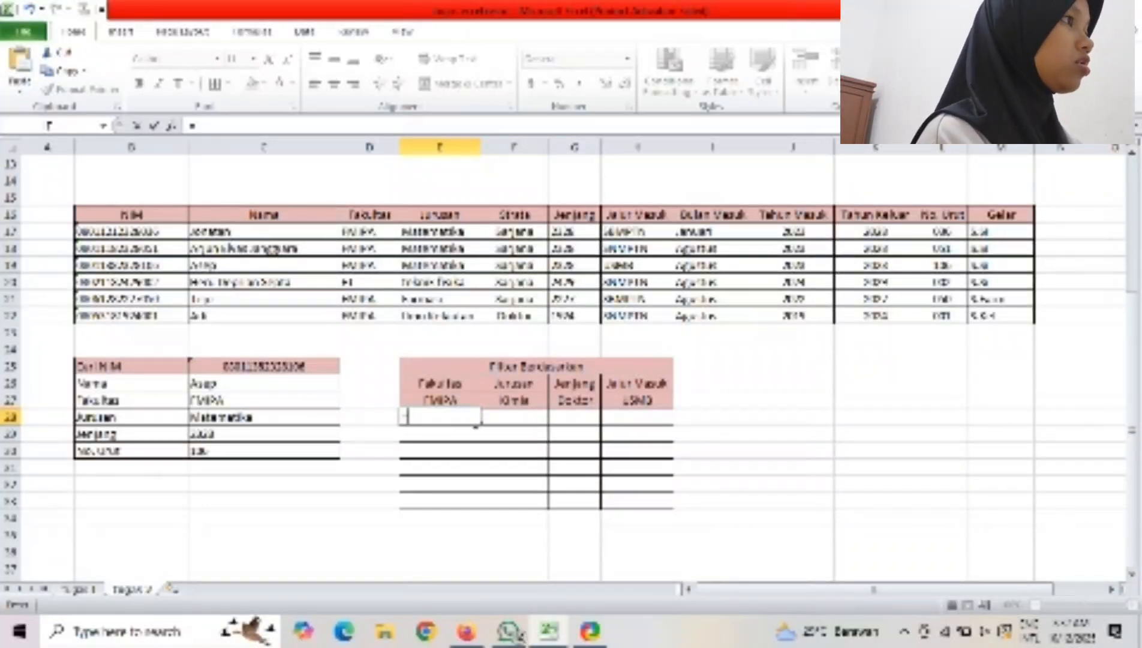
text(f)
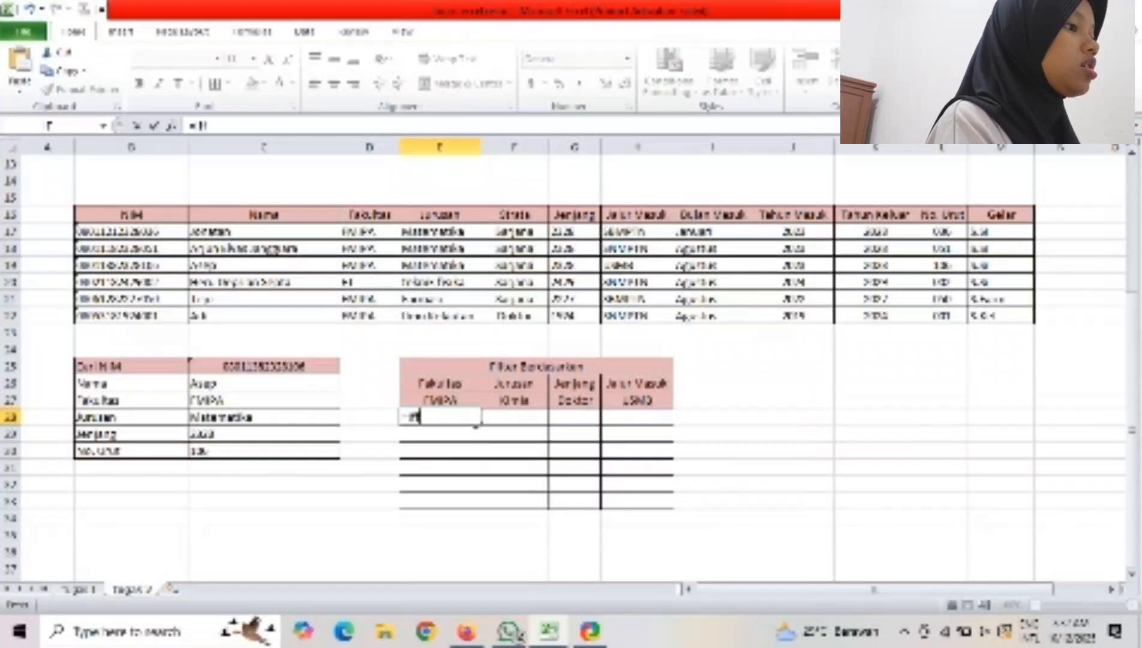
text(fe)
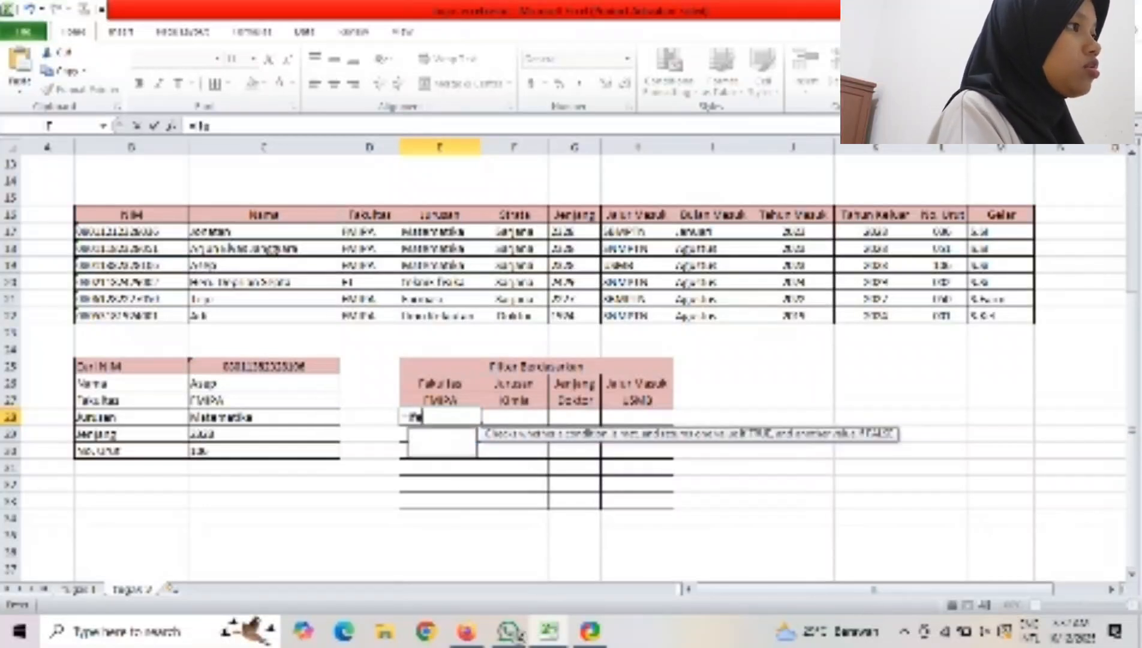
text(r)
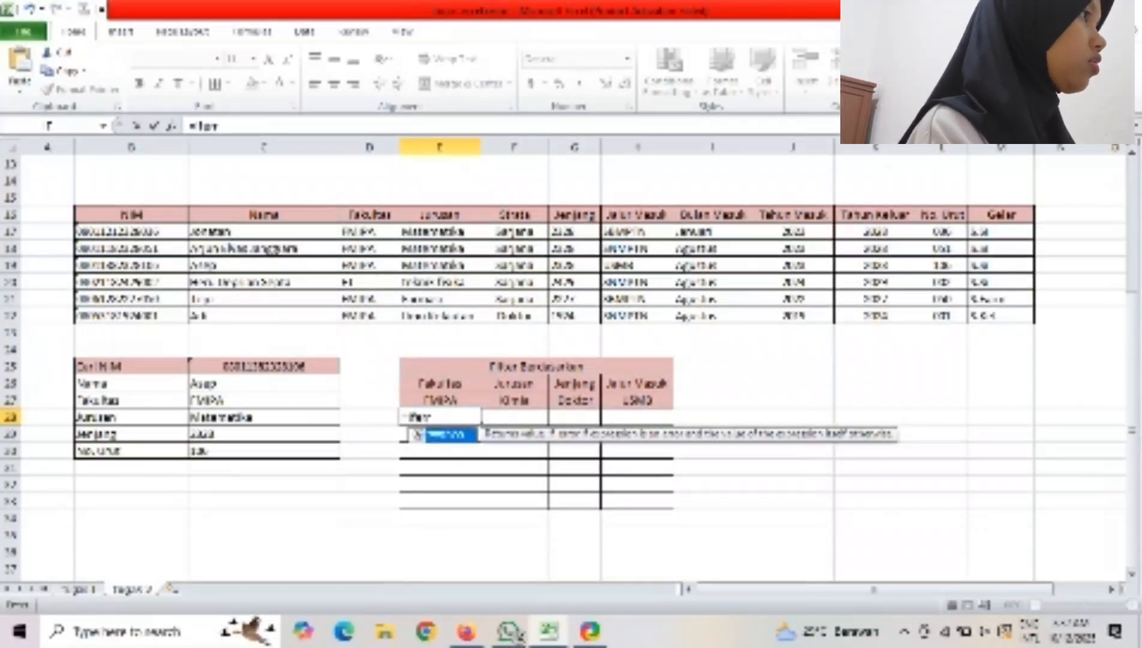
text(ror)
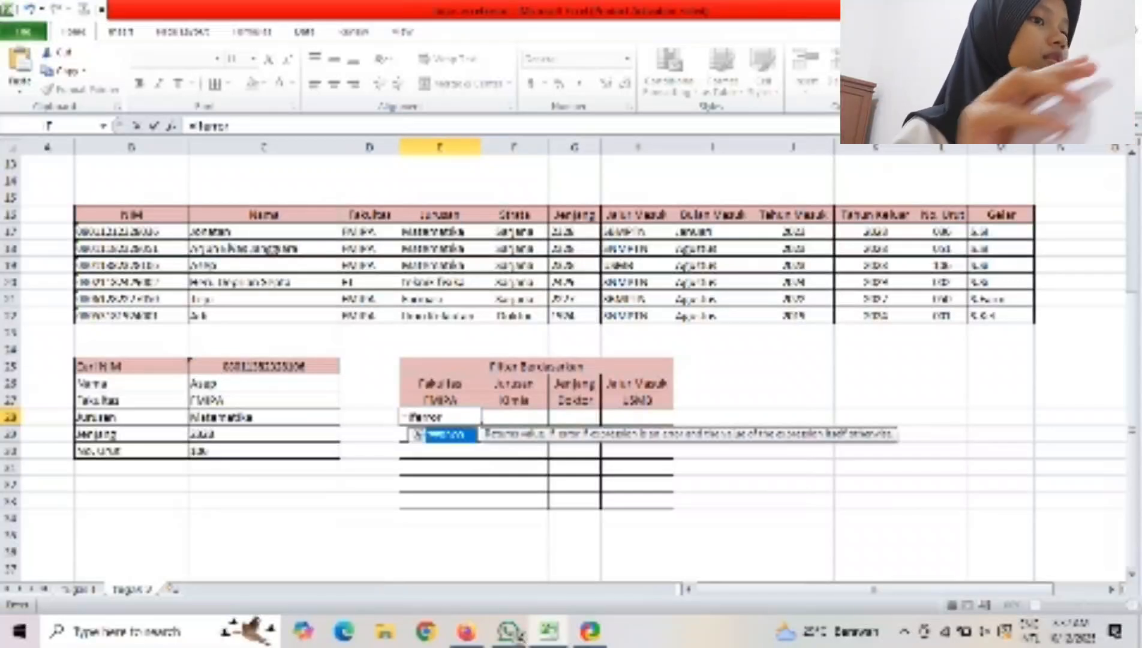
text(()
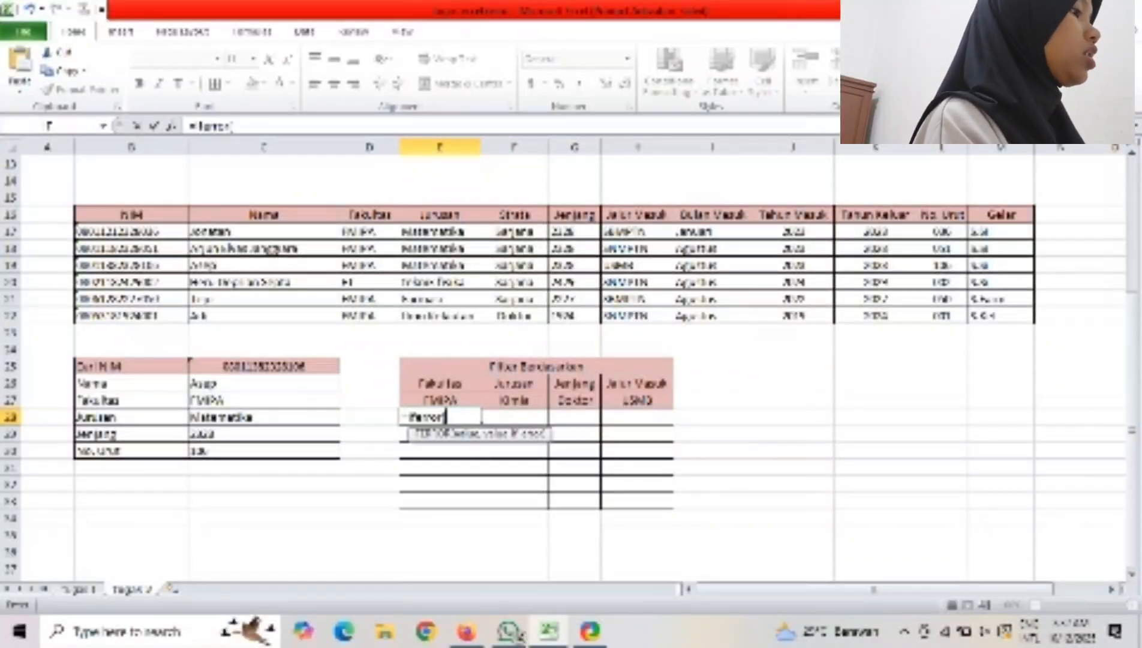
text(index)
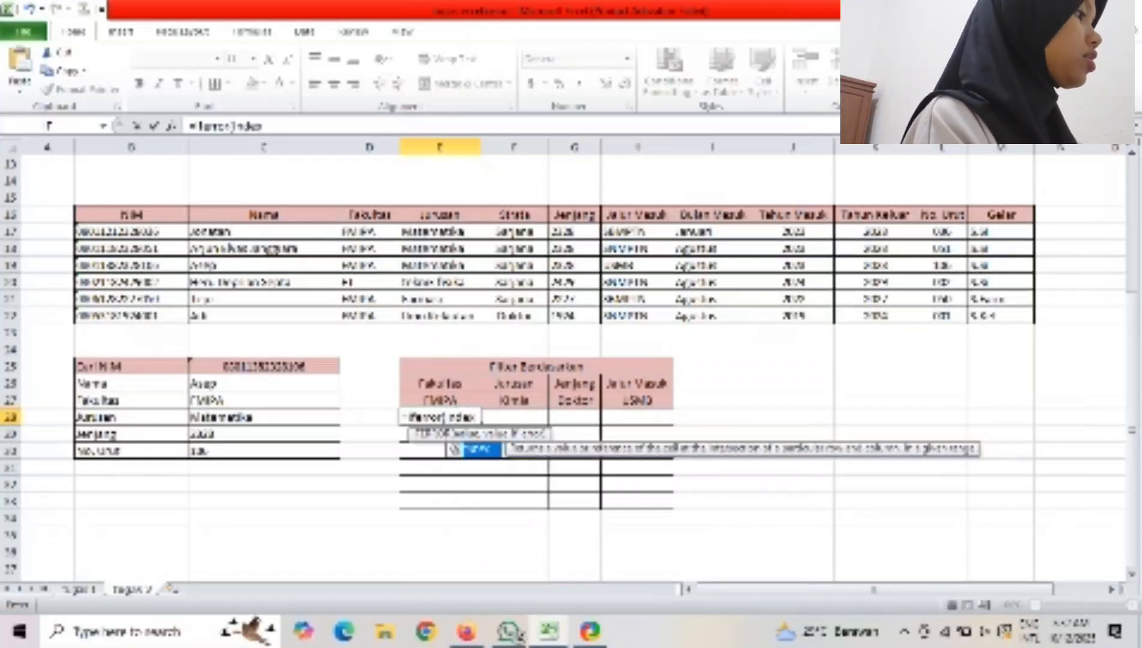
text(()
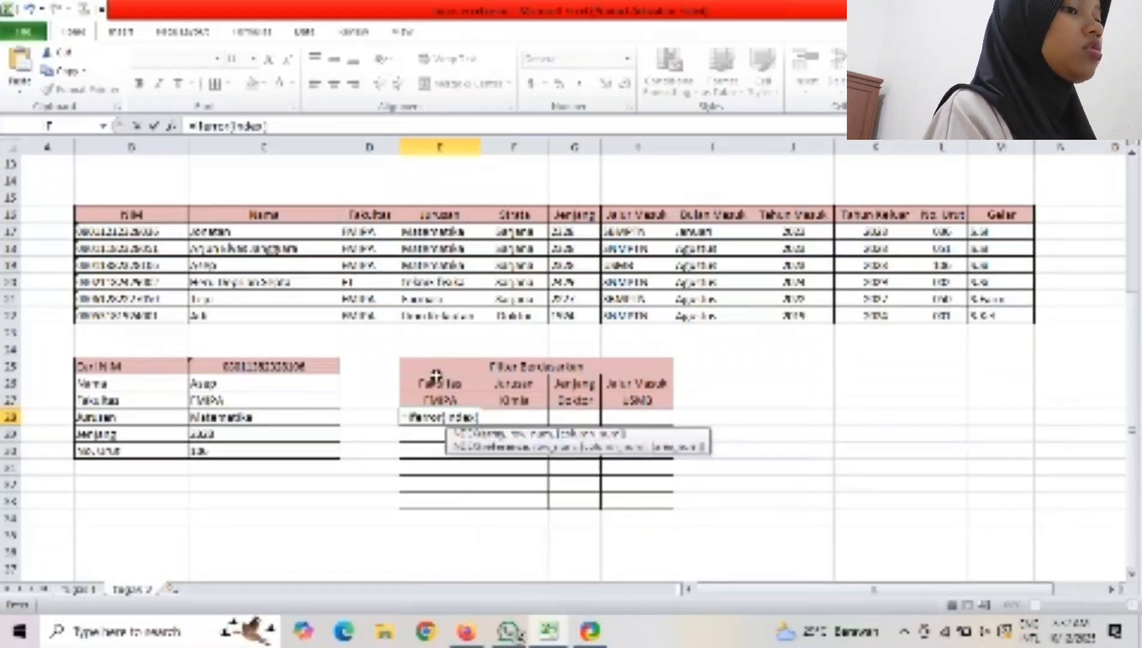
drag(264, 232, 320, 308)
key(F4)
text(,)
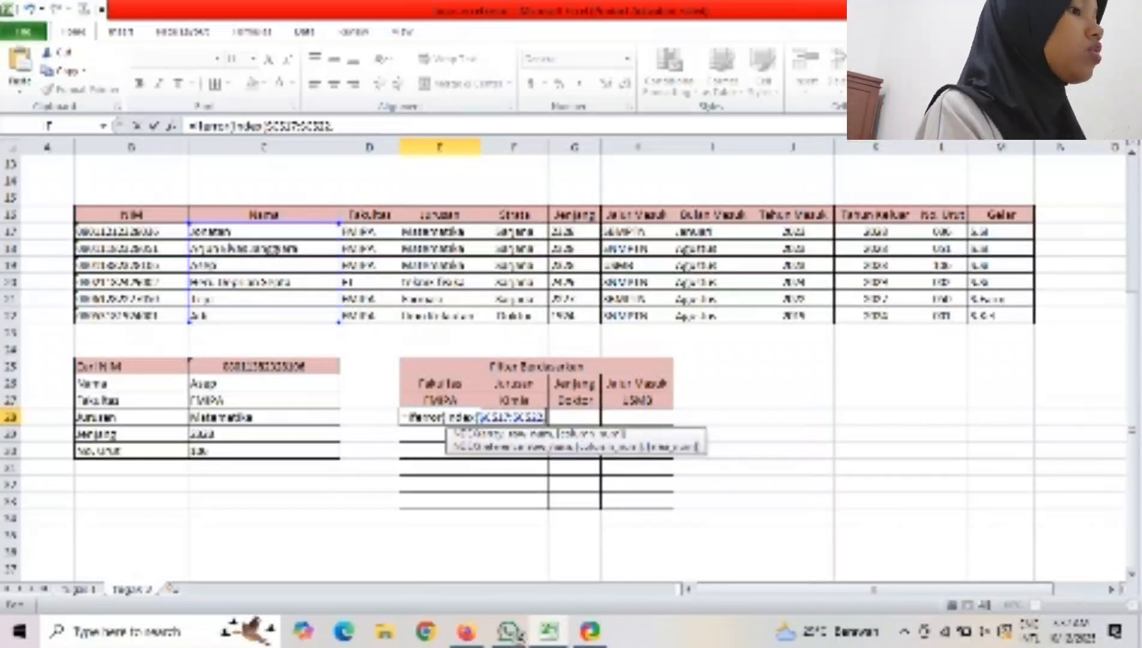
Nest small(if( as the INDEX row argument and start its condition with the absolute Jurusan range $E$17:$E$22.
text(match(F((F)
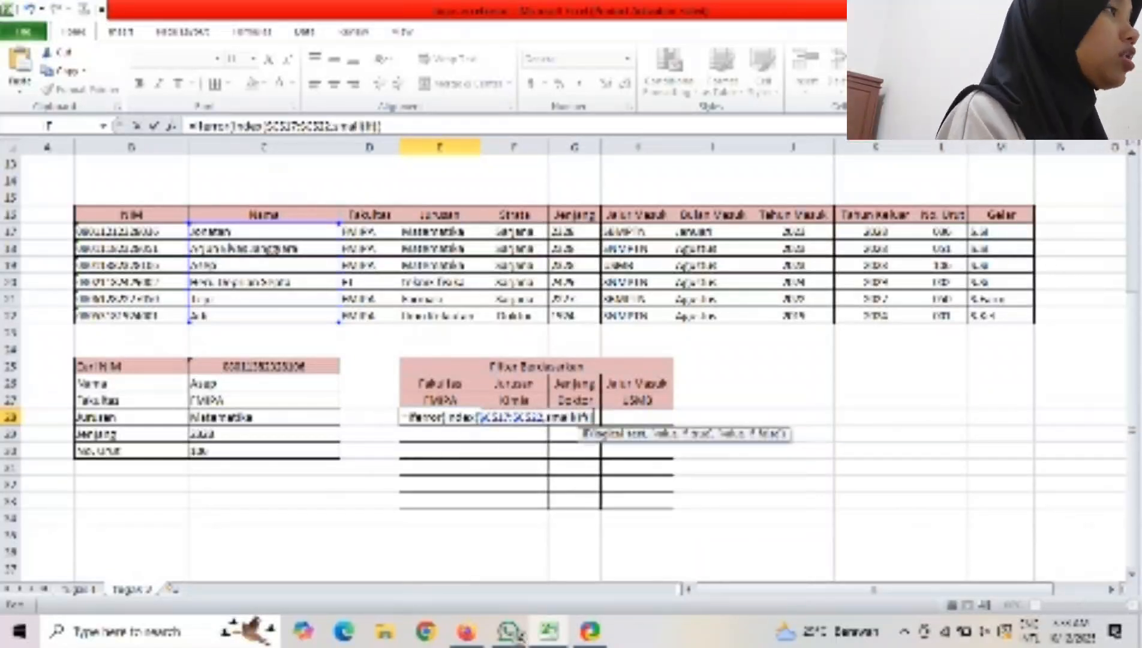
drag(436, 236, 441, 313)
key(F4)
text(=)
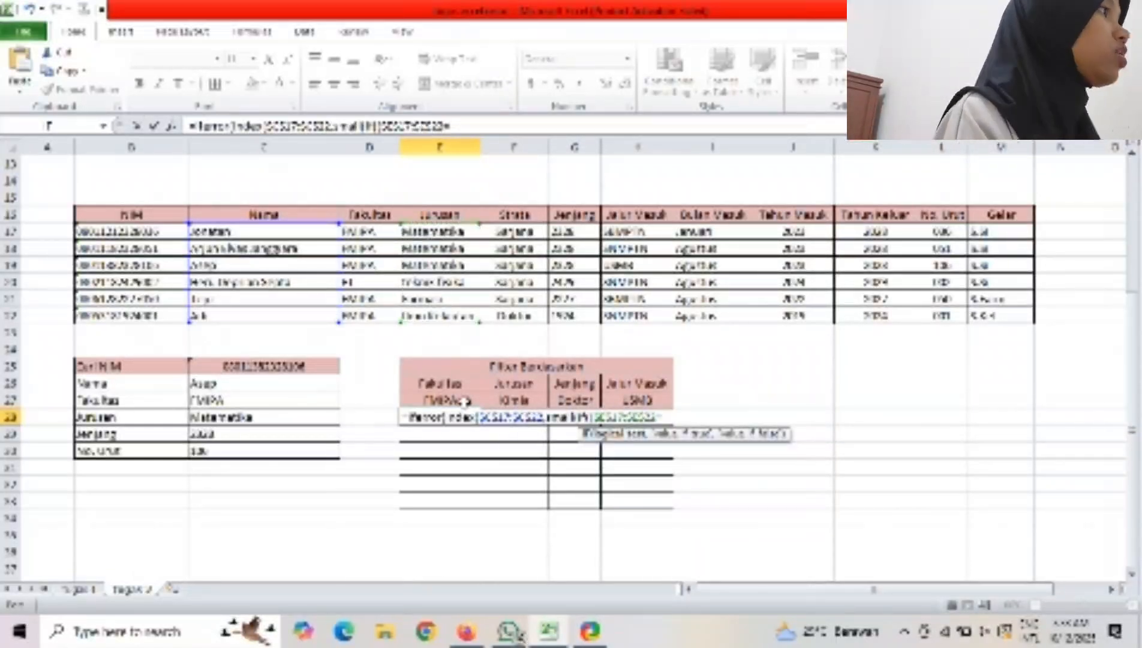
Replace the condition's range with the Fakultas cells $D$17:$D$22 and compare it with E27.
click(656, 417)
key(BackSpace)
key(BackSpace)
key(BackSpace)
key(BackSpace)
key(BackSpace)
key(BackSpace)
key(BackSpace)
key(BackSpace)
key(BackSpace)
key(BackSpace)
key(BackSpace)
drag(370, 232, 370, 315)
key(F4)
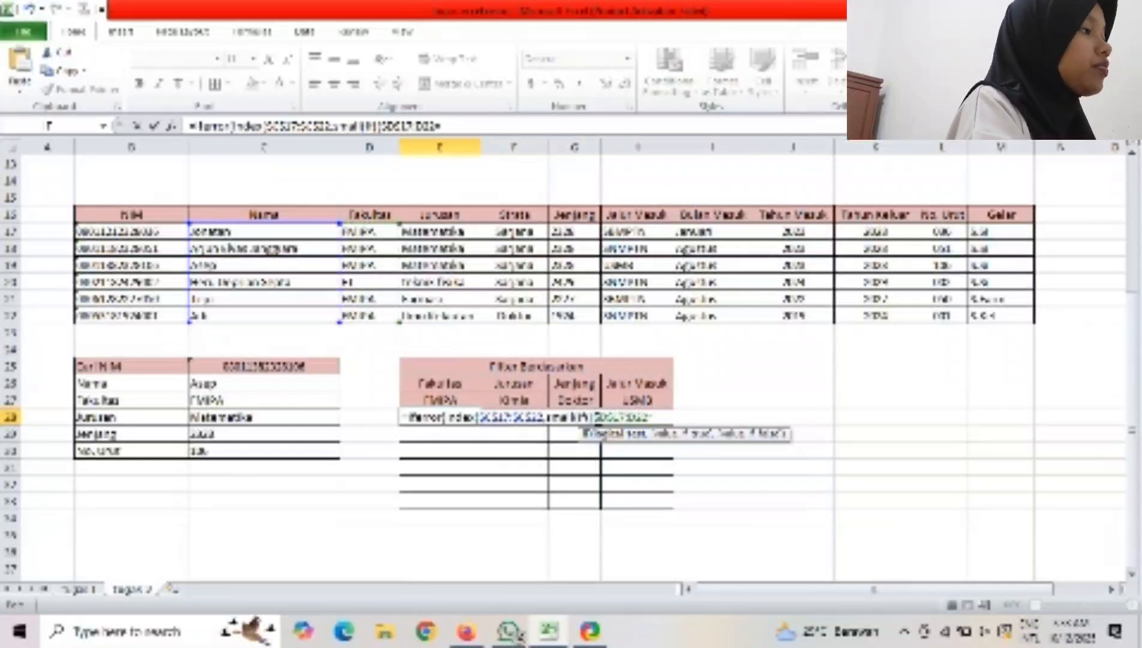
click(454, 400)
text())
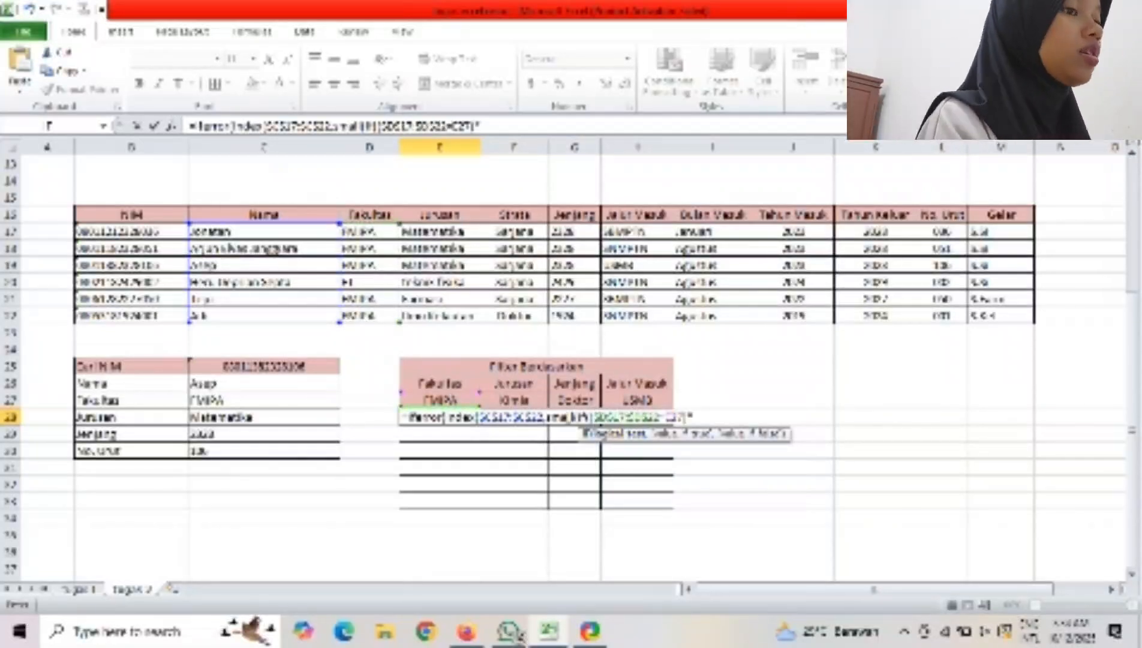
Multiply in the Jurusan condition E17:E22=F27.
text(*()
drag(414, 232, 470, 310)
text(=F27)*()
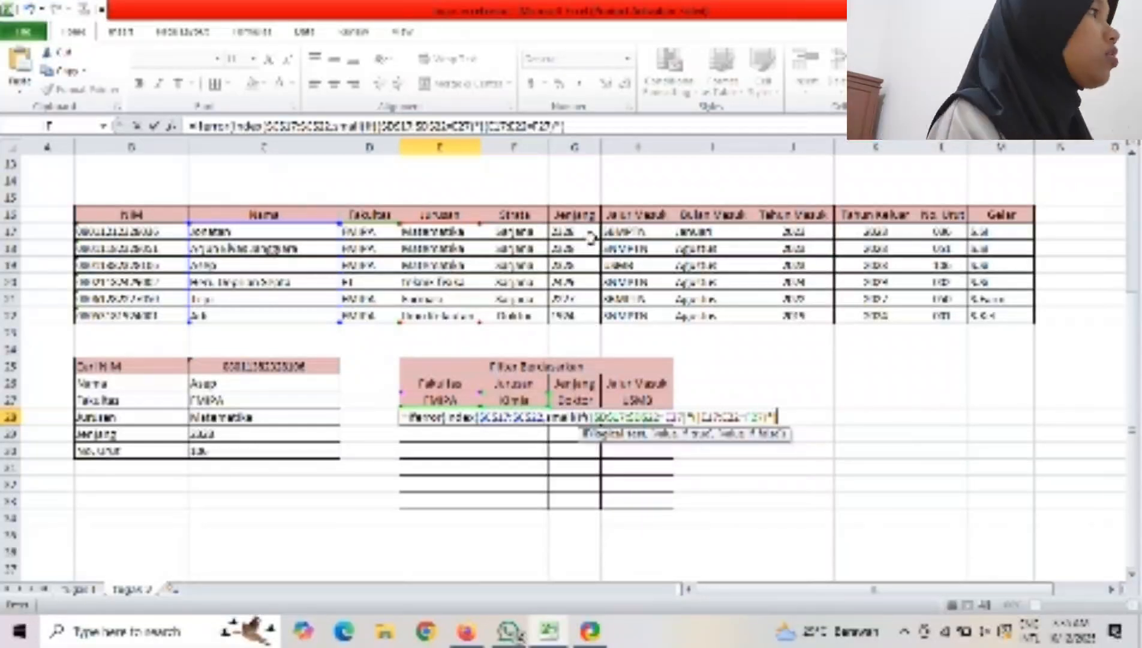
Try to enter the E28 formula with only the Fakultas and Jurusan conditions, and return to editing it.
key(BackSpace)
key(BackSpace)
key(Return)
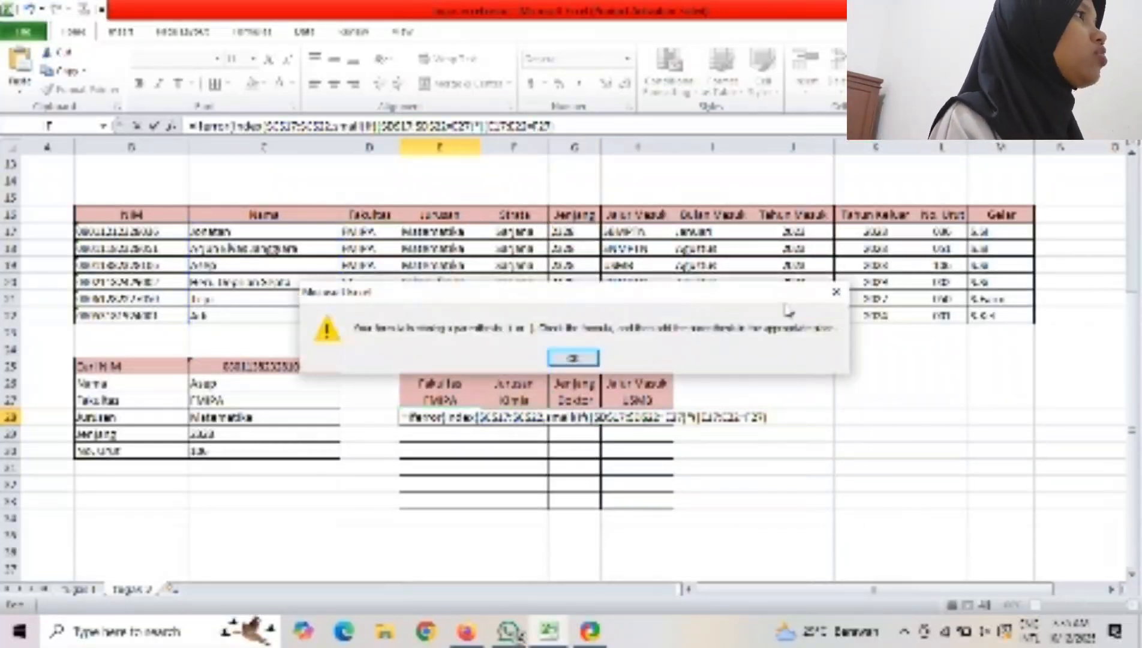
key(Return)
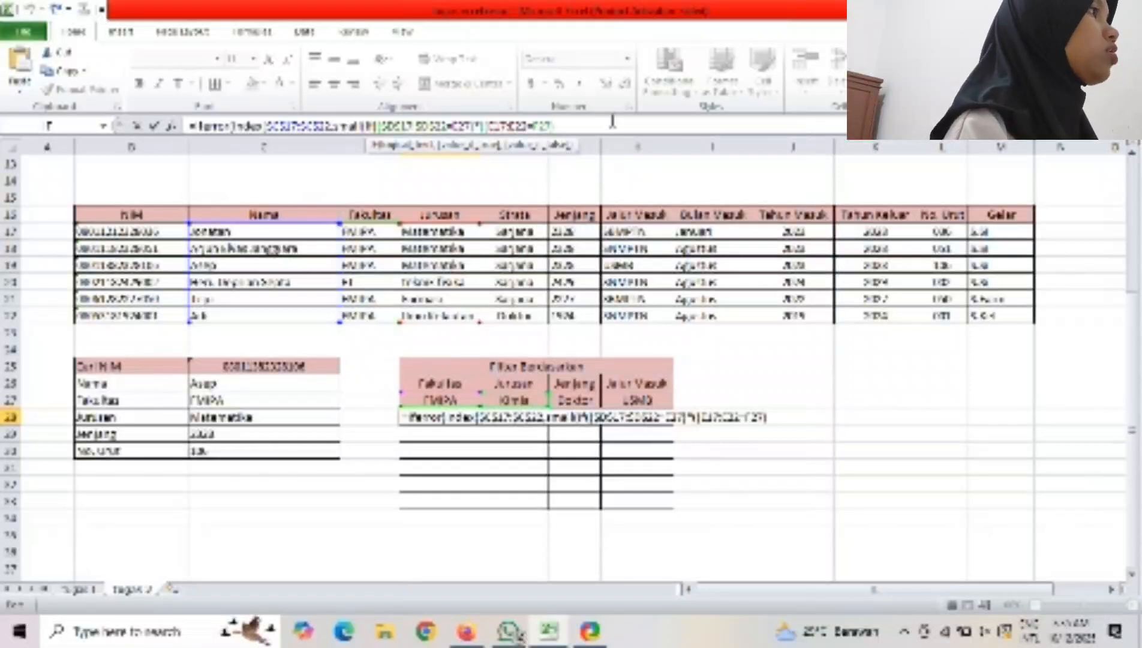
key(Return)
key(Return)
click(612, 123)
key(Return)
key(Return)
click(778, 418)
click(767, 415)
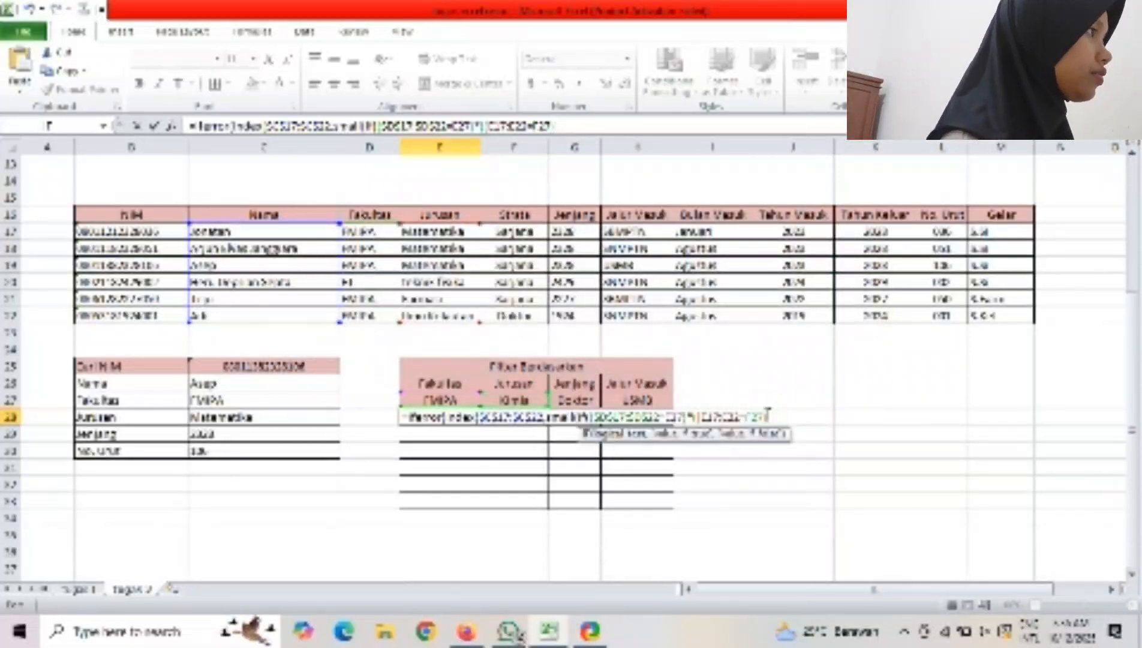
Multiply in the Jenjang condition F17:F22=G27 and the Jalur Masuk condition H17:H22=H27.
text(*()
drag(514, 231, 514, 315)
text(=)
click(574, 400)
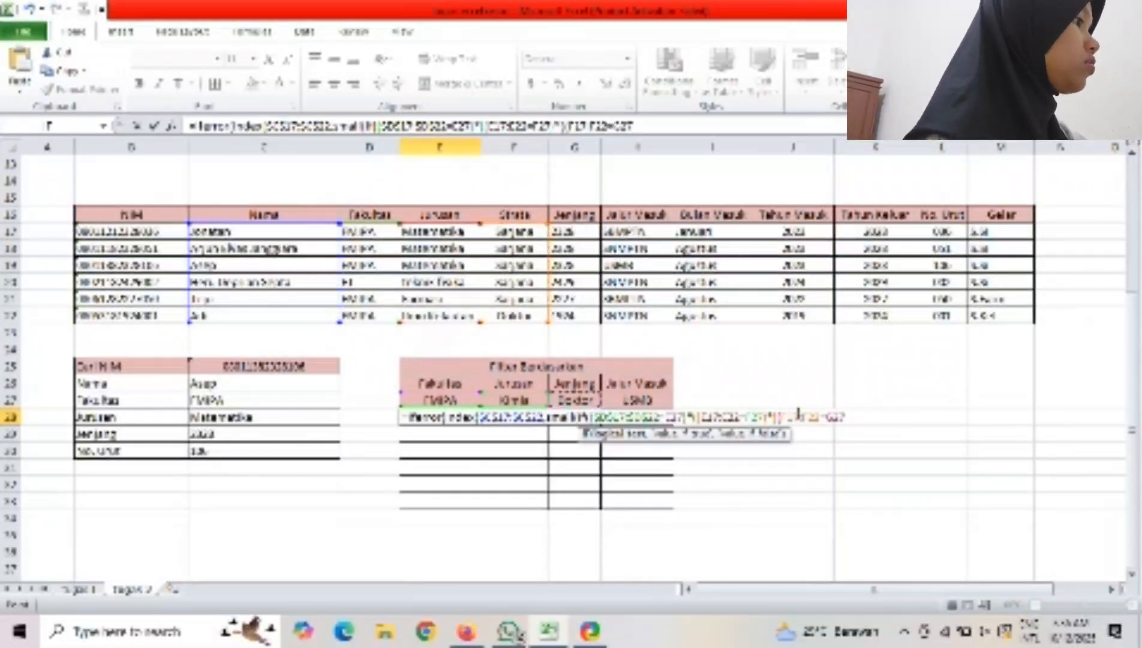
text()*()
drag(636, 231, 636, 315)
text(=)
click(637, 399)
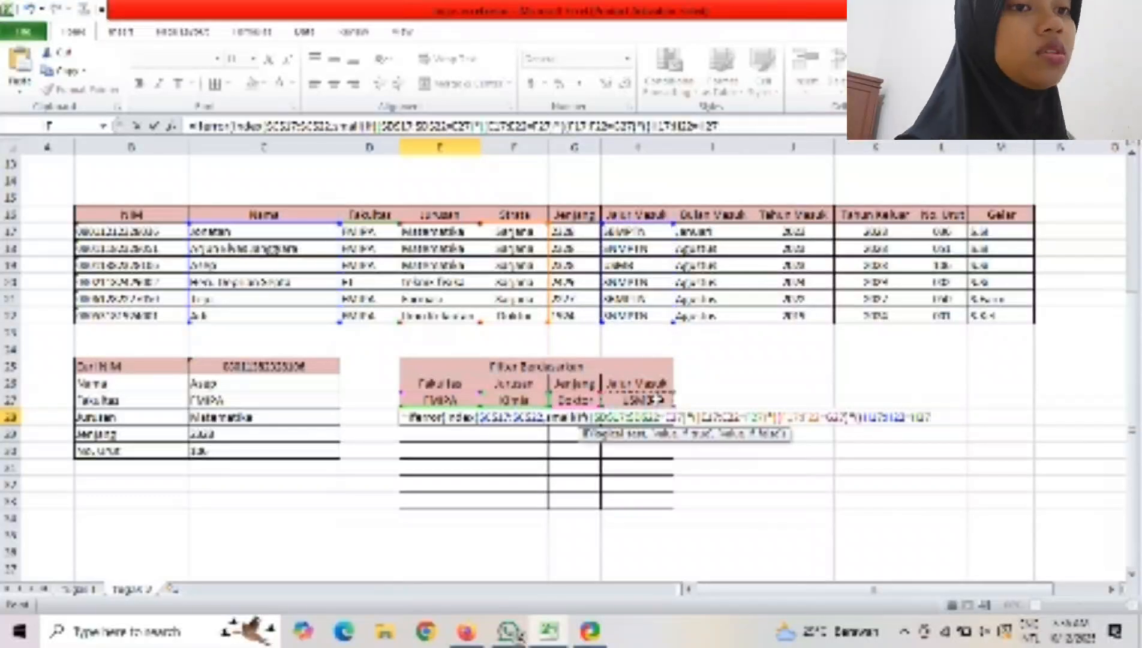
Add row(C17:C22)-row(C17) as the value the IF returns when all conditions match.
text()),row(C17:C22)-row()
click(263, 221)
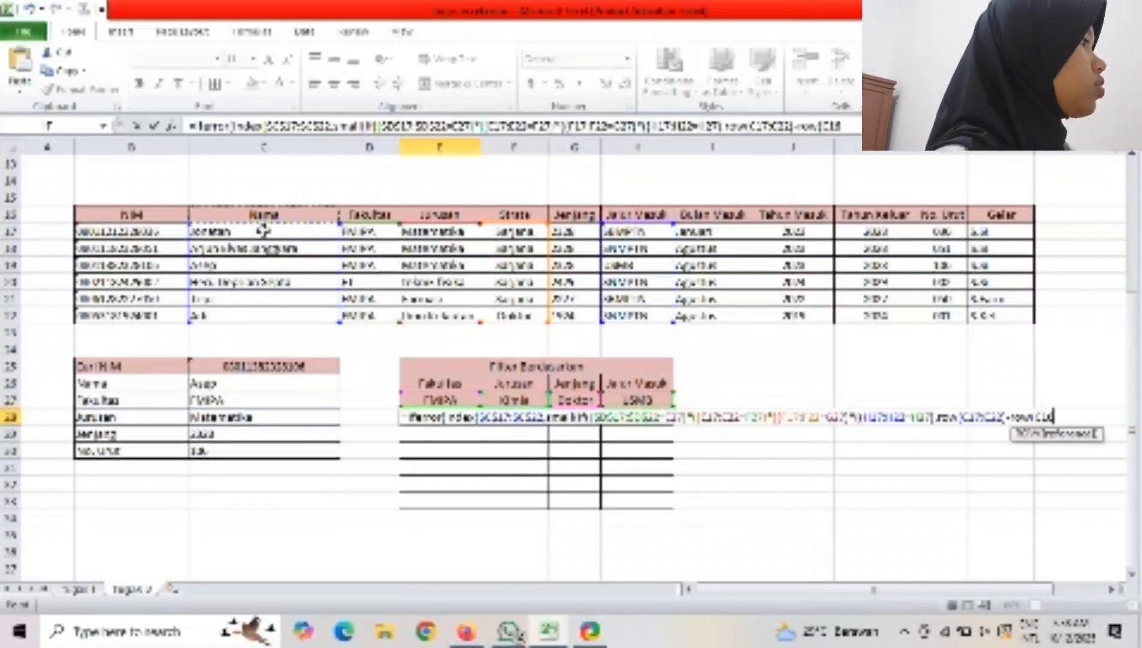
click(848, 125)
key(BackSpace)
key(BackSpace)
key(BackSpace)
click(311, 228)
text()+)
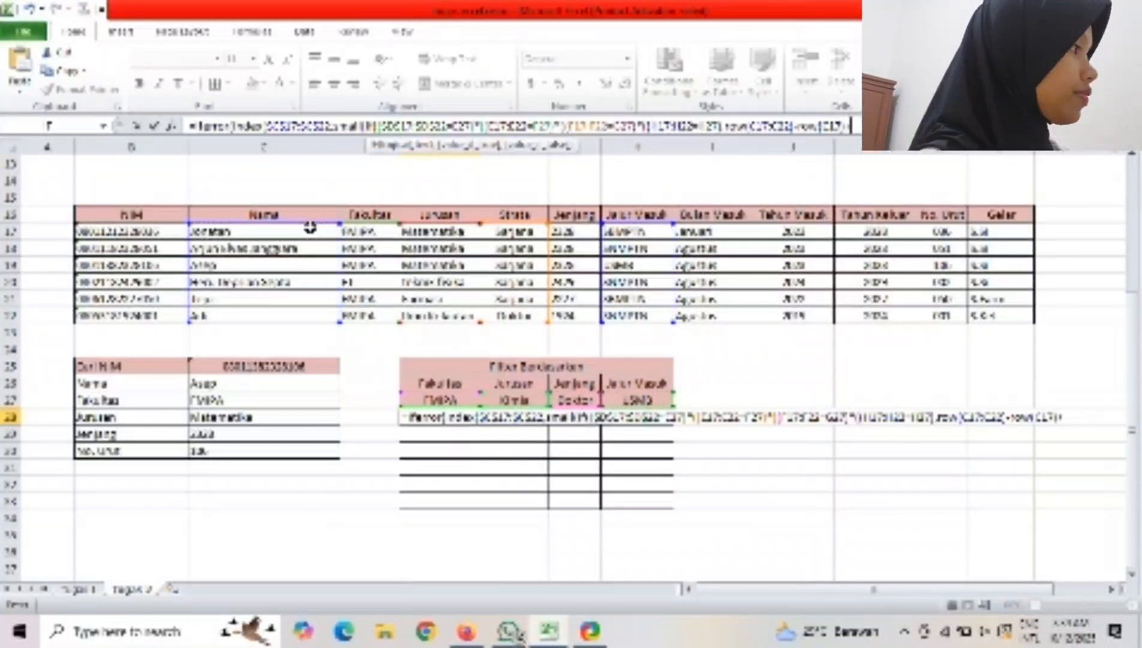
Complete the row calculation with +1 and row(1:1), try to enter it, and add "Tidak ada" as the error text.
text(1),row(1:1))
key(Return)
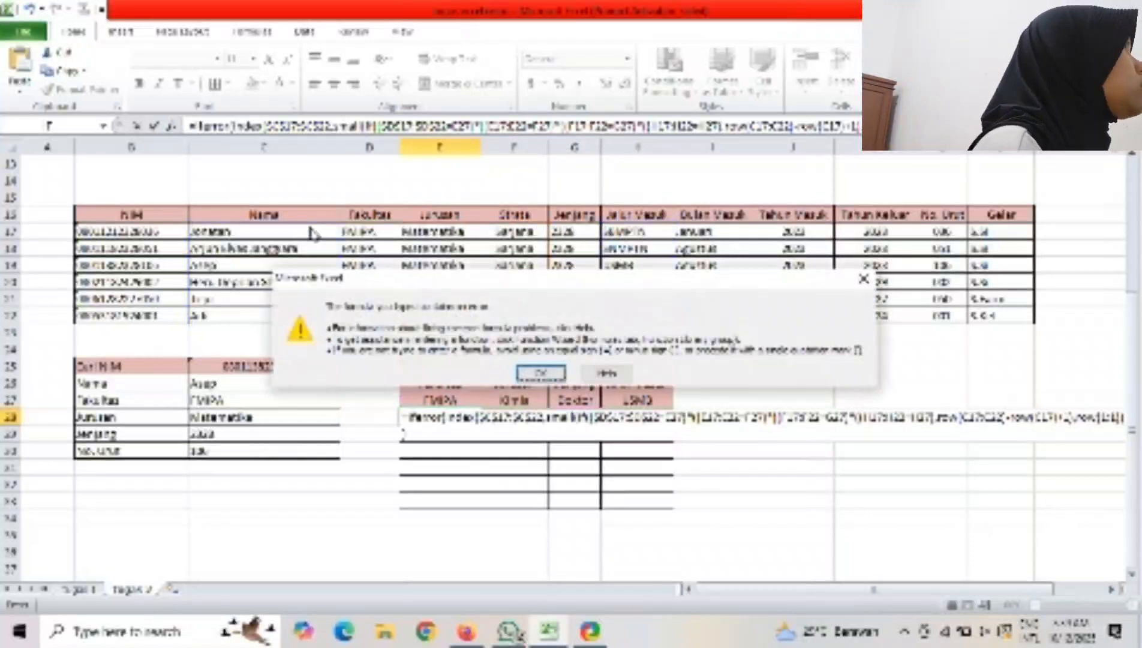
click(540, 373)
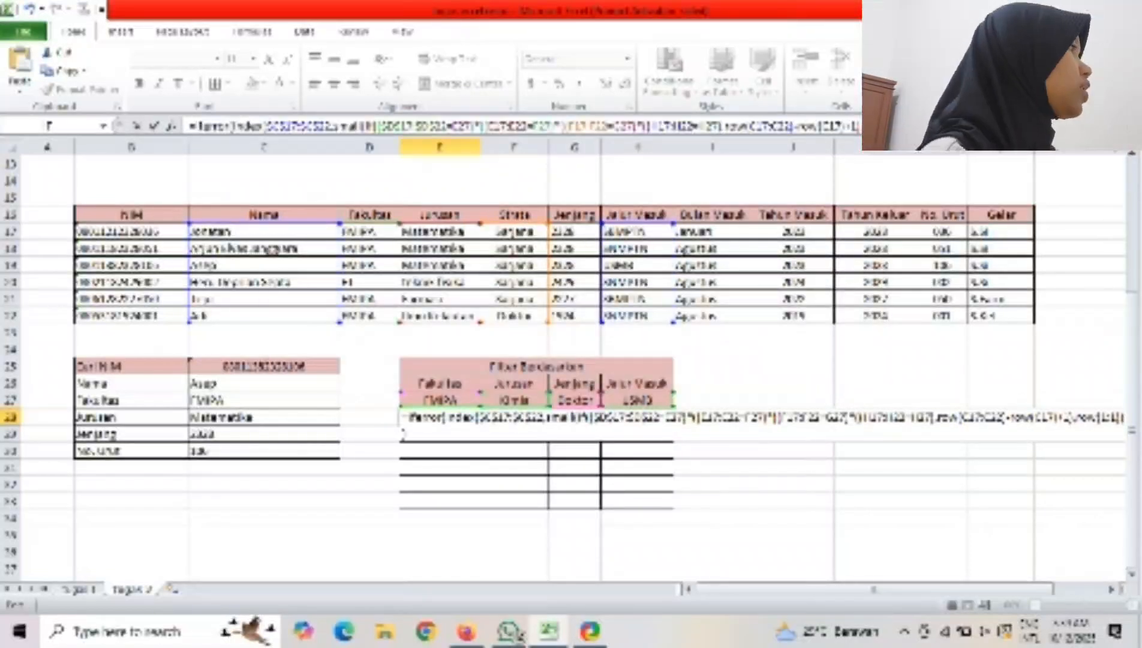
text("Tidak ada"))
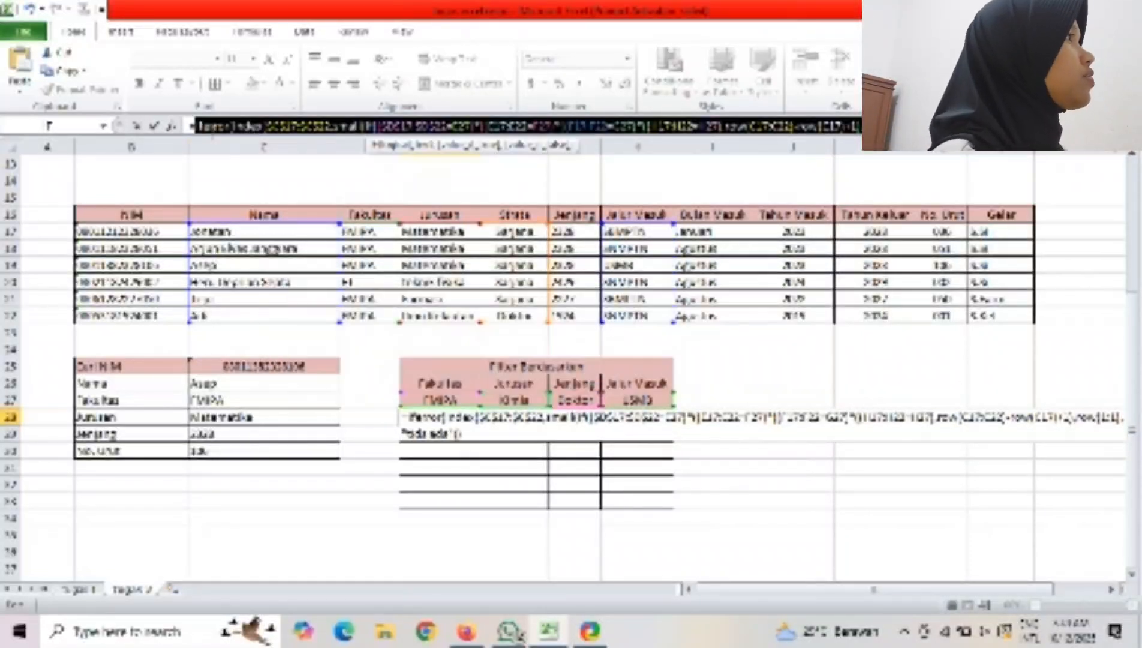
Correct the extra opening parentheses before the Fakultas condition and try to enter the E28 formula again.
click(383, 127)
key(BackSpace)
key(BackSpace)
key(BackSpace)
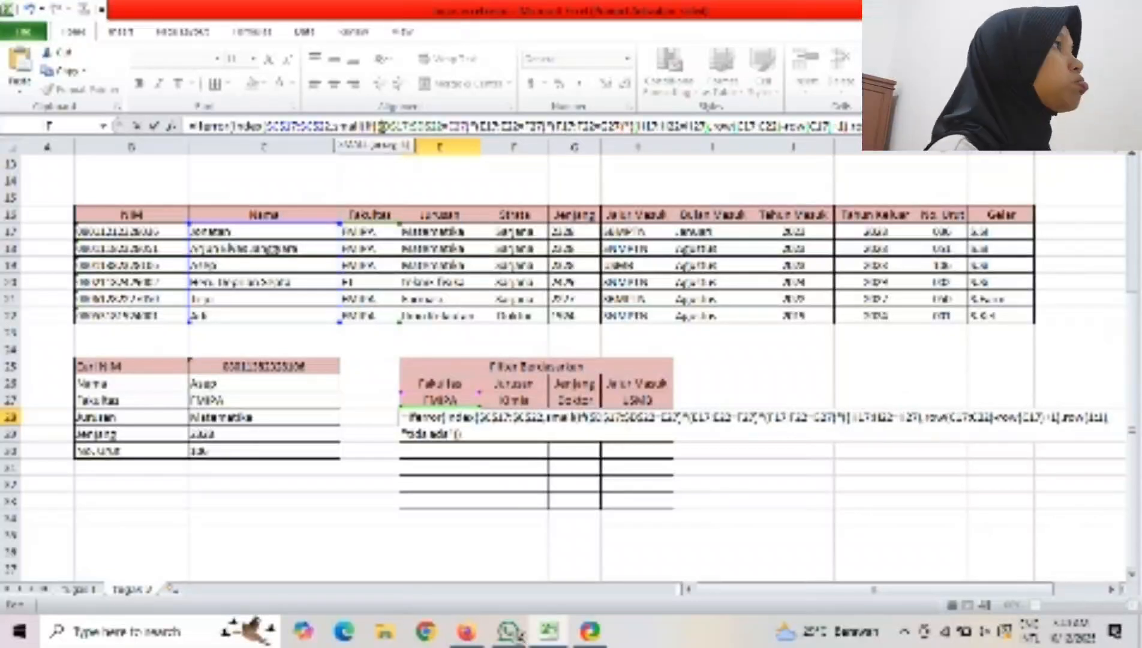
text(()
key(Return)
key(Return)
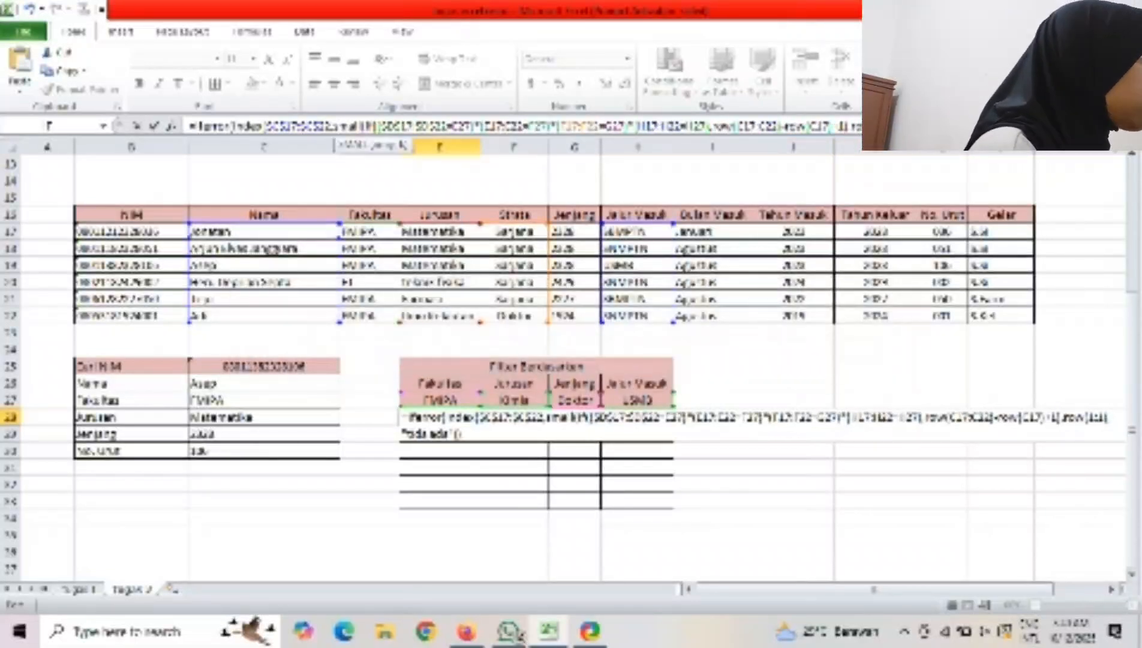
key(Return)
click(578, 358)
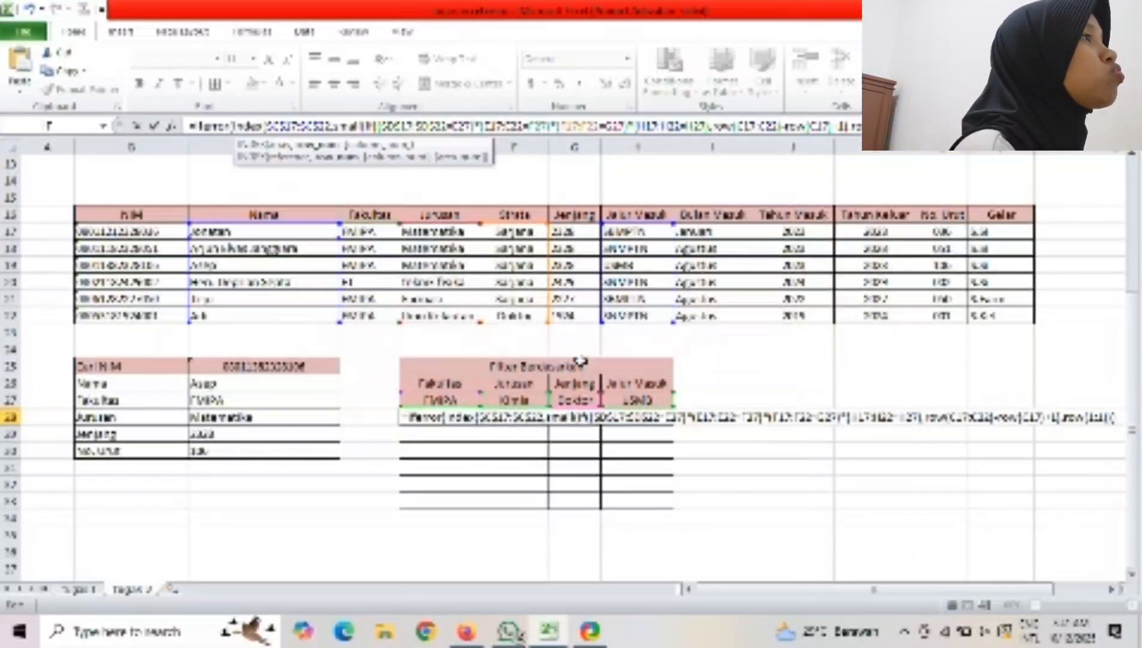
Check the array and row number arguments of the INDEX function in the E28 formula.
click(319, 147)
click(291, 157)
click(333, 148)
click(292, 159)
click(340, 158)
click(297, 159)
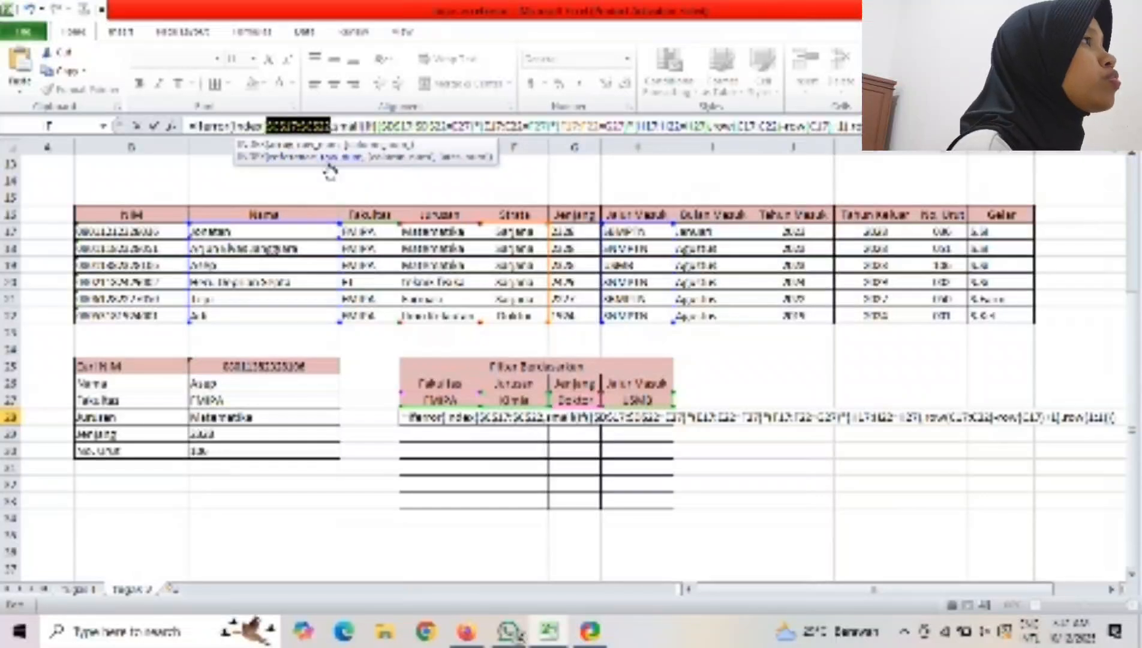
click(328, 160)
click(279, 152)
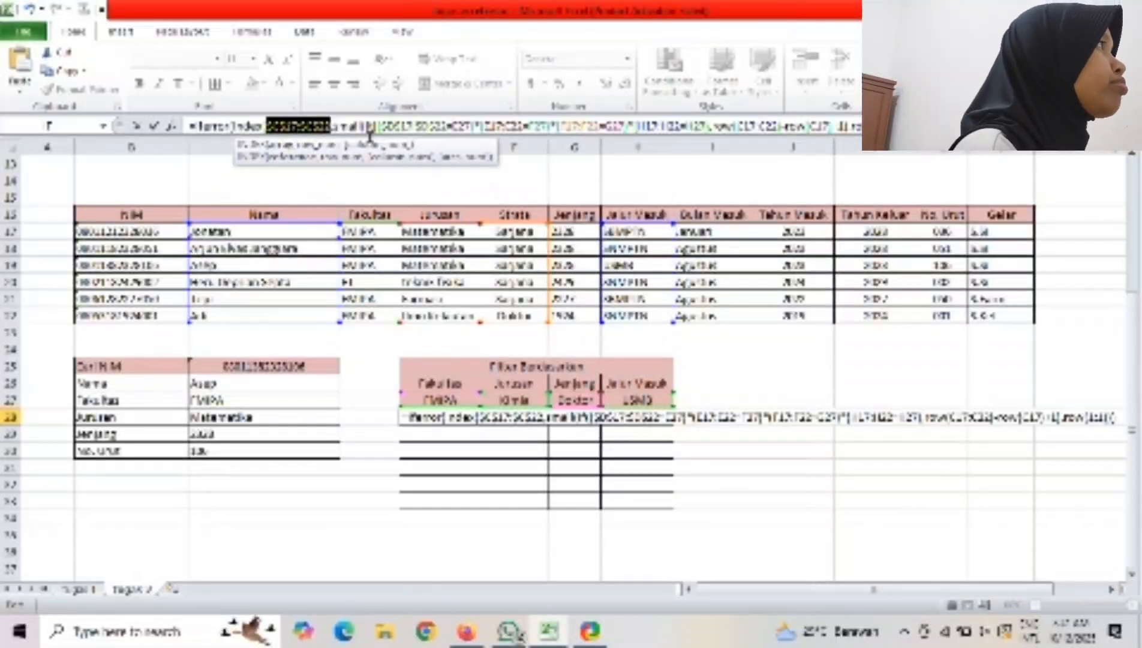
Replace the comma after $C$17:$C$22 with a semicolon and try to enter the formula.
click(335, 128)
key(BackSpace)
text(;)
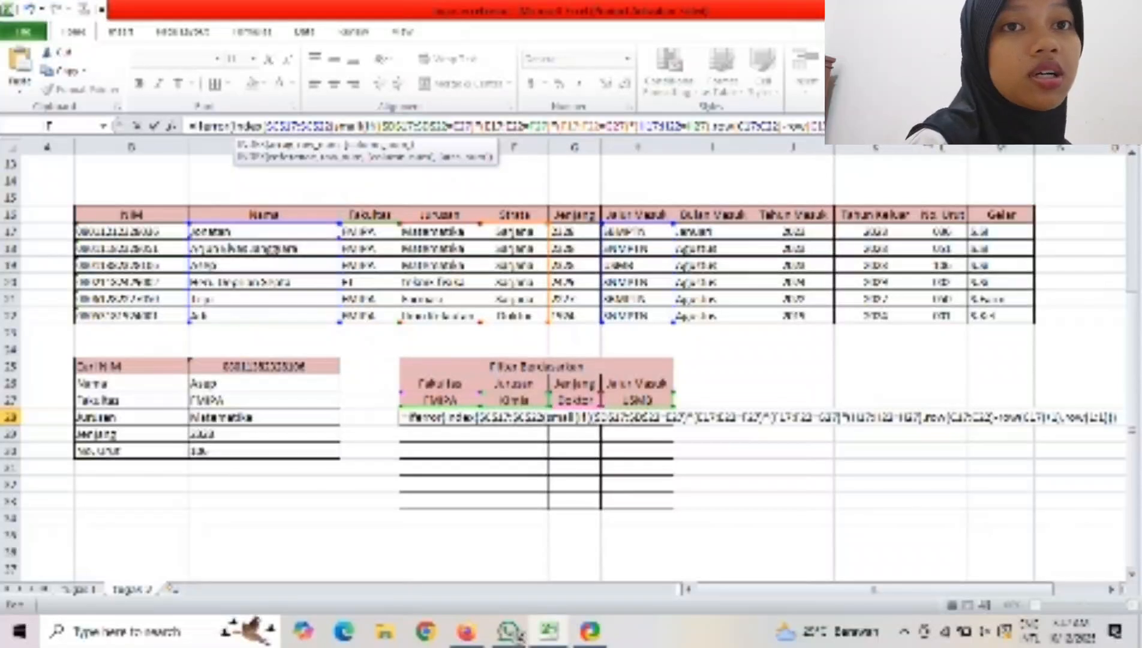
key(Return)
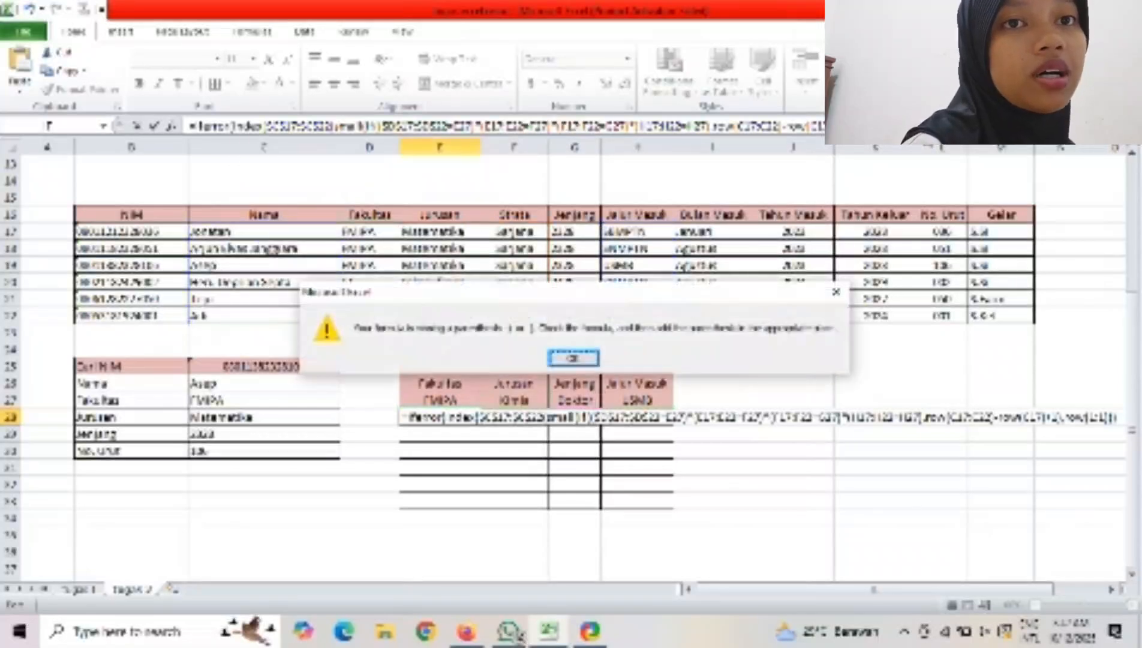
click(584, 359)
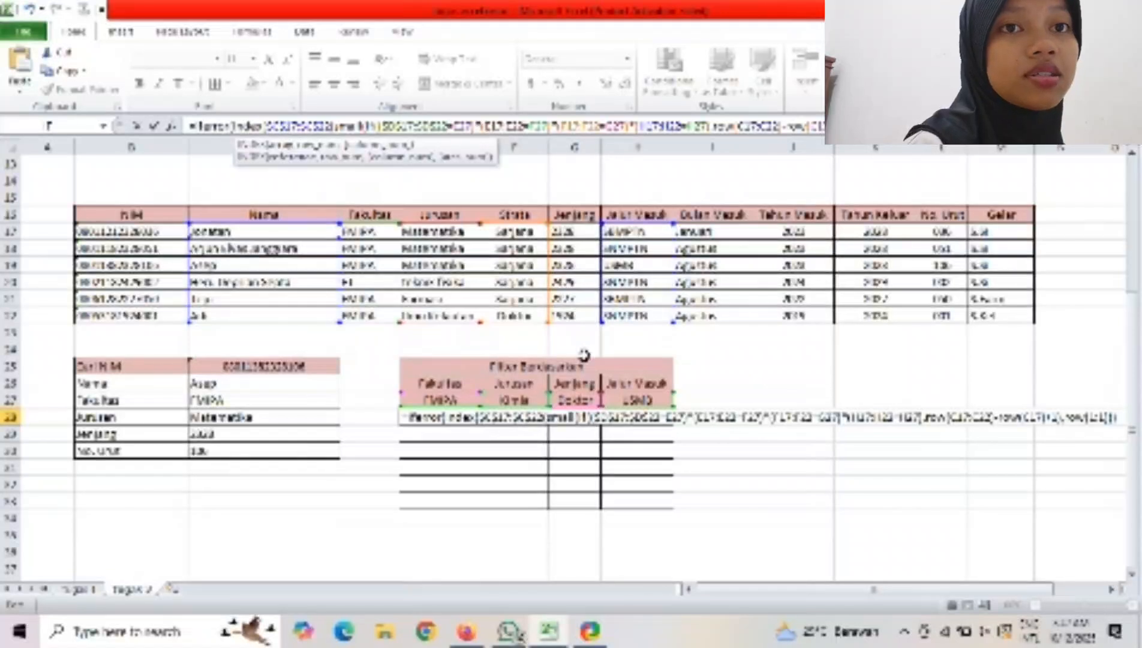